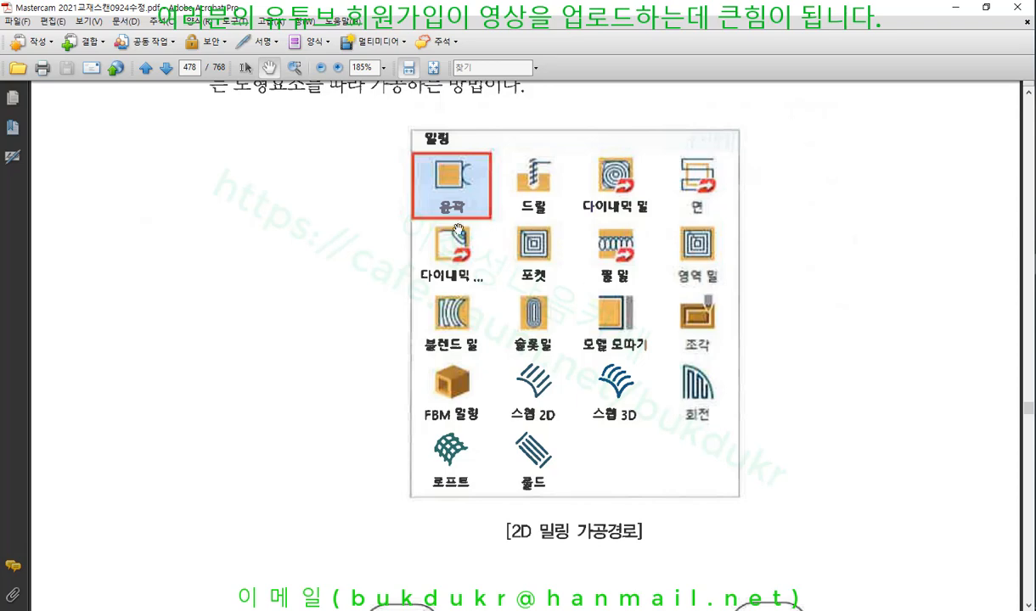
# Underline the closed and open contour captions in red and mark both ends of the open contour figure
pyautogui.scroll(-6, 663, 345)
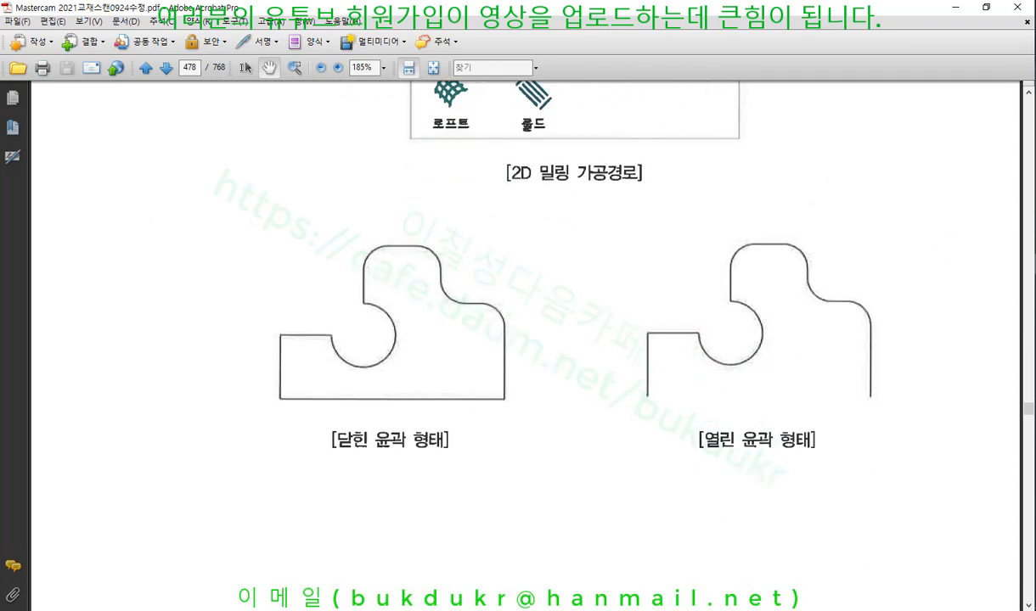
pyautogui.moveTo(698, 456); pyautogui.dragTo(777, 455)
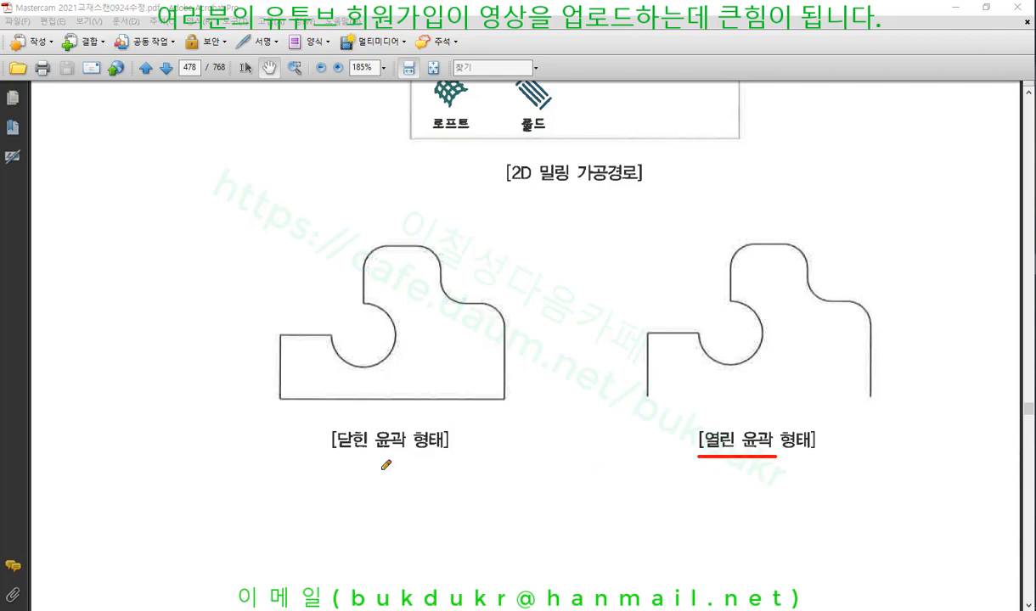
pyautogui.moveTo(325, 460); pyautogui.dragTo(396, 461)
pyautogui.moveTo(642, 391); pyautogui.dragTo(656, 405)
pyautogui.moveTo(655, 391); pyautogui.dragTo(640, 405)
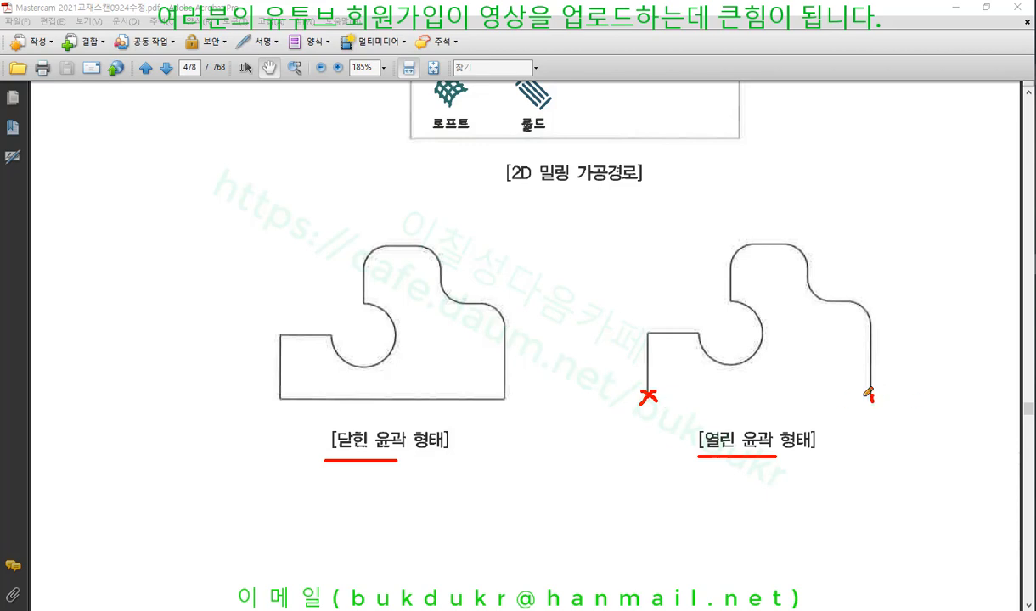
pyautogui.moveTo(863, 392); pyautogui.dragTo(872, 405)
pyautogui.moveTo(872, 404); pyautogui.dragTo(883, 390)
# Mark the start corner and chain direction on the closed contour figure in red
pyautogui.moveTo(256, 414)
pyautogui.mouseDown()
pyautogui.moveTo(287, 392)
pyautogui.moveTo(284, 401)
pyautogui.moveTo(314, 401)
pyautogui.moveTo(281, 399)
pyautogui.moveTo(290, 410)
pyautogui.mouseUp()
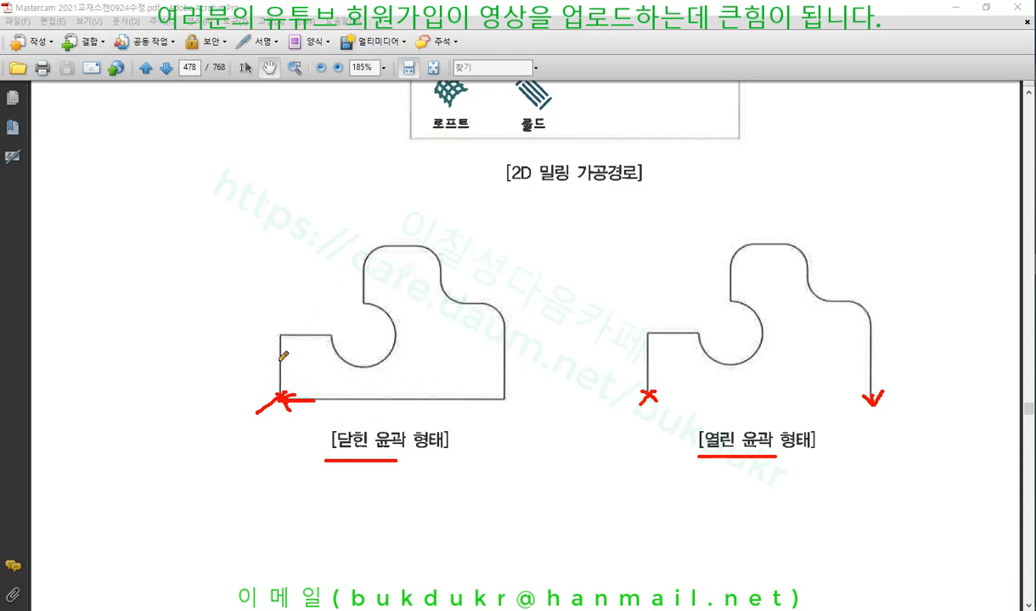
pyautogui.moveTo(280, 360)
pyautogui.mouseDown()
pyautogui.moveTo(280, 400)
pyautogui.moveTo(286, 368)
pyautogui.moveTo(255, 363)
pyautogui.moveTo(283, 385)
pyautogui.mouseUp()
pyautogui.moveTo(343, 400); pyautogui.dragTo(283, 399)
pyautogui.moveTo(299, 391)
pyautogui.mouseDown()
pyautogui.moveTo(281, 399)
pyautogui.moveTo(292, 408)
pyautogui.moveTo(278, 353)
pyautogui.mouseUp()
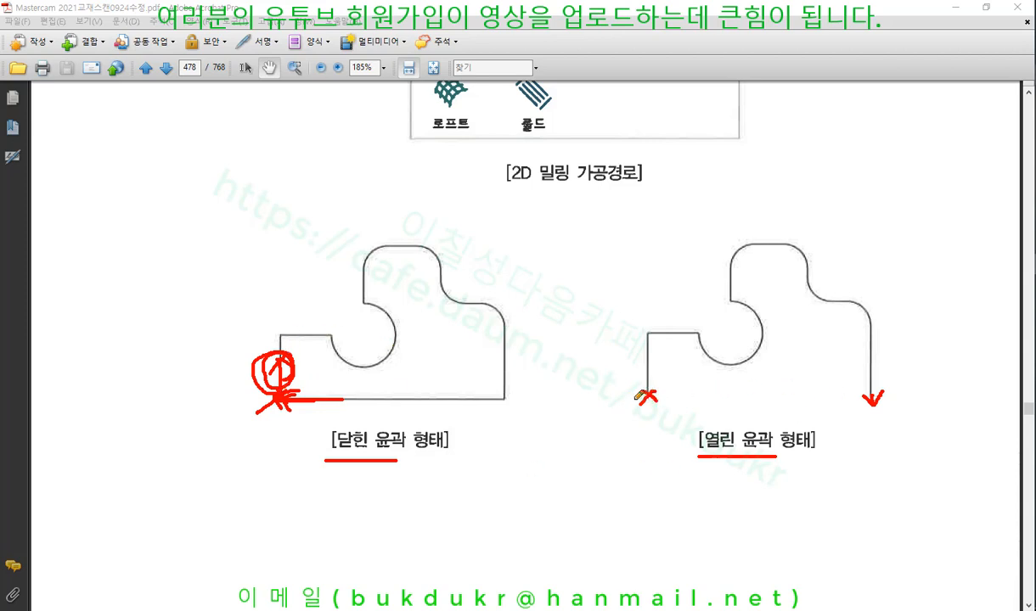
# Draw start and end direction arrows beside the open contour figure and clear all the pen markings
pyautogui.moveTo(635, 401)
pyautogui.mouseDown()
pyautogui.moveTo(635, 348)
pyautogui.moveTo(644, 359)
pyautogui.mouseUp()
pyautogui.moveTo(629, 400); pyautogui.dragTo(656, 399)
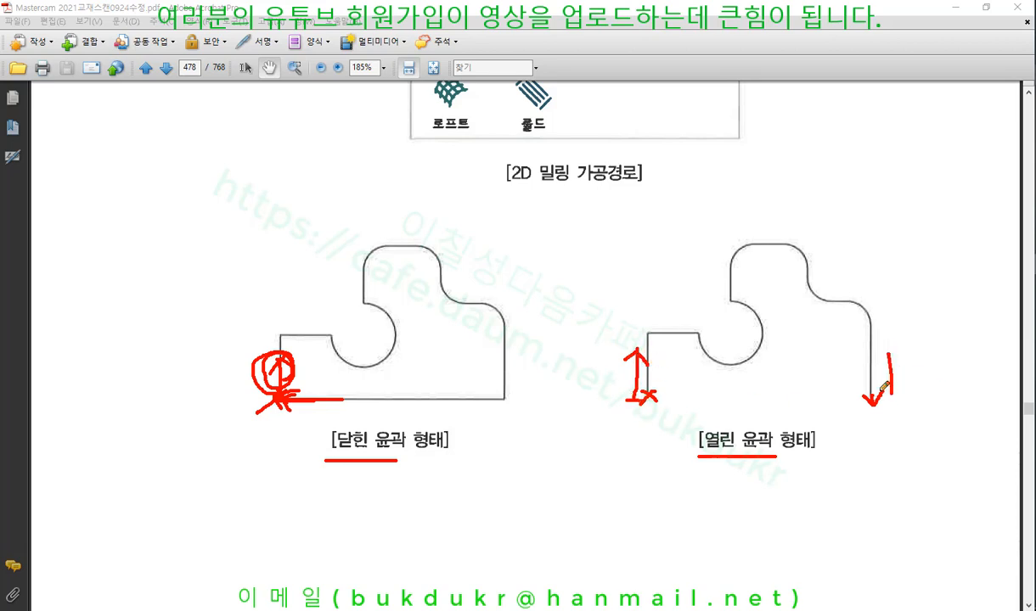
pyautogui.moveTo(888, 354); pyautogui.dragTo(889, 404)
pyautogui.moveTo(881, 393); pyautogui.dragTo(900, 391)
pyautogui.rightClick(909, 304)
pyautogui.click(963, 451)
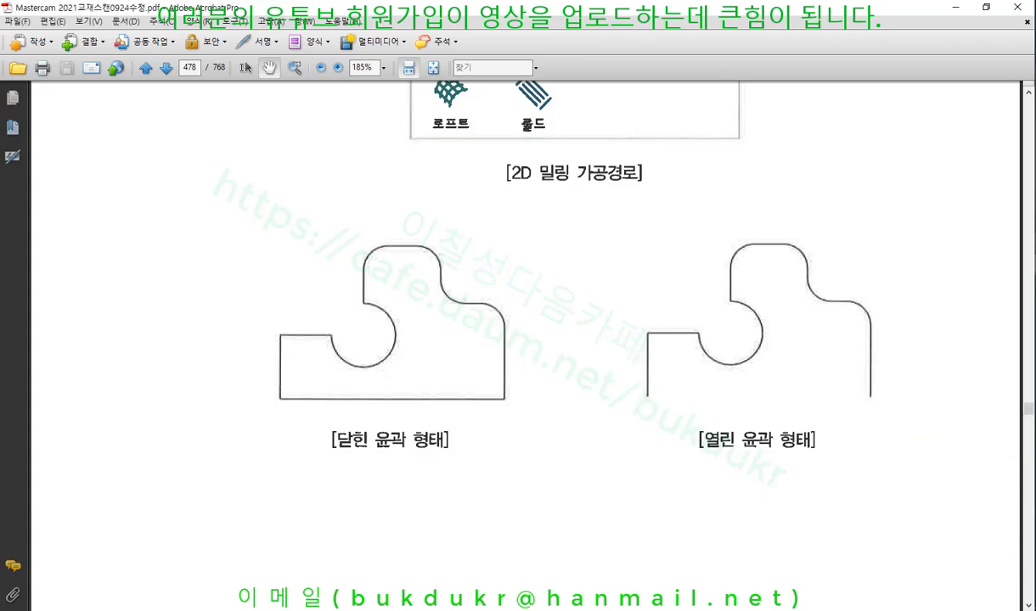
# Switch to Mastercam and draw a rectangle about 104.5 mm wide and 67.7 mm high around the origin
pyautogui.click(1034, 242)
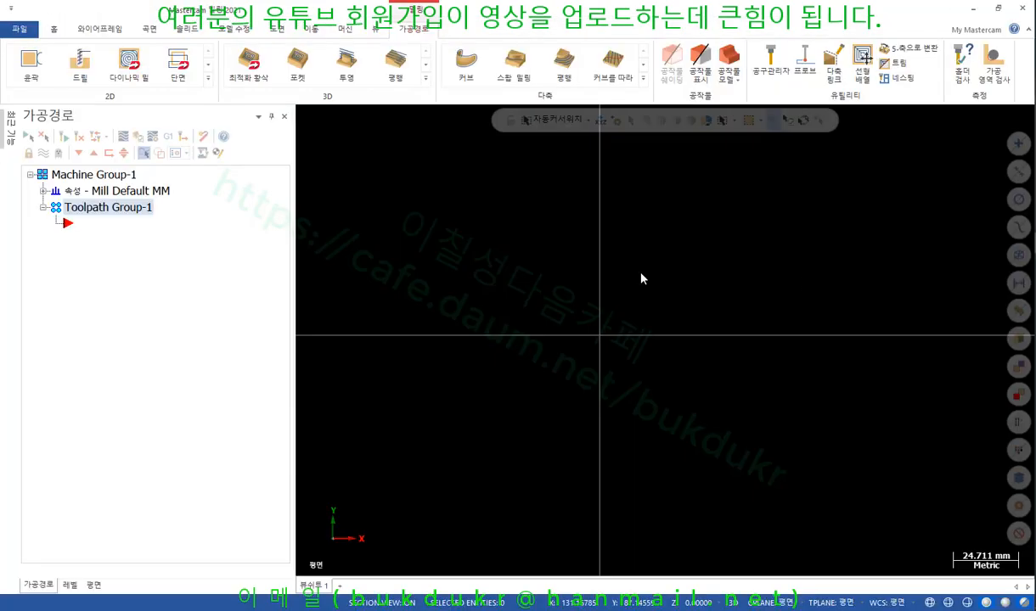
pyautogui.click(106, 29)
pyautogui.click(289, 61)
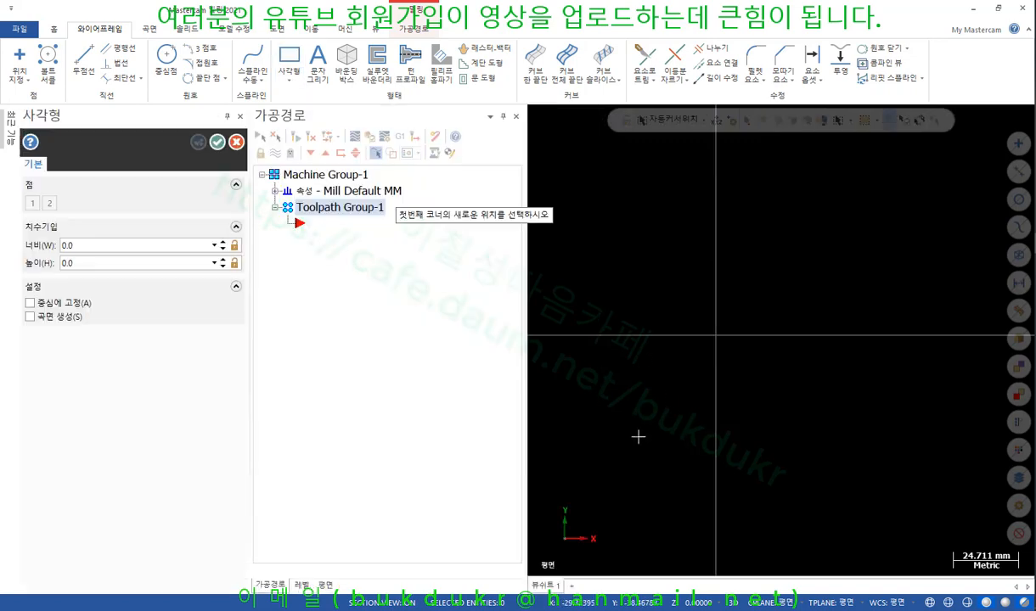
pyautogui.click(608, 419)
pyautogui.click(883, 241)
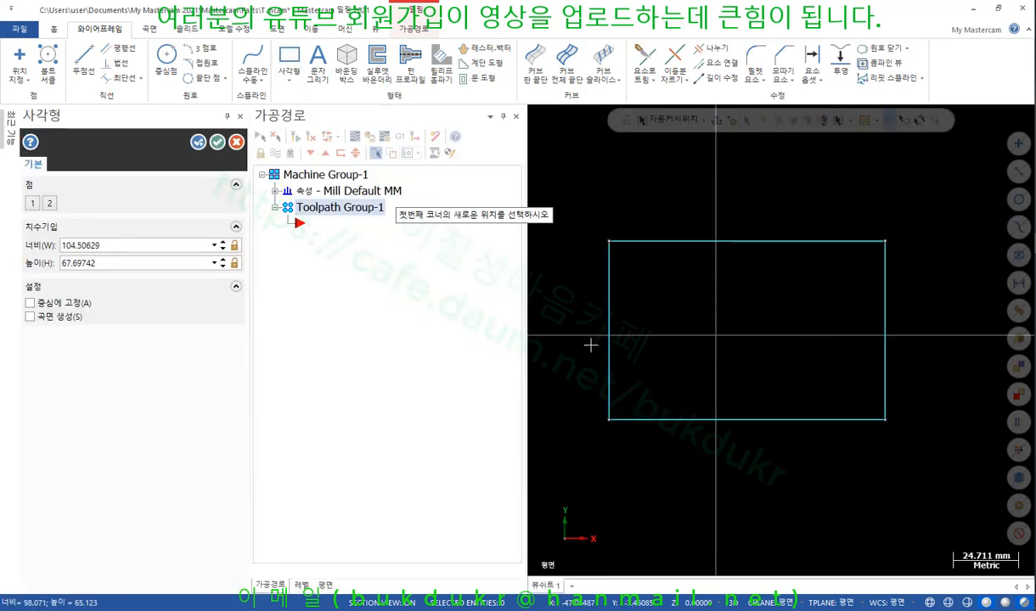
# Draw a second rectangle about 106.7 × 74.1 mm beside the first and delete its bottom line
pyautogui.scroll(-3, 592, 343)
pyautogui.click(932, 285)
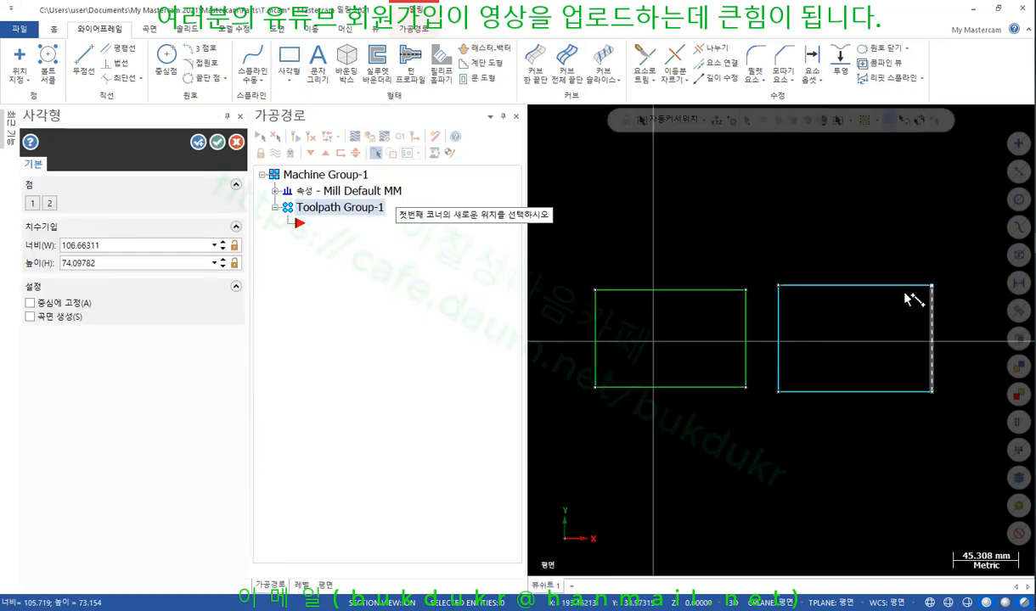
pyautogui.click(217, 142)
pyautogui.click(764, 391)
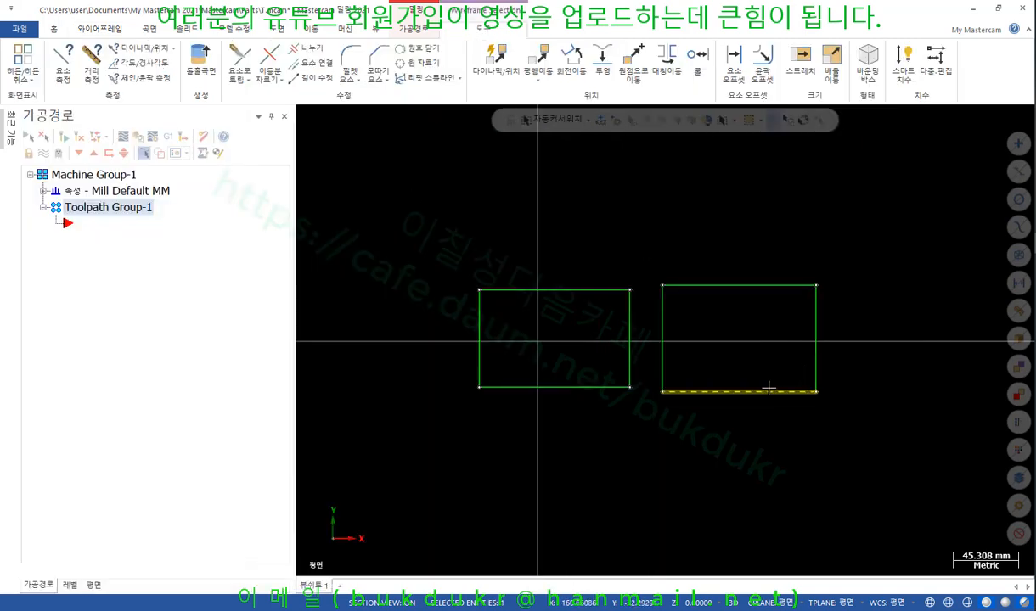
pyautogui.press('Delete')
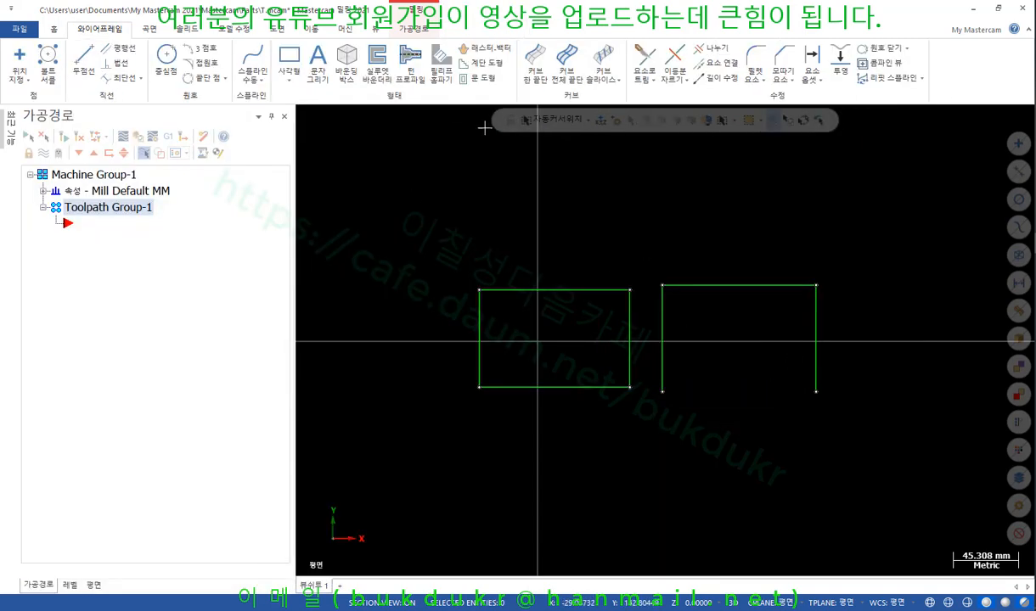
# Start a 2D contour toolpath and chain the closed rectangle and the open profile from their lower-left ends
pyautogui.click(414, 29)
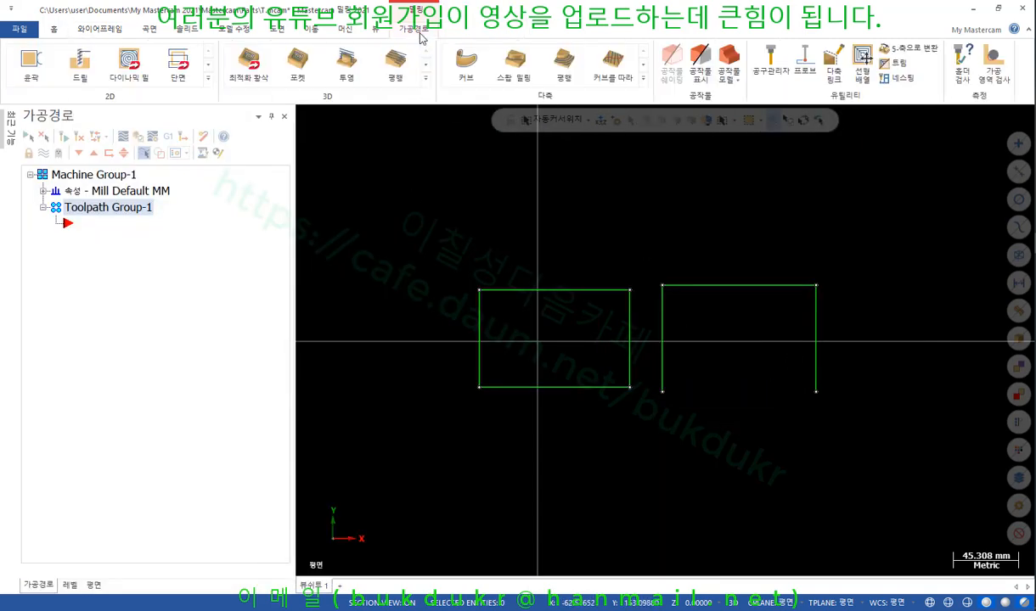
pyautogui.click(31, 61)
pyautogui.scroll(-2, 624, 230)
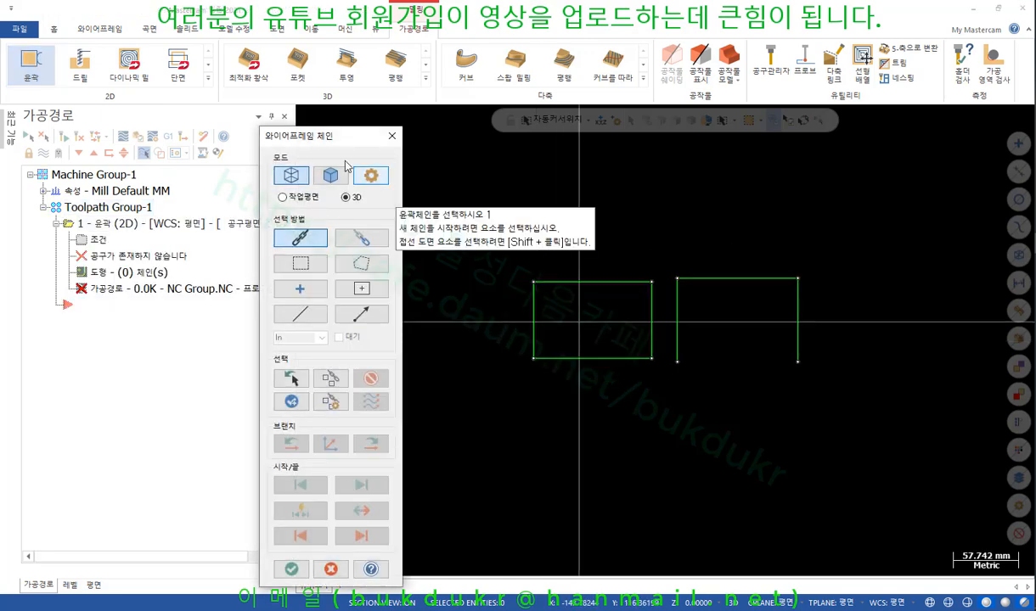
pyautogui.moveTo(341, 141); pyautogui.dragTo(336, 89)
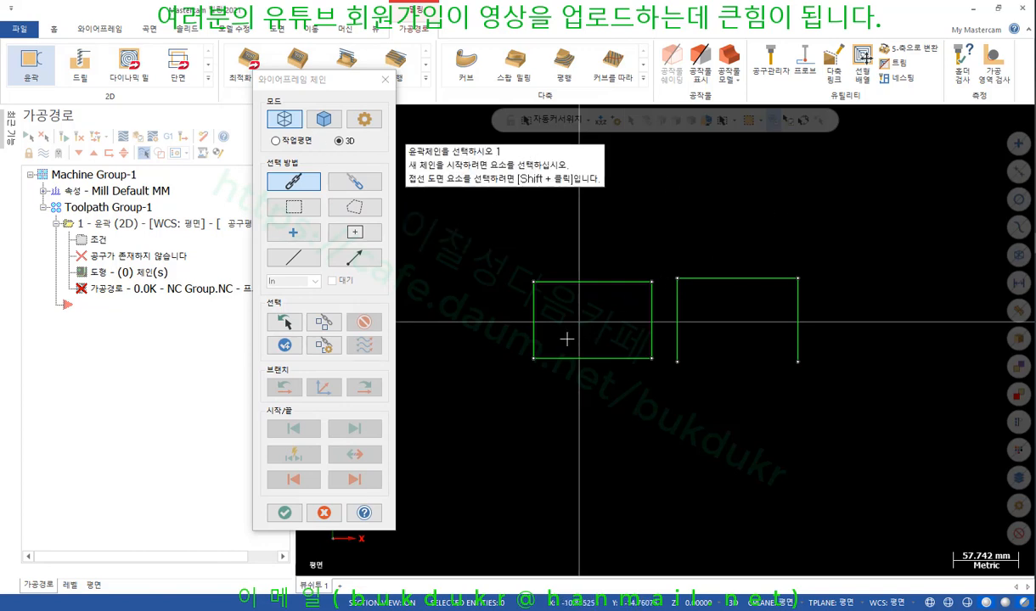
pyautogui.click(538, 357)
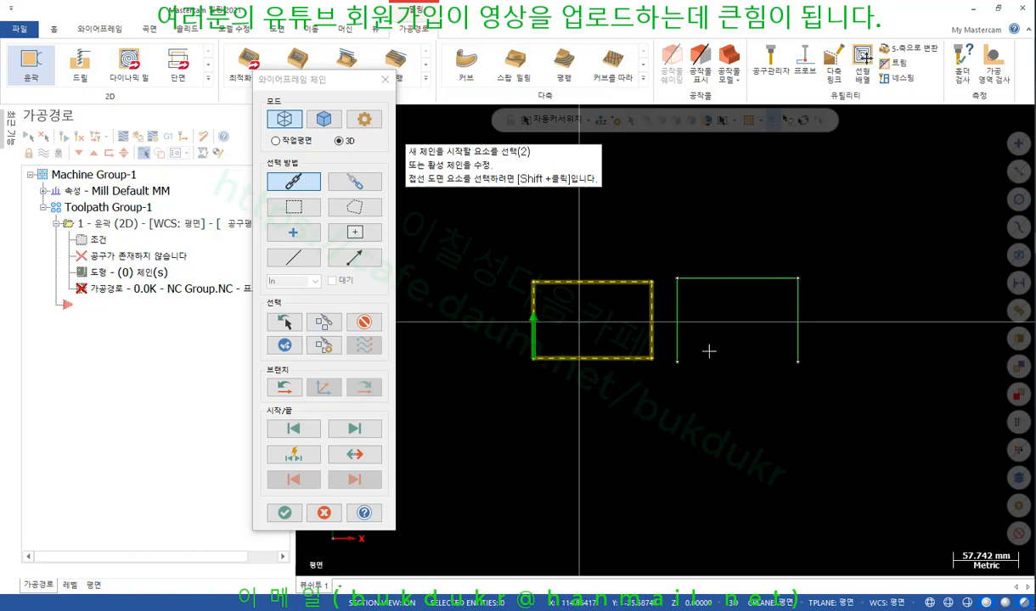
pyautogui.click(684, 340)
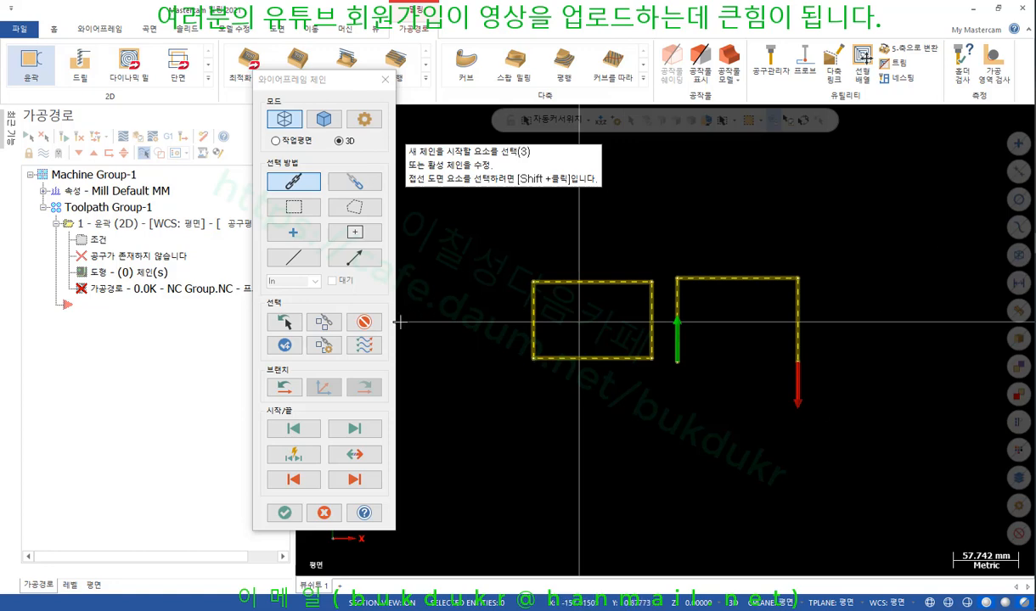
pyautogui.click(328, 324)
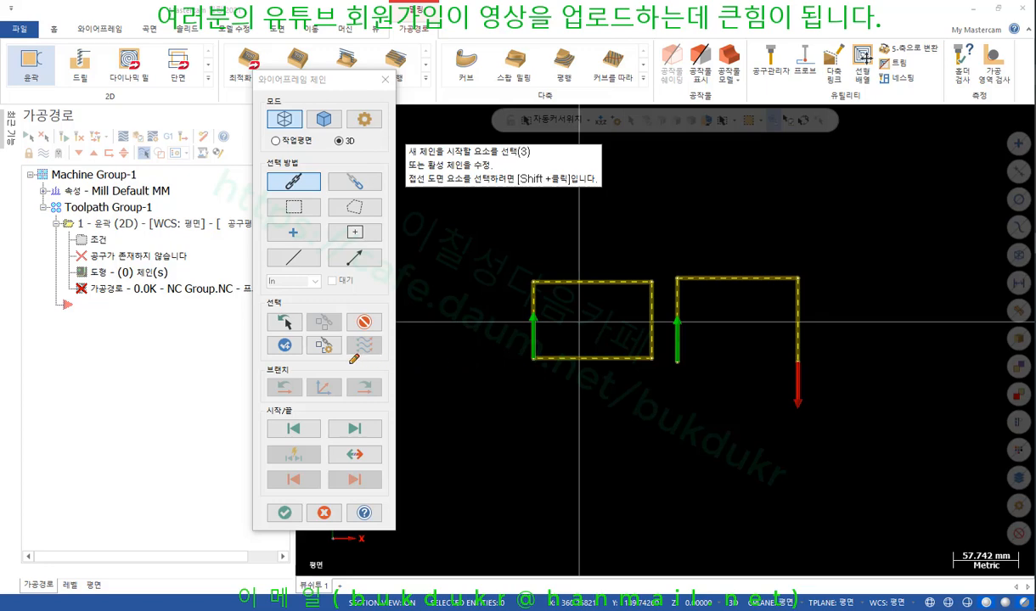
# Mark the chain start and end points in red, and discard both the markings and the contour toolpath
pyautogui.moveTo(348, 363)
pyautogui.mouseDown()
pyautogui.moveTo(386, 349)
pyautogui.moveTo(380, 331)
pyautogui.moveTo(343, 340)
pyautogui.moveTo(362, 363)
pyautogui.mouseUp()
pyautogui.moveTo(515, 368); pyautogui.dragTo(537, 365)
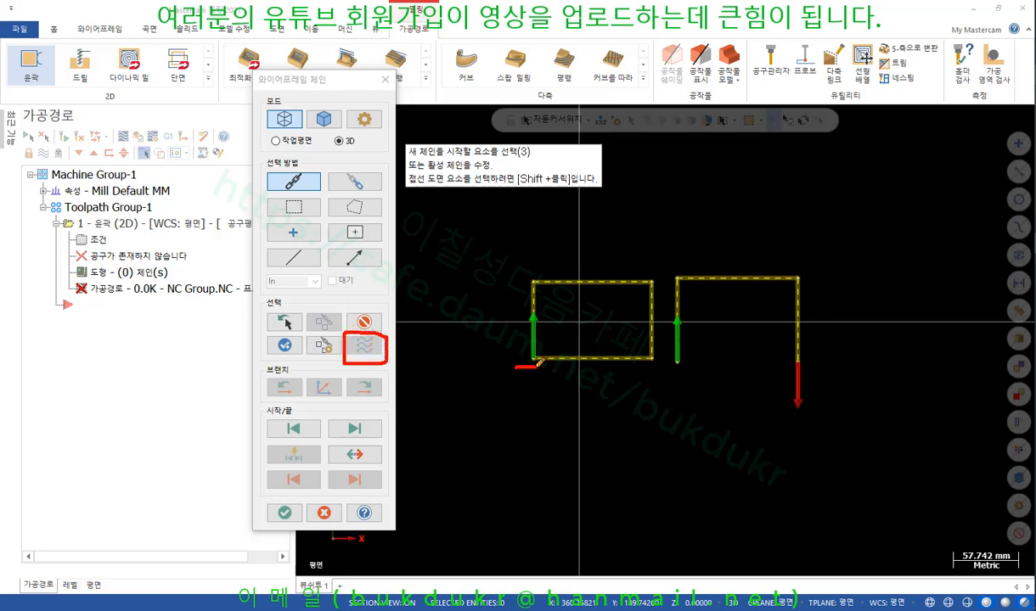
pyautogui.moveTo(666, 381); pyautogui.dragTo(684, 381)
pyautogui.moveTo(385, 365); pyautogui.dragTo(429, 379)
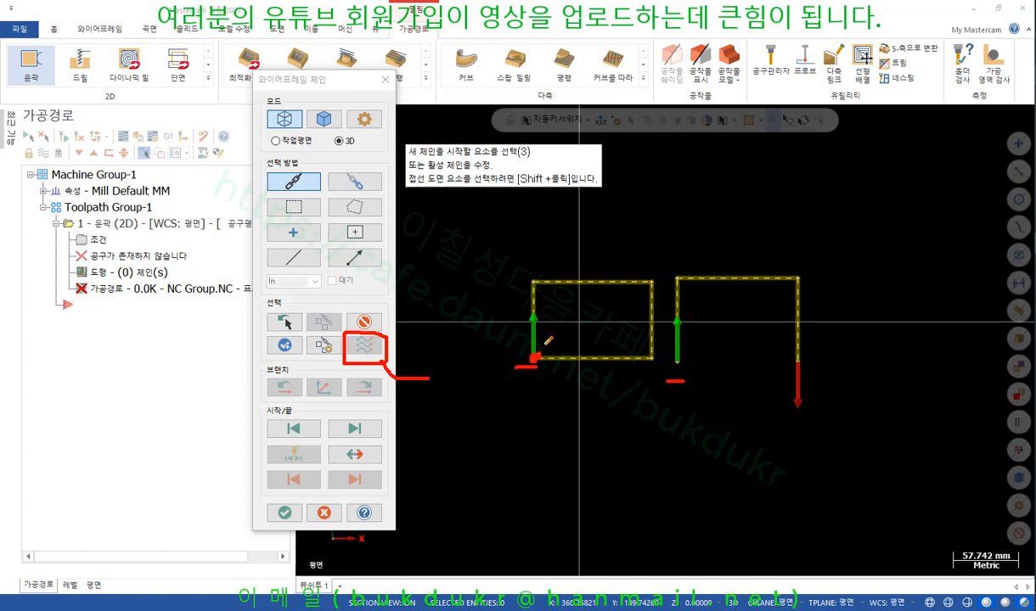
pyautogui.moveTo(537, 352)
pyautogui.mouseDown()
pyautogui.moveTo(508, 329)
pyautogui.moveTo(539, 312)
pyautogui.moveTo(550, 342)
pyautogui.mouseUp()
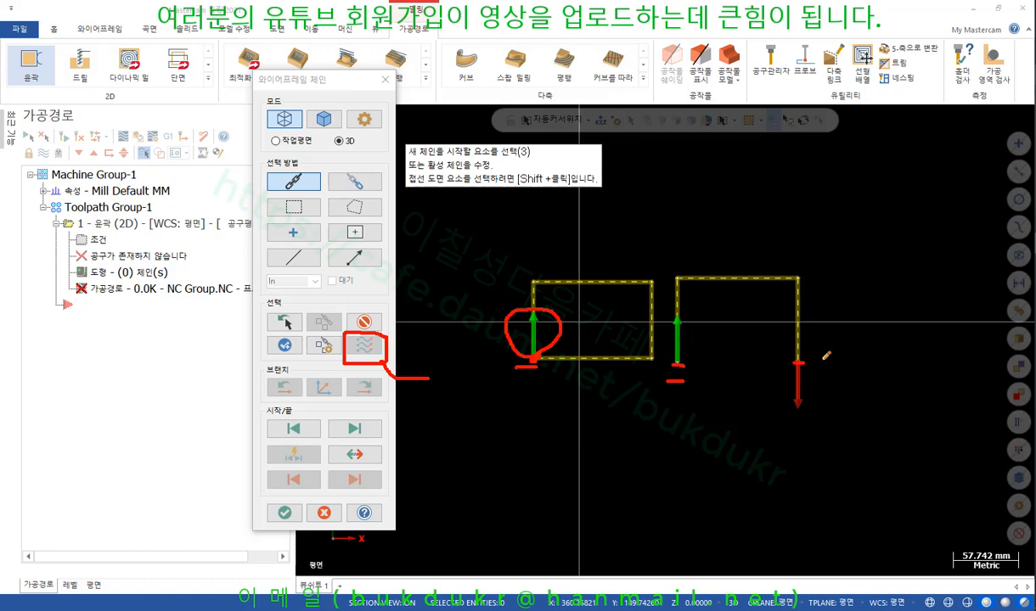
pyautogui.rightClick(903, 335)
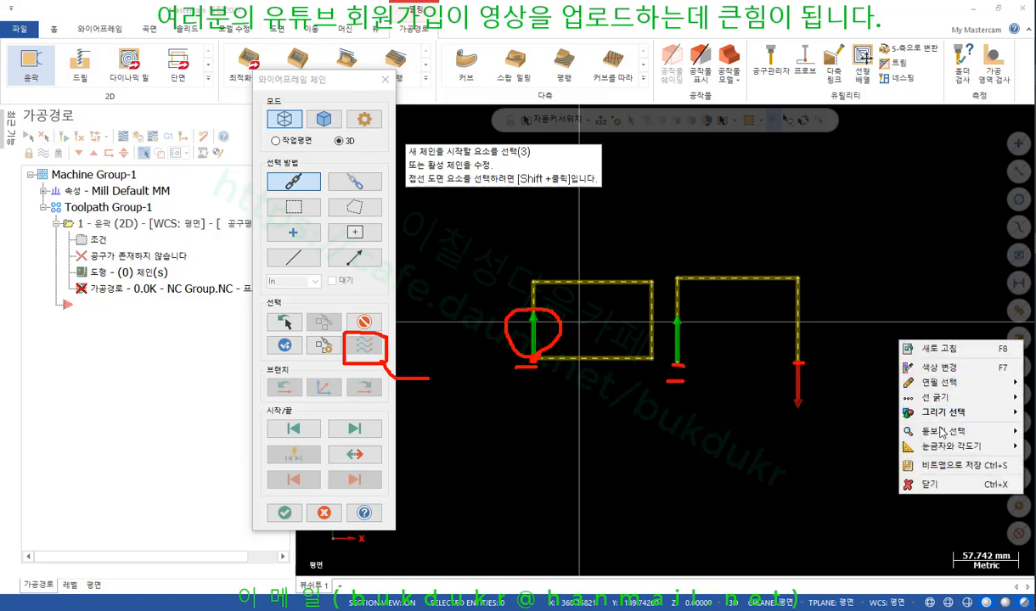
pyautogui.click(902, 472)
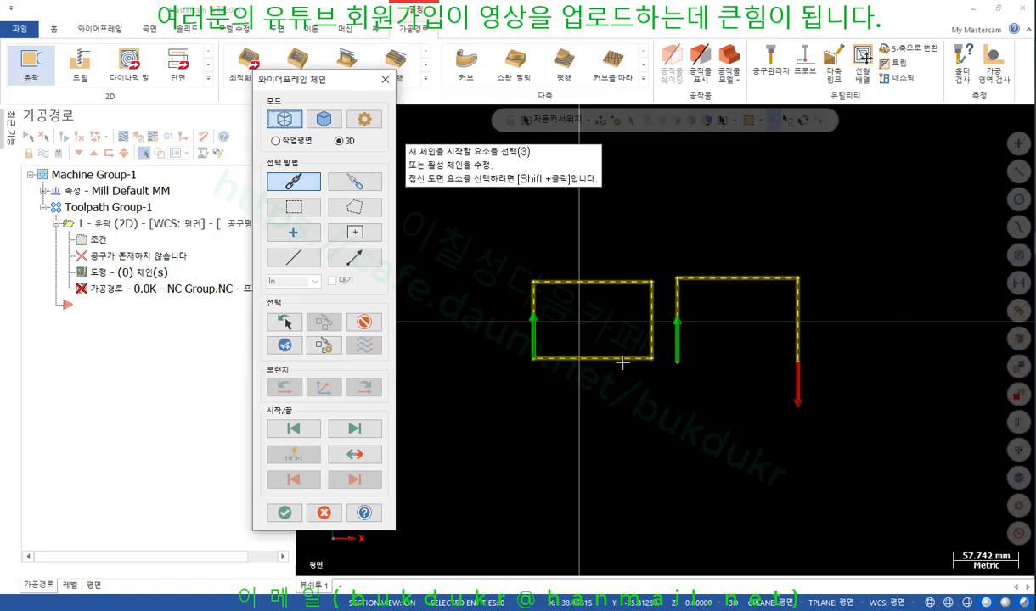
pyautogui.click(285, 511)
pyautogui.click(616, 346)
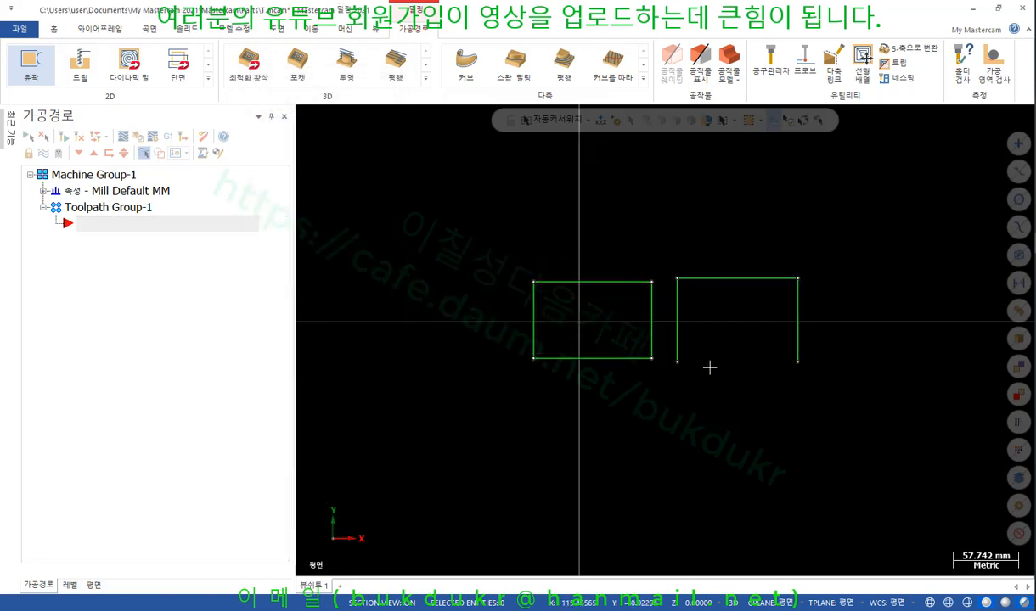
# Consult the toolpath type section (가공경로 종류) in the PDF manual and return to Mastercam
pyautogui.hotkey('alt', 'Tab')
pyautogui.scroll(-10, 461, 322)
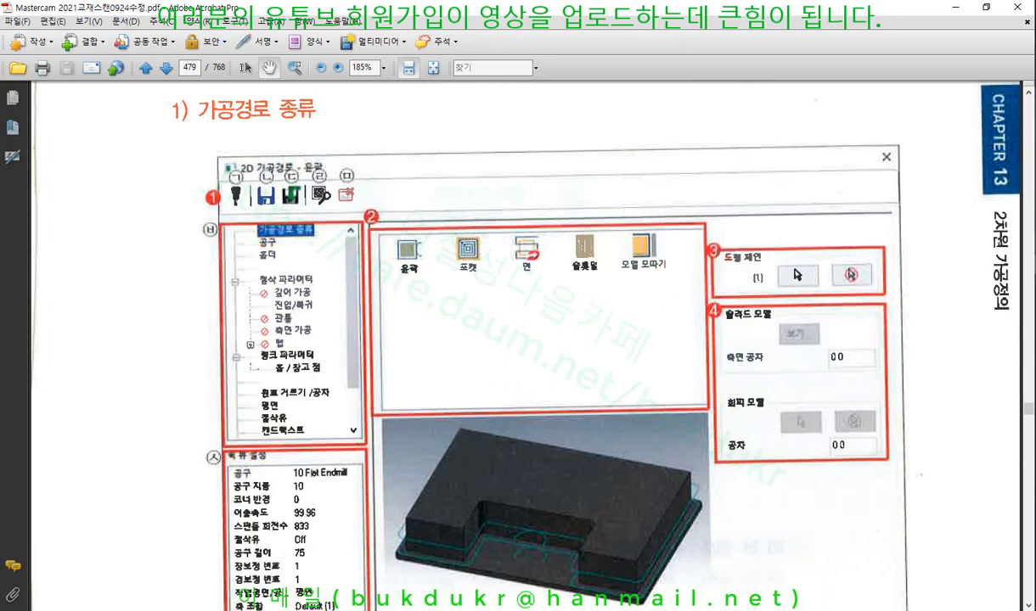
pyautogui.hotkey('alt', 'Tab')
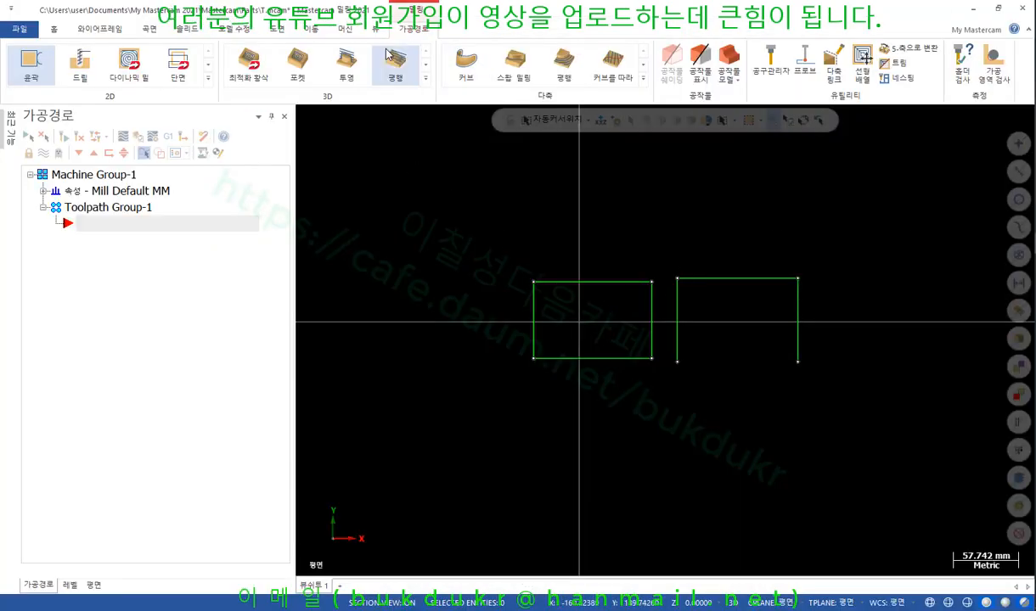
# Create a 2D contour toolpath with the closed rectangle as its only chain, up to its parameter dialog
pyautogui.click(31, 63)
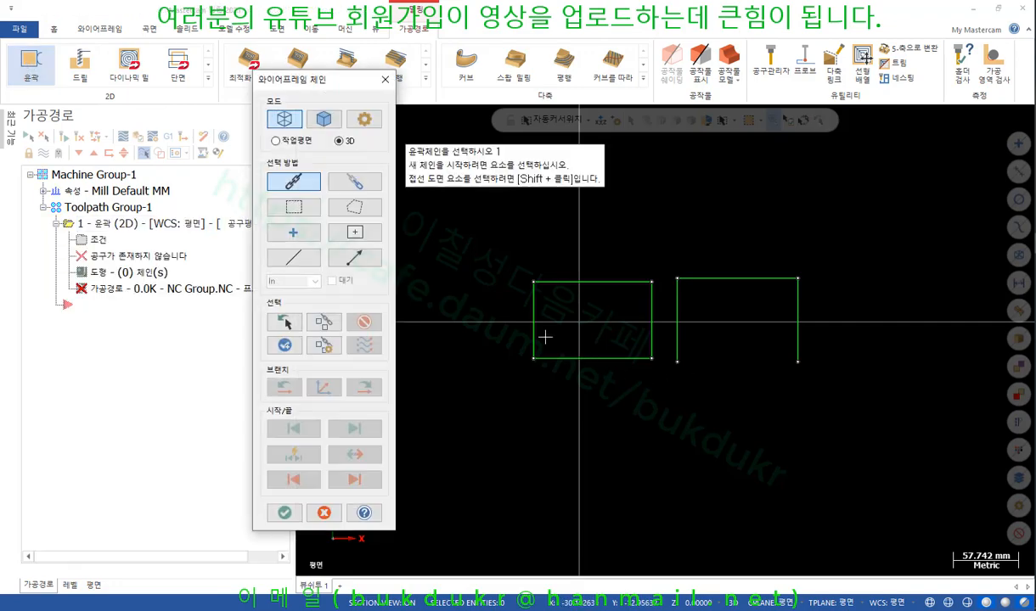
pyautogui.click(545, 337)
pyautogui.click(284, 513)
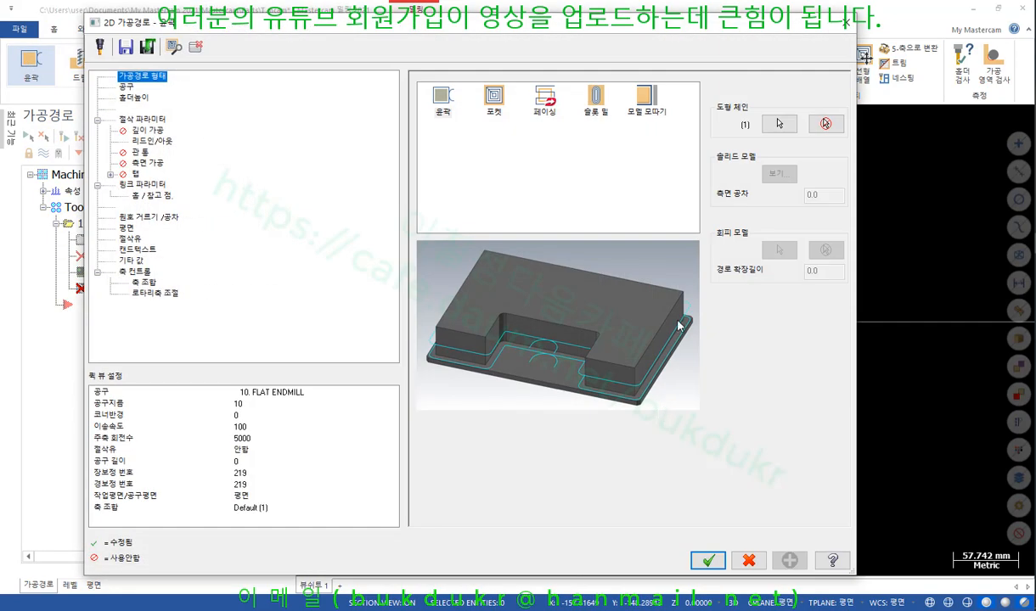
pyautogui.moveTo(542, 29); pyautogui.dragTo(477, 20)
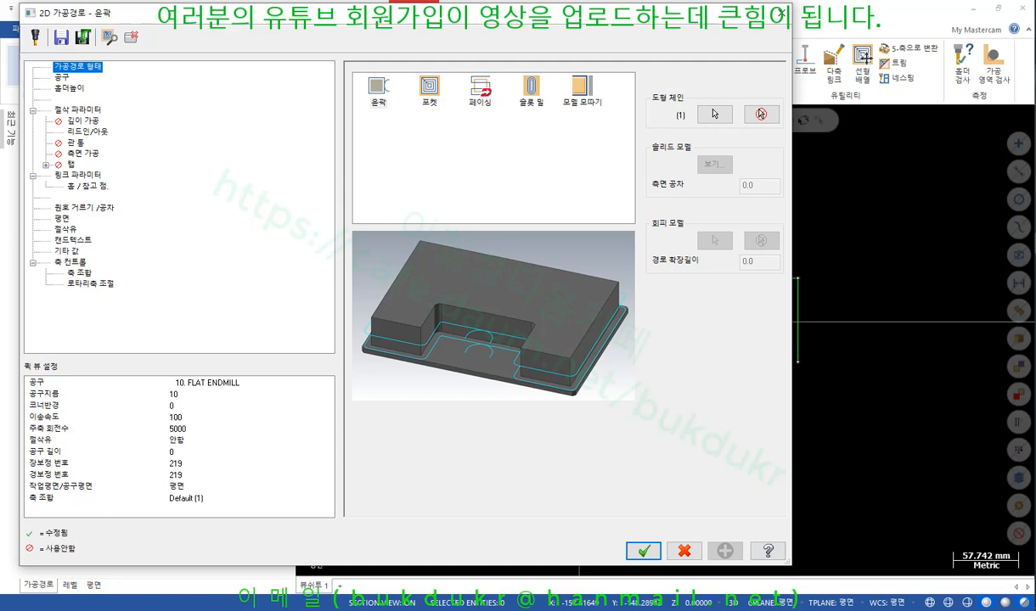
# Mark the geometry chain count and its selection controls in red and clear the markings
pyautogui.moveTo(641, 129)
pyautogui.mouseDown()
pyautogui.moveTo(764, 127)
pyautogui.moveTo(782, 88)
pyautogui.moveTo(650, 85)
pyautogui.moveTo(643, 129)
pyautogui.moveTo(678, 107)
pyautogui.moveTo(688, 121)
pyautogui.mouseUp()
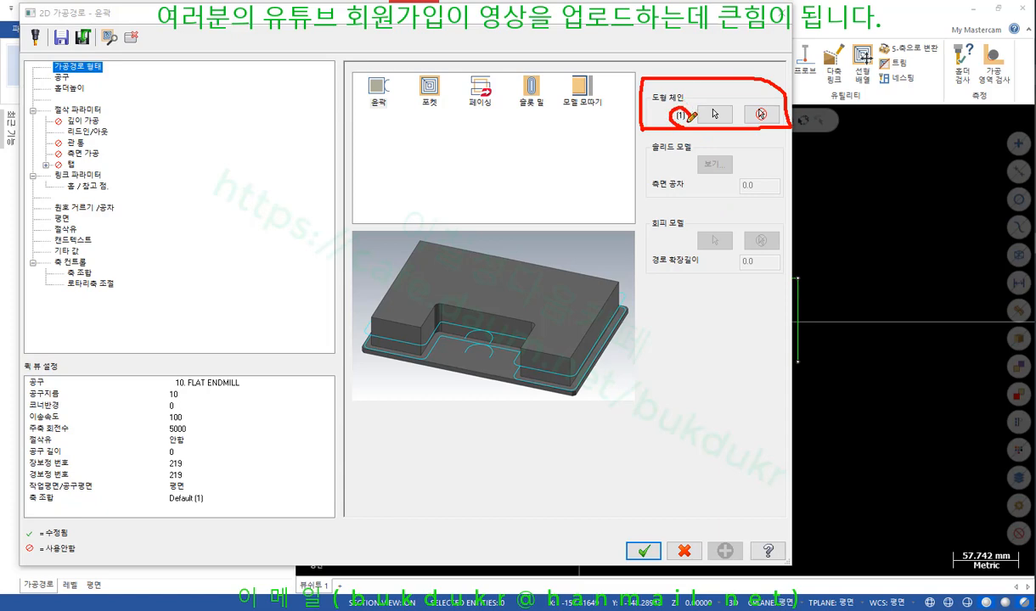
pyautogui.moveTo(766, 126)
pyautogui.mouseDown()
pyautogui.moveTo(765, 147)
pyautogui.moveTo(758, 140)
pyautogui.moveTo(776, 136)
pyautogui.moveTo(716, 154)
pyautogui.moveTo(728, 136)
pyautogui.moveTo(718, 127)
pyautogui.mouseUp()
pyautogui.rightClick(771, 235)
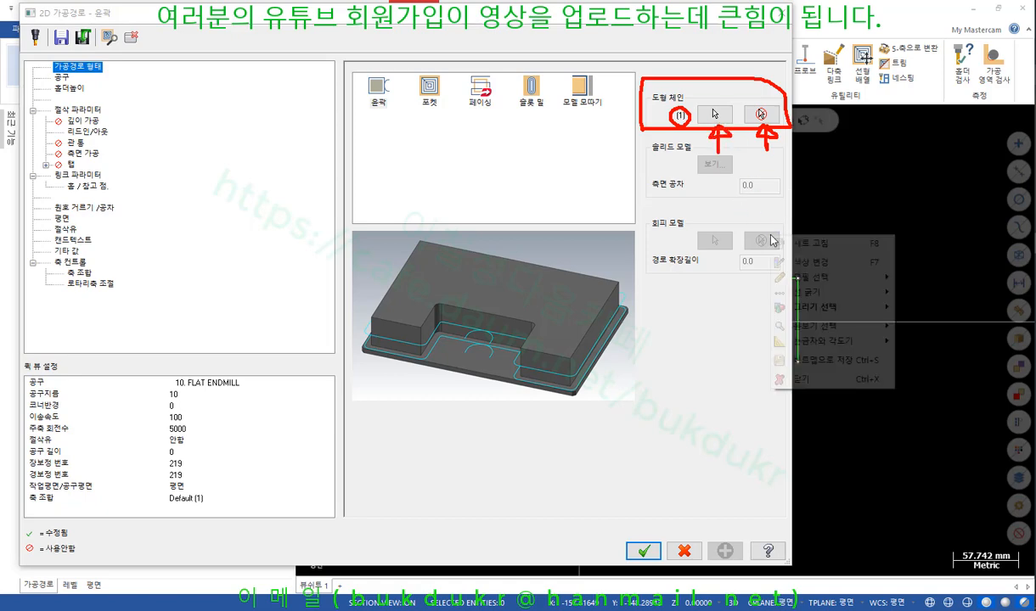
pyautogui.click(799, 378)
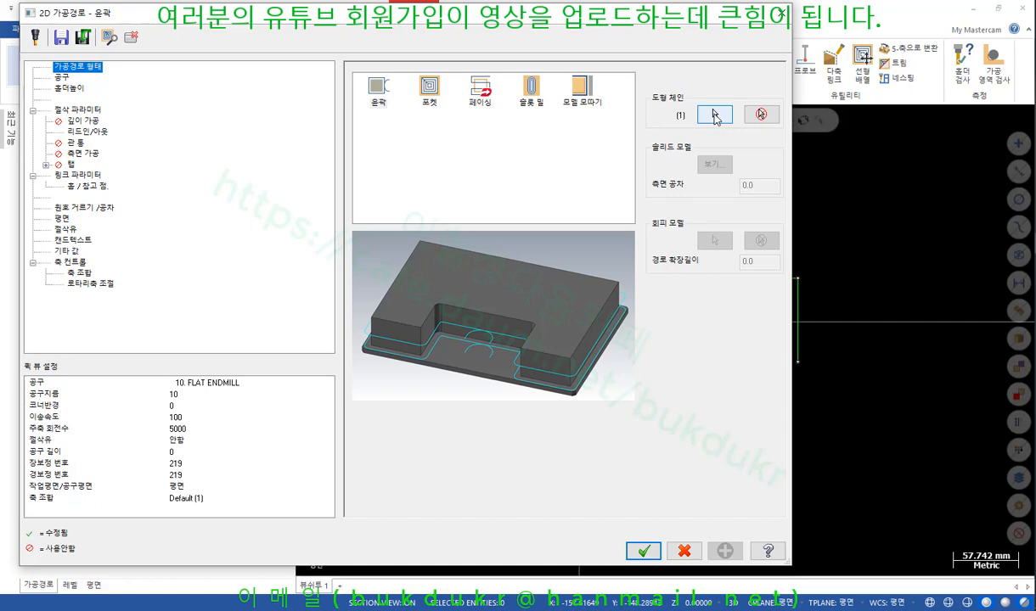
# Open the chain manager for the contour's geometry and select 체인 1
pyautogui.click(715, 117)
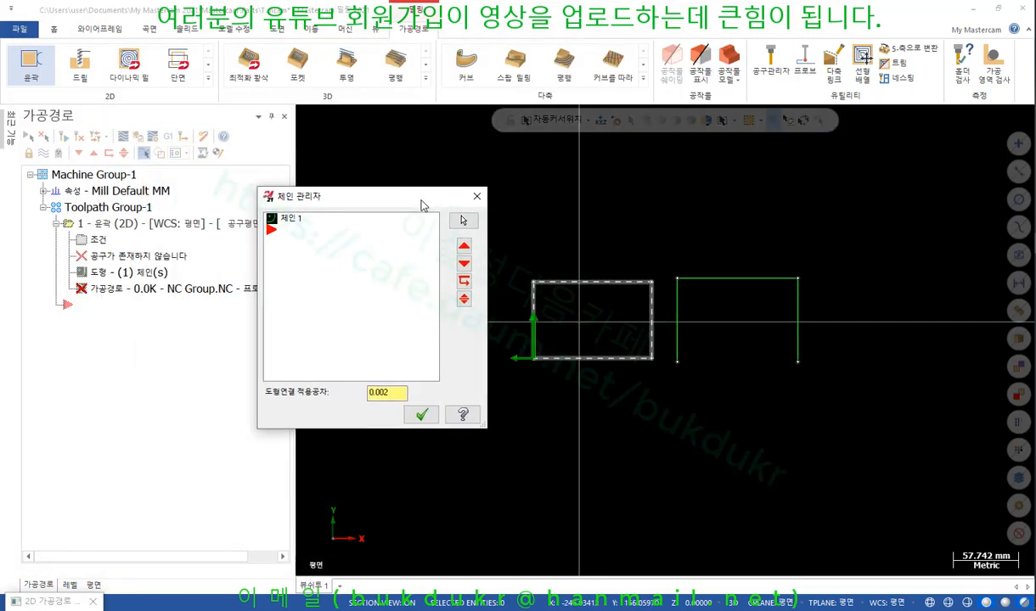
pyautogui.click(292, 220)
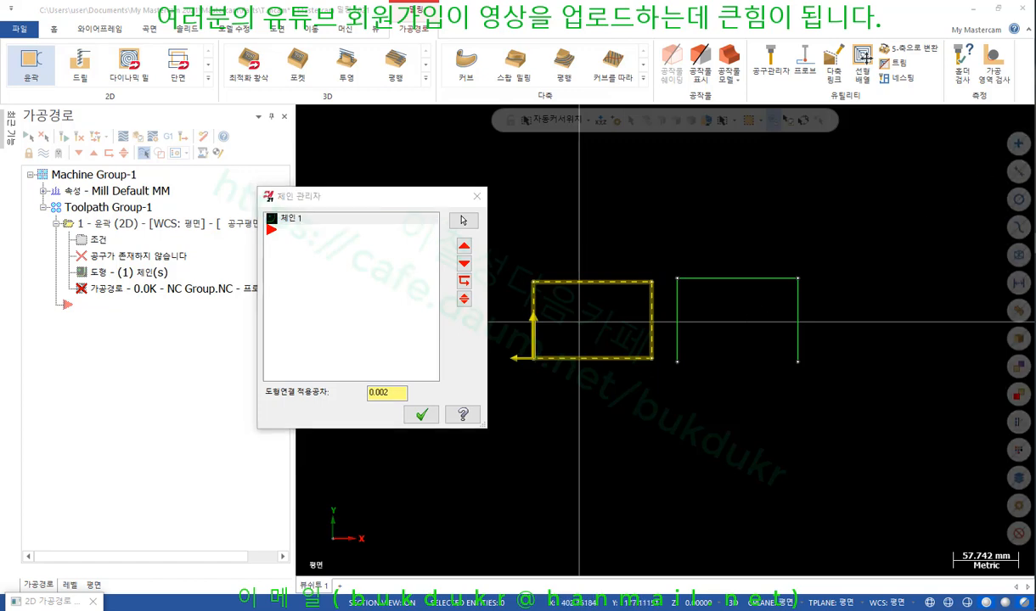
# Circle the chain's offset arrow in red, label it "보정 = offset" and underline the words
pyautogui.moveTo(518, 370); pyautogui.dragTo(521, 350)
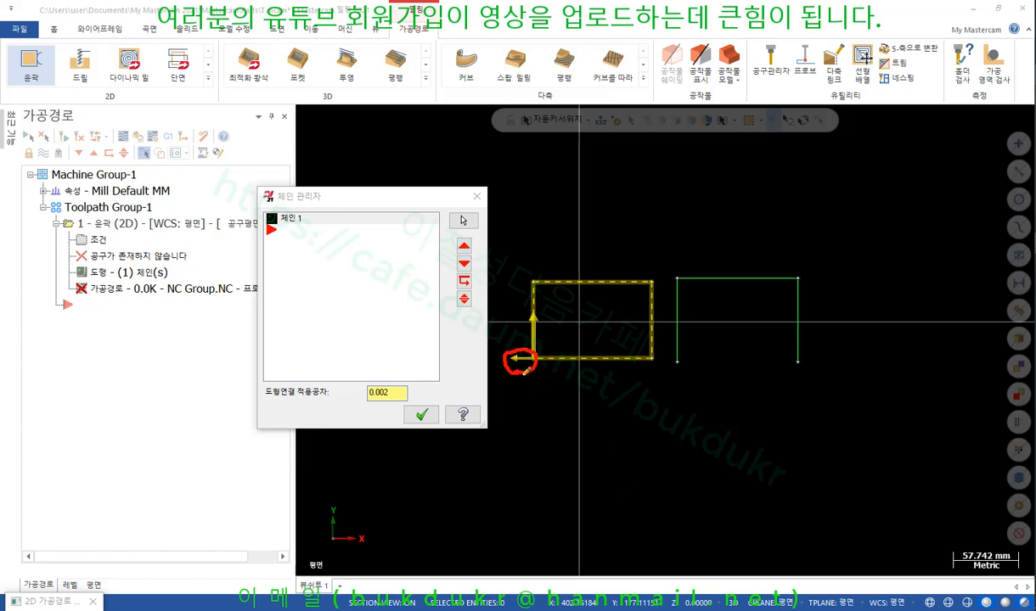
pyautogui.moveTo(523, 371)
pyautogui.mouseDown()
pyautogui.moveTo(532, 429)
pyautogui.moveTo(581, 407)
pyautogui.moveTo(562, 469)
pyautogui.moveTo(572, 471)
pyautogui.mouseUp()
pyautogui.moveTo(595, 432)
pyautogui.mouseDown()
pyautogui.moveTo(596, 451)
pyautogui.moveTo(628, 440)
pyautogui.mouseUp()
pyautogui.moveTo(629, 433); pyautogui.dragTo(628, 465)
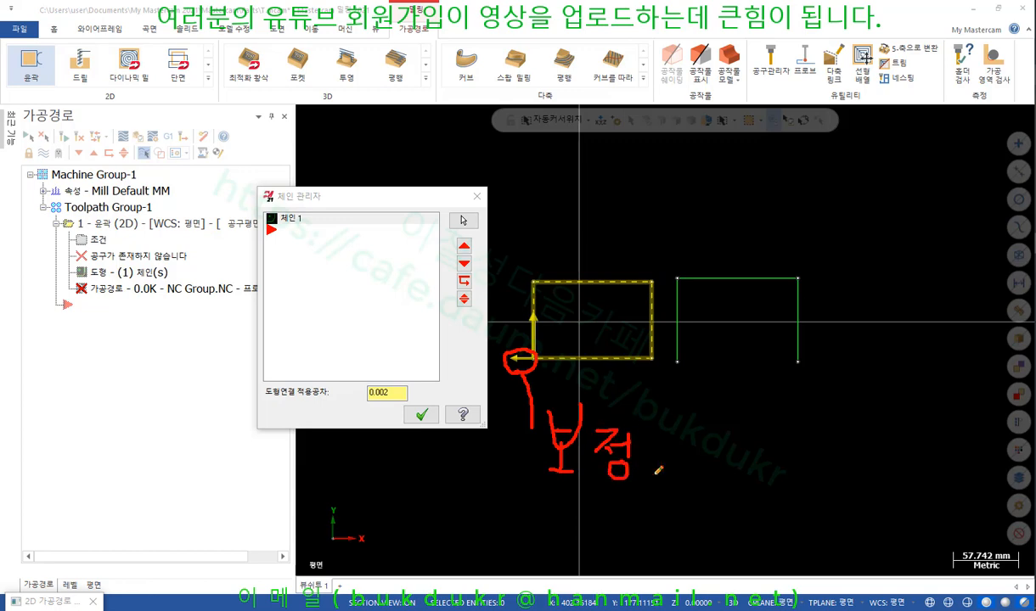
pyautogui.moveTo(545, 484)
pyautogui.mouseDown()
pyautogui.moveTo(645, 486)
pyautogui.moveTo(723, 442)
pyautogui.moveTo(778, 444)
pyautogui.moveTo(755, 462)
pyautogui.mouseUp()
pyautogui.moveTo(762, 456)
pyautogui.mouseDown()
pyautogui.moveTo(787, 451)
pyautogui.moveTo(769, 477)
pyautogui.mouseUp()
pyautogui.moveTo(796, 440)
pyautogui.mouseDown()
pyautogui.moveTo(785, 469)
pyautogui.moveTo(821, 466)
pyautogui.moveTo(843, 445)
pyautogui.moveTo(856, 467)
pyautogui.mouseUp()
pyautogui.moveTo(716, 487); pyautogui.dragTo(847, 489)
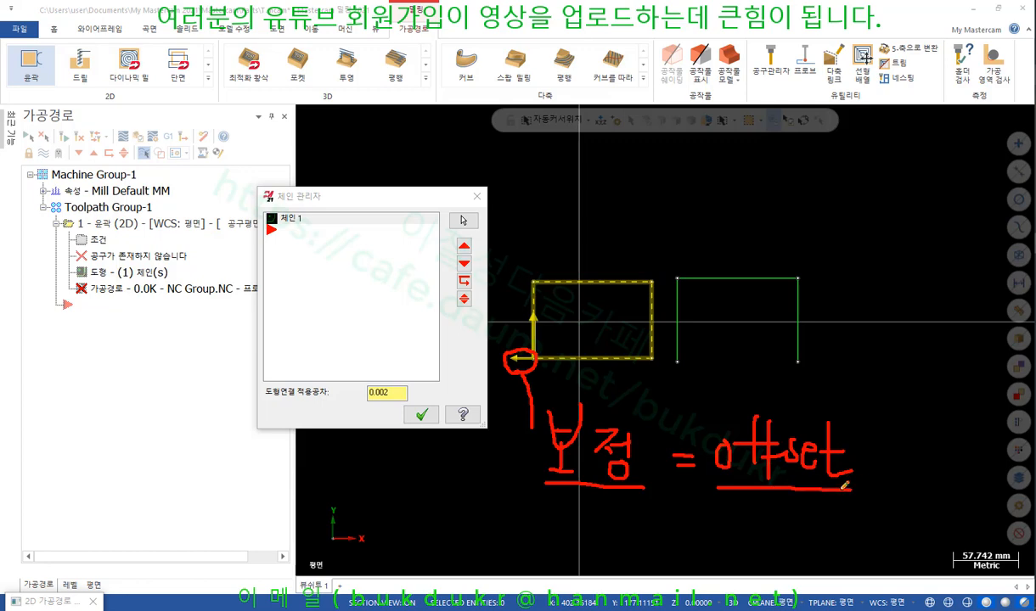
pyautogui.moveTo(547, 488); pyautogui.dragTo(650, 490)
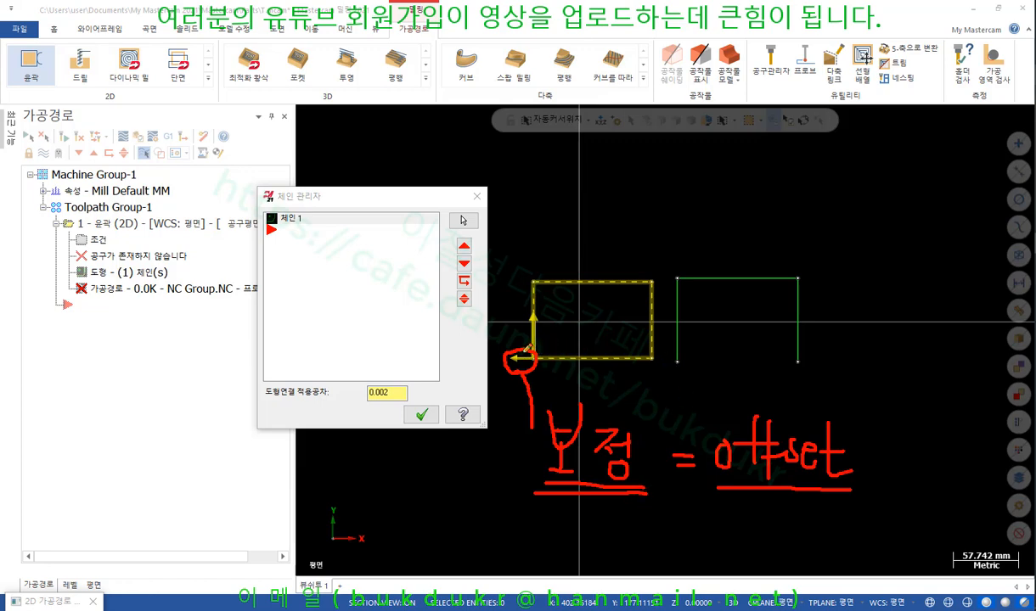
# Draw red direction arrows beside the rectangle's start edge, circle the 보정 label, and clear all the markings
pyautogui.moveTo(518, 353)
pyautogui.mouseDown()
pyautogui.moveTo(516, 306)
pyautogui.moveTo(527, 320)
pyautogui.moveTo(562, 310)
pyautogui.moveTo(503, 283)
pyautogui.moveTo(567, 290)
pyautogui.mouseUp()
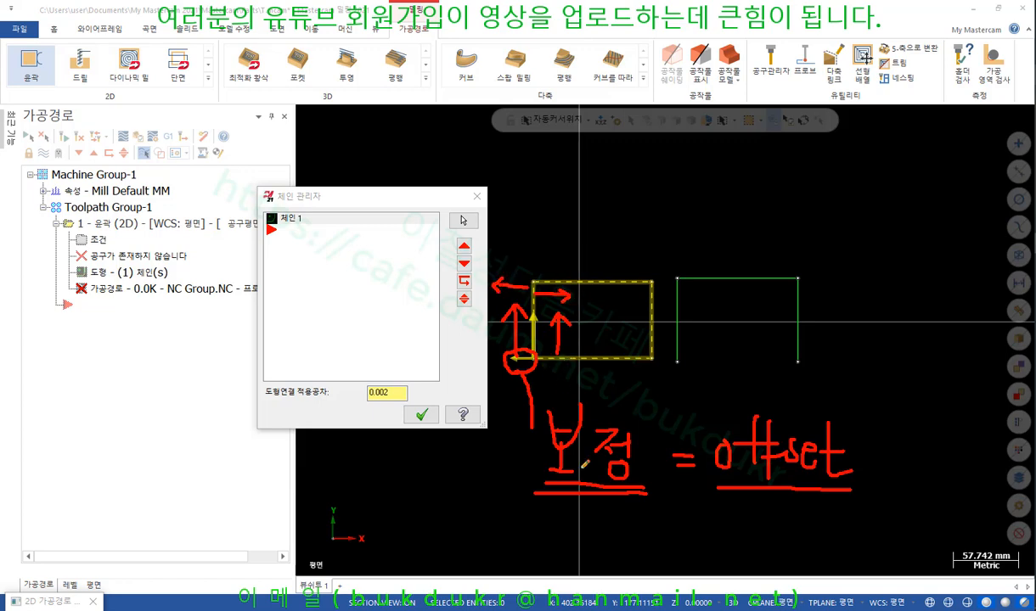
pyautogui.moveTo(537, 472)
pyautogui.mouseDown()
pyautogui.moveTo(586, 406)
pyautogui.moveTo(641, 463)
pyautogui.moveTo(560, 497)
pyautogui.mouseUp()
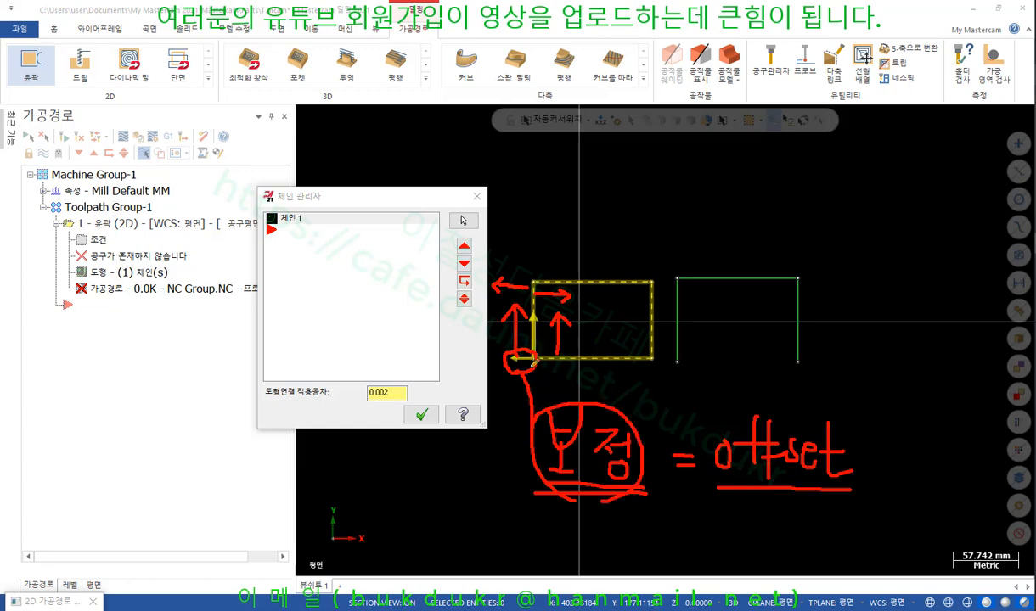
pyautogui.rightClick(650, 193)
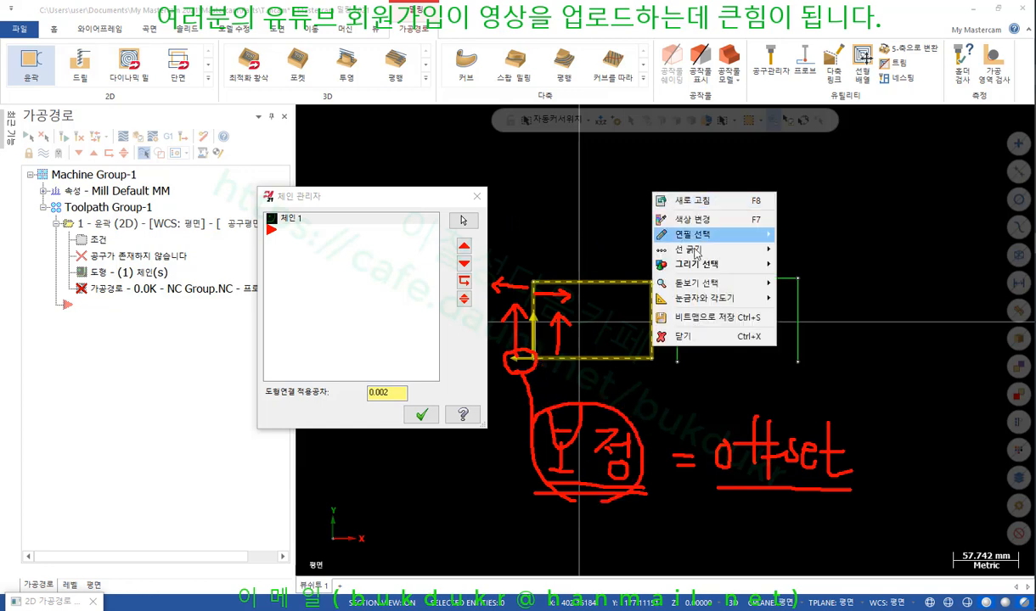
pyautogui.click(655, 332)
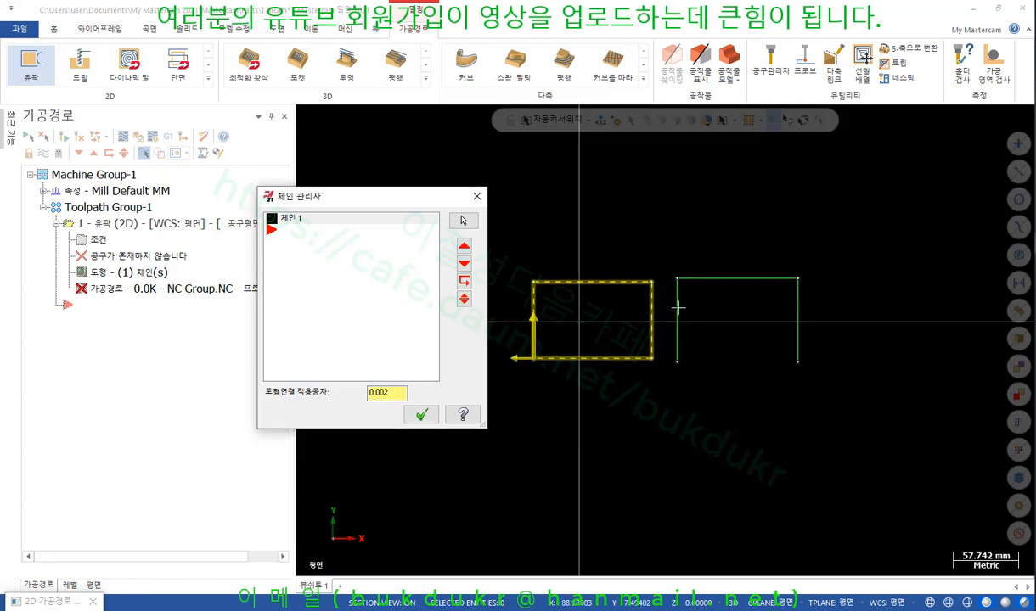
# Switch the offset side of 체인 1 to the inside of the rectangle and back to the outside with 보정 변경
pyautogui.rightClick(319, 278)
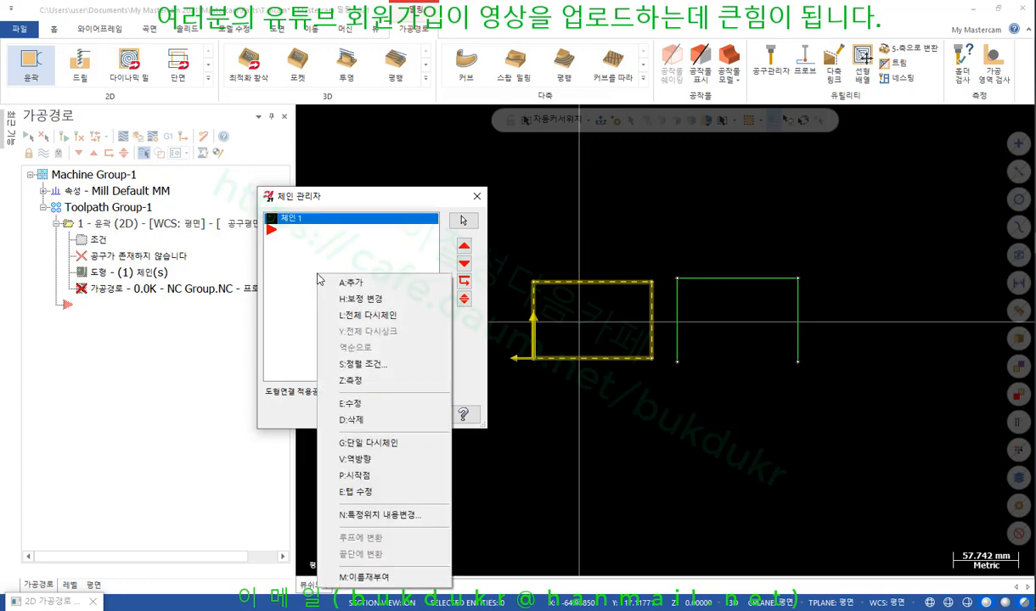
pyautogui.click(363, 300)
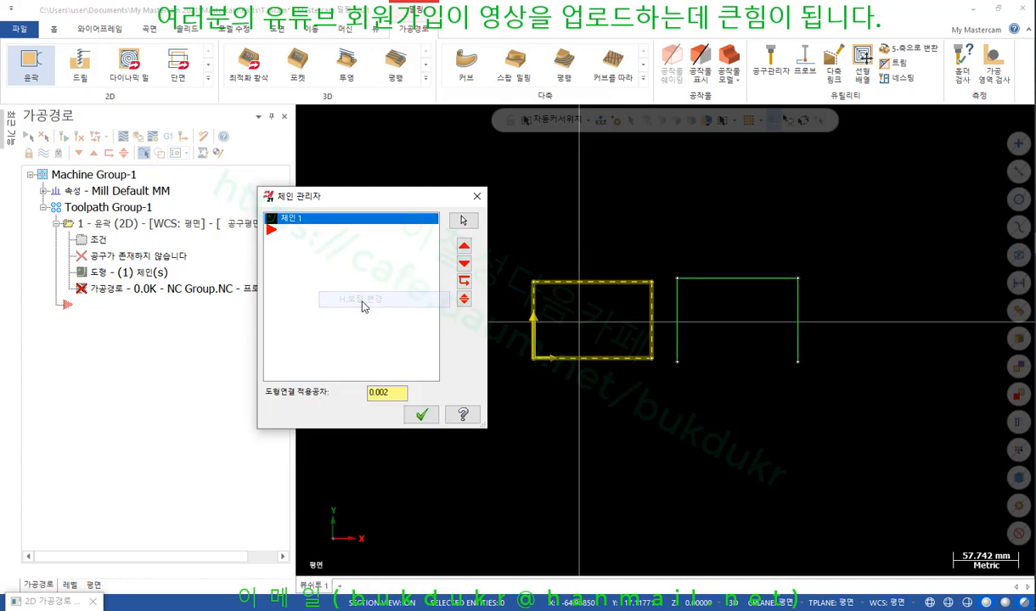
pyautogui.rightClick(354, 270)
pyautogui.click(383, 295)
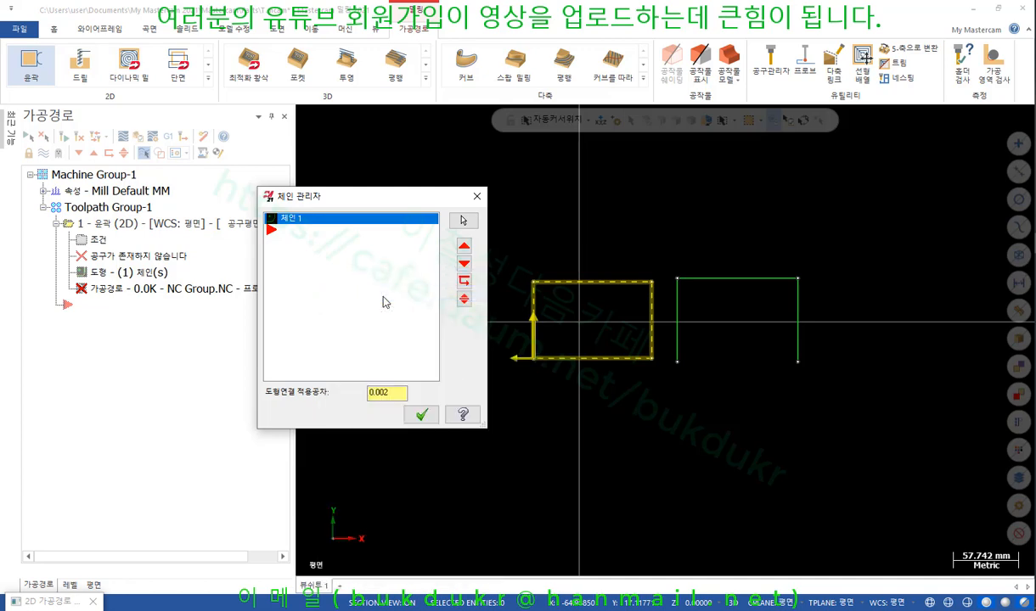
# Reverse the direction of 체인 1 with 역방향 and reverse it back
pyautogui.rightClick(354, 271)
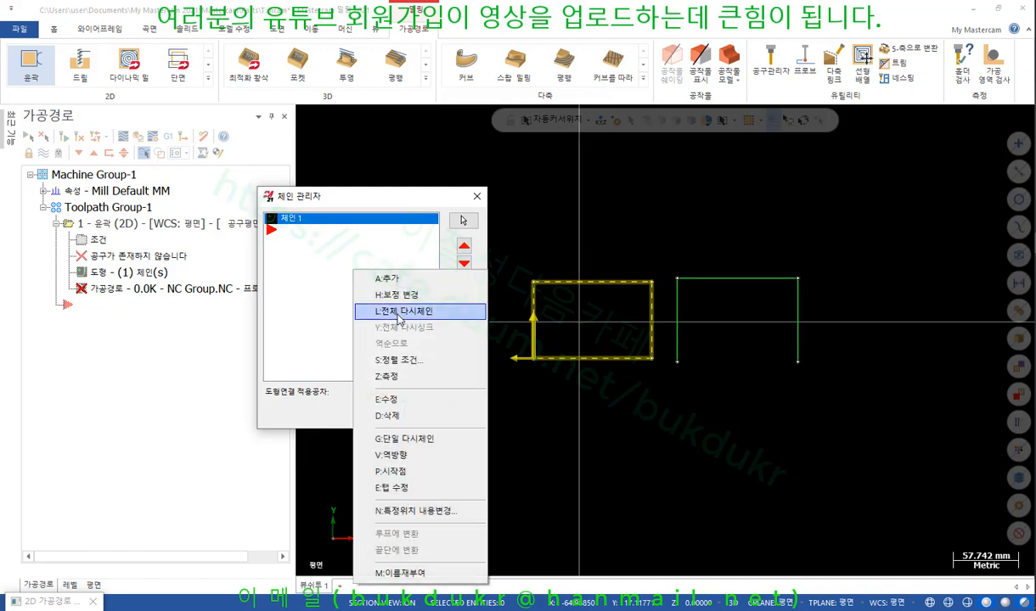
pyautogui.click(396, 456)
pyautogui.rightClick(373, 295)
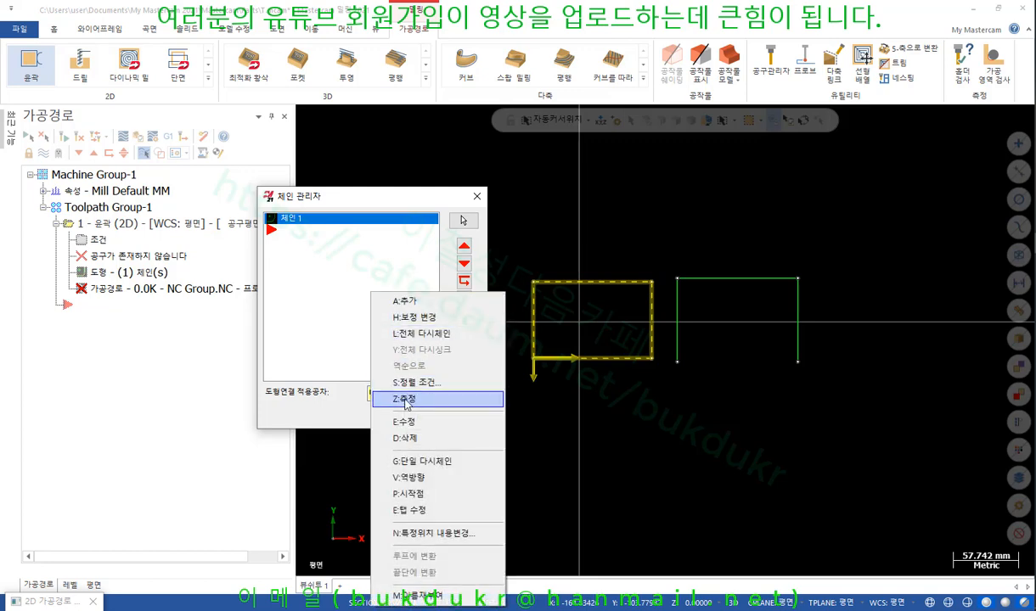
pyautogui.click(423, 477)
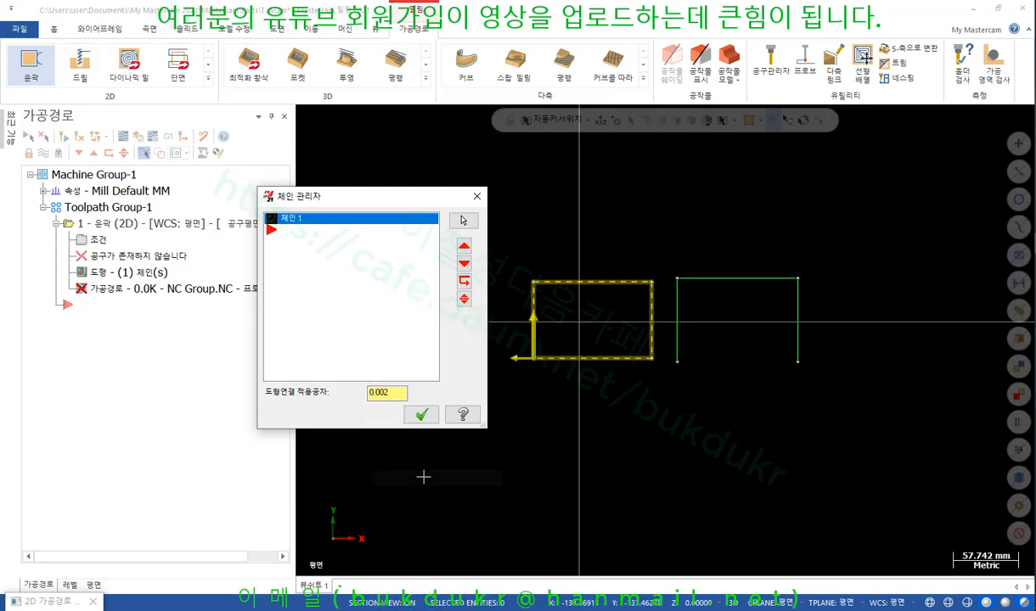
# Open the start point editing of 체인 1, move the start forward corner by corner, and return it to the rectangle's lower-left corner
pyautogui.rightClick(373, 295)
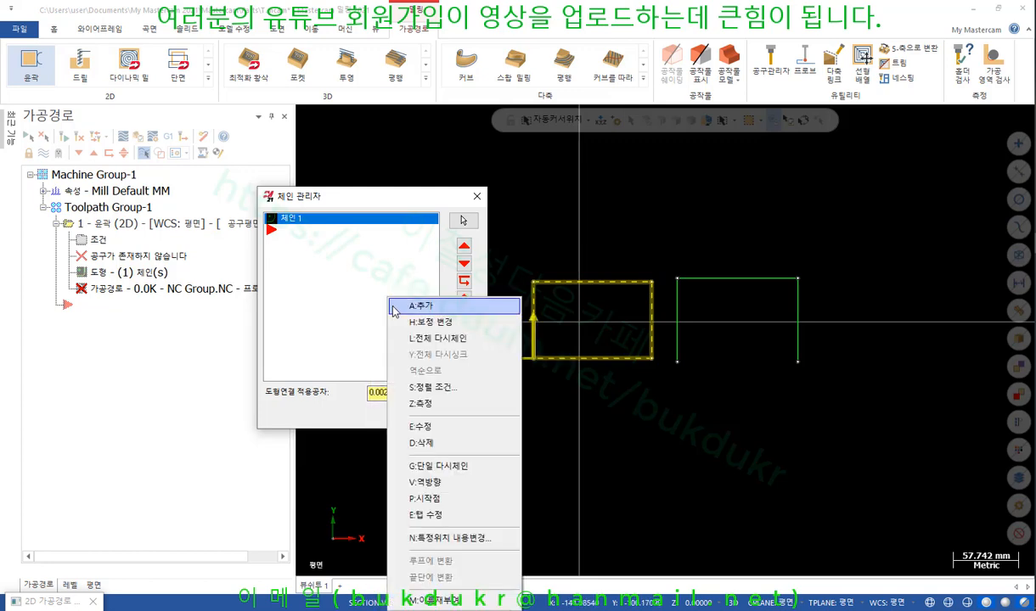
pyautogui.click(433, 500)
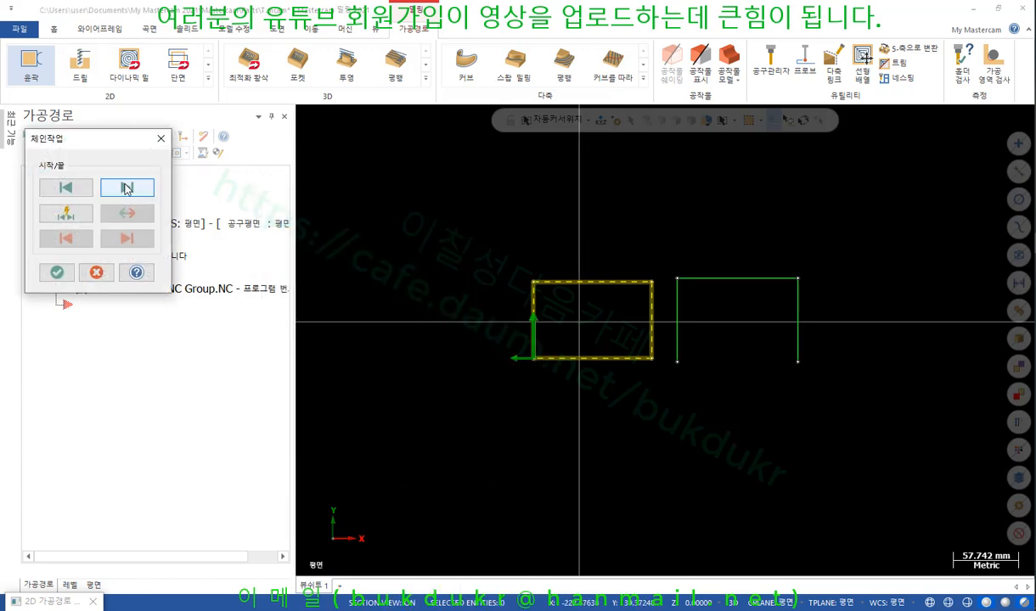
pyautogui.click(126, 188)
pyautogui.click(126, 188)
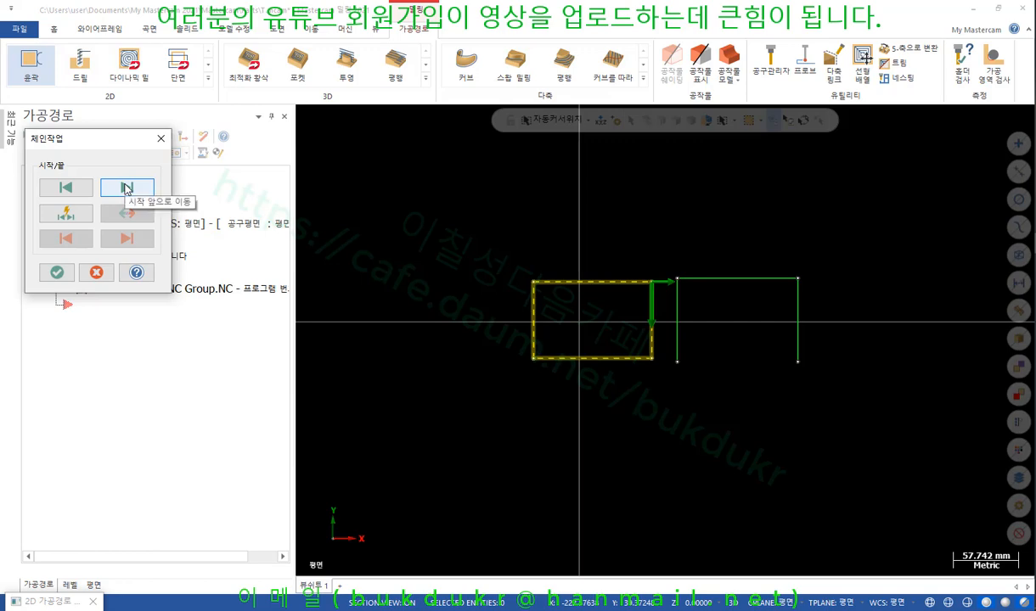
pyautogui.click(126, 188)
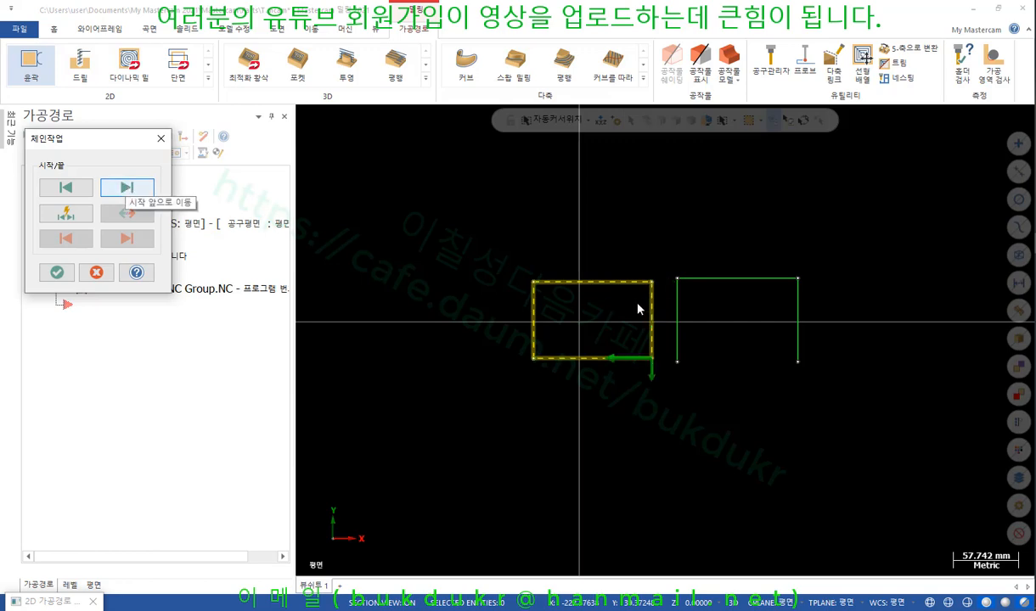
pyautogui.click(66, 191)
pyautogui.click(66, 191)
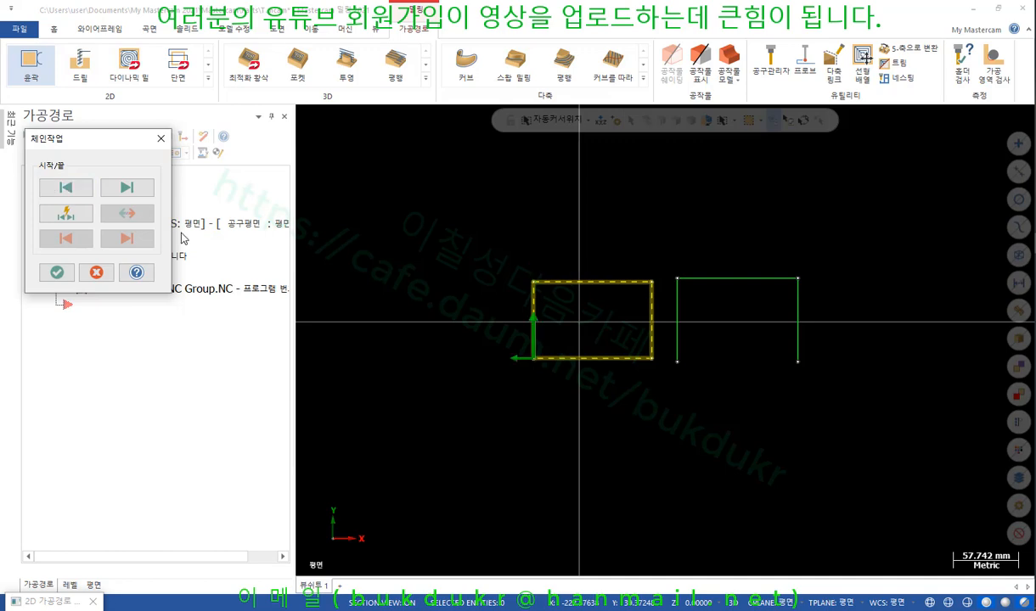
# Place the chain start point dynamically at the midpoint of the rectangle's left edge, and move it onto the top edge
pyautogui.click(67, 217)
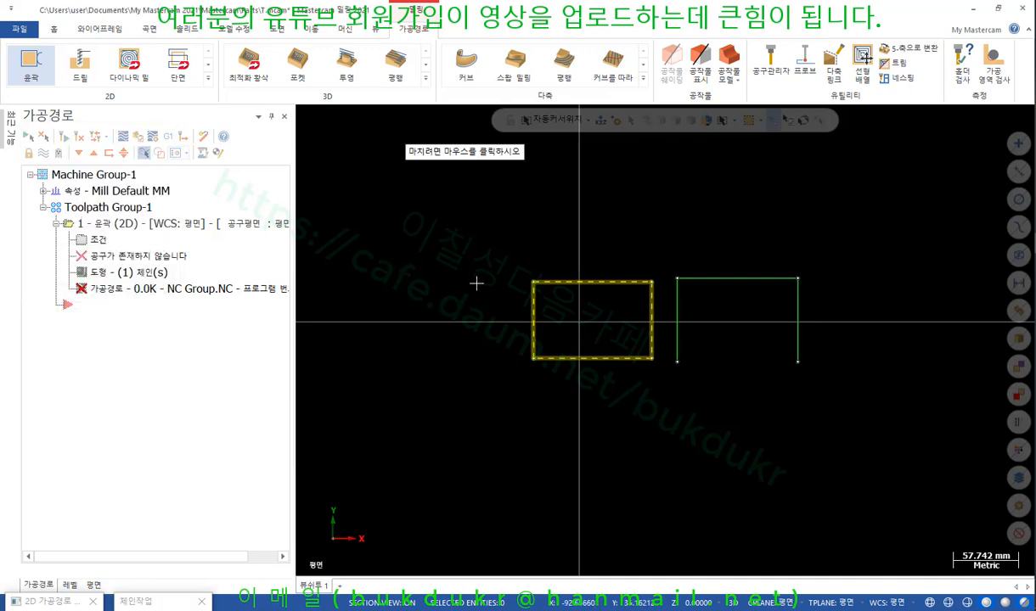
pyautogui.click(532, 321)
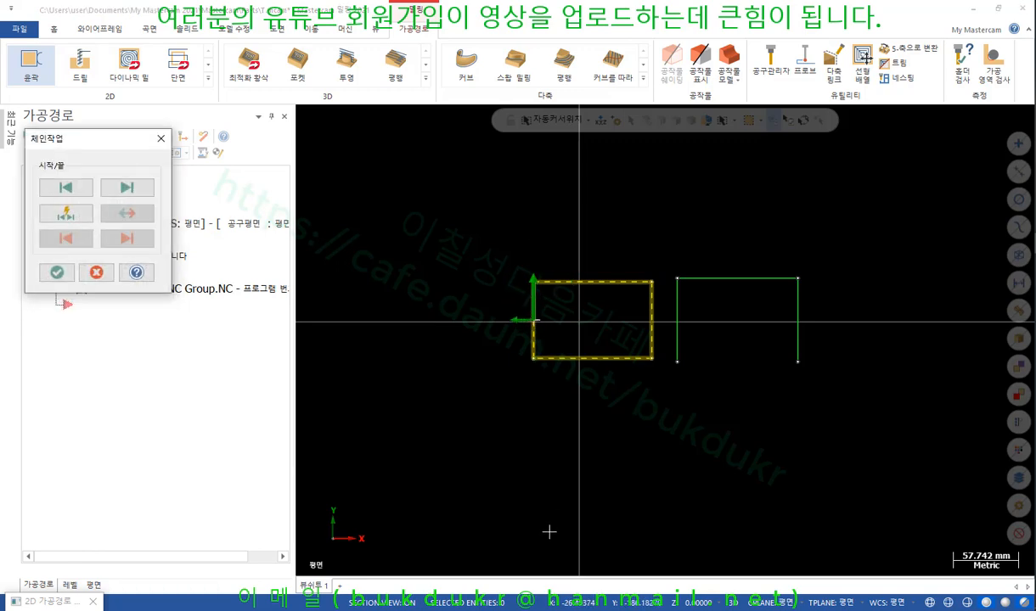
pyautogui.click(67, 212)
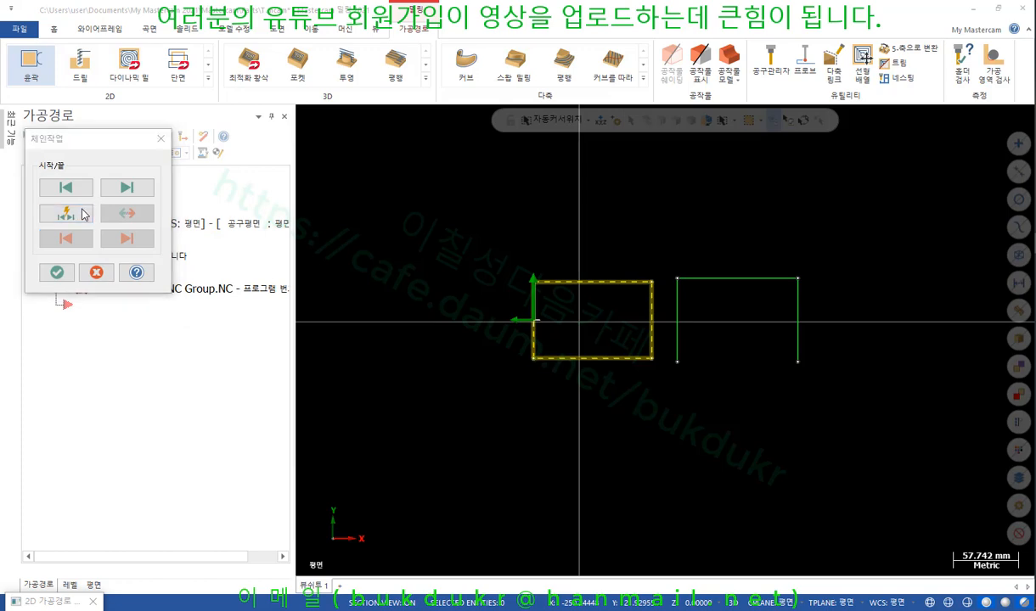
pyautogui.click(552, 278)
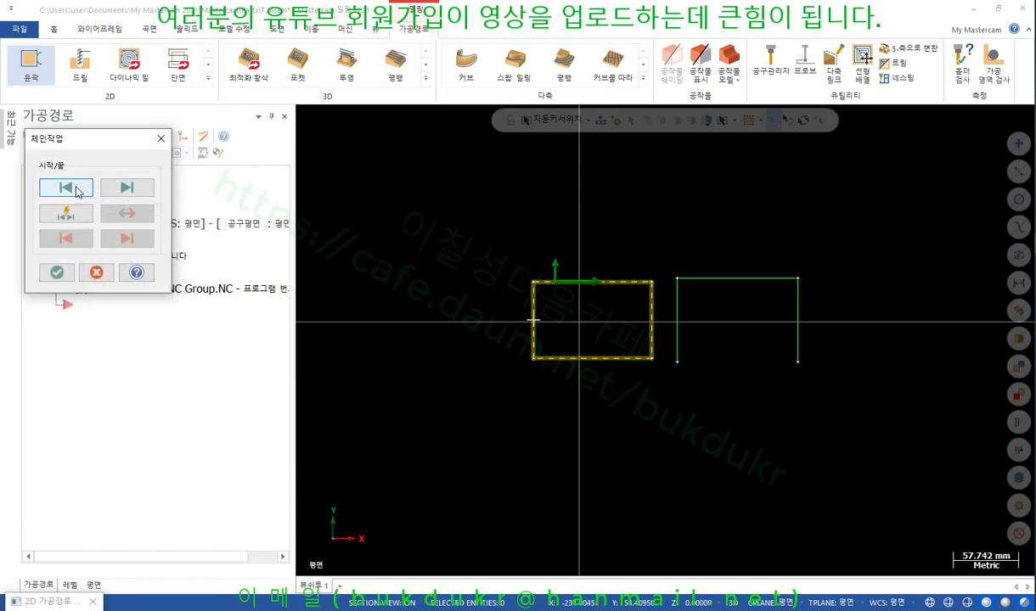
# Advance the chain start point from the top edge around to the left edge, one segment at a time
pyautogui.click(129, 189)
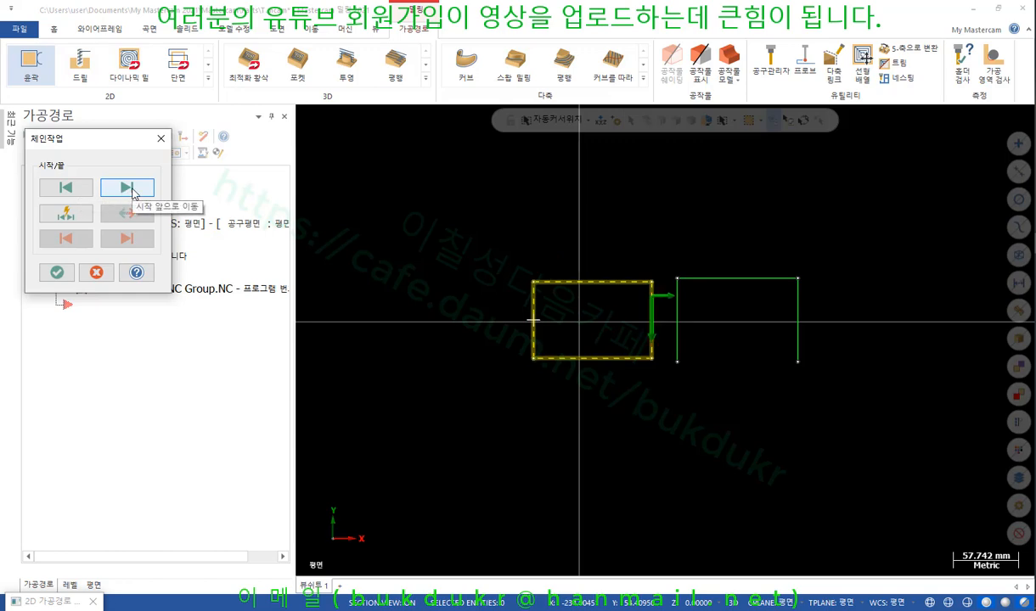
pyautogui.click(132, 192)
pyautogui.click(132, 192)
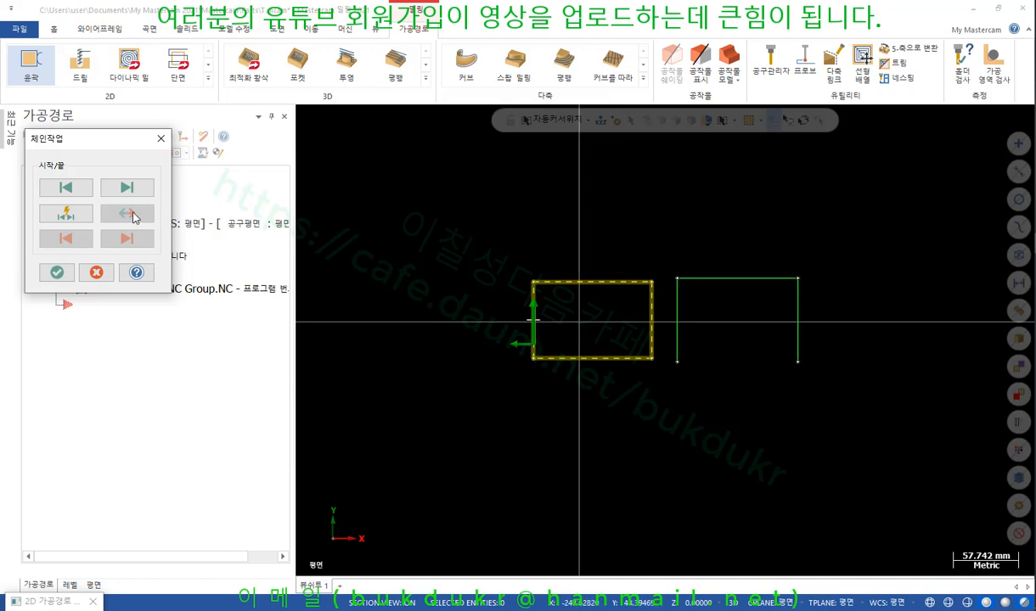
# Place the start point dynamically at the rectangle's upper-left corner and advance it corner by corner once around the chain
pyautogui.click(66, 214)
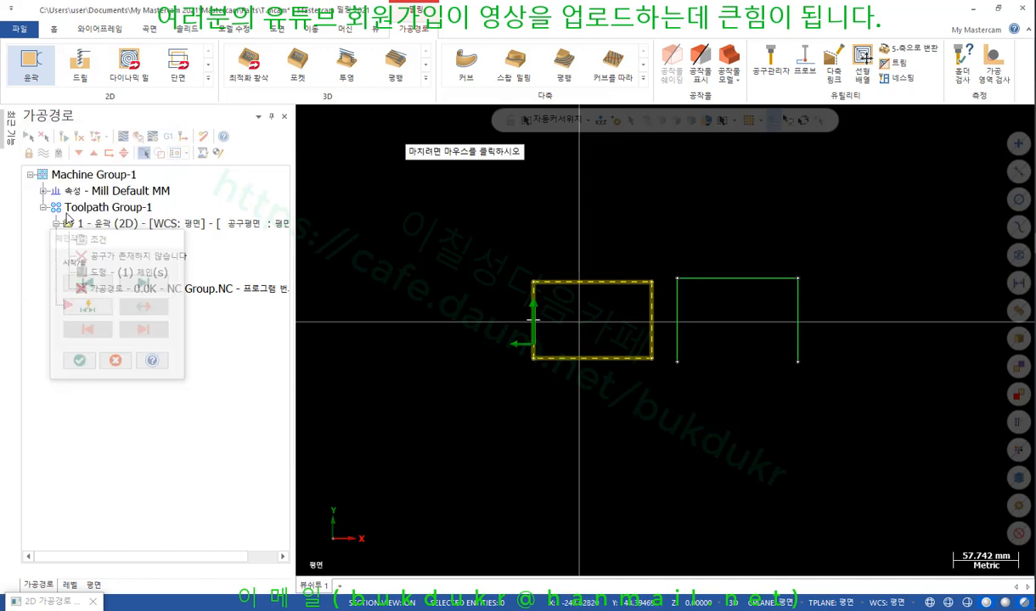
pyautogui.click(540, 286)
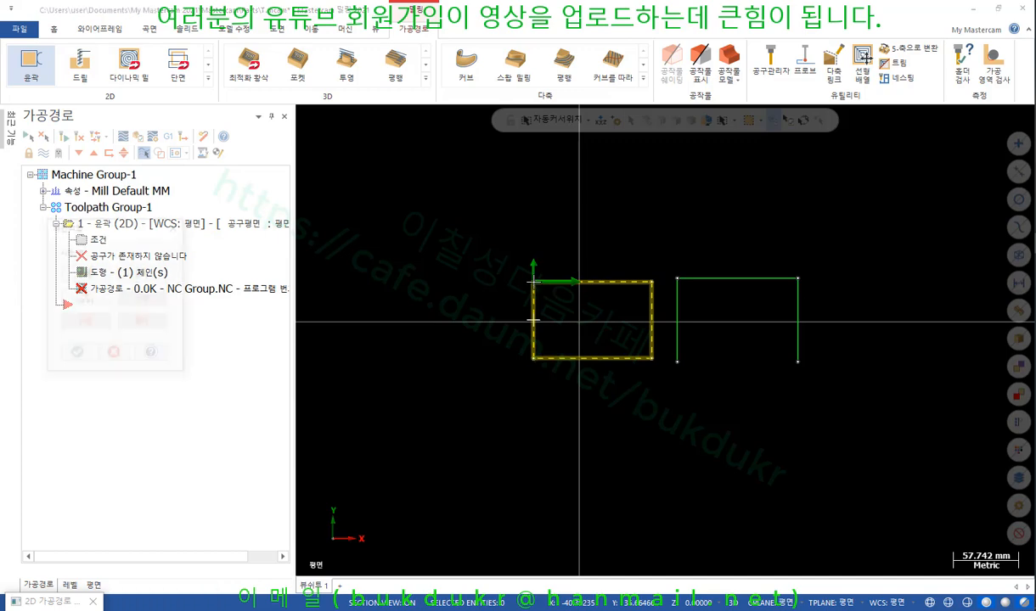
pyautogui.click(124, 189)
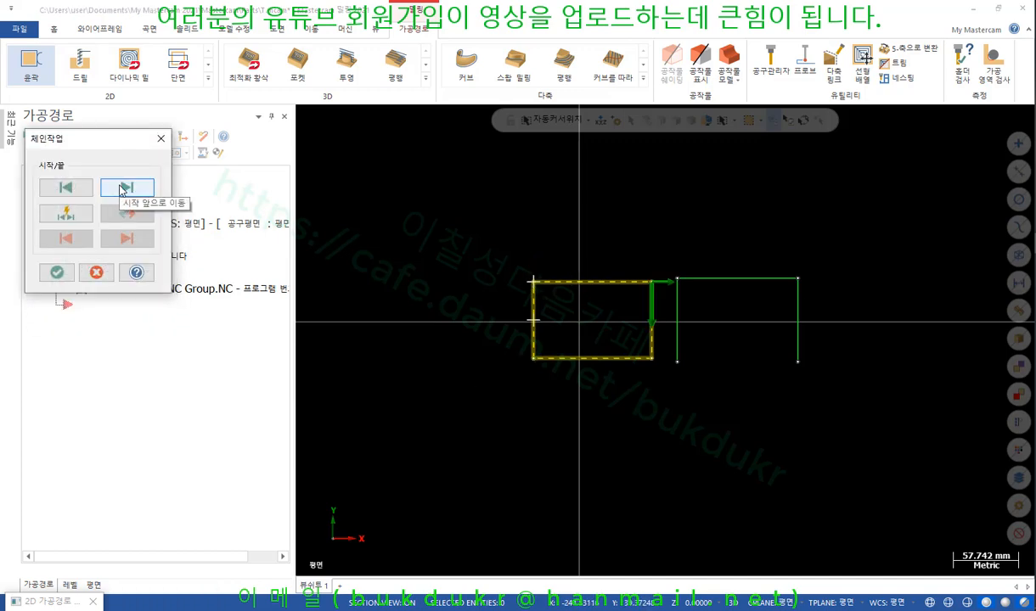
pyautogui.click(124, 188)
pyautogui.click(124, 188)
pyautogui.click(124, 189)
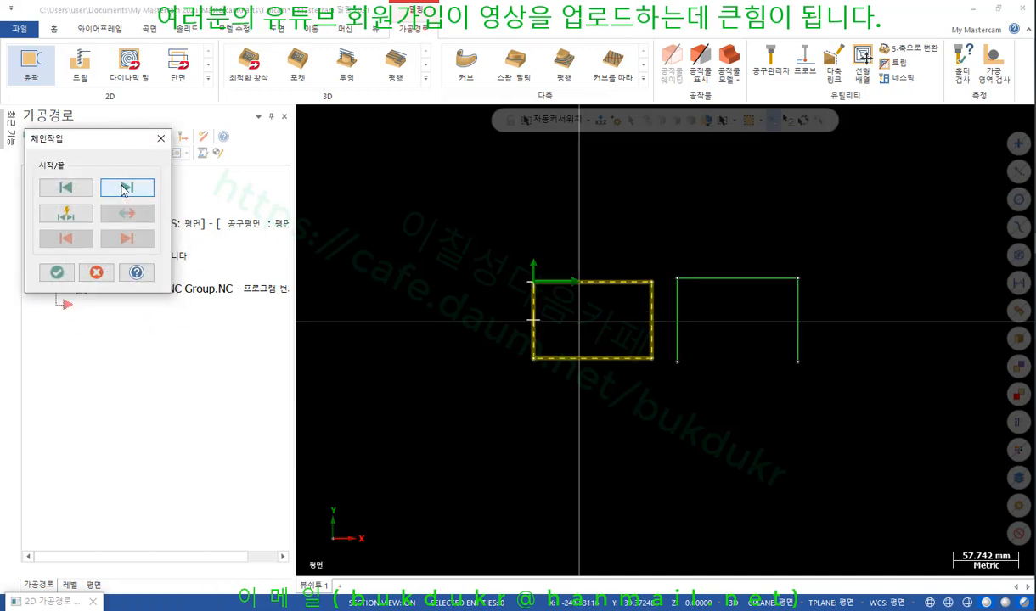
# Place the start point dynamically partway along the rectangle's top edge, and move it one segment forward and back
pyautogui.click(66, 216)
pyautogui.click(543, 259)
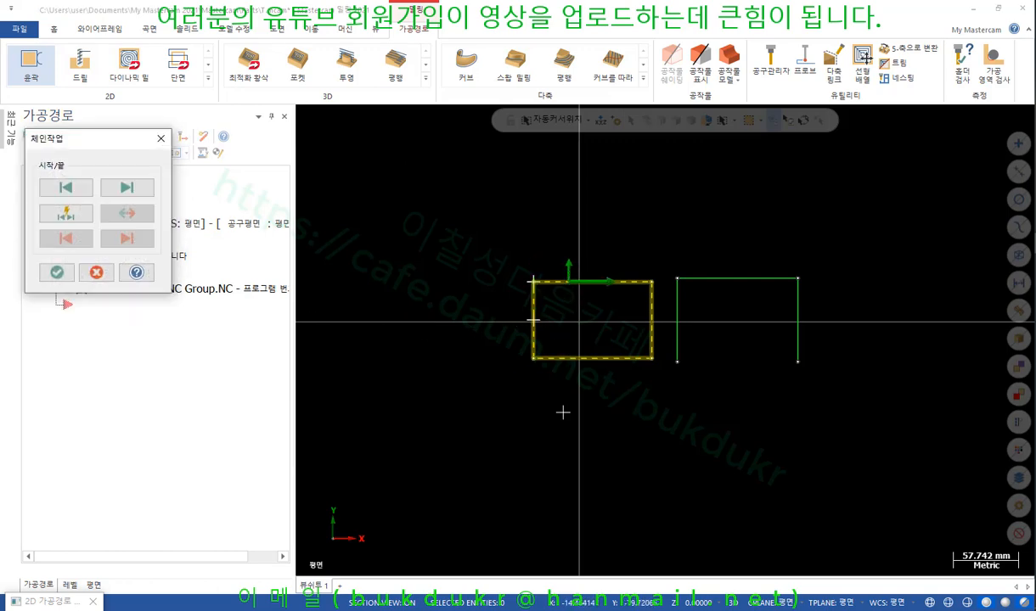
pyautogui.click(125, 188)
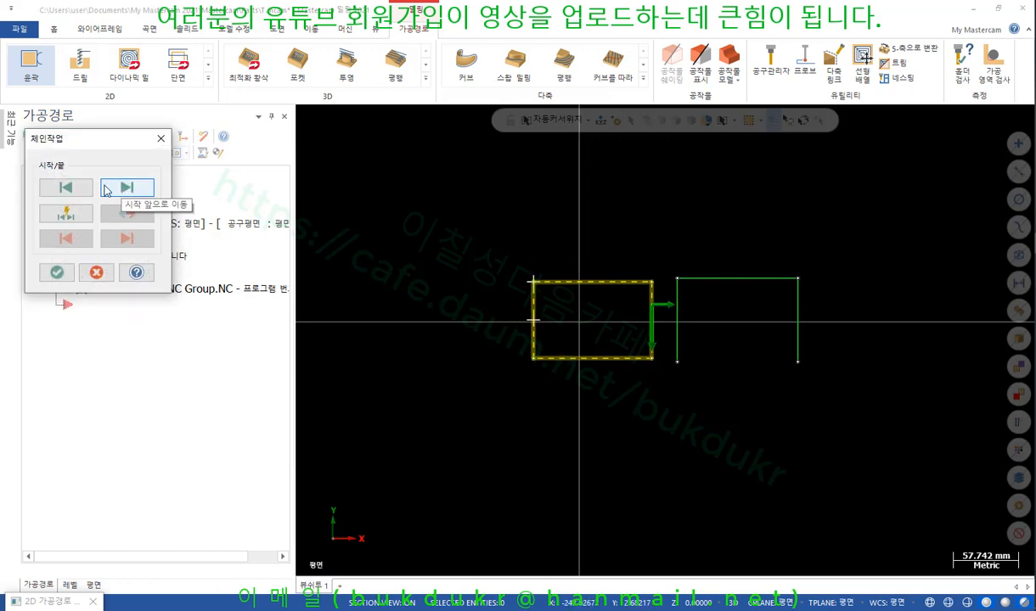
pyautogui.click(68, 189)
pyautogui.scroll(3, 595, 301)
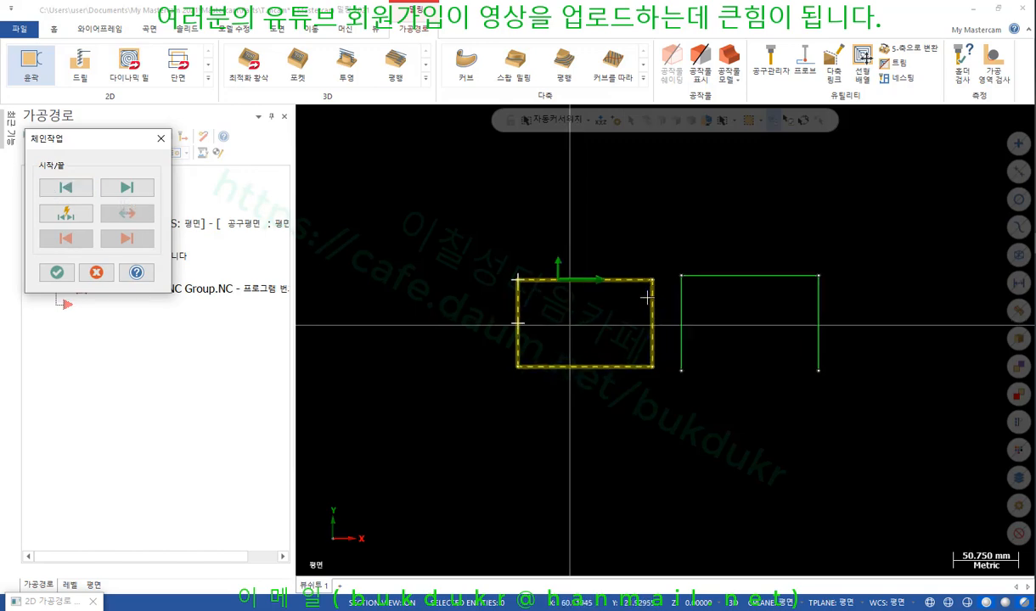
pyautogui.scroll(1, 585, 304)
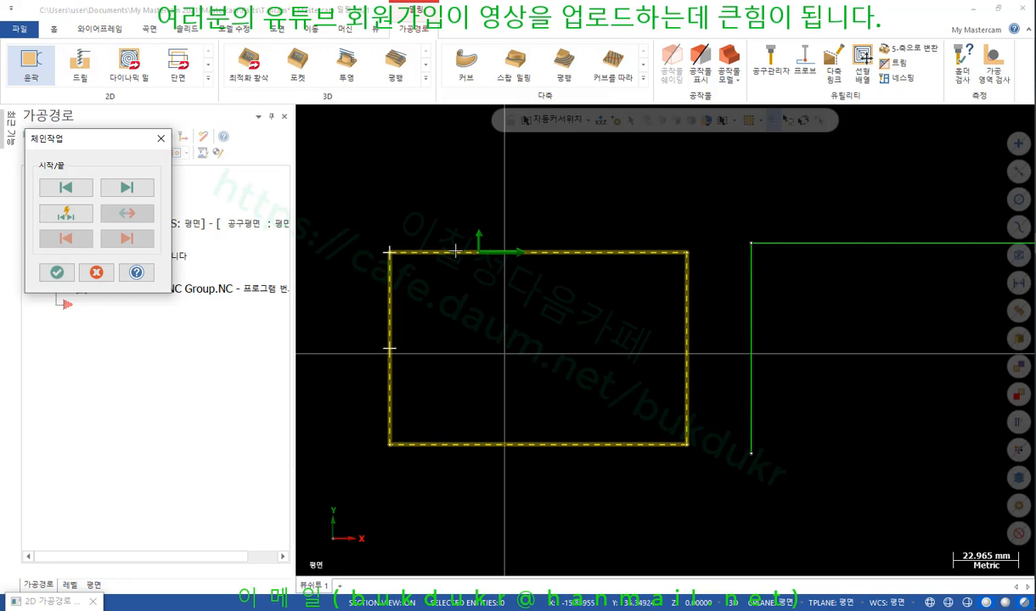
# Place the start point dynamically at the rectangle's upper-left corner, advance it corner by corner around the chain, and accept the start point edit
pyautogui.click(66, 214)
pyautogui.click(392, 257)
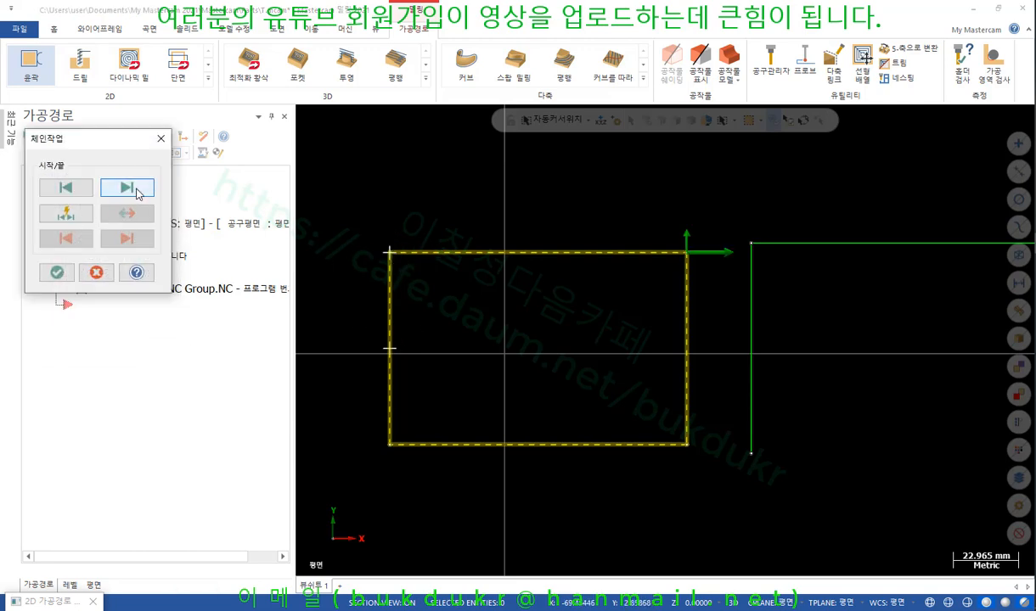
pyautogui.click(137, 194)
pyautogui.click(139, 193)
pyautogui.click(138, 193)
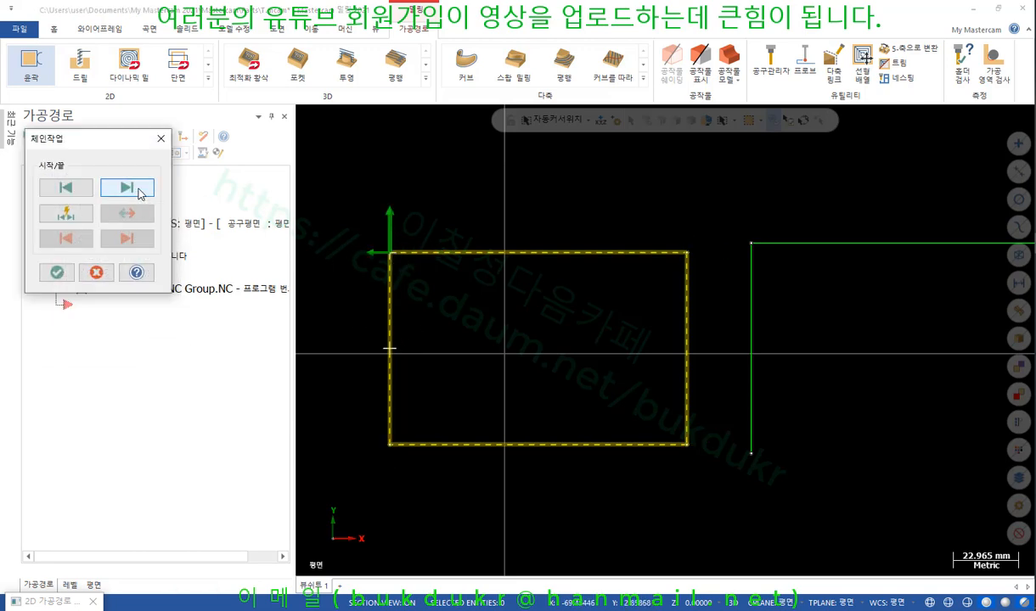
pyautogui.click(138, 194)
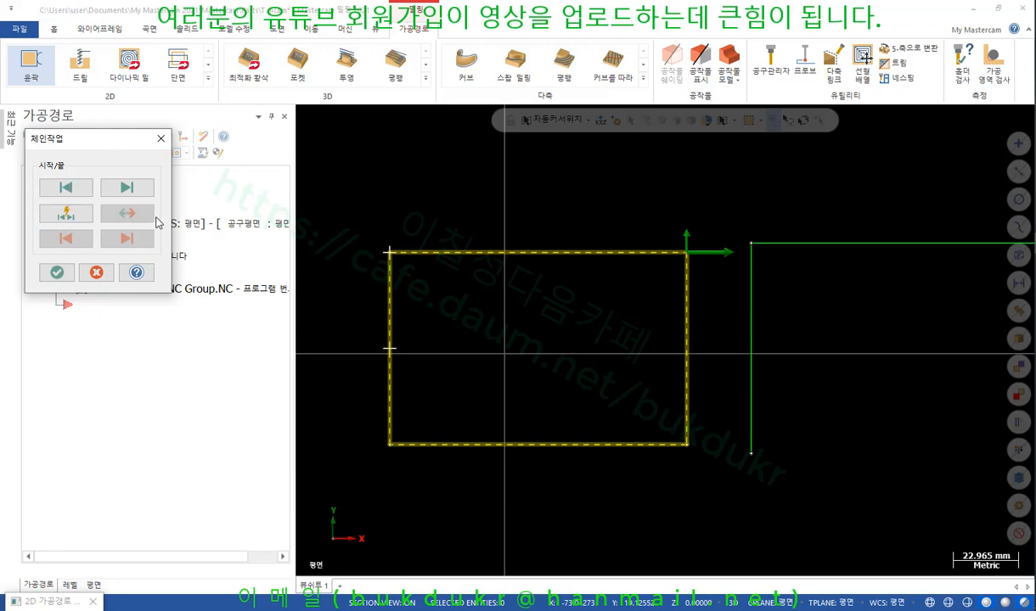
pyautogui.scroll(-3, 501, 292)
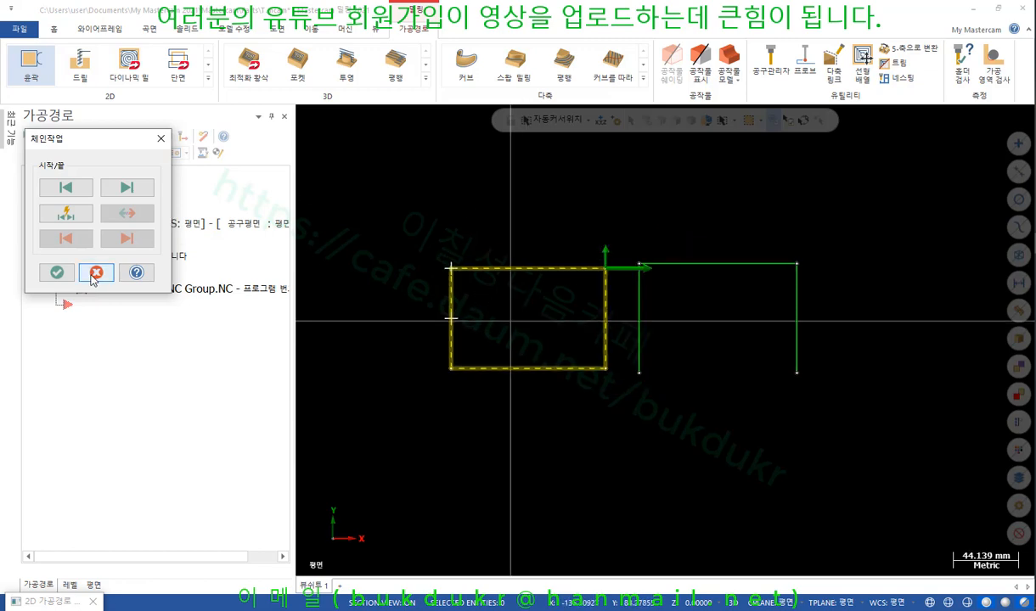
pyautogui.click(57, 271)
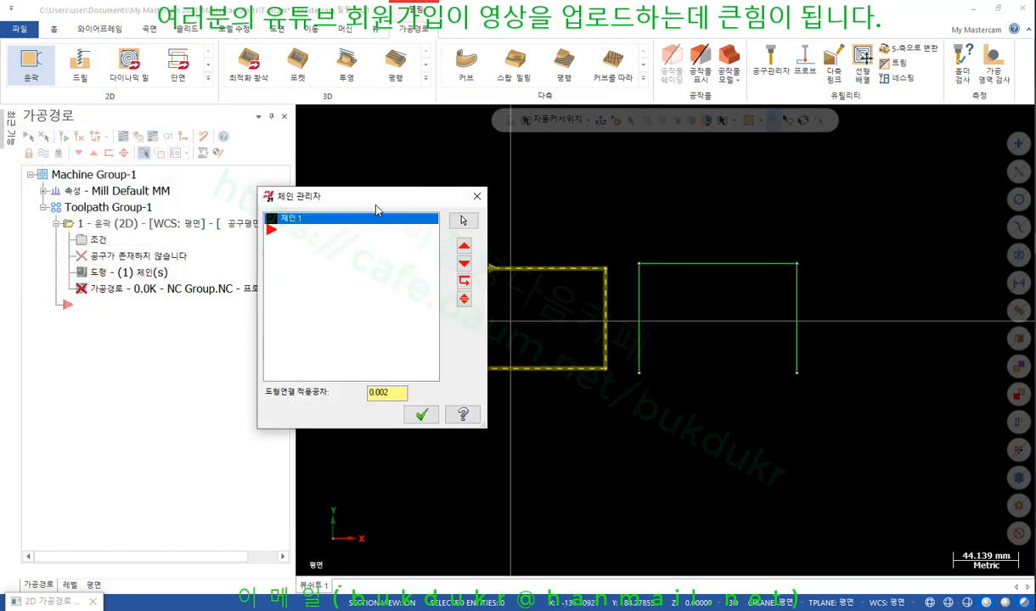
# Add the open U-shaped profile as a second chain in the chain manager, starting at its lower-left end
pyautogui.moveTo(375, 206); pyautogui.dragTo(206, 186)
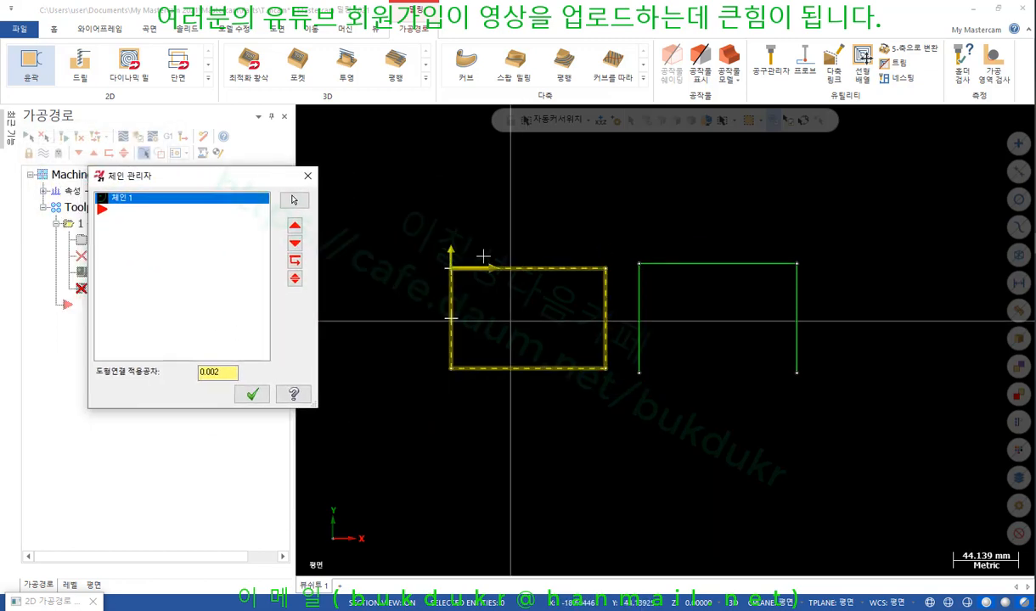
pyautogui.rightClick(145, 259)
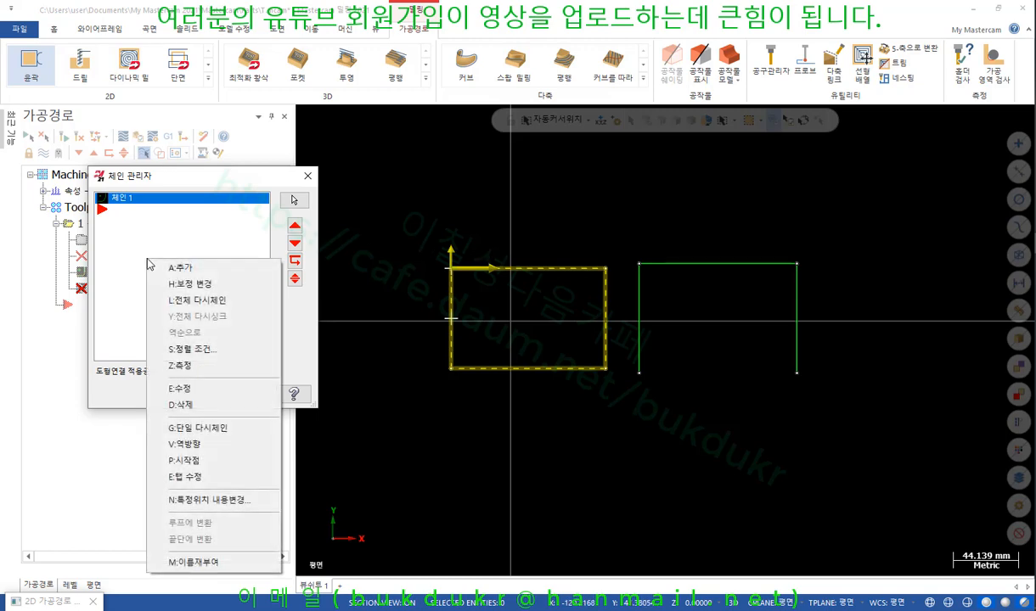
pyautogui.click(199, 269)
pyautogui.click(638, 360)
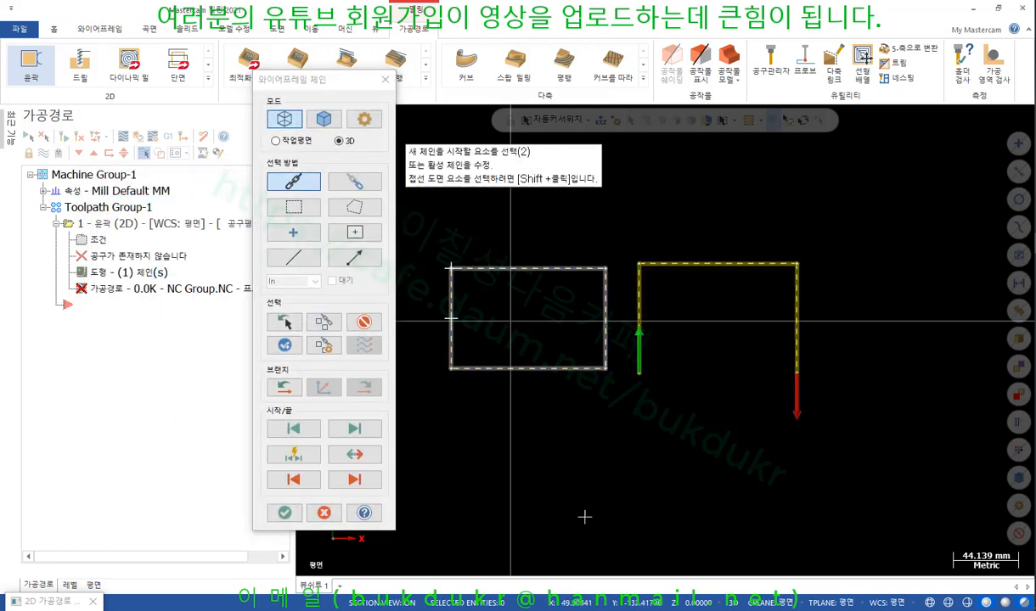
pyautogui.click(285, 512)
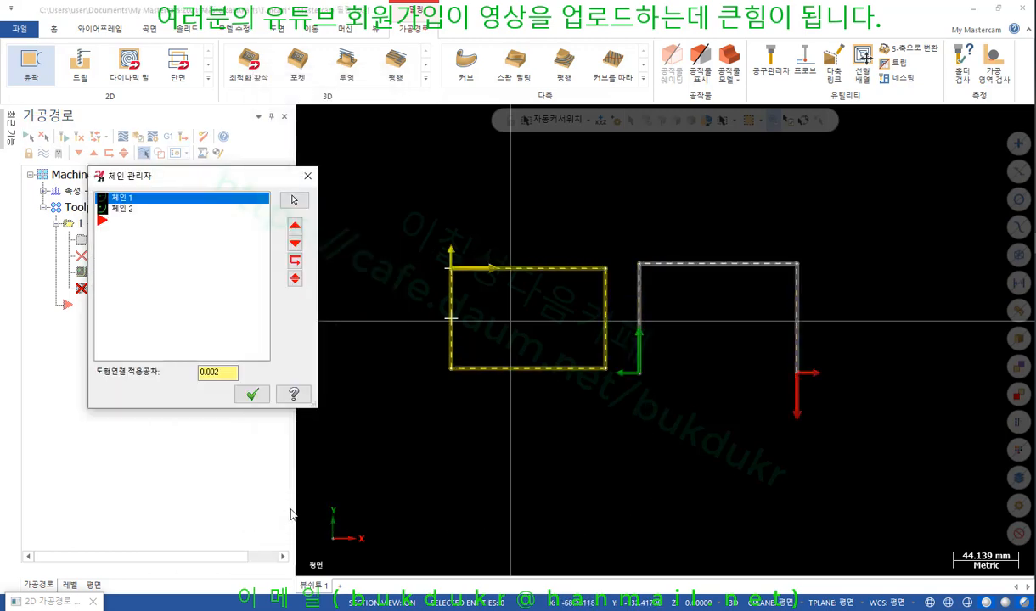
# Edit the start and end points of the second chain, stepping its end point backward along the profile and returning it to the lower-right end
pyautogui.click(124, 209)
pyautogui.rightClick(127, 213)
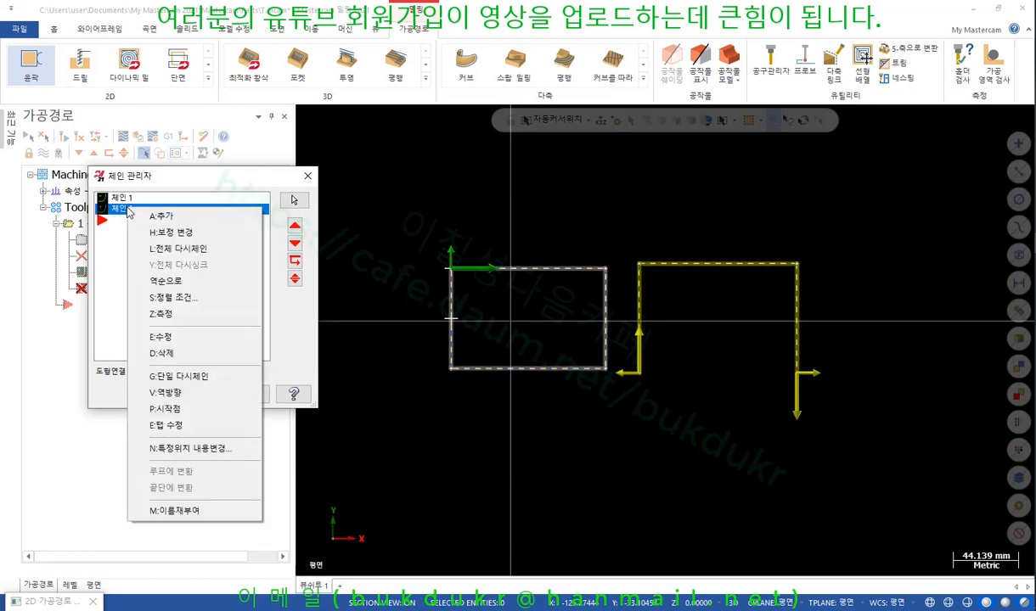
pyautogui.click(166, 408)
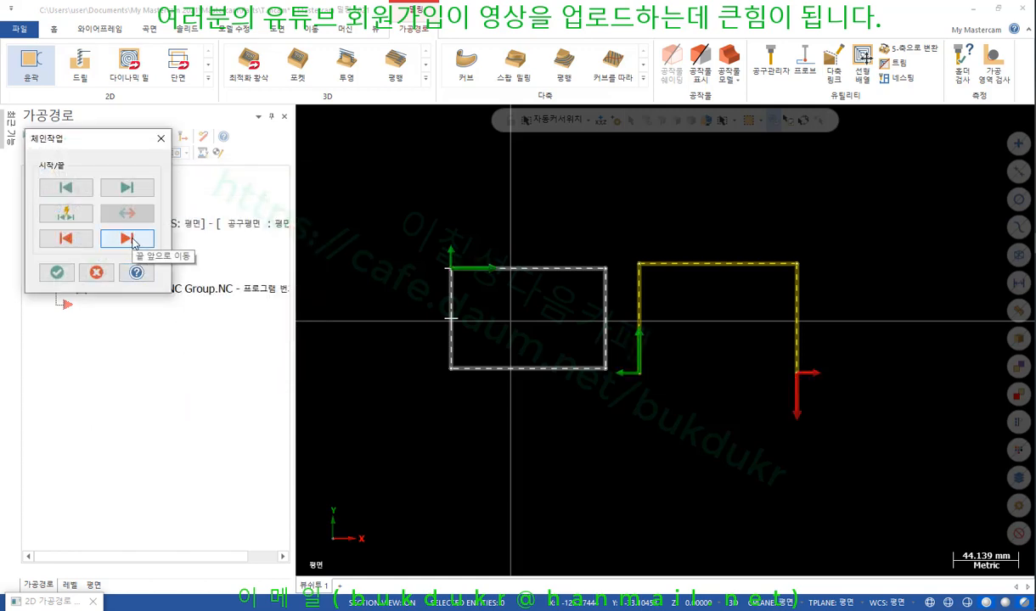
pyautogui.click(67, 239)
pyautogui.click(69, 240)
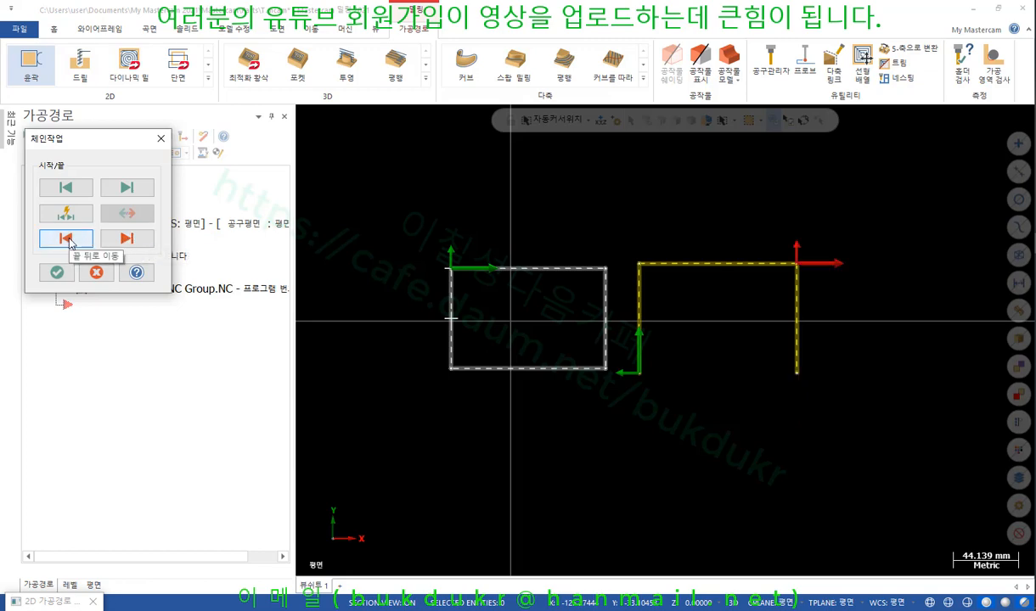
pyautogui.click(68, 240)
pyautogui.click(67, 239)
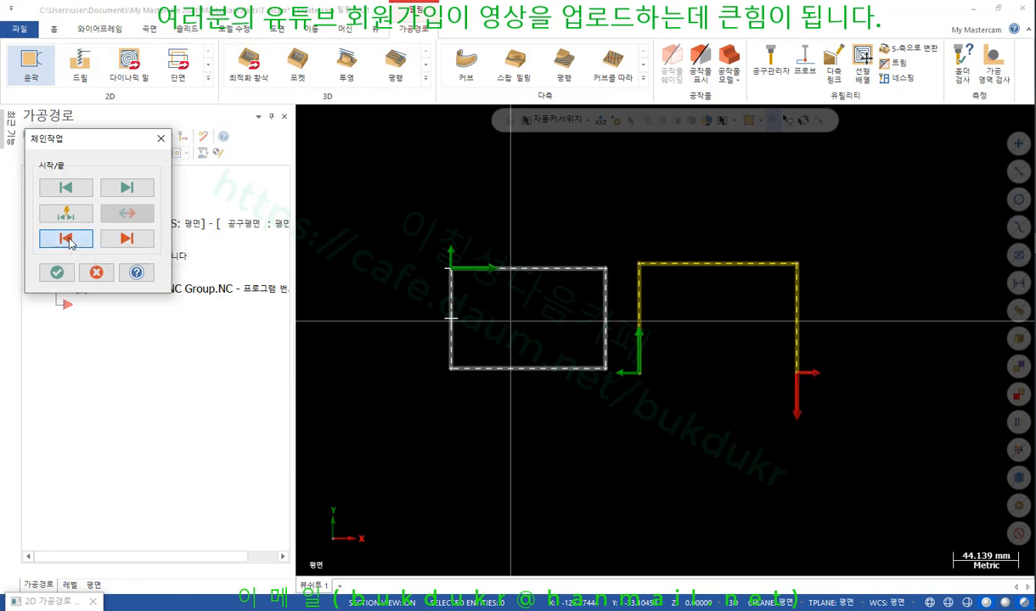
pyautogui.click(69, 240)
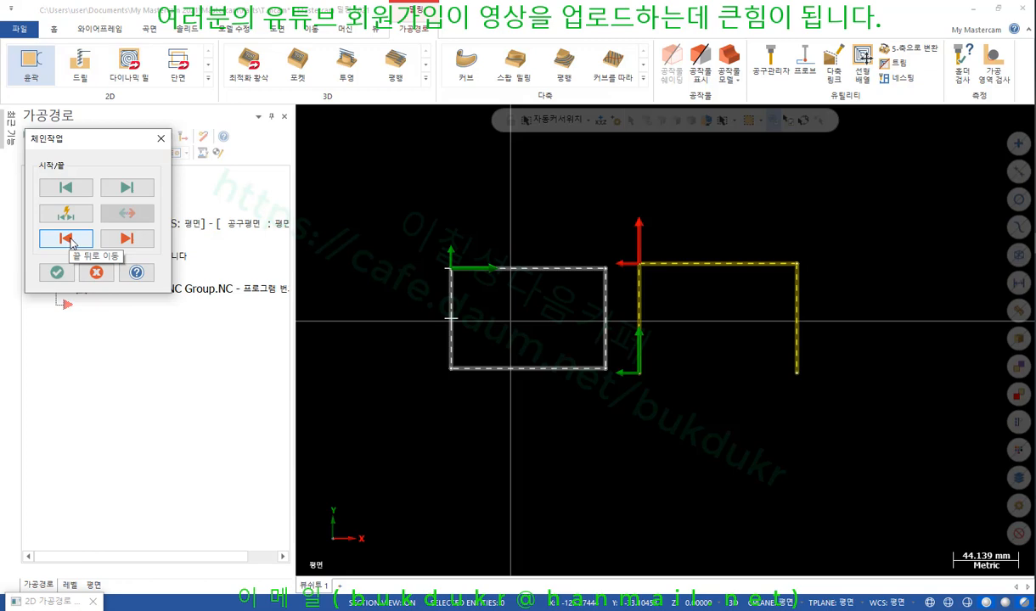
pyautogui.click(122, 240)
pyautogui.click(121, 241)
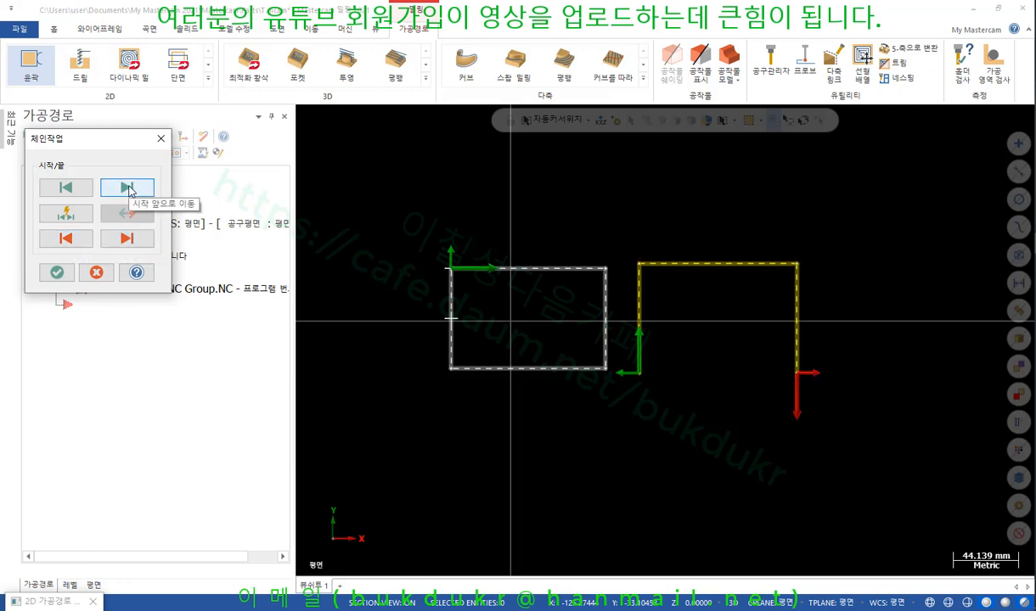
# Step the open chain's start point forward and backward along the profile, returning it to the lower-left end
pyautogui.click(127, 188)
pyautogui.click(127, 189)
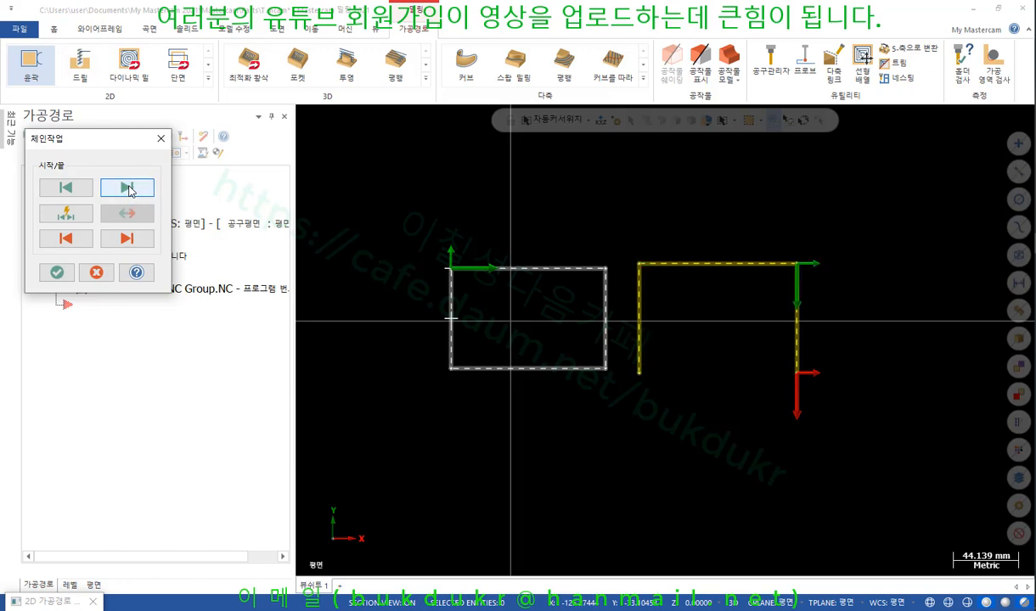
pyautogui.click(127, 189)
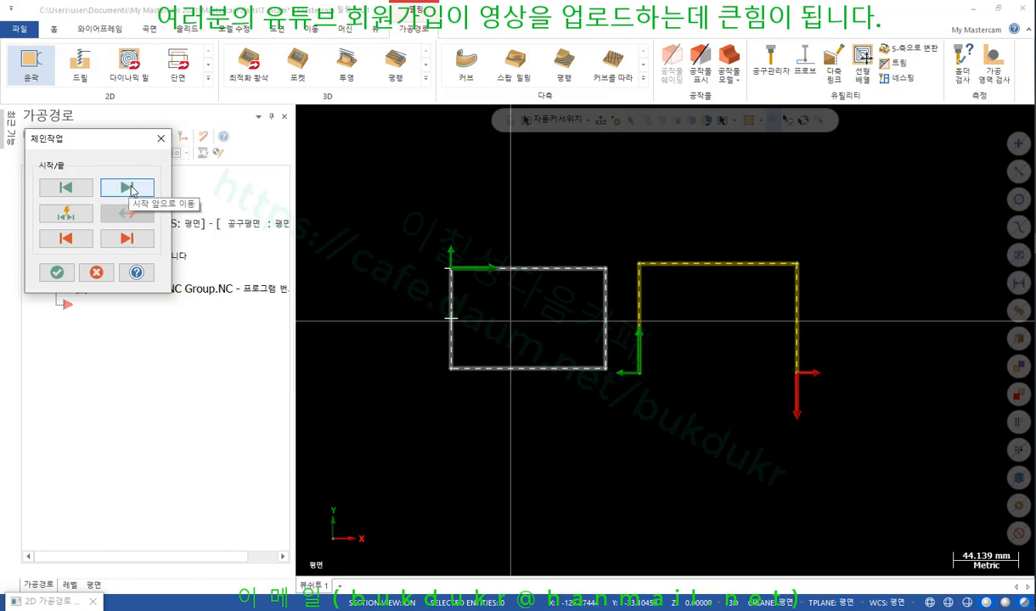
pyautogui.click(66, 188)
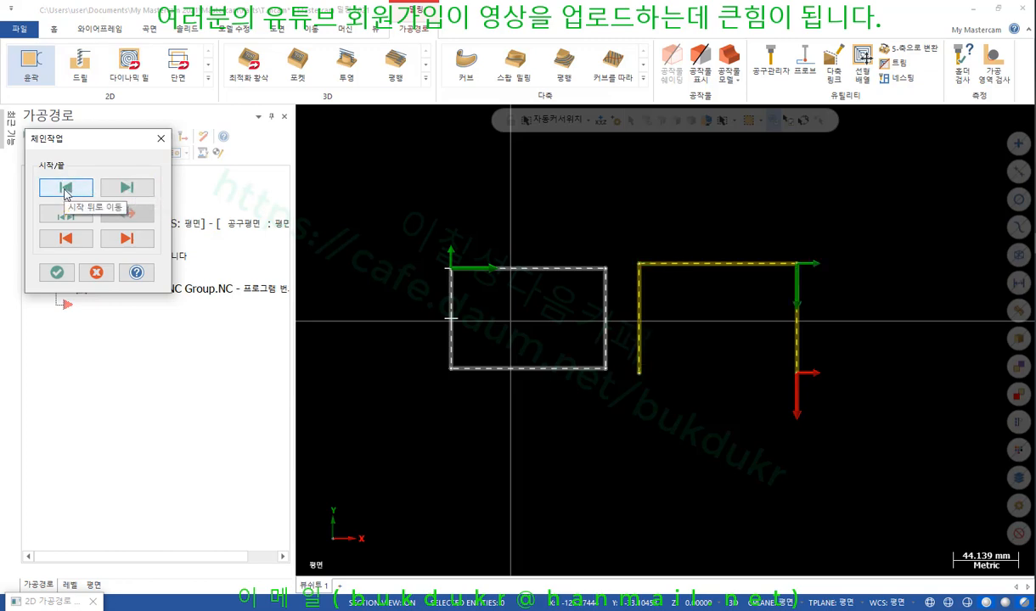
pyautogui.click(127, 188)
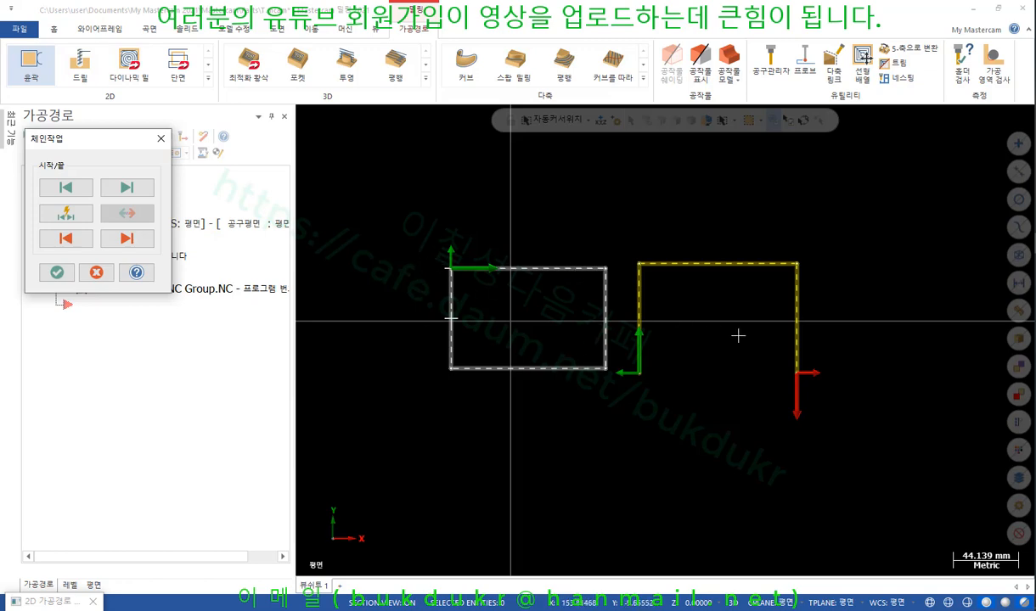
# Move the open chain's start point to the upper-left corner and its end point to the upper-right corner, so only the top edge is chained
pyautogui.click(131, 188)
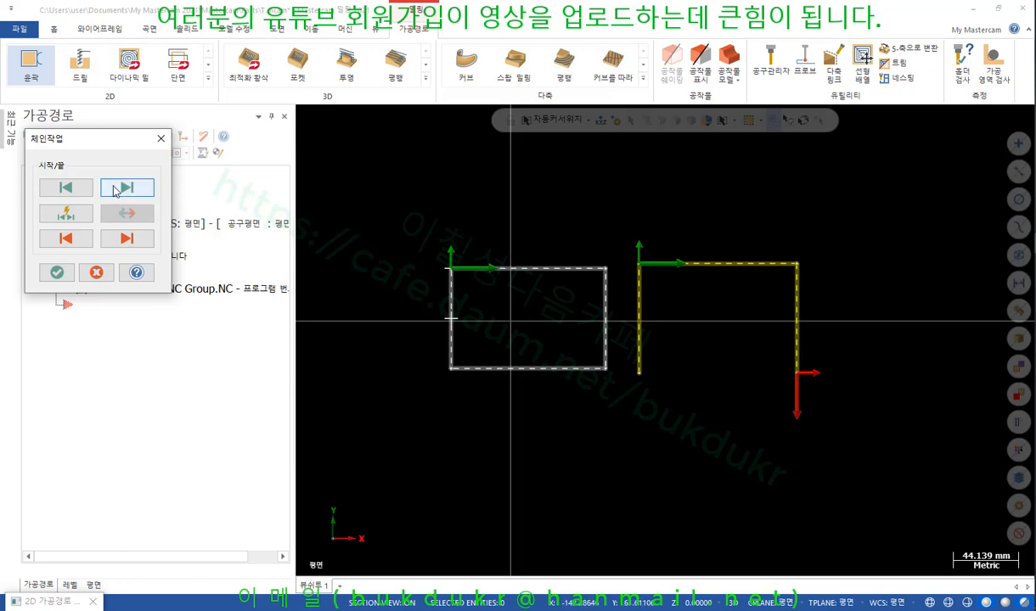
pyautogui.click(123, 242)
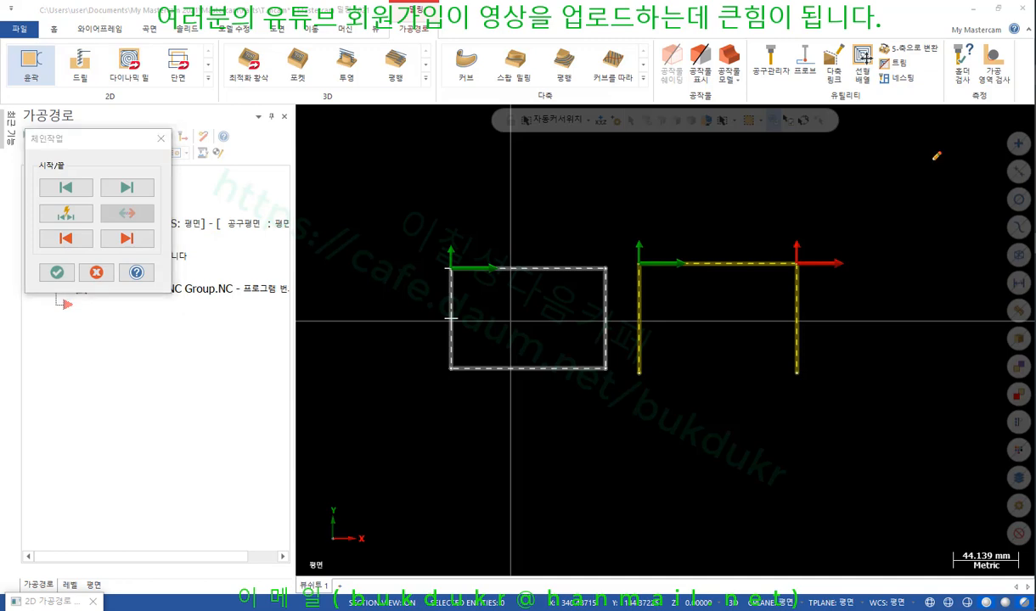
pyautogui.moveTo(811, 276); pyautogui.dragTo(813, 276)
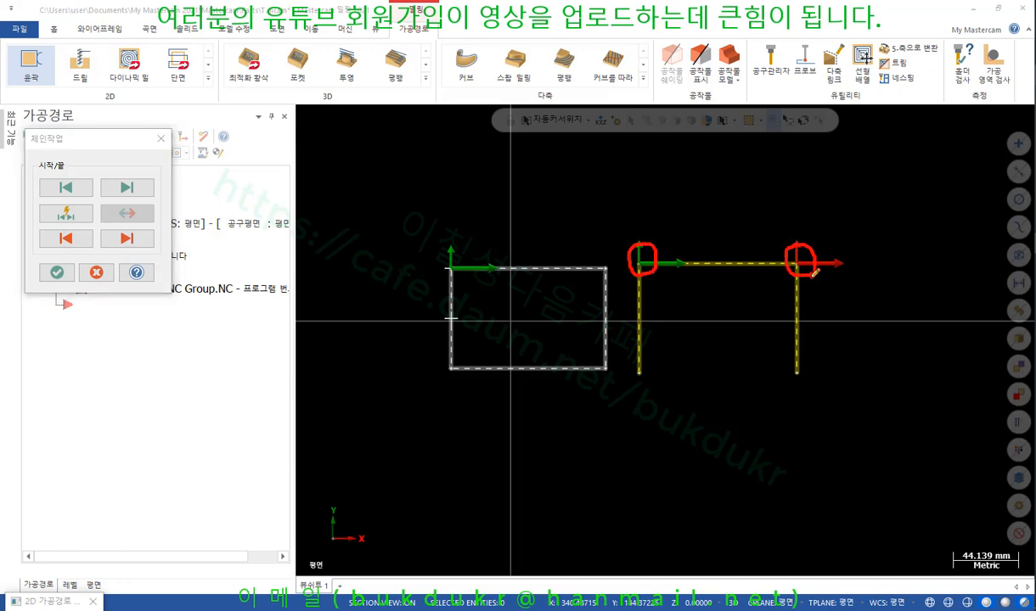
pyautogui.moveTo(813, 331); pyautogui.dragTo(787, 358)
pyautogui.moveTo(789, 341); pyautogui.dragTo(815, 359)
pyautogui.moveTo(653, 324)
pyautogui.mouseDown()
pyautogui.moveTo(623, 347)
pyautogui.moveTo(652, 344)
pyautogui.mouseUp()
pyautogui.rightClick(853, 240)
pyautogui.click(924, 391)
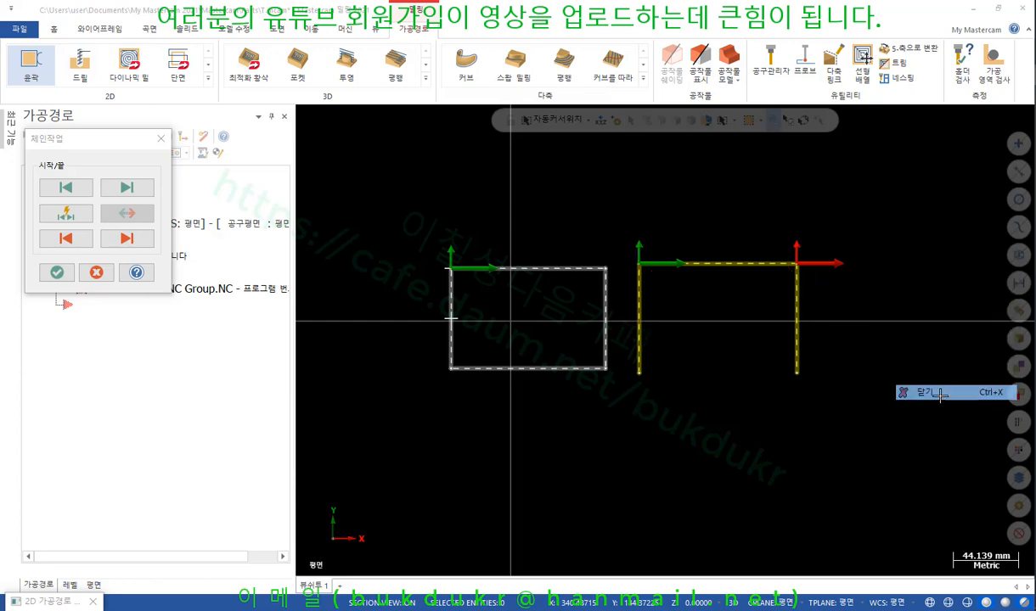
# Accept the edited chains, generate the 2D contour toolpath for both chains, and answer the autosave prompt
pyautogui.click(64, 274)
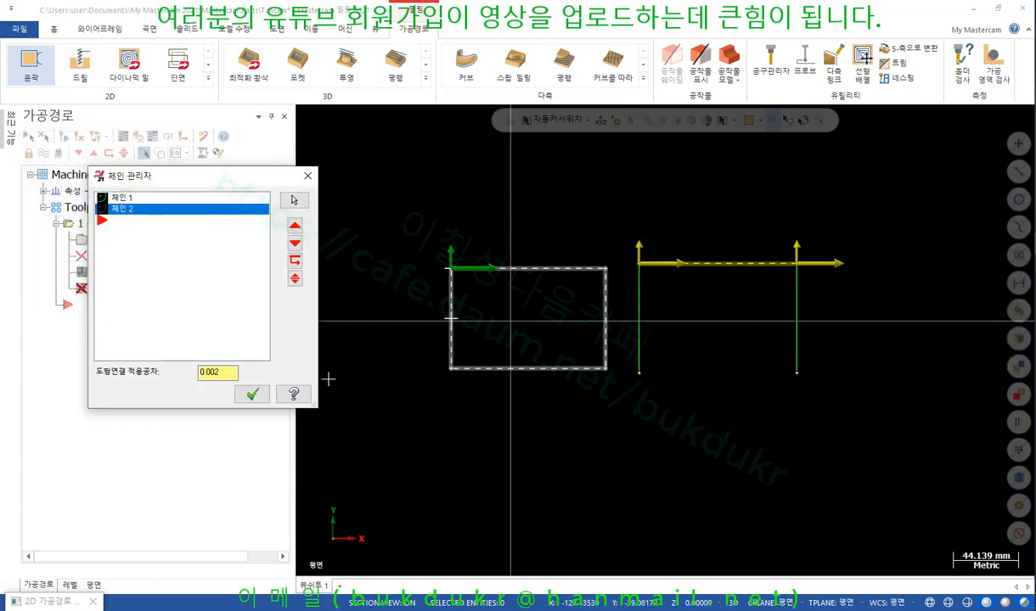
pyautogui.click(248, 393)
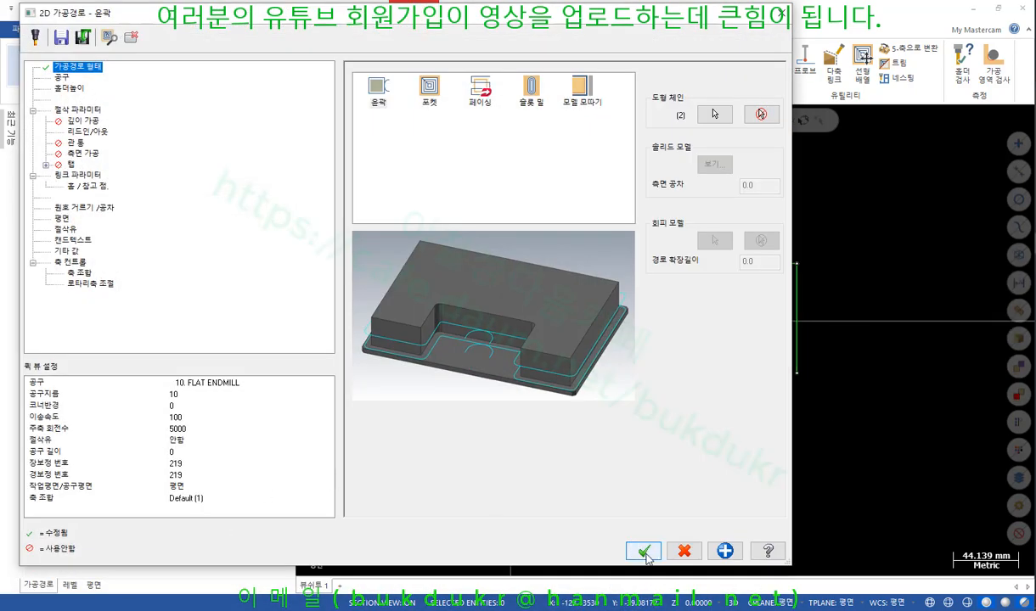
pyautogui.click(639, 556)
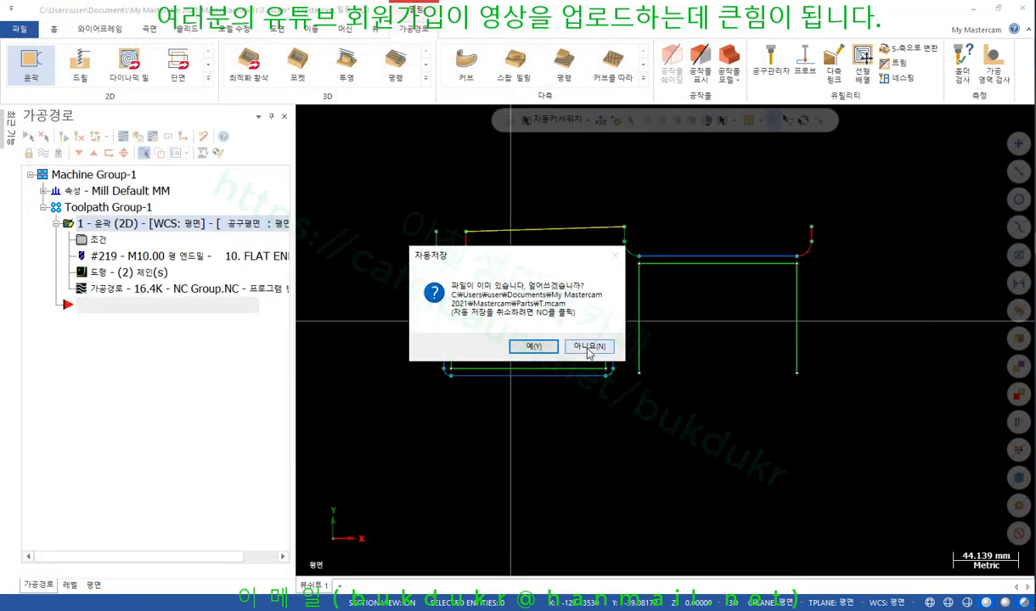
pyautogui.click(533, 346)
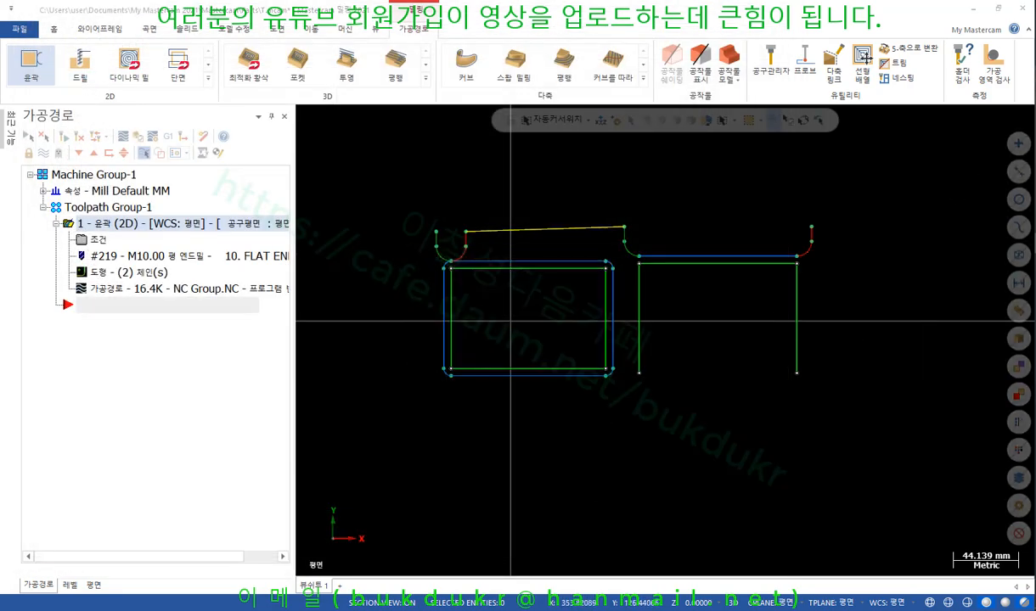
pyautogui.moveTo(449, 214); pyautogui.dragTo(463, 271)
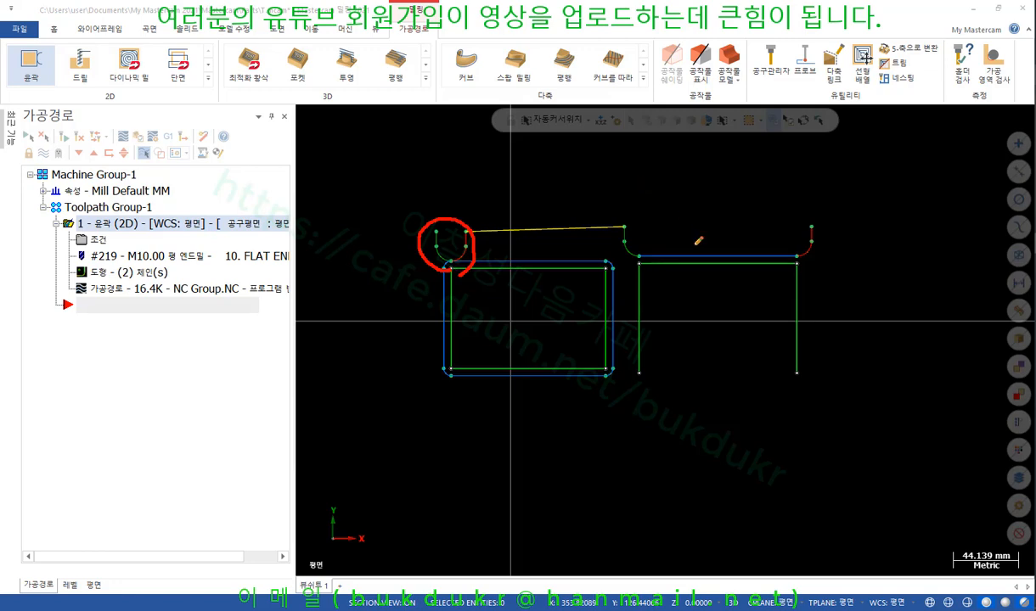
pyautogui.rightClick(696, 200)
pyautogui.click(705, 341)
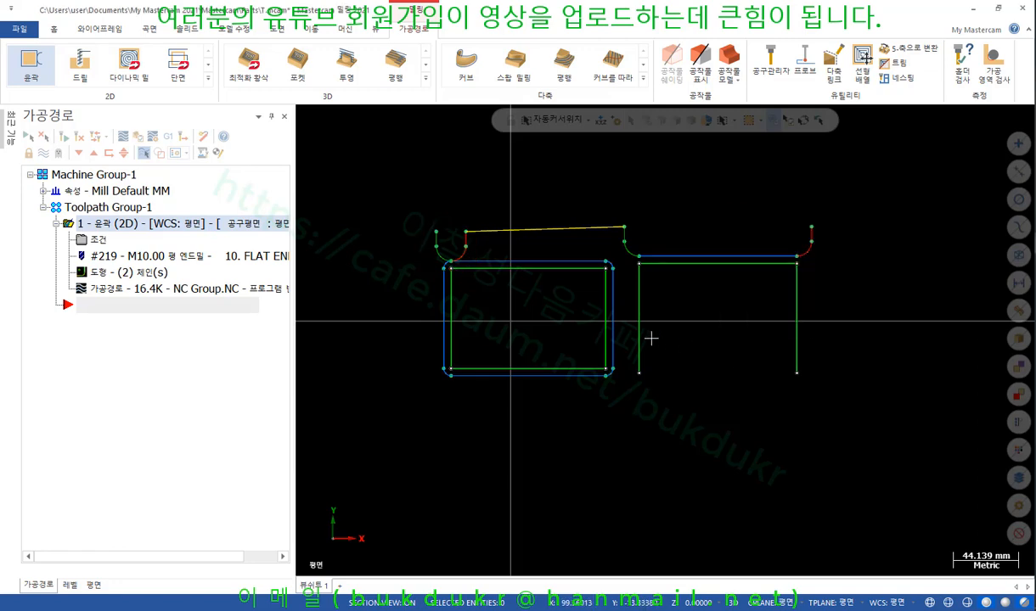
# Examine the advanced toolpath display options, and inspect the entry and exit moves of the contour toolpath around both chains
pyautogui.click(374, 28)
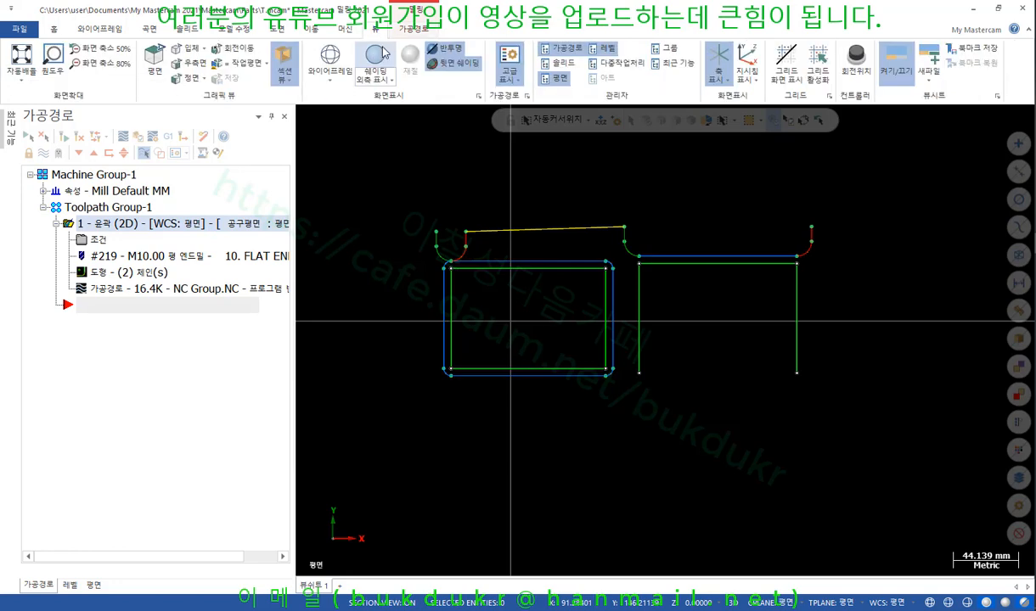
pyautogui.click(508, 81)
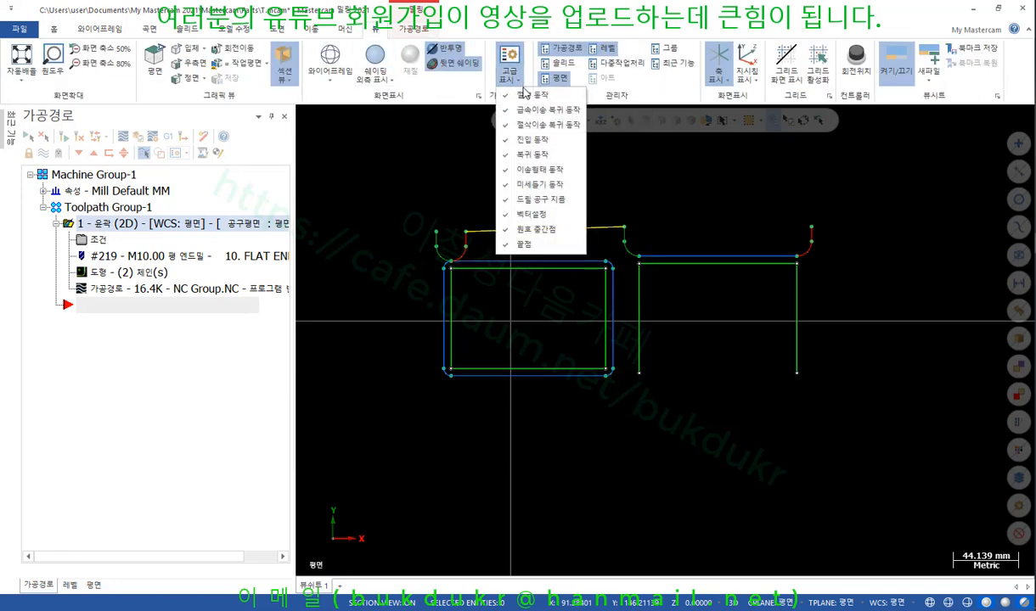
pyautogui.click(506, 155)
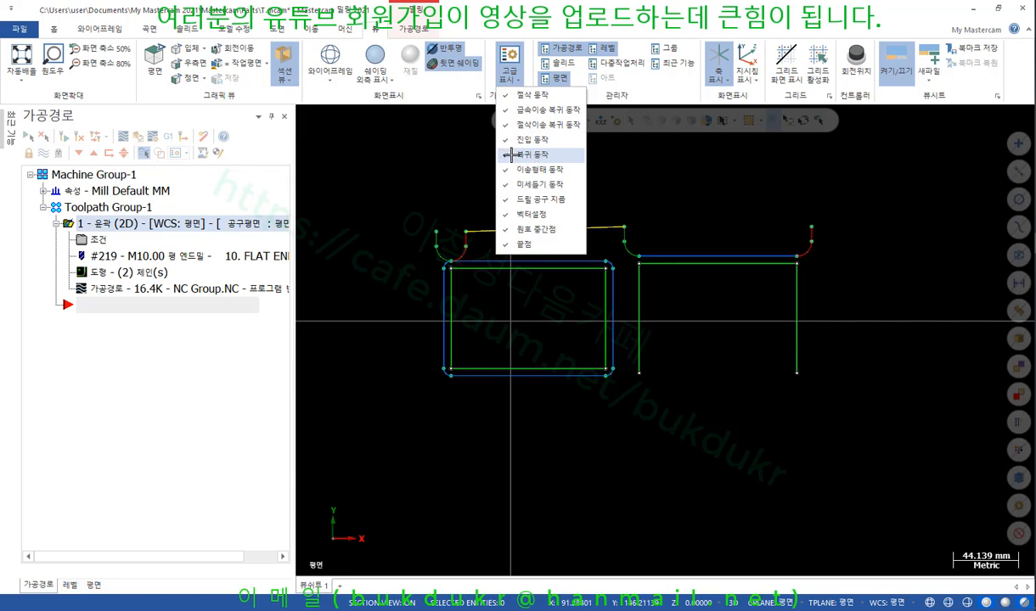
pyautogui.click(613, 184)
pyautogui.scroll(2, 741, 204)
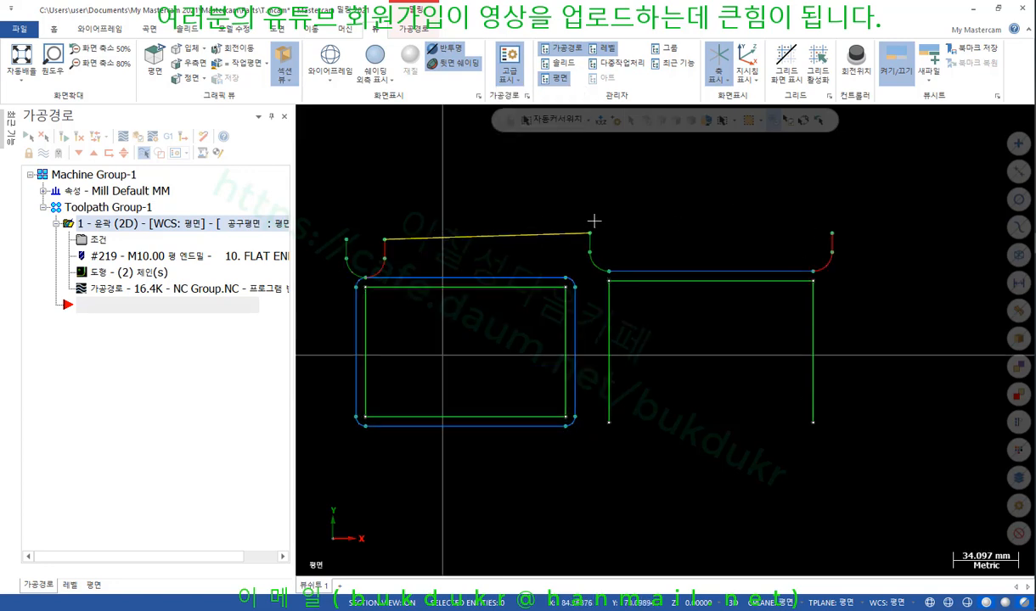
pyautogui.scroll(2, 551, 211)
pyautogui.scroll(-1, 550, 210)
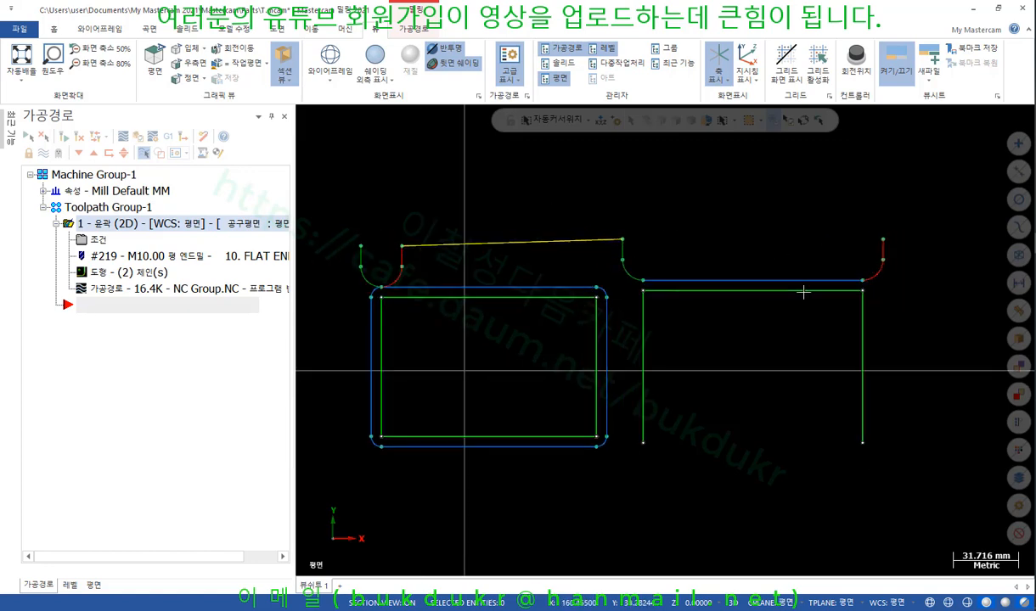
pyautogui.scroll(-2, 753, 194)
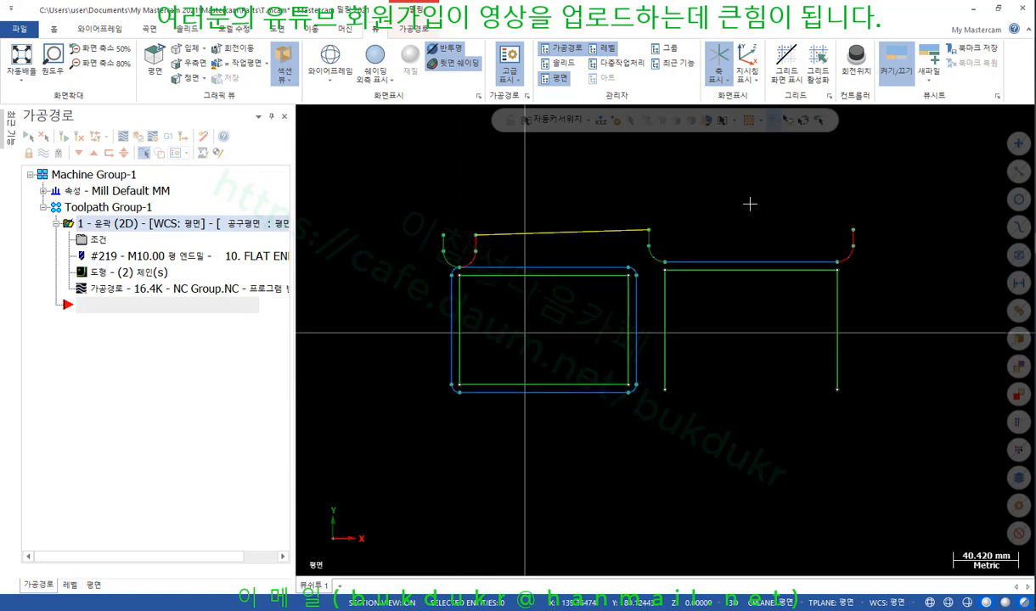
# Open the contour operation's chain manager and bring up the start point settings for the closed rectangular chain, 체인 1
pyautogui.click(123, 271)
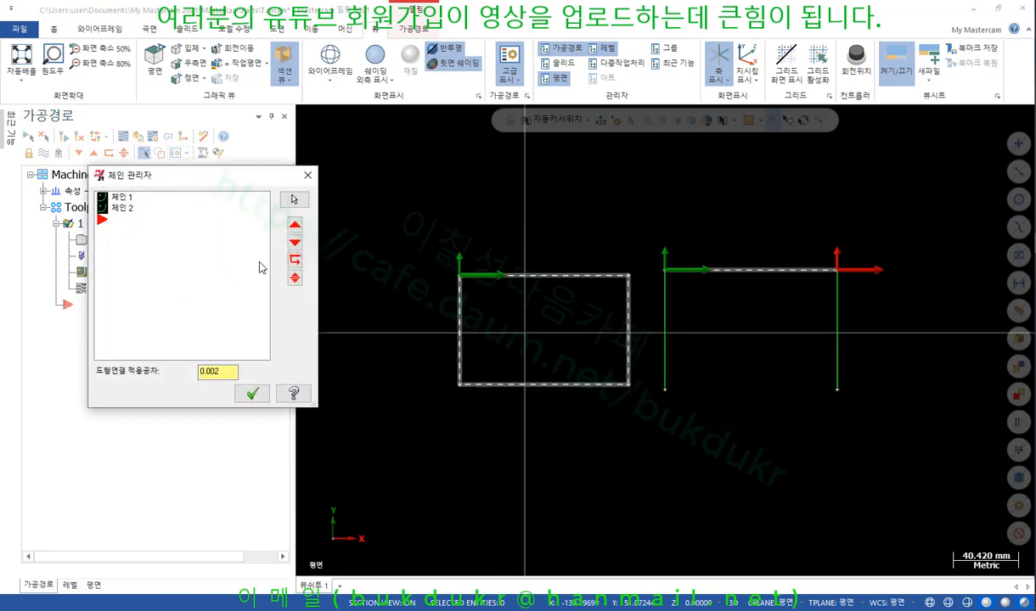
pyautogui.click(120, 207)
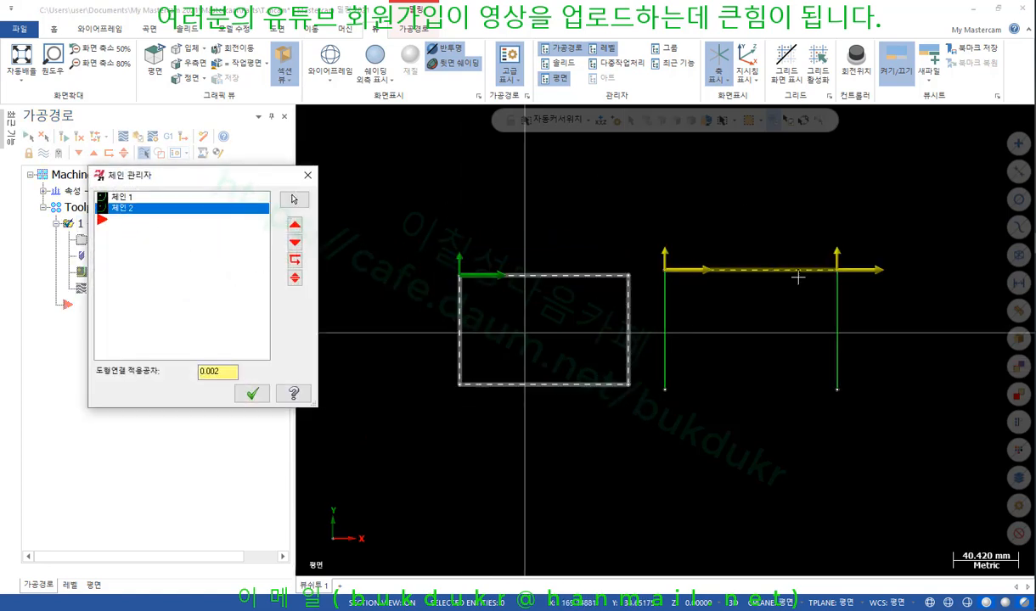
pyautogui.click(123, 197)
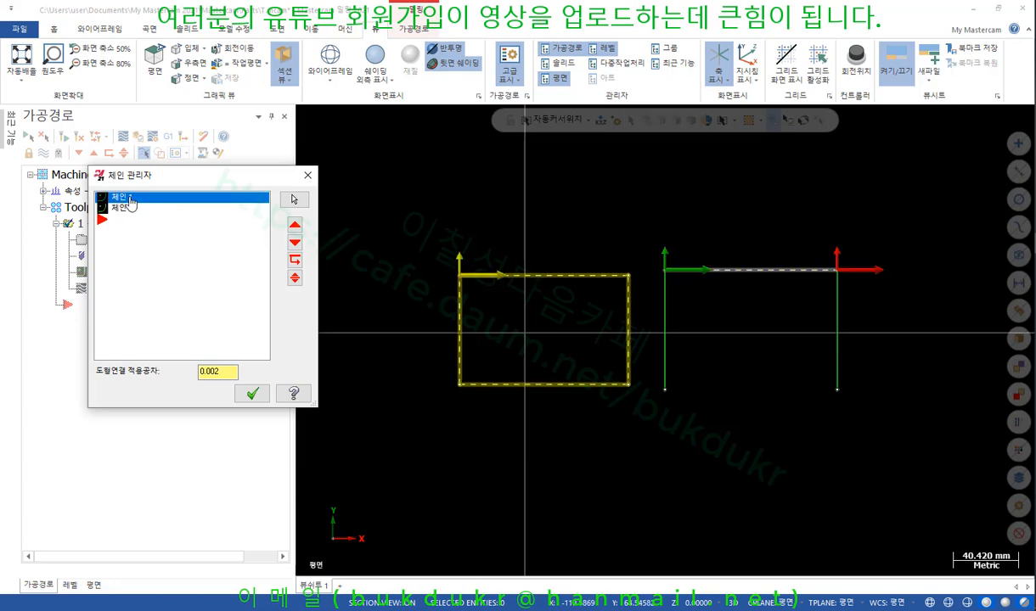
pyautogui.rightClick(131, 201)
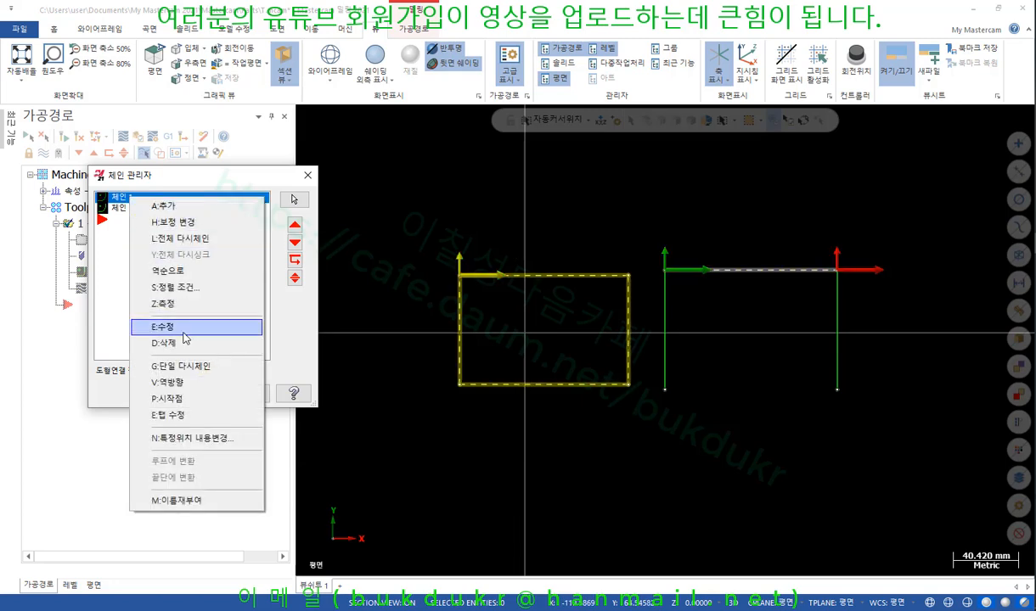
pyautogui.click(173, 398)
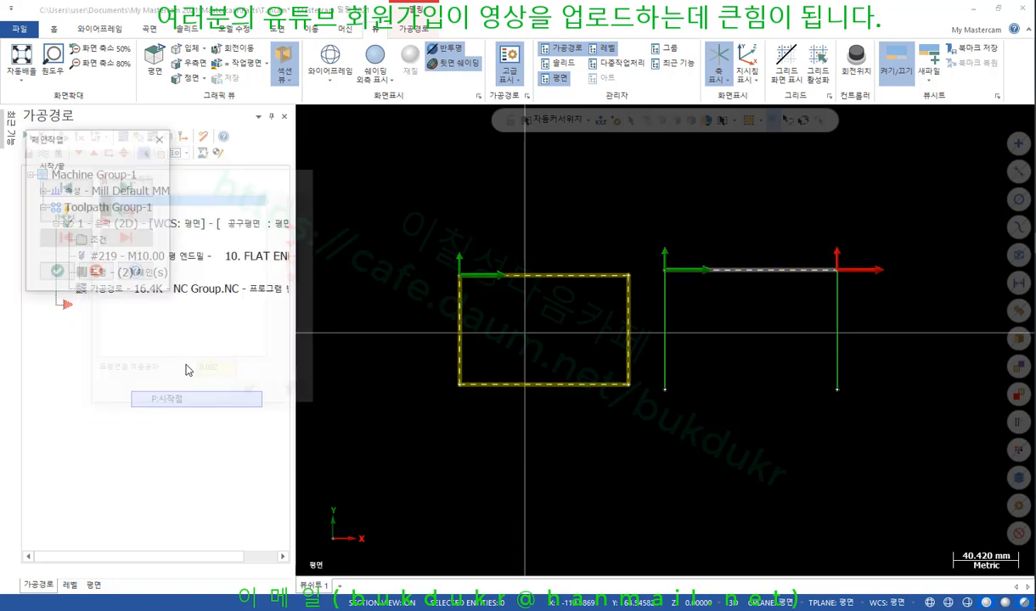
# Step the closed chain's start point corner by corner around the rectangle, forward and backward, returning it to the upper-left corner
pyautogui.click(131, 190)
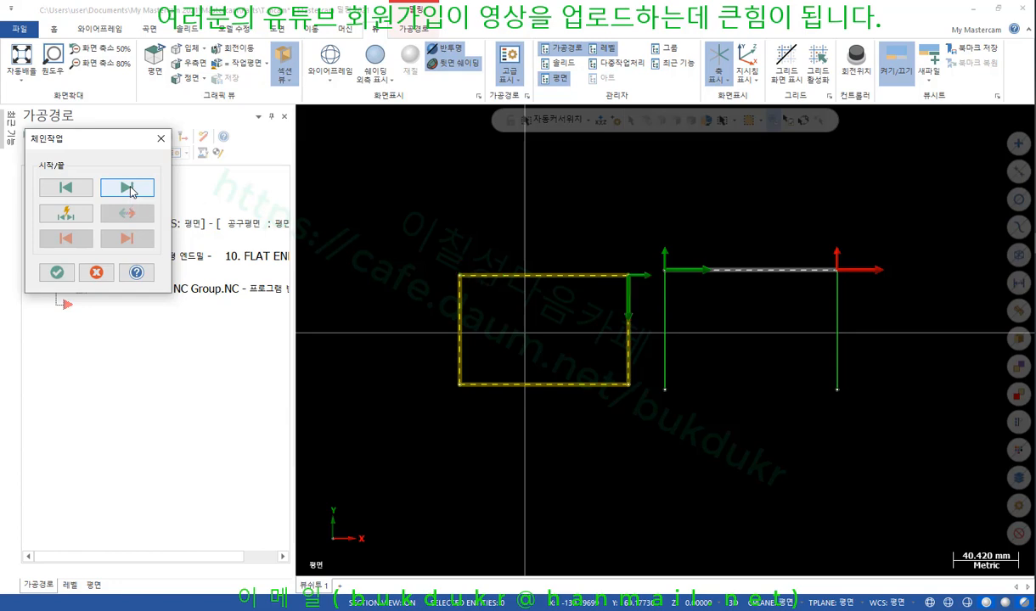
pyautogui.click(132, 191)
pyautogui.click(132, 191)
pyautogui.click(131, 191)
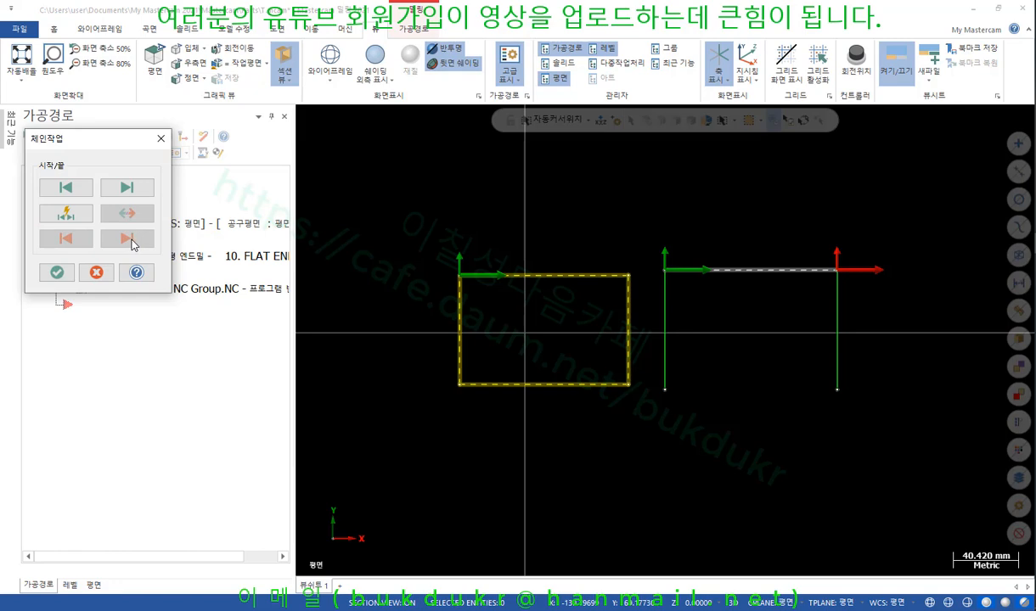
pyautogui.click(68, 190)
pyautogui.click(148, 192)
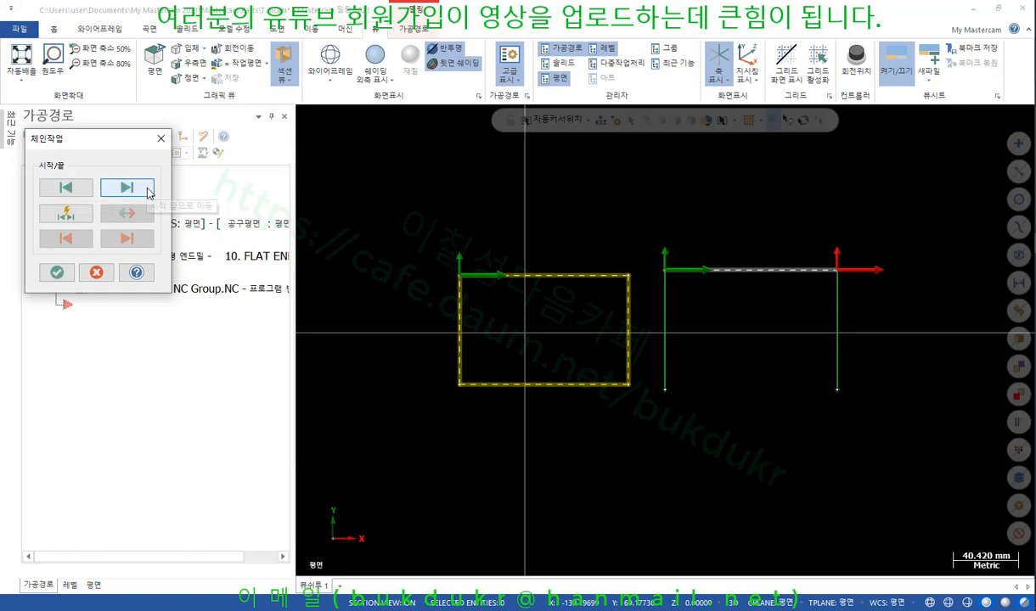
# Dynamically place the closed chain's start point partway along the rectangle's top edge
pyautogui.click(68, 213)
pyautogui.click(528, 275)
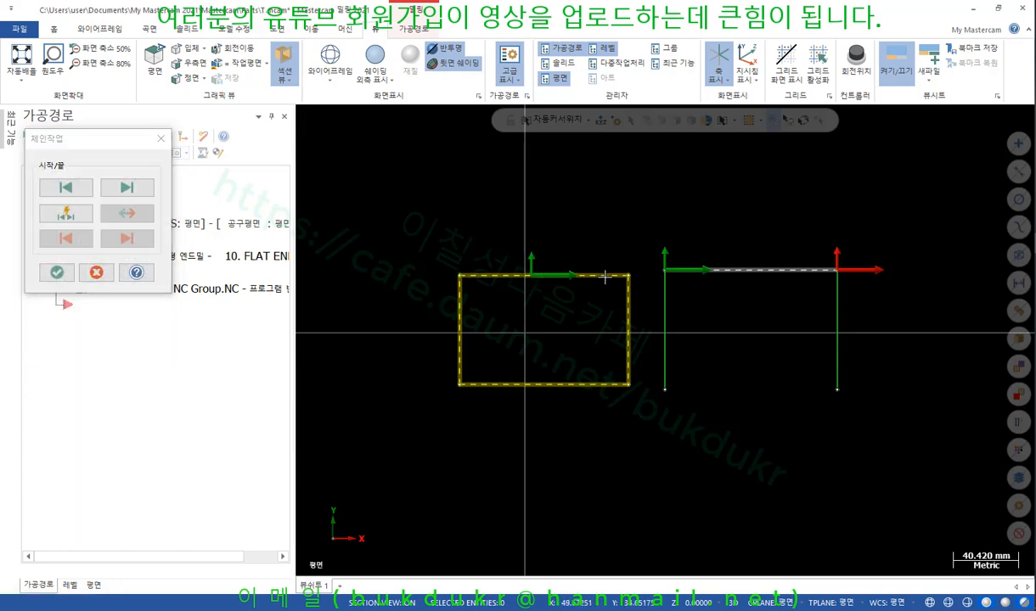
pyautogui.click(132, 191)
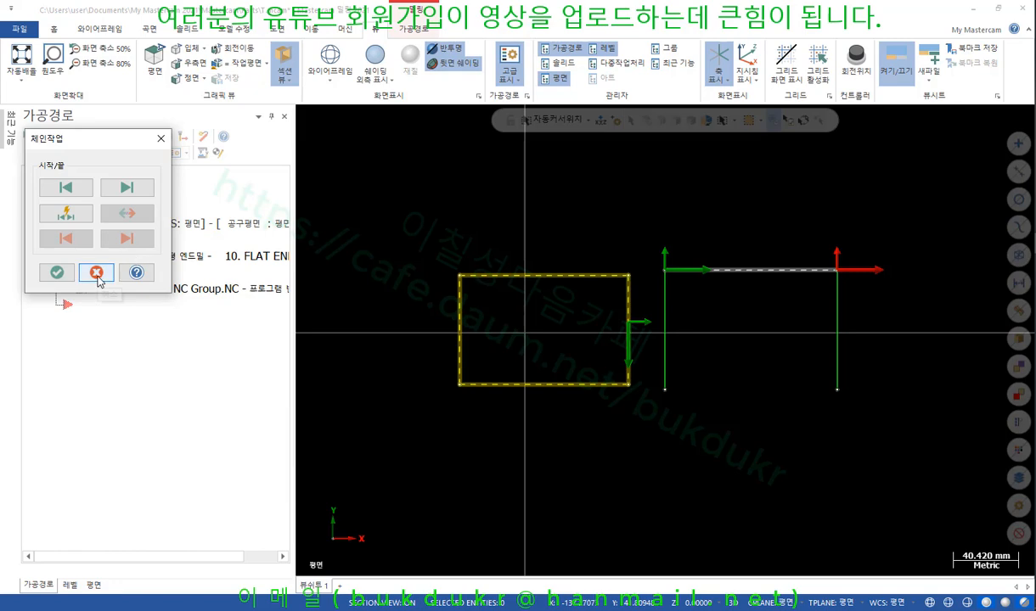
pyautogui.click(160, 139)
# Try to dynamically extend the open chain's start point down to the profile's lower-left end
pyautogui.rightClick(126, 209)
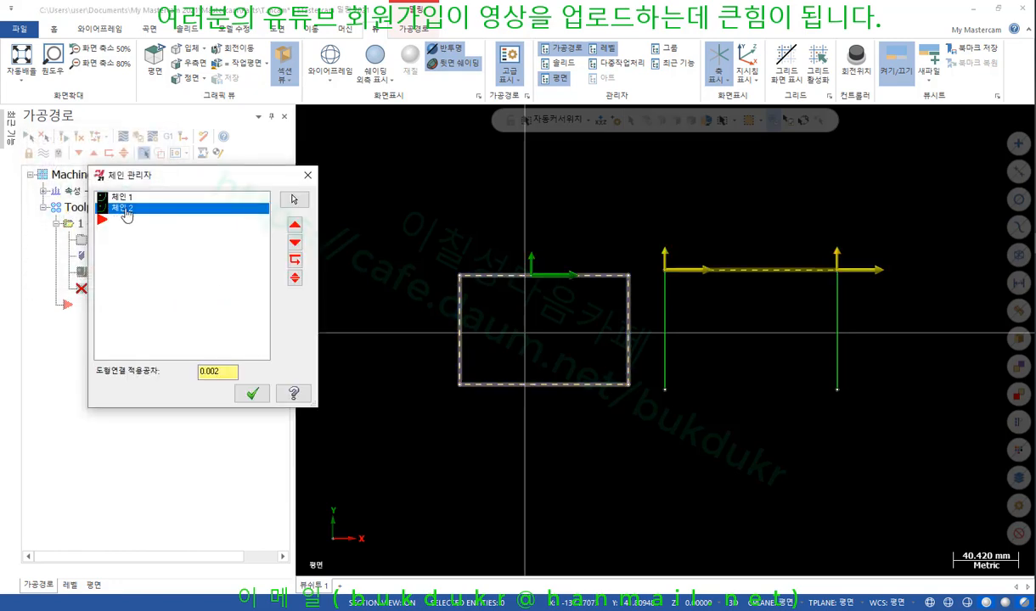
pyautogui.click(178, 379)
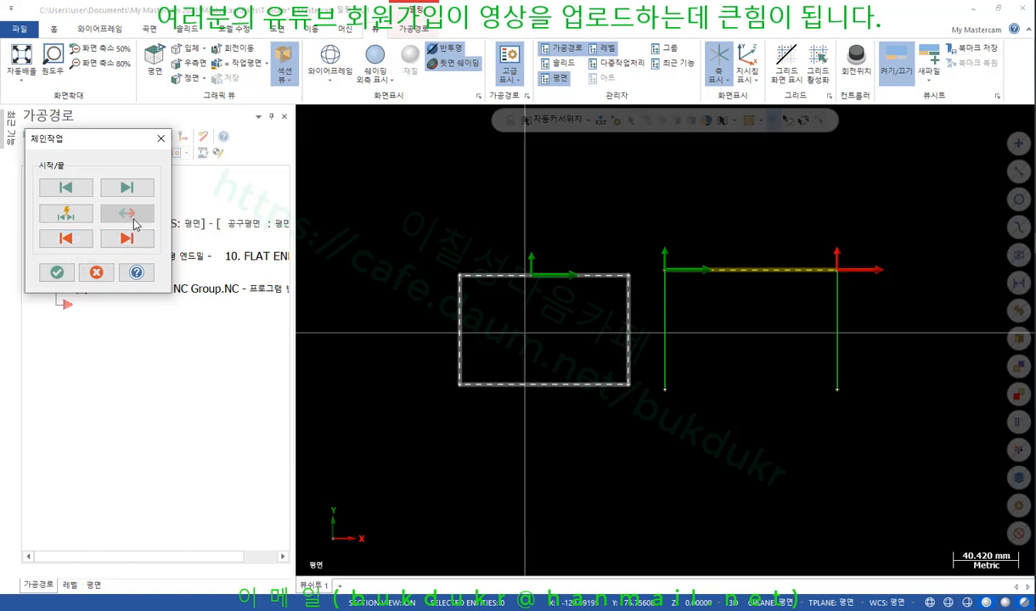
pyautogui.click(71, 216)
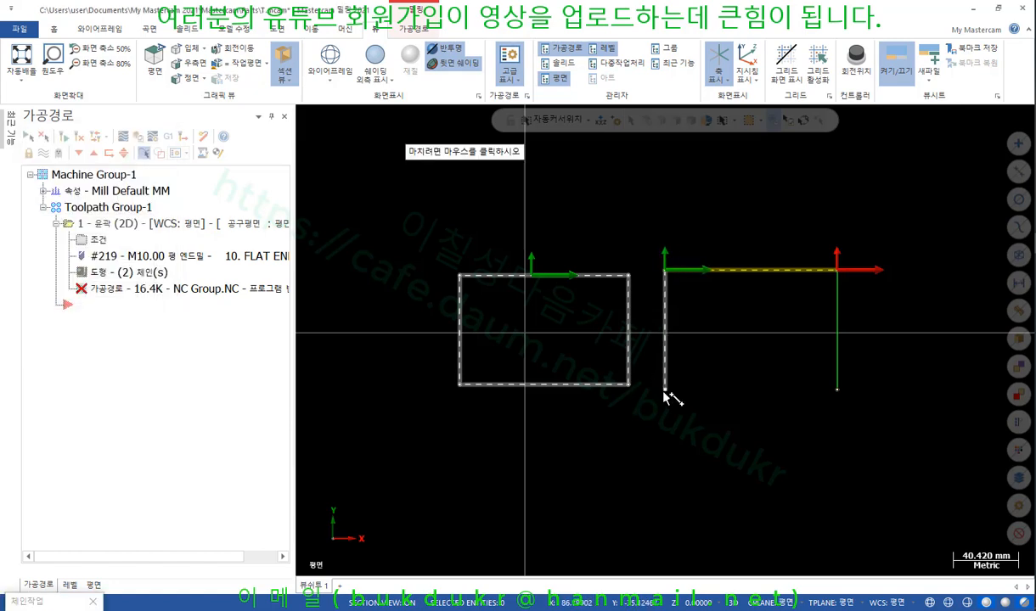
pyautogui.click(669, 390)
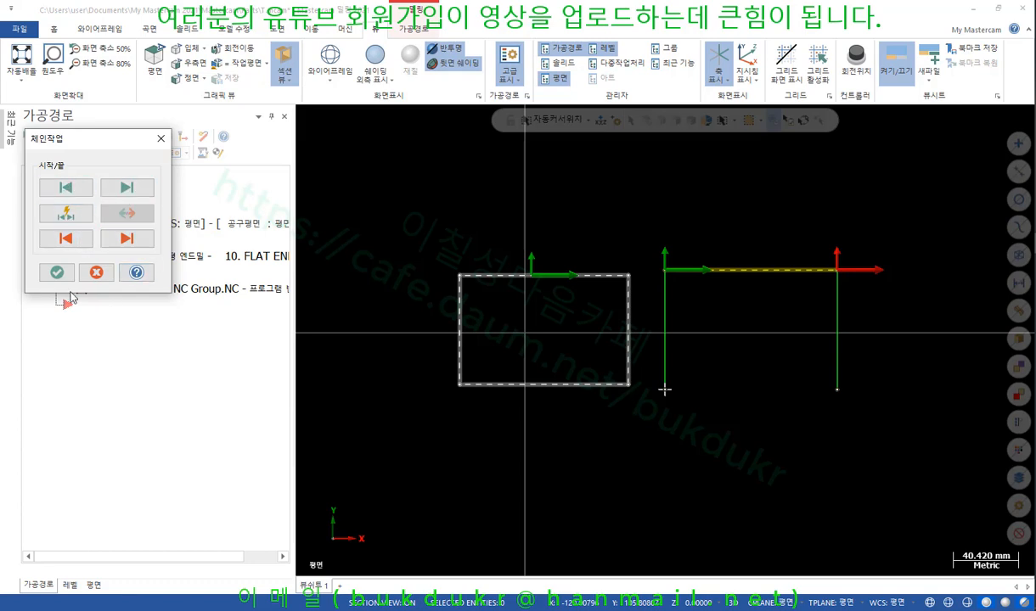
pyautogui.click(161, 139)
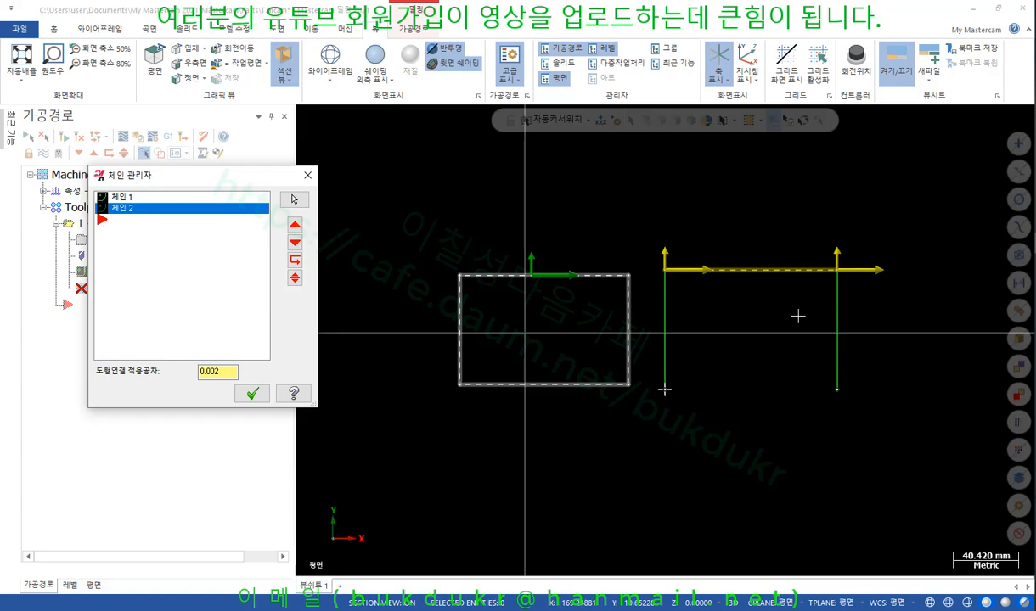
# Delete the open chain, 체인 2, and chain the whole three-sided open profile again, starting from its lower-left end
pyautogui.rightClick(147, 260)
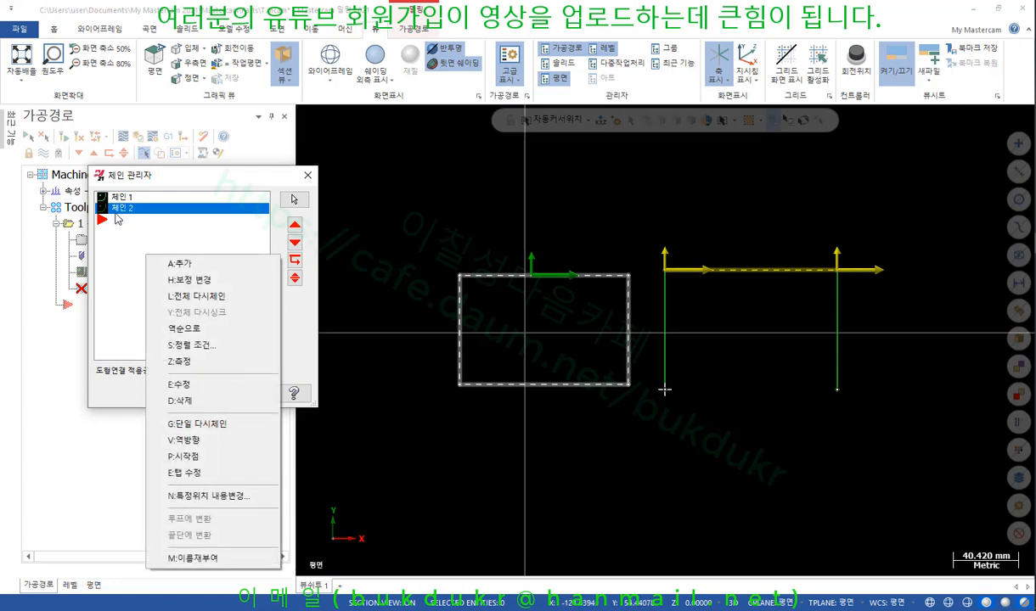
pyautogui.click(213, 400)
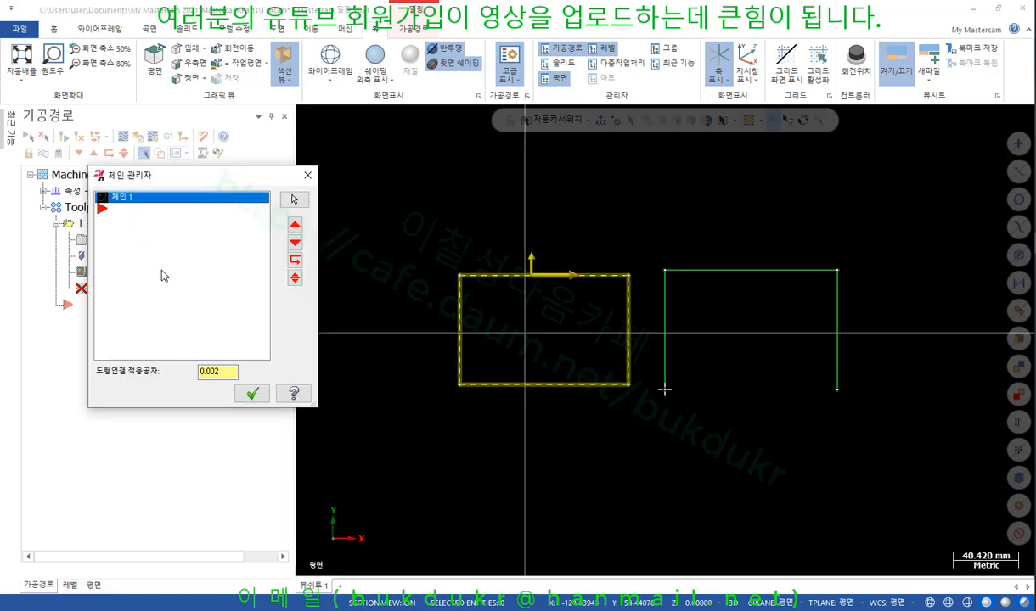
pyautogui.rightClick(153, 257)
pyautogui.click(211, 279)
pyautogui.click(665, 374)
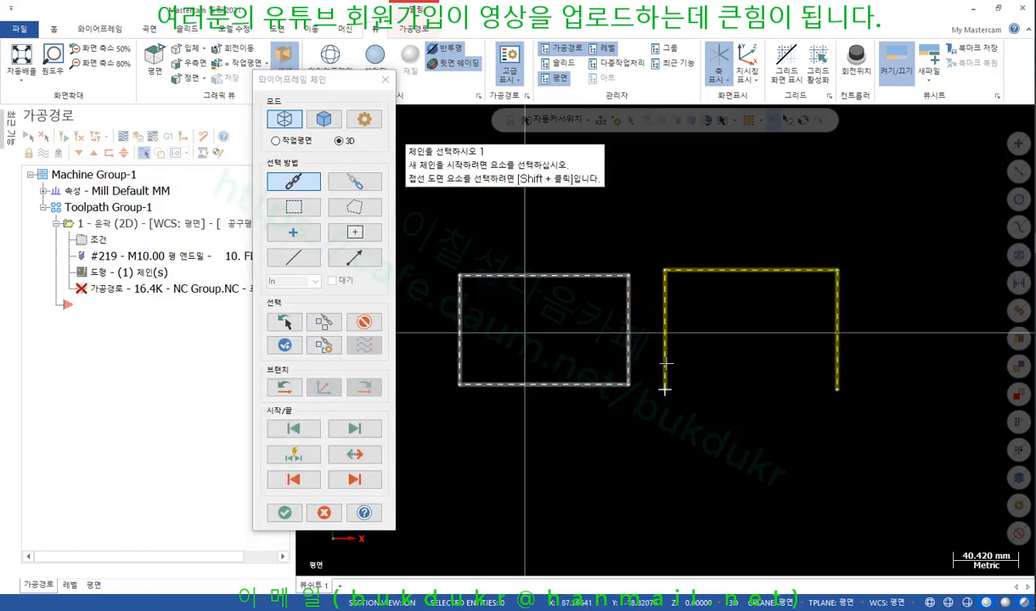
pyautogui.click(290, 513)
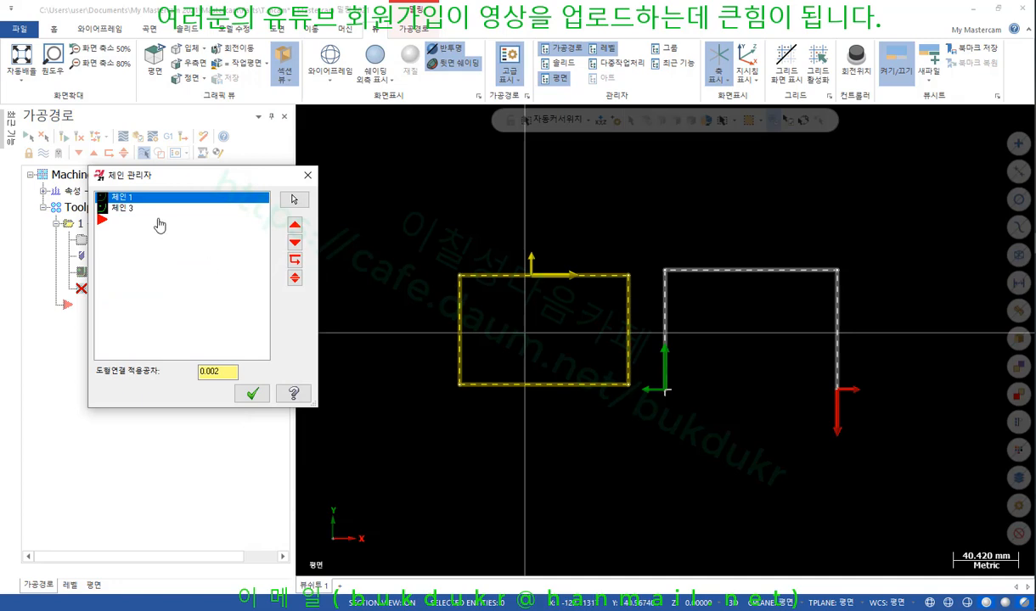
# Step the new open chain's start point back and forth, leaving it at the profile's upper-left corner
pyautogui.click(129, 211)
pyautogui.rightClick(129, 213)
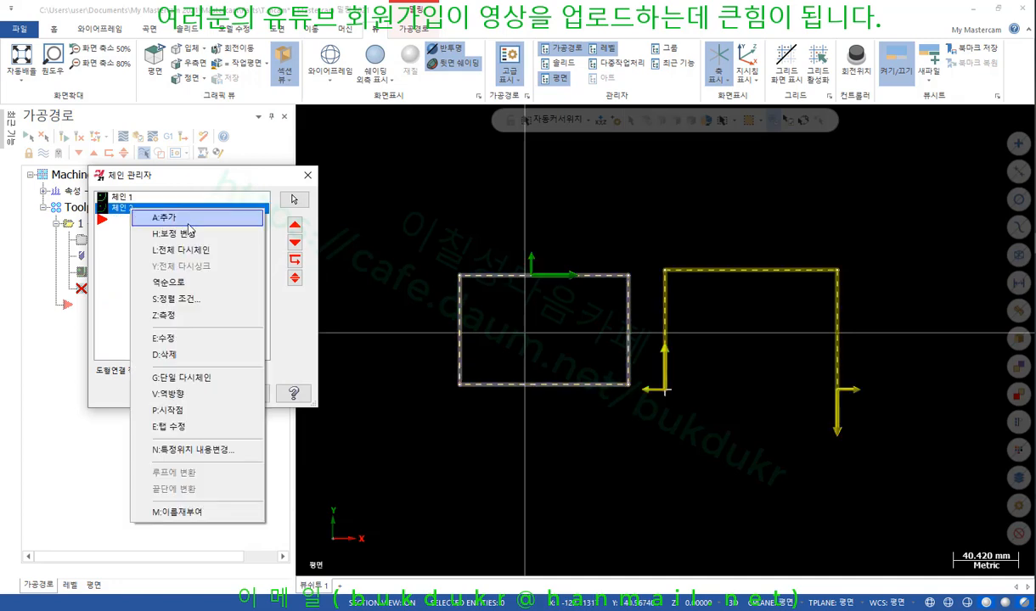
pyautogui.click(183, 410)
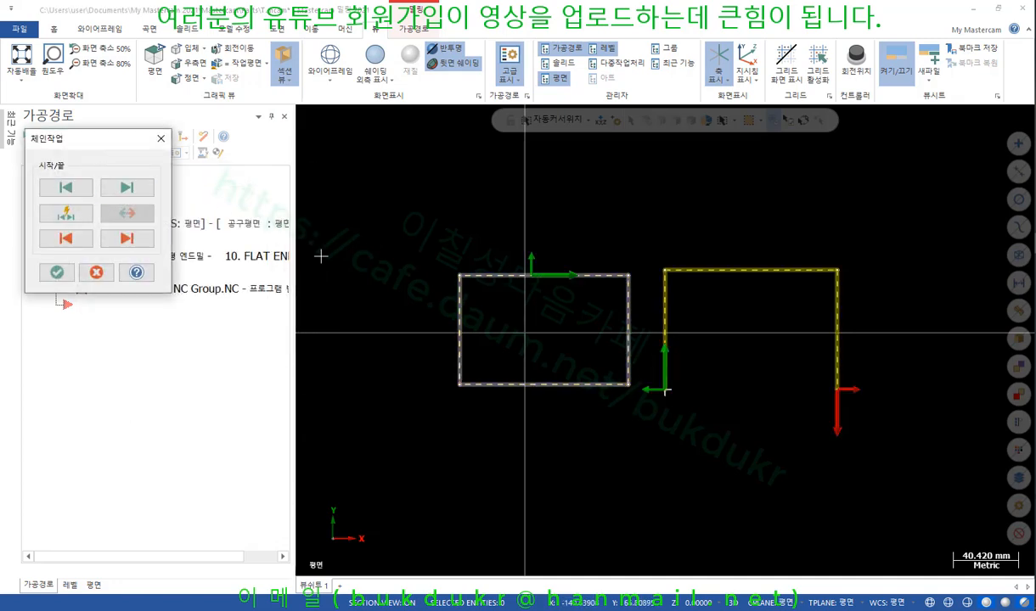
pyautogui.click(137, 188)
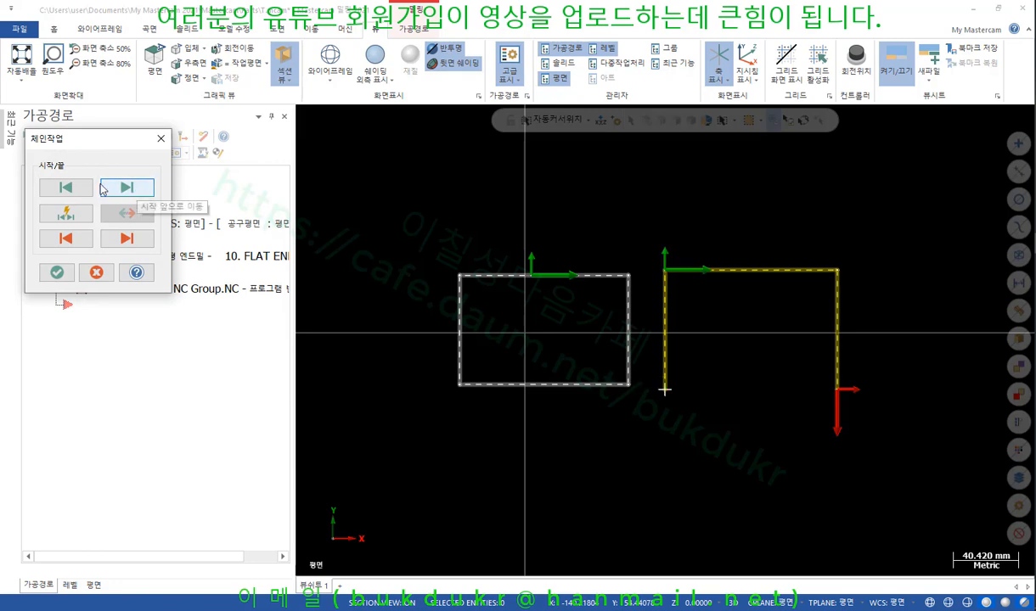
pyautogui.click(79, 185)
pyautogui.click(128, 188)
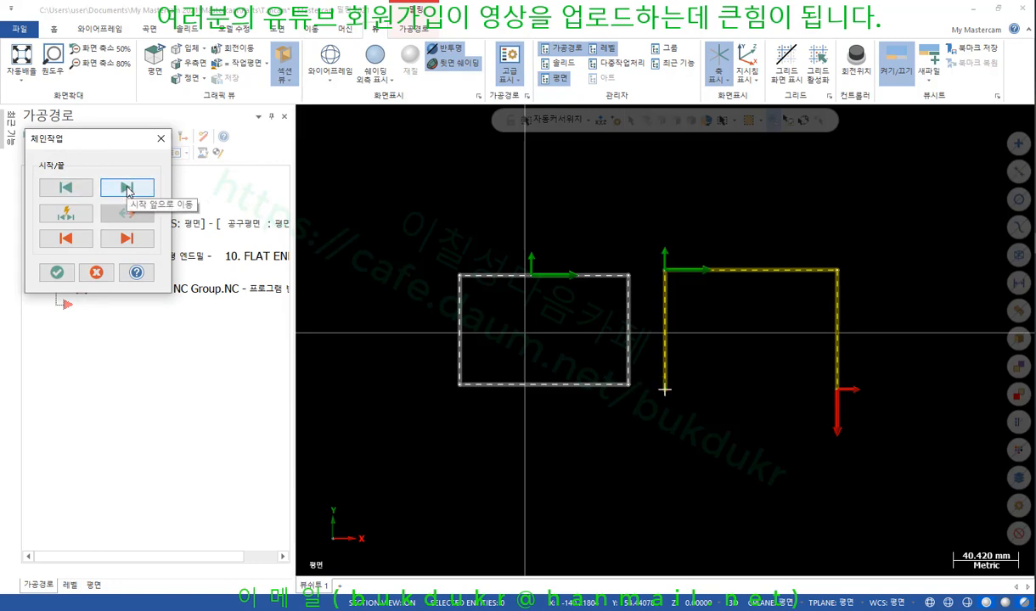
pyautogui.click(68, 188)
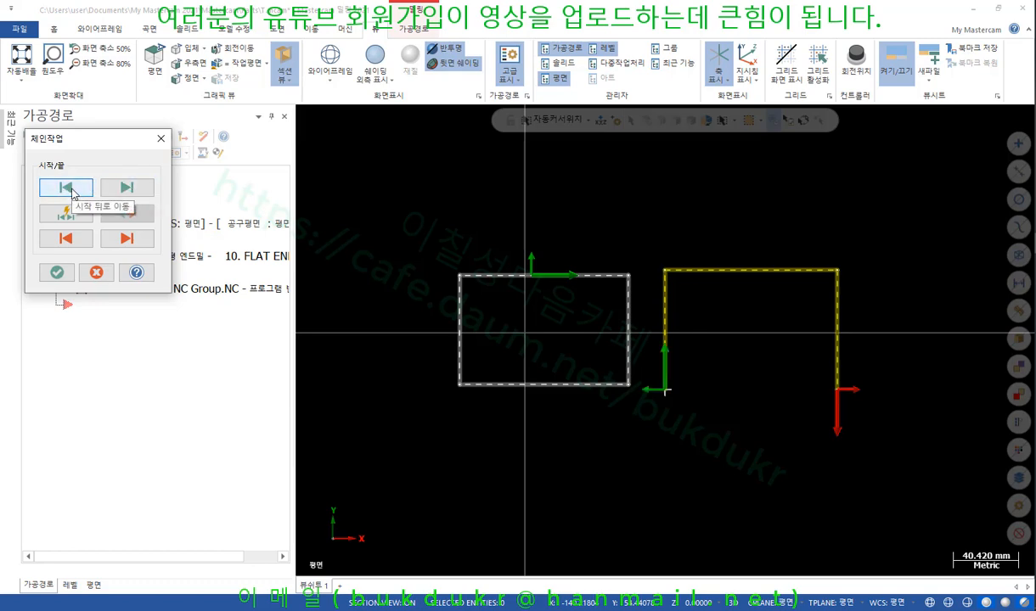
pyautogui.click(122, 188)
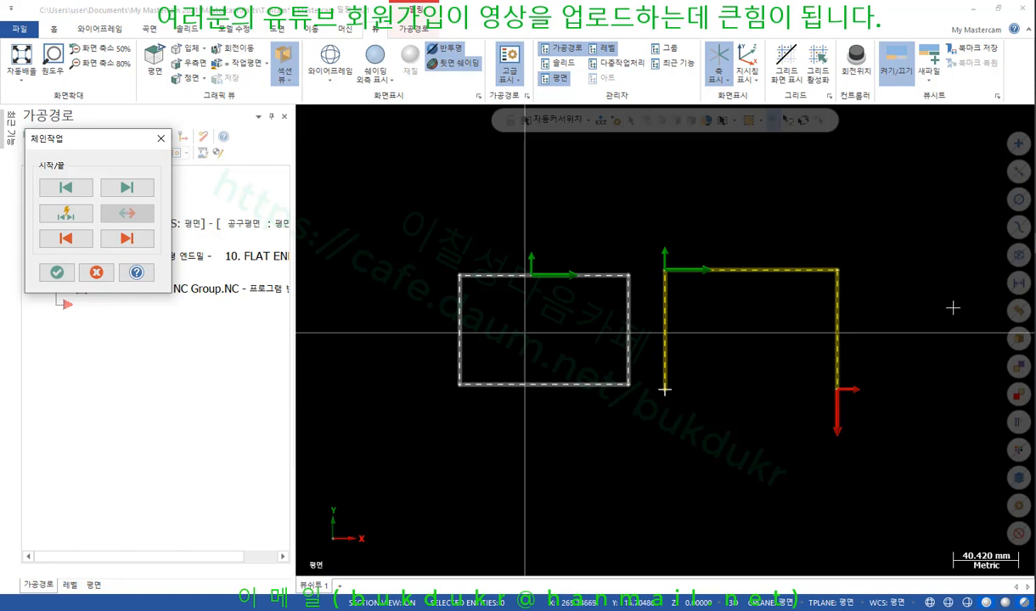
# Accept the edited chains and regenerate the 2D contour toolpath
pyautogui.click(58, 272)
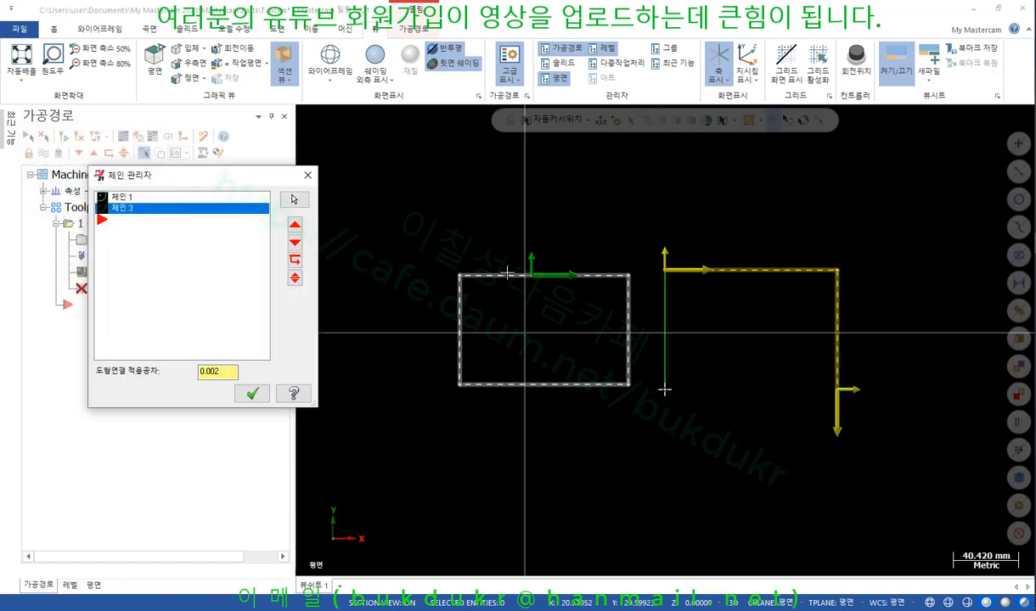
pyautogui.click(252, 393)
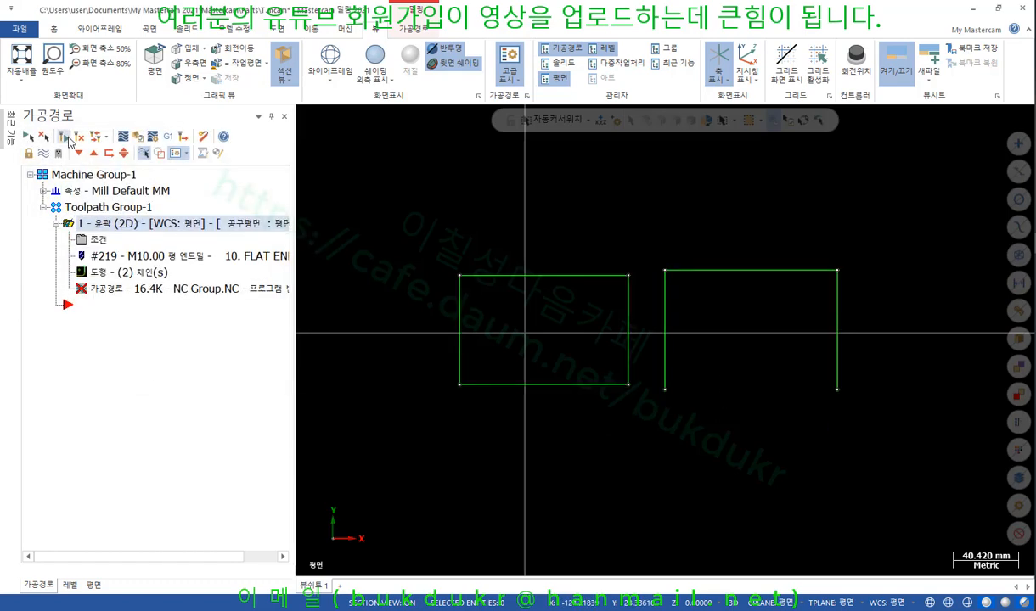
pyautogui.click(66, 137)
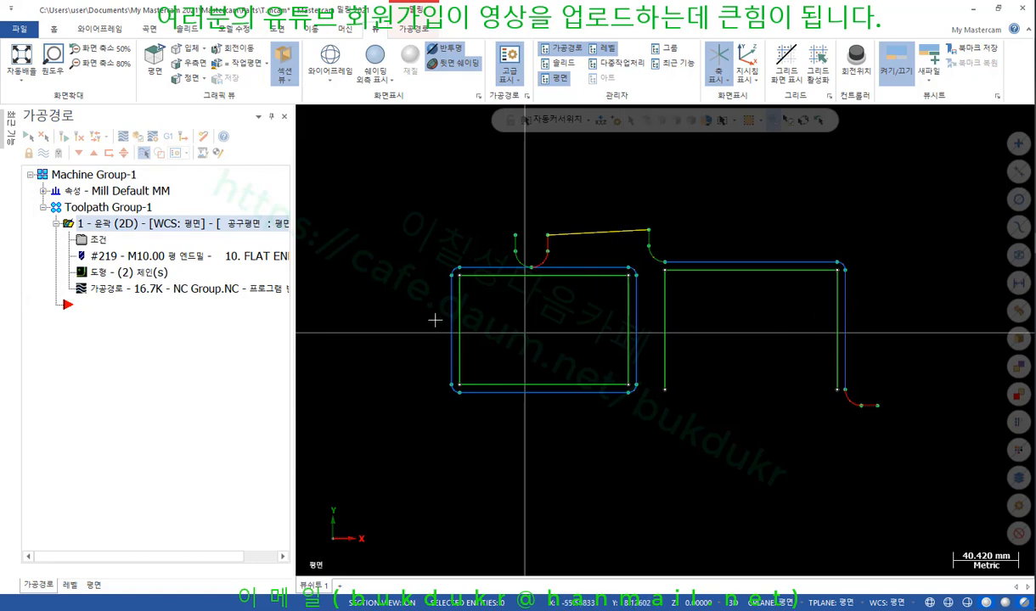
# Delete the closed rectangular chain, 체인 1, from the contour operation's chains
pyautogui.click(111, 274)
pyautogui.click(119, 196)
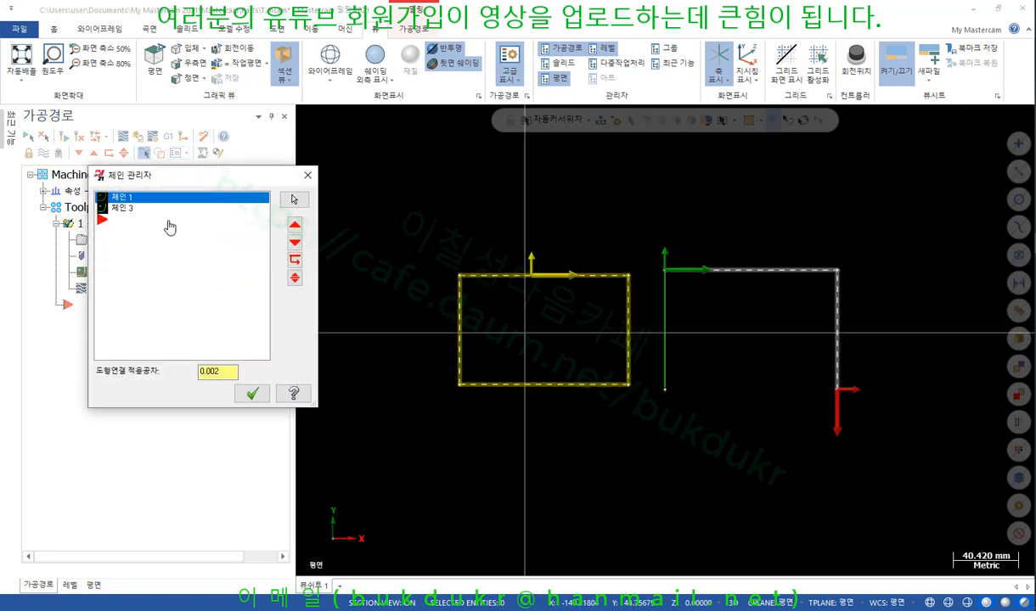
pyautogui.click(123, 207)
# Add a partial chain on the rectangle, running from the left edge over the top edge to the right edge, and select it
pyautogui.rightClick(129, 223)
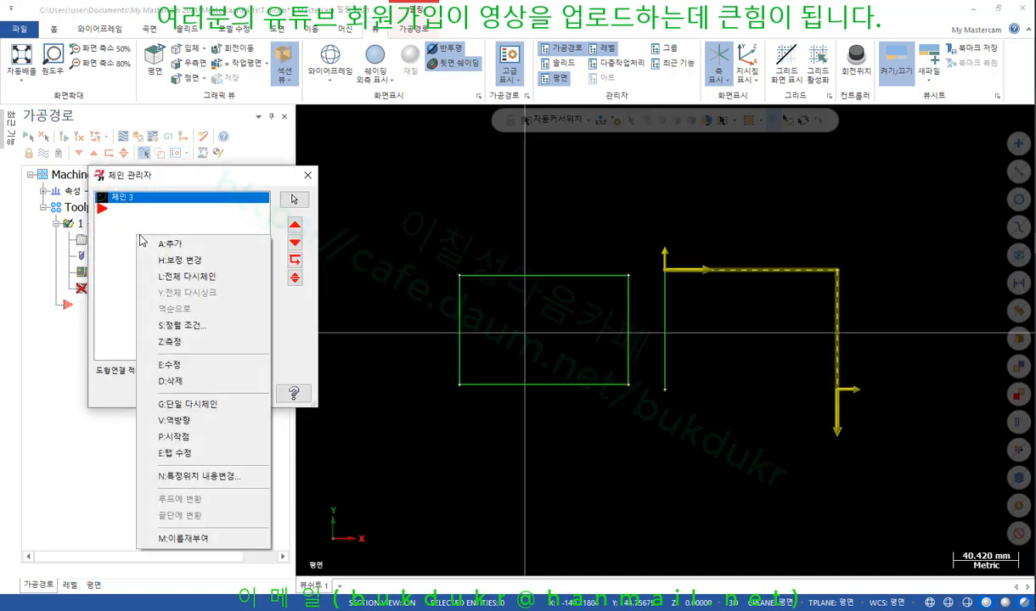
pyautogui.click(151, 231)
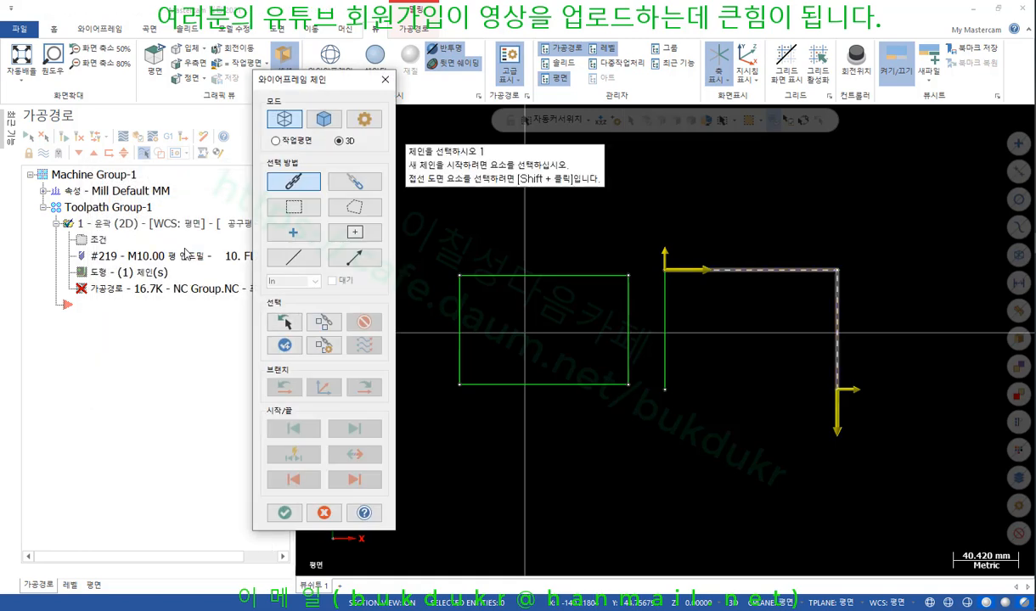
pyautogui.click(355, 180)
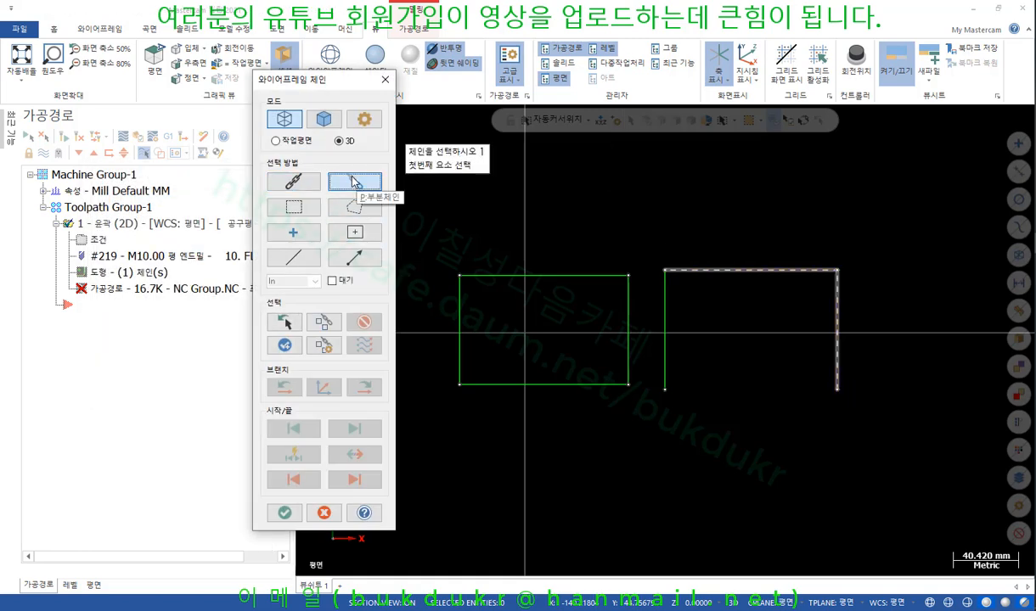
pyautogui.click(459, 357)
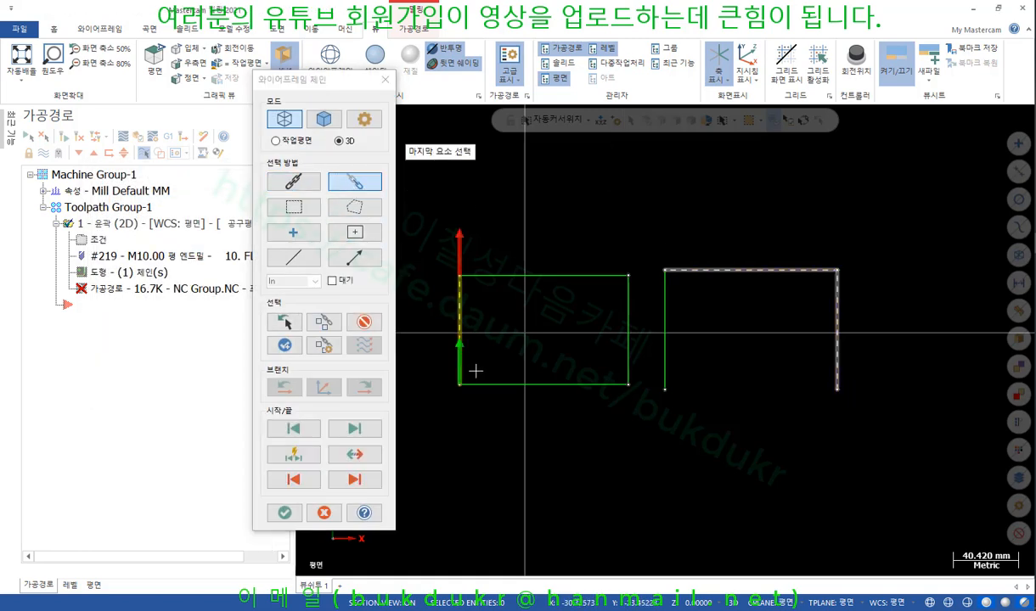
pyautogui.click(628, 374)
pyautogui.click(284, 512)
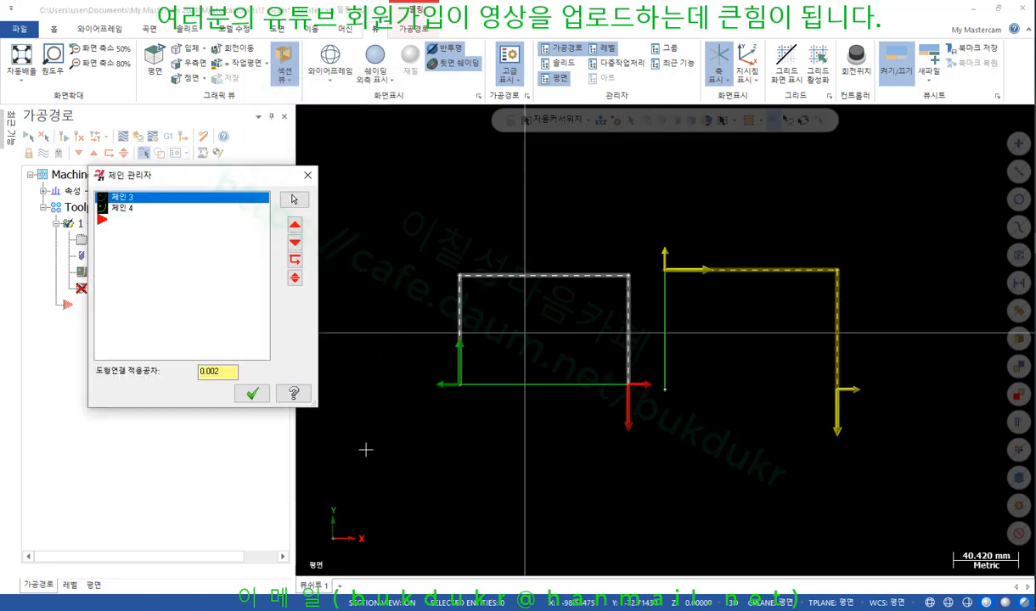
pyautogui.click(124, 209)
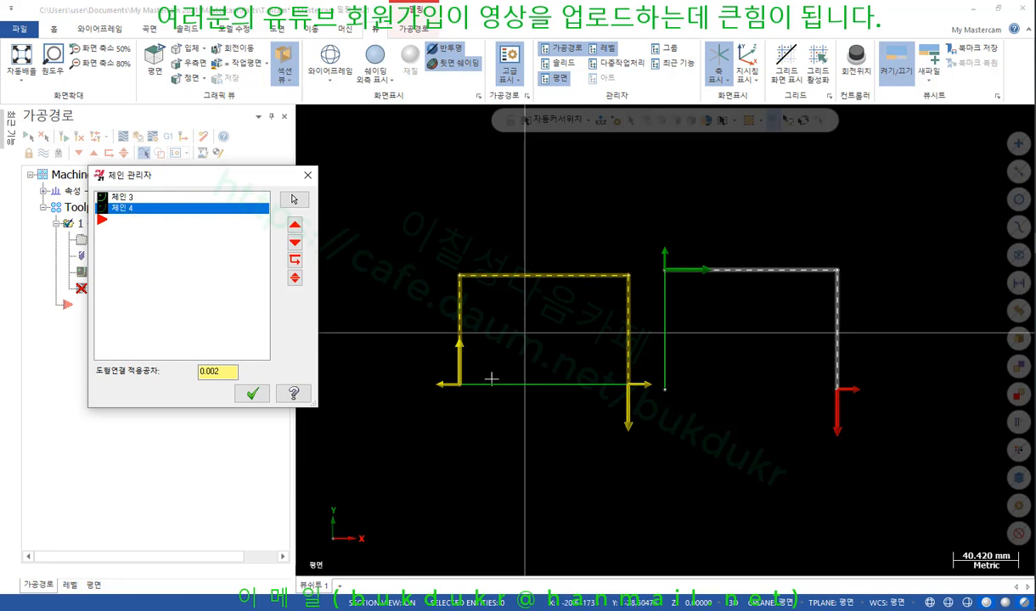
# Move the start point of the rectangle's partial chain, 체인 4, forward to the upper-left corner
pyautogui.rightClick(125, 213)
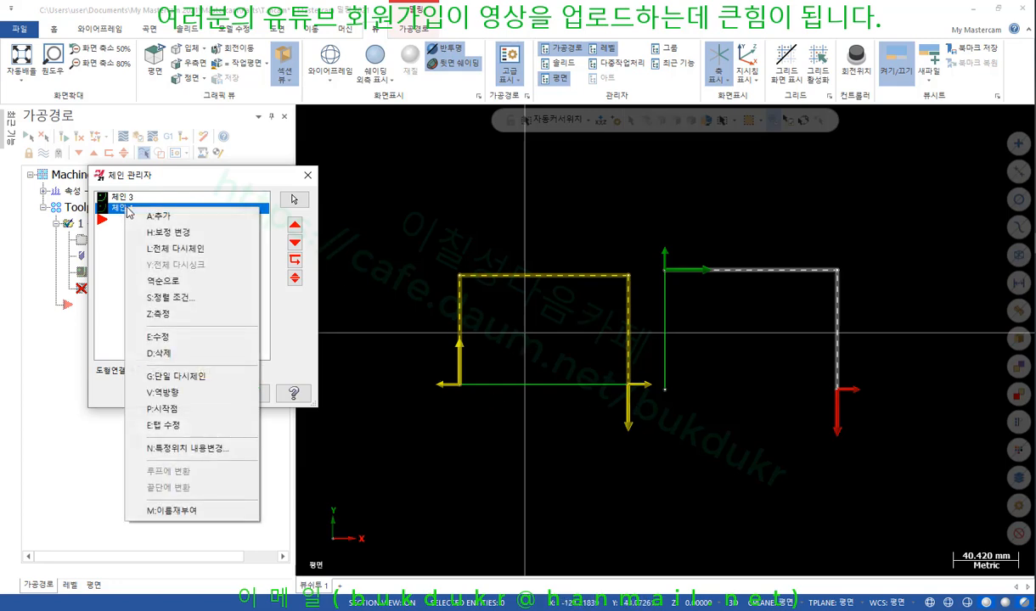
pyautogui.click(161, 409)
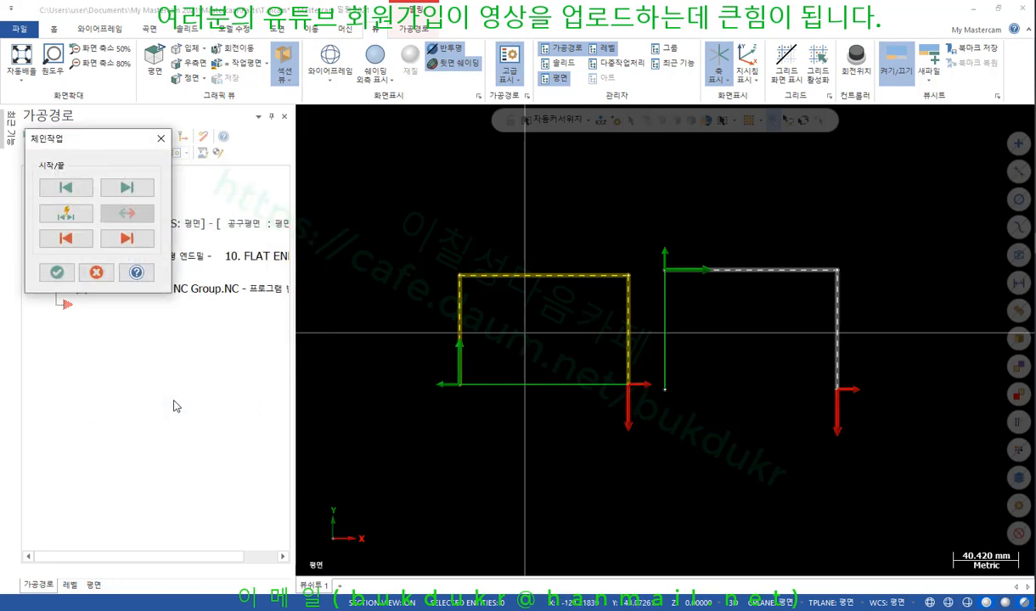
pyautogui.click(127, 189)
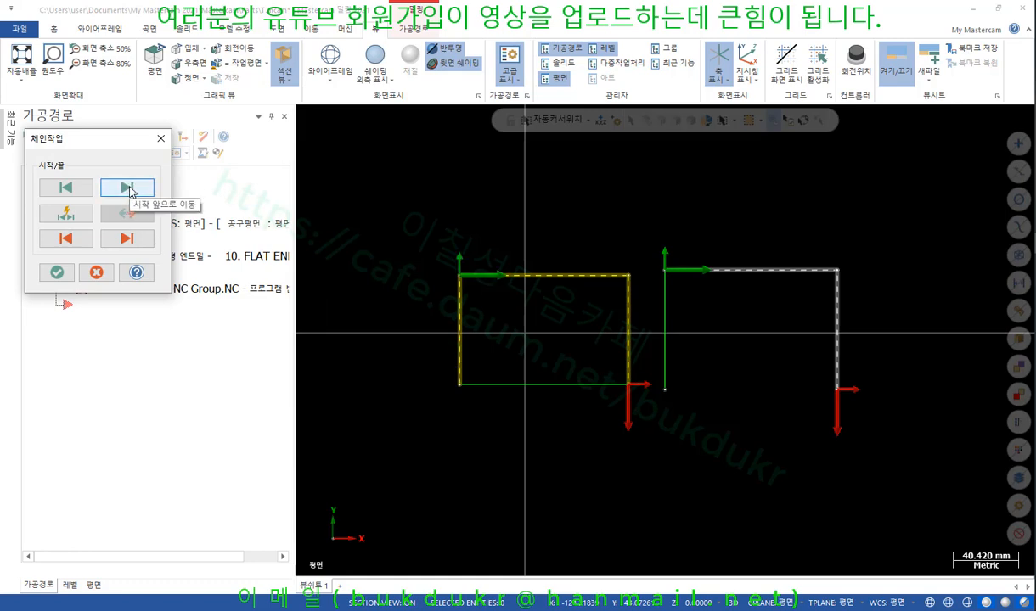
pyautogui.click(129, 190)
pyautogui.click(75, 188)
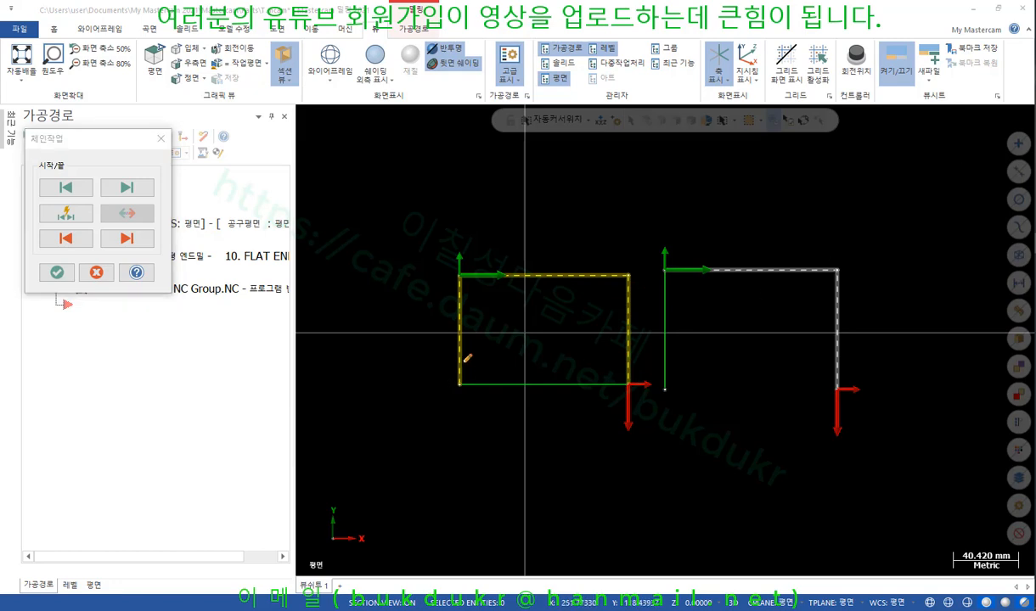
pyautogui.moveTo(467, 358); pyautogui.dragTo(473, 358)
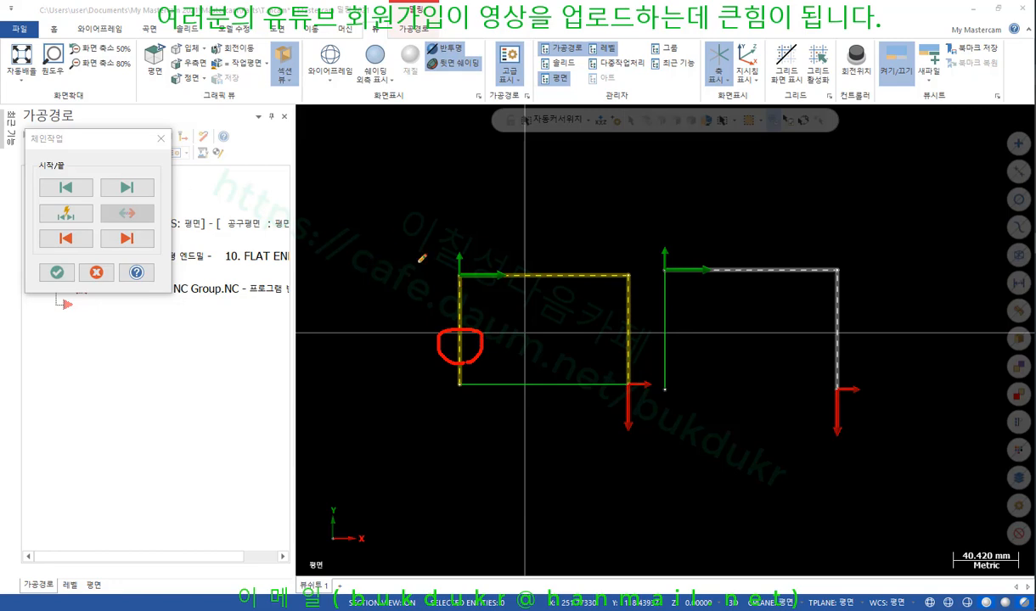
pyautogui.moveTo(449, 277); pyautogui.dragTo(483, 288)
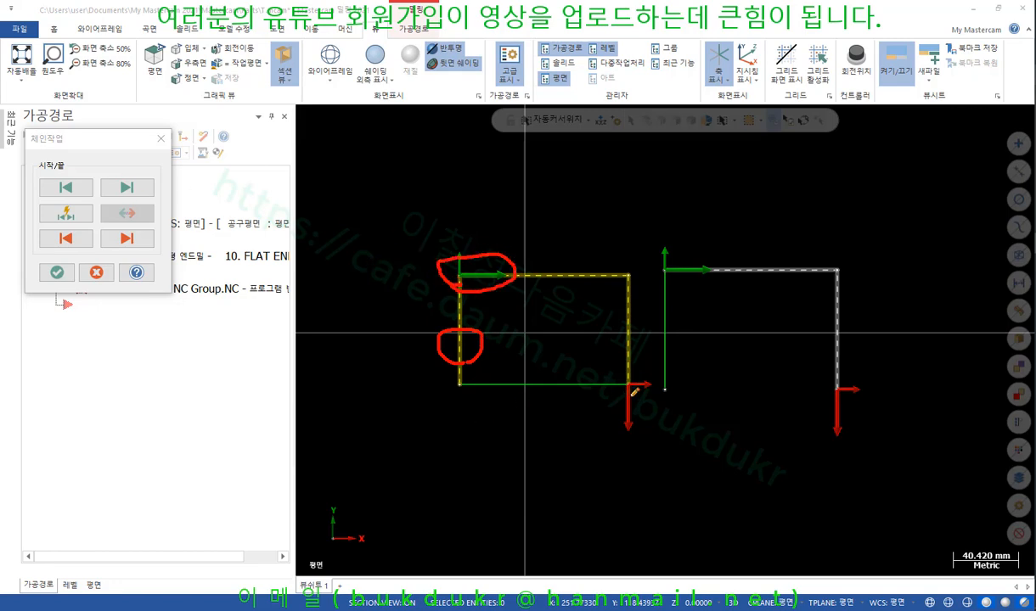
pyautogui.moveTo(634, 391); pyautogui.dragTo(628, 402)
pyautogui.rightClick(320, 213)
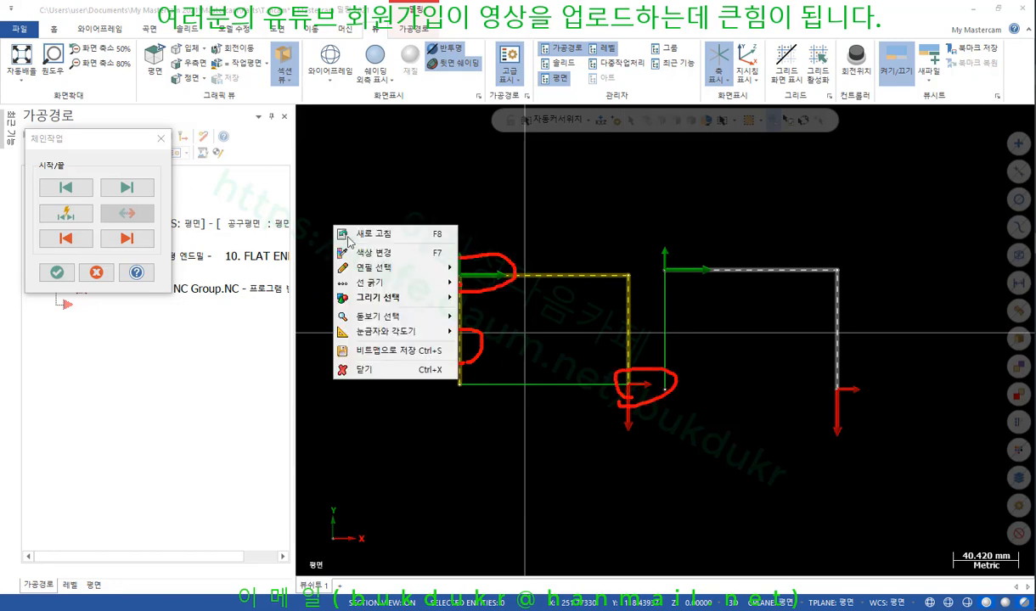
pyautogui.click(365, 354)
# Move the partial chain's end point back to the rectangle's upper-right corner, then accept the chains and regenerate the contour toolpath
pyautogui.click(83, 240)
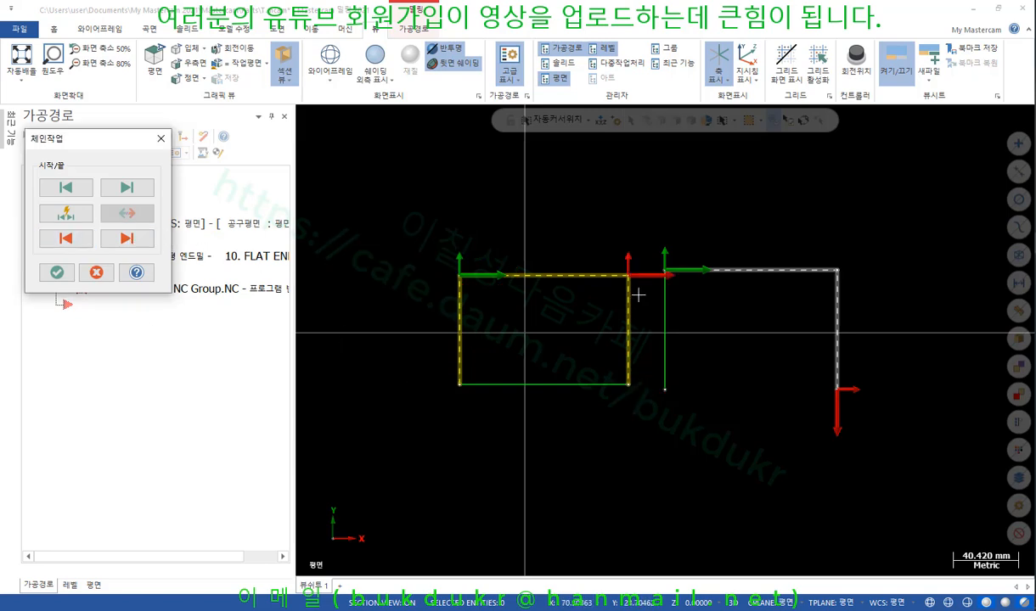
pyautogui.click(56, 271)
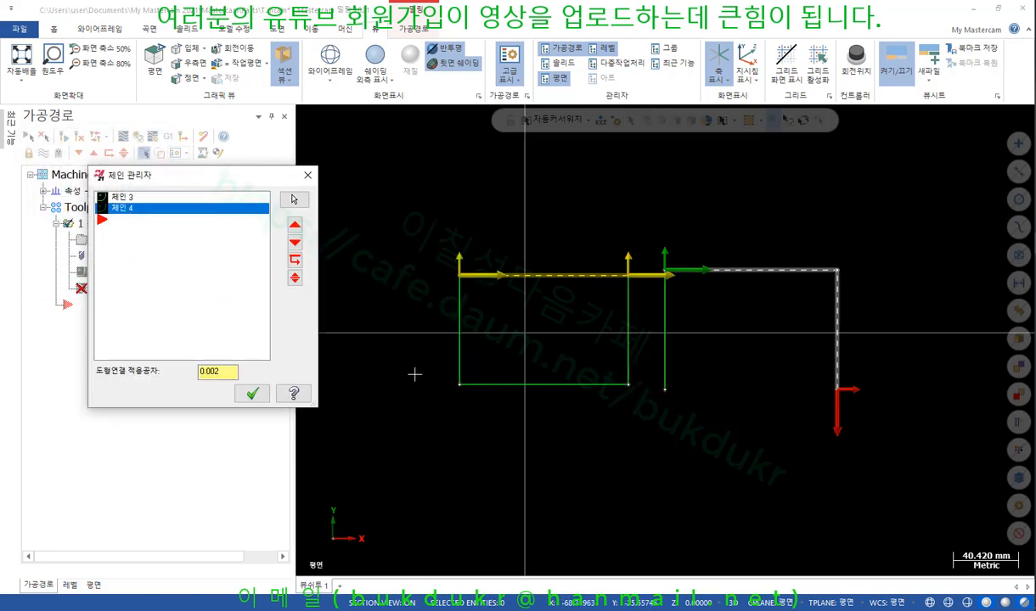
pyautogui.click(253, 394)
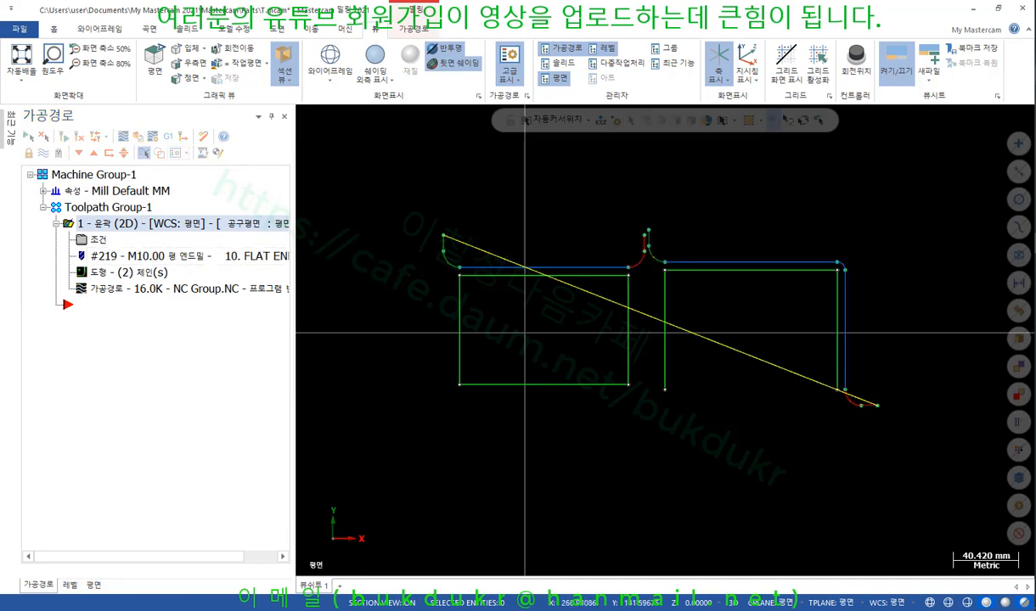
pyautogui.moveTo(464, 286)
pyautogui.mouseDown()
pyautogui.moveTo(618, 227)
pyautogui.moveTo(427, 289)
pyautogui.mouseUp()
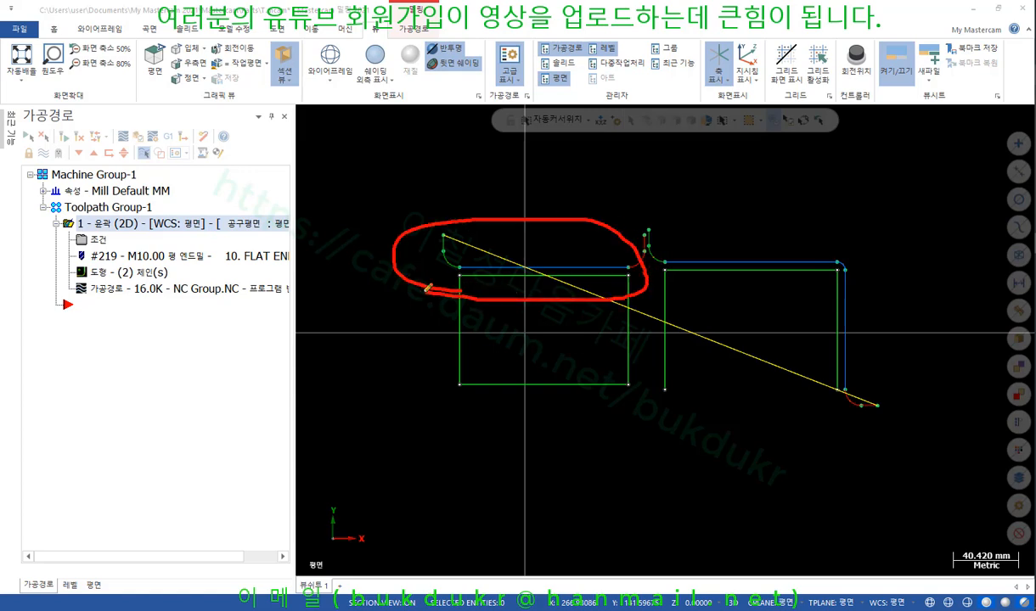
pyautogui.moveTo(670, 292); pyautogui.dragTo(651, 228)
pyautogui.moveTo(875, 281); pyautogui.dragTo(667, 298)
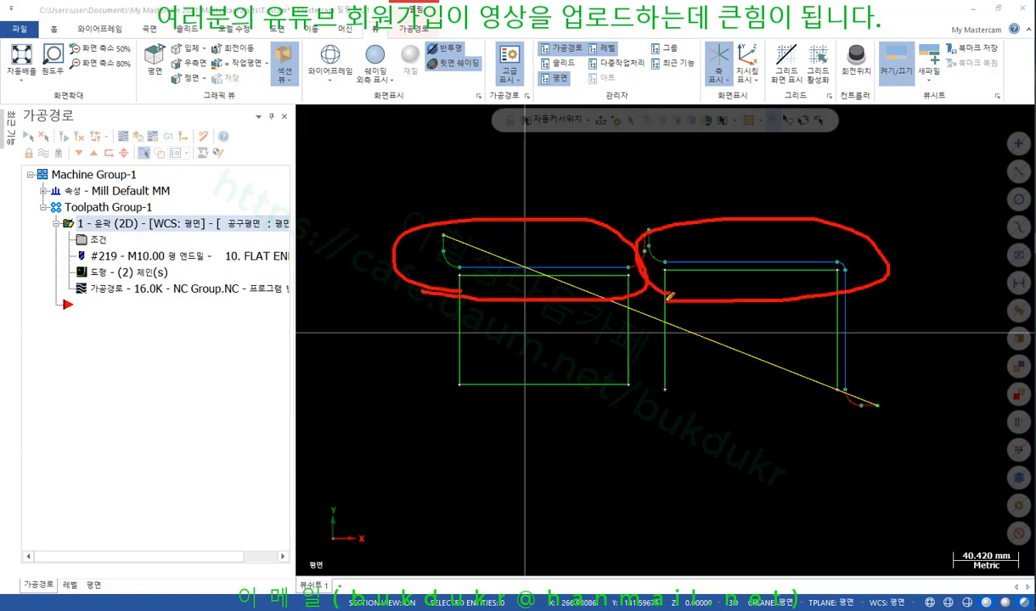
pyautogui.moveTo(848, 374); pyautogui.dragTo(864, 417)
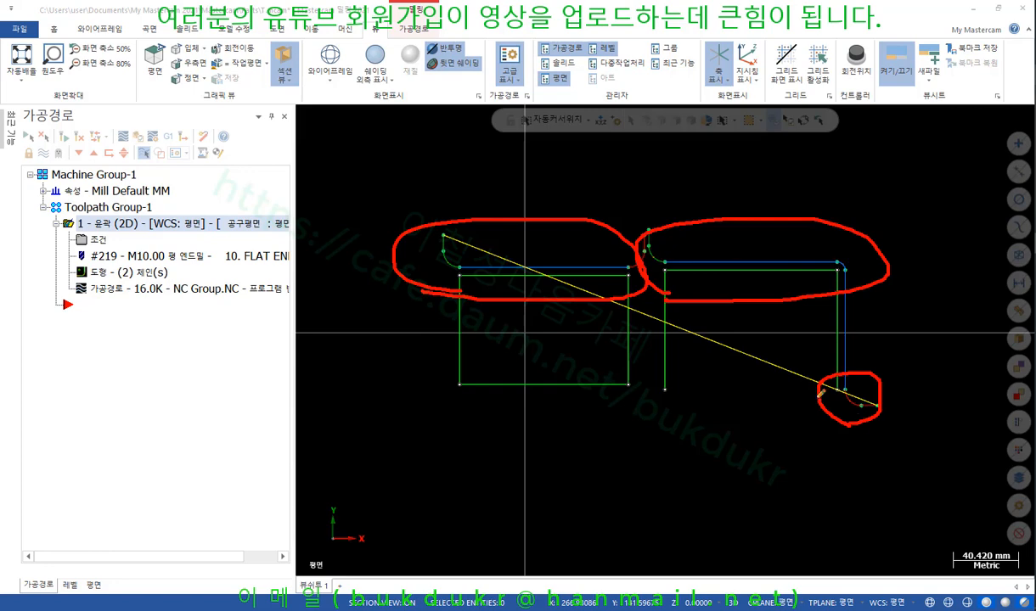
pyautogui.rightClick(572, 198)
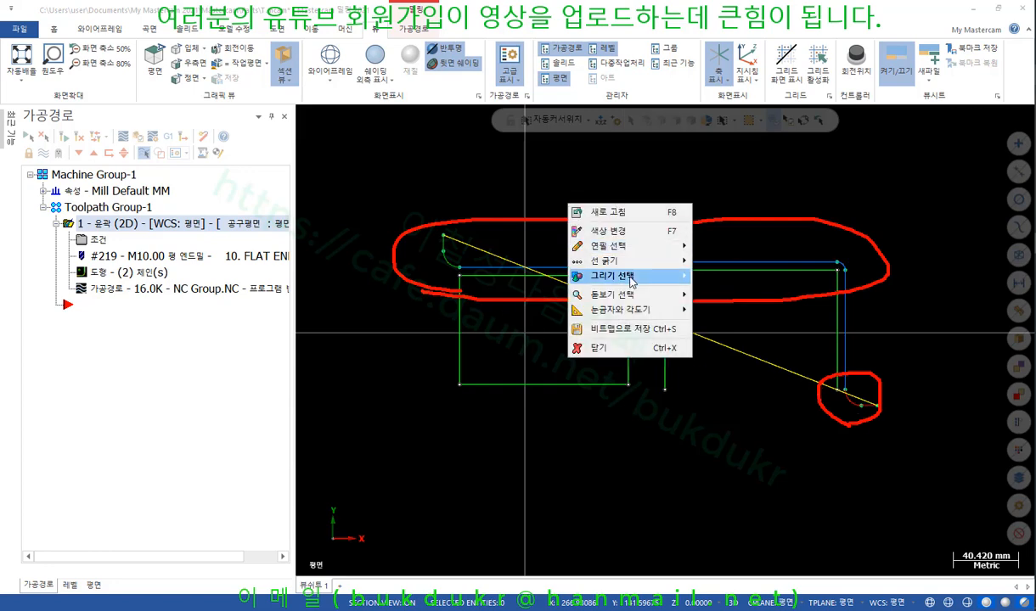
pyautogui.click(603, 338)
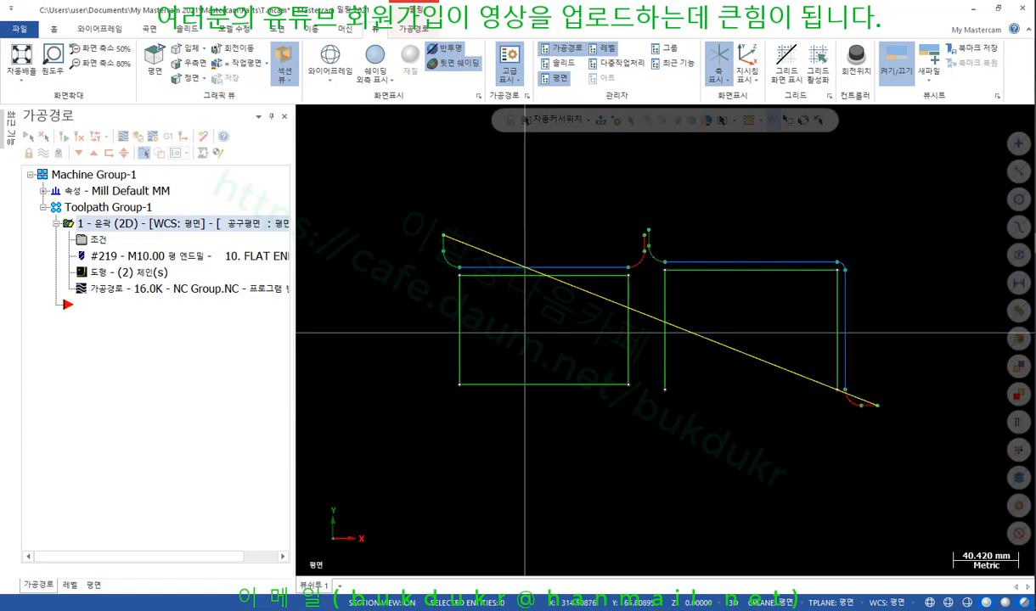
# Check the textbook's toolpath type page in Adobe Acrobat, then return to Mastercam and view the contour operation's parameters
pyautogui.hotkey('alt', 'Tab')
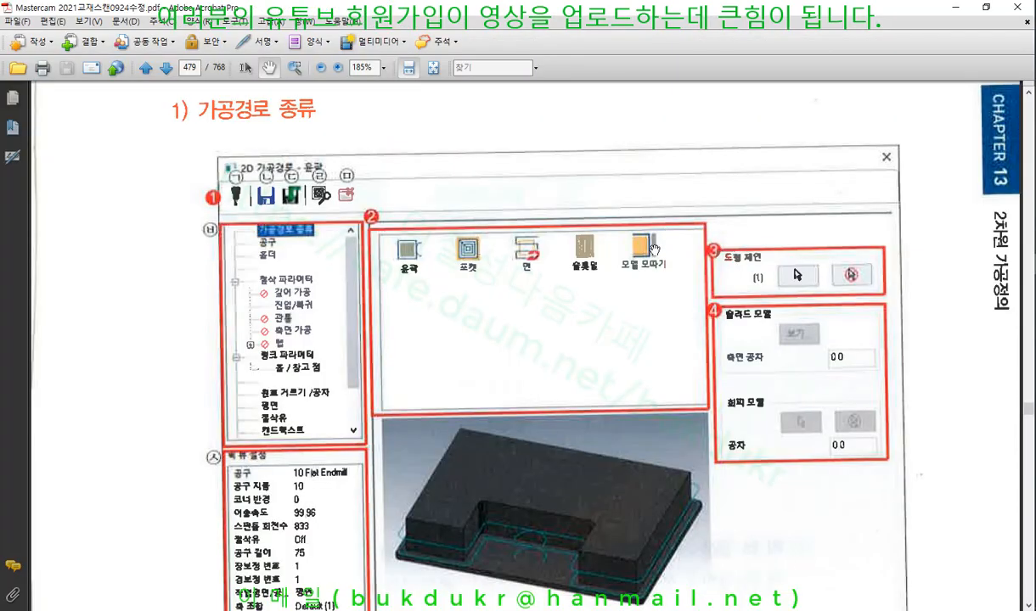
pyautogui.scroll(-1, 619, 267)
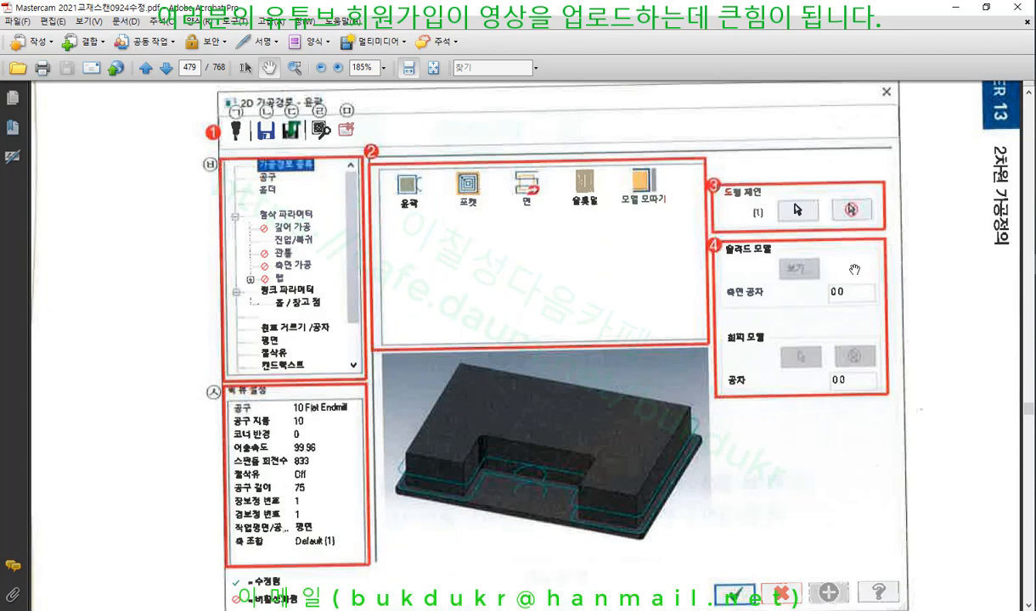
pyautogui.hotkey('alt', 'Tab')
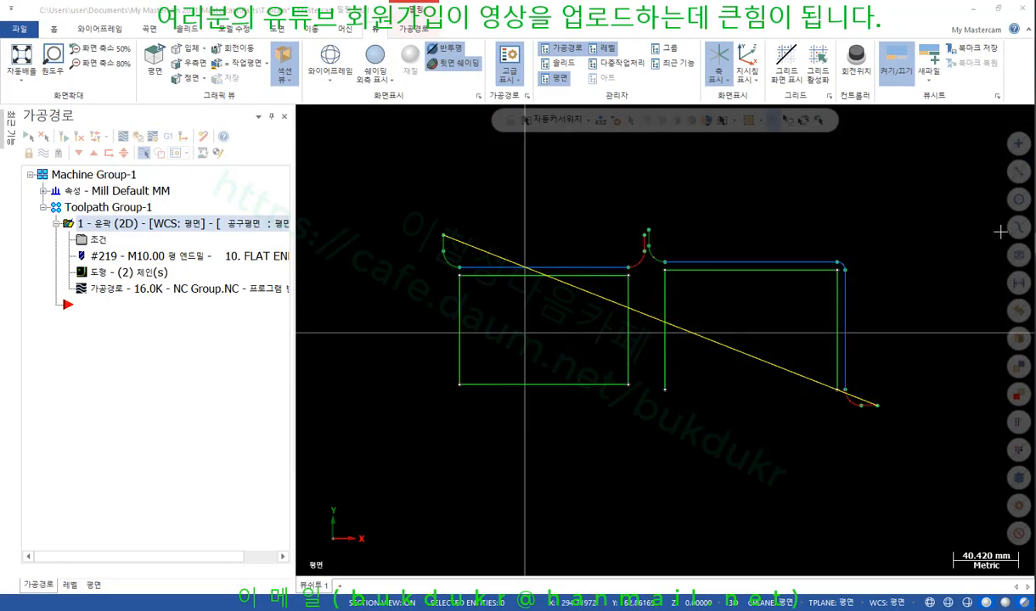
pyautogui.click(99, 239)
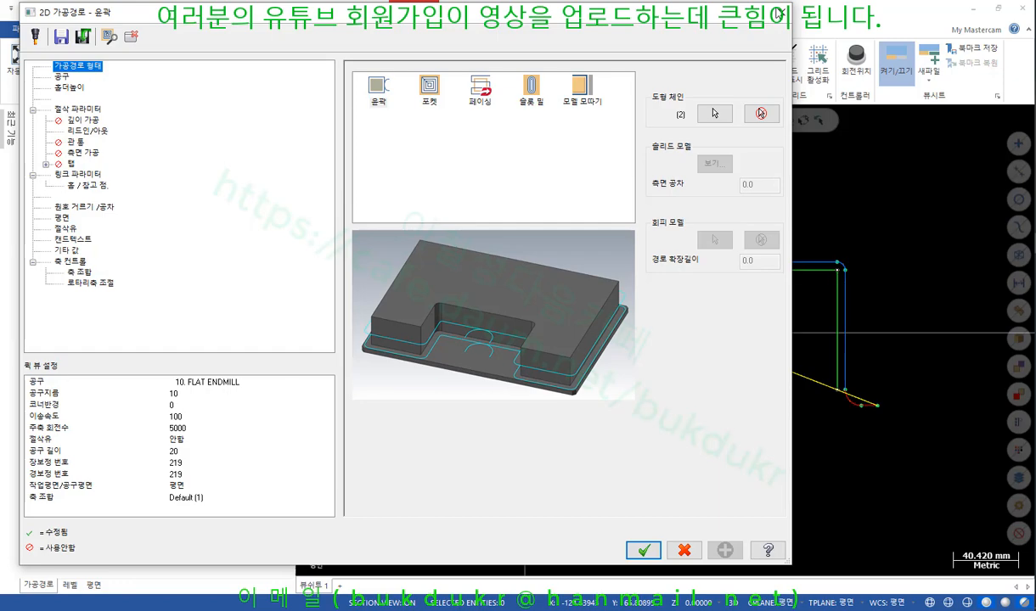
pyautogui.click(778, 13)
# Examine the contour toolpath and its lead-in and lead-out moves in the isometric (WCS) view and from the side
pyautogui.scroll(-2, 595, 248)
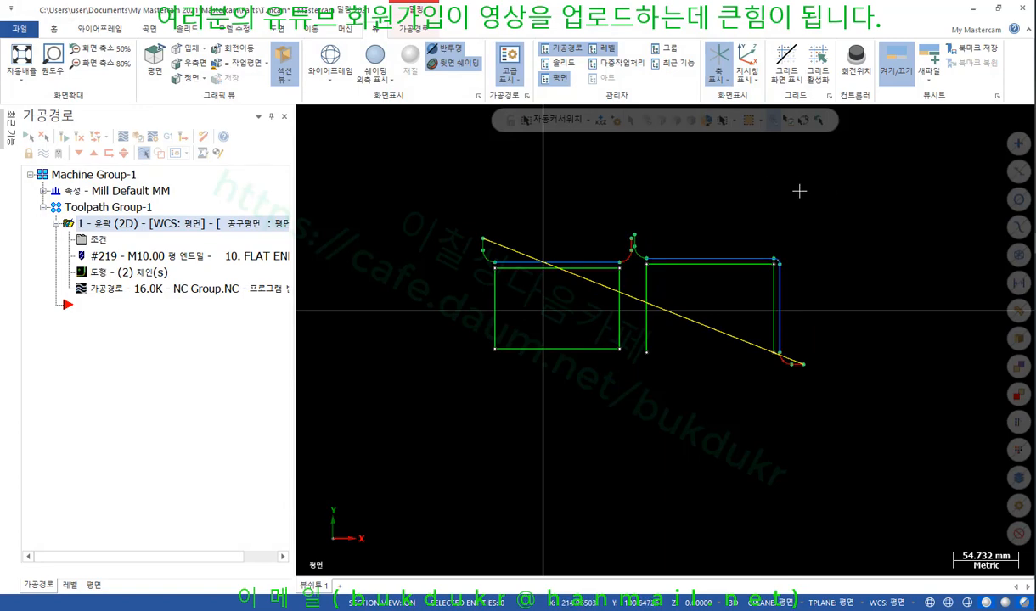
pyautogui.rightClick(728, 190)
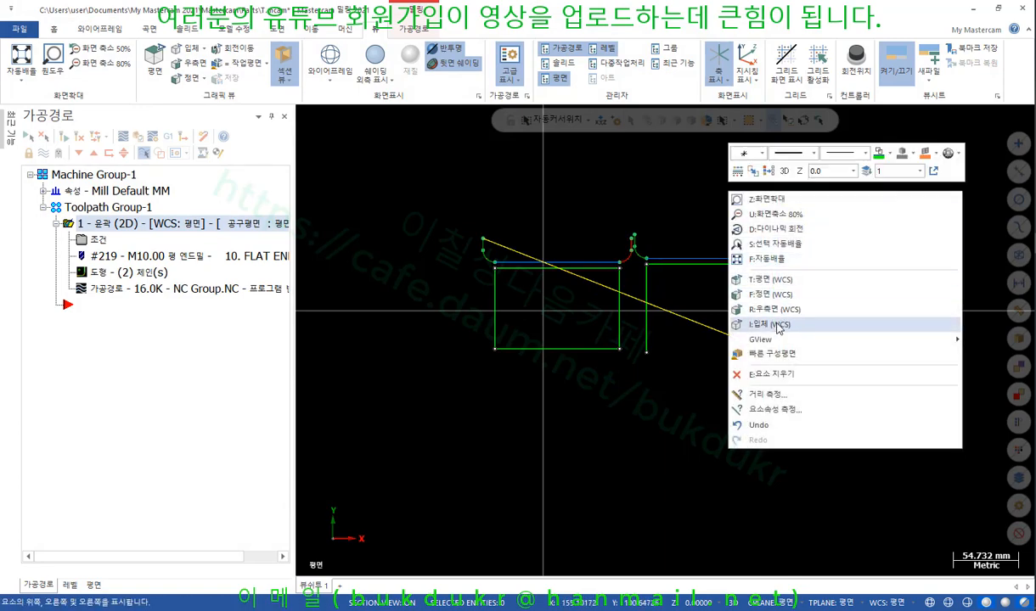
pyautogui.click(776, 326)
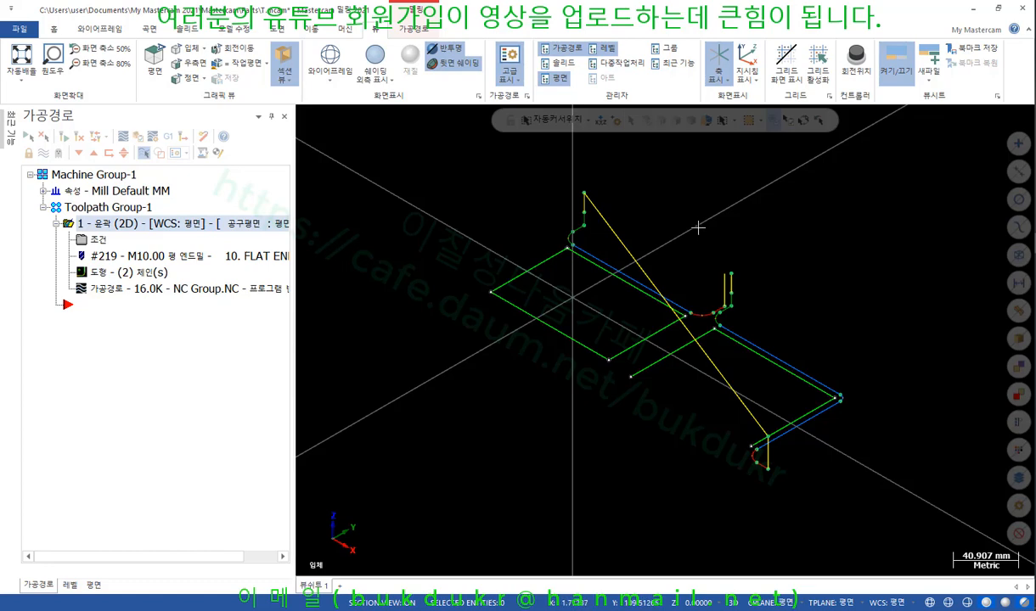
pyautogui.moveTo(684, 213)
pyautogui.mouseDown(button='middle')
pyautogui.moveTo(672, 213)
pyautogui.moveTo(650, 165)
pyautogui.mouseUp(button='middle')
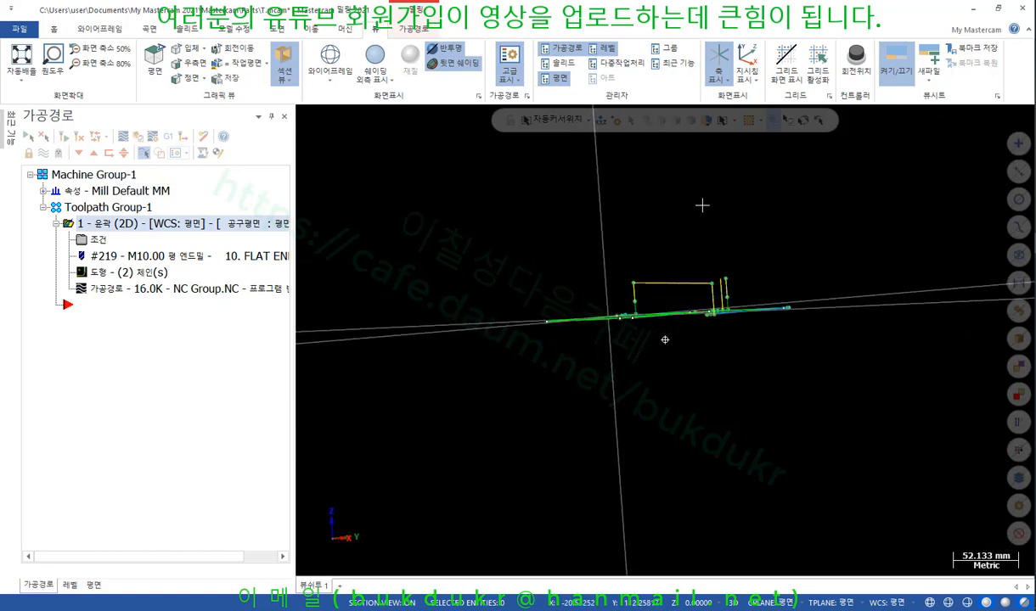
pyautogui.moveTo(683, 215); pyautogui.dragTo(682, 217, button='middle')
pyautogui.scroll(-1, 681, 219)
pyautogui.scroll(3, 682, 218)
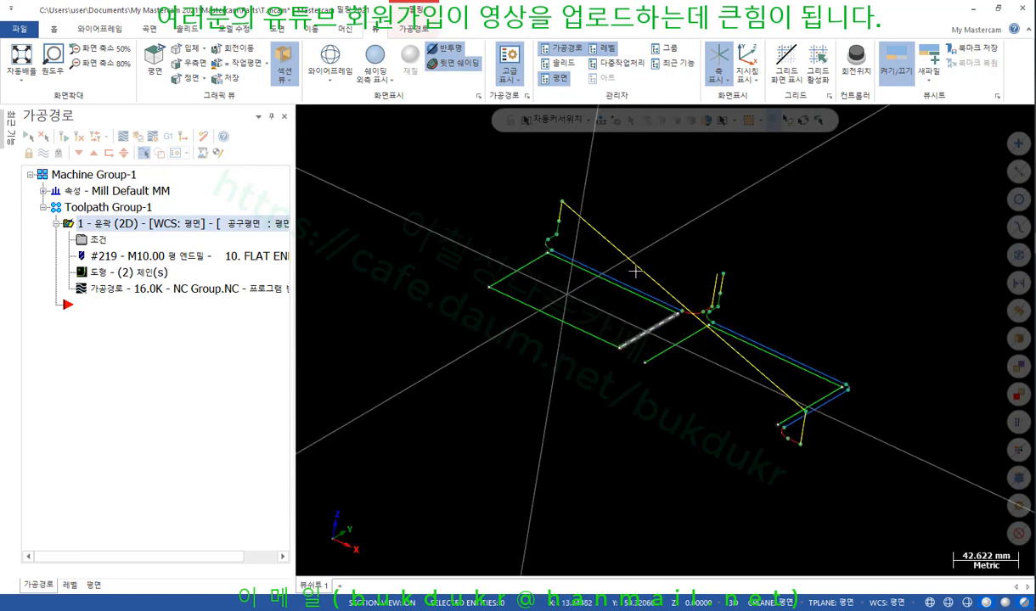
pyautogui.scroll(2, 683, 264)
pyautogui.moveTo(682, 264); pyautogui.dragTo(605, 232, button='middle')
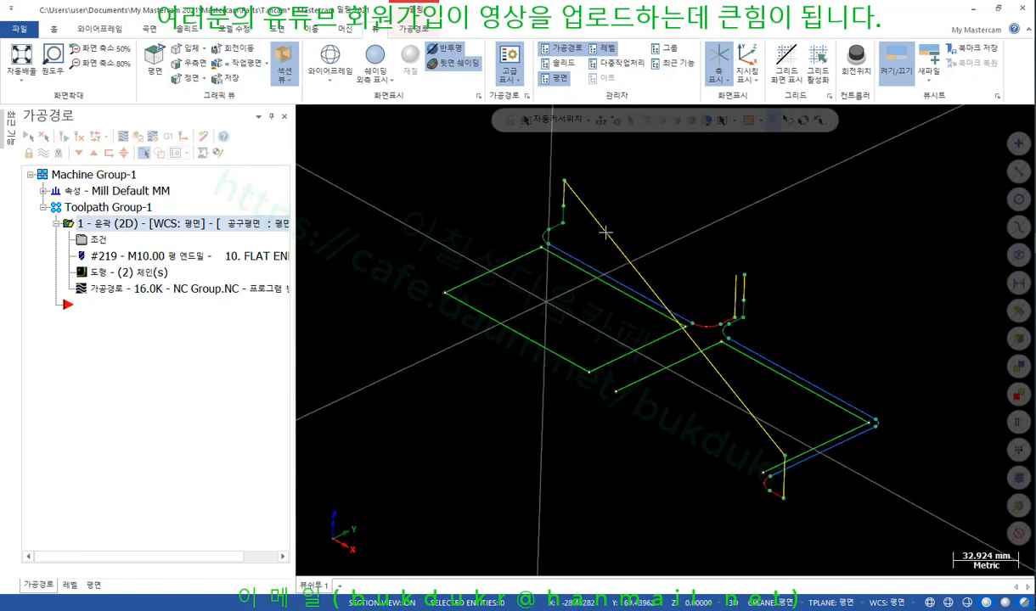
# Start a solid extrusion using the full closed chain of the rectangle as its profile
pyautogui.click(185, 29)
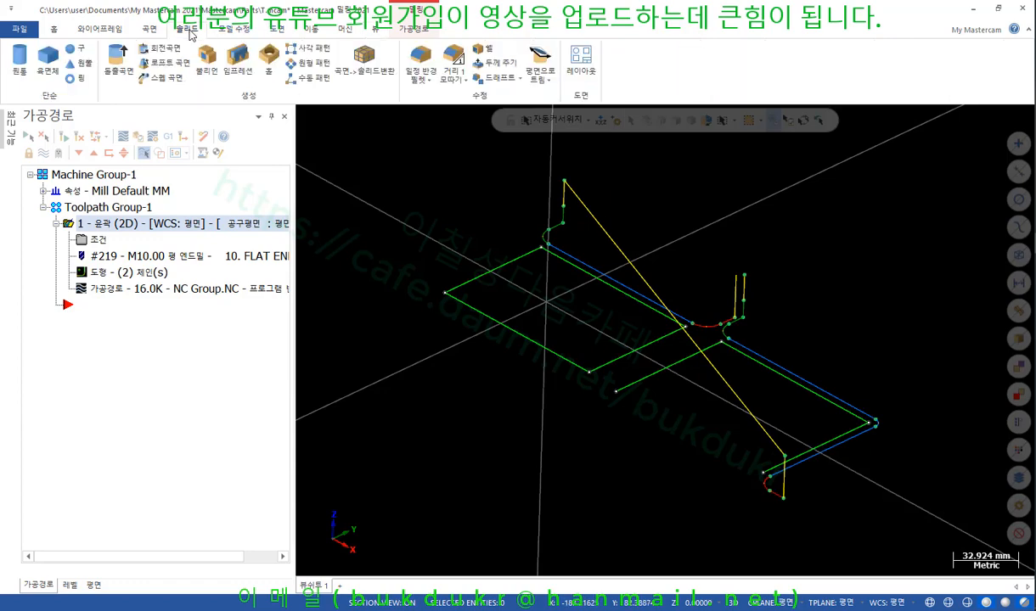
pyautogui.click(120, 63)
pyautogui.click(615, 261)
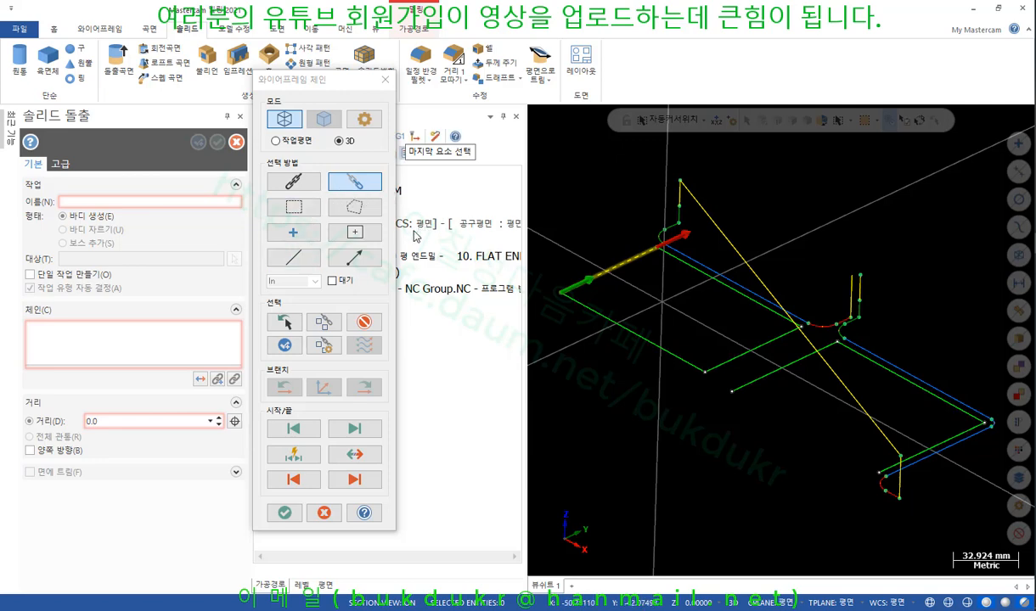
pyautogui.click(579, 307)
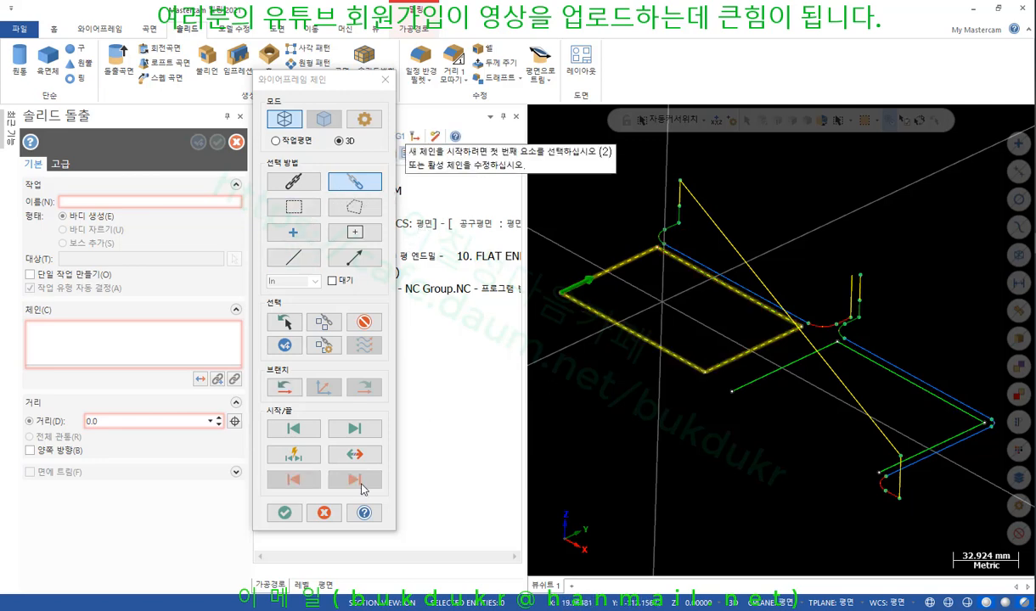
pyautogui.click(285, 512)
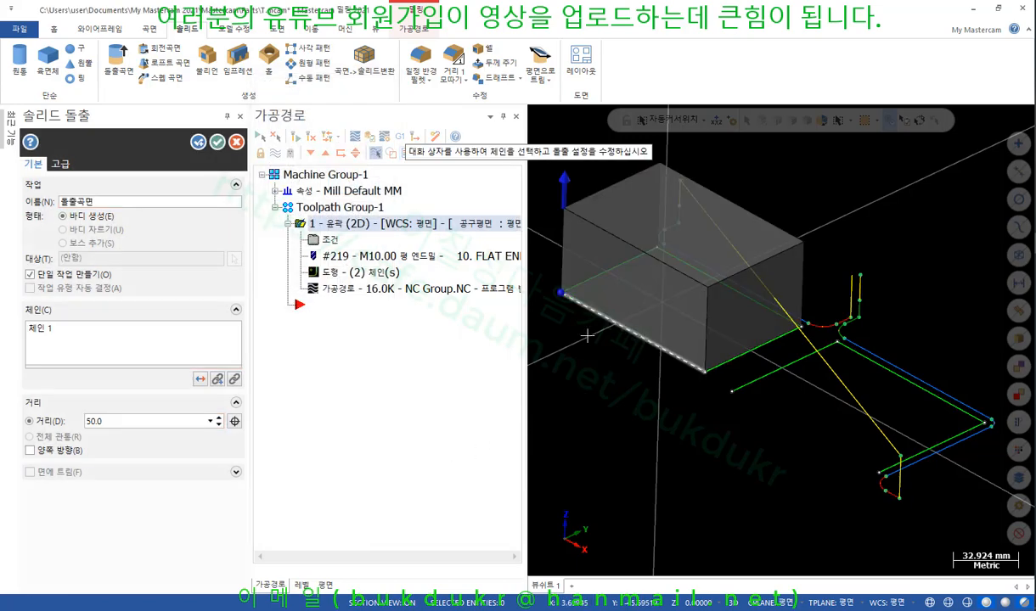
# Reverse the extrusion, enable both directions, set the distance to 20 and create the solid body
pyautogui.click(199, 380)
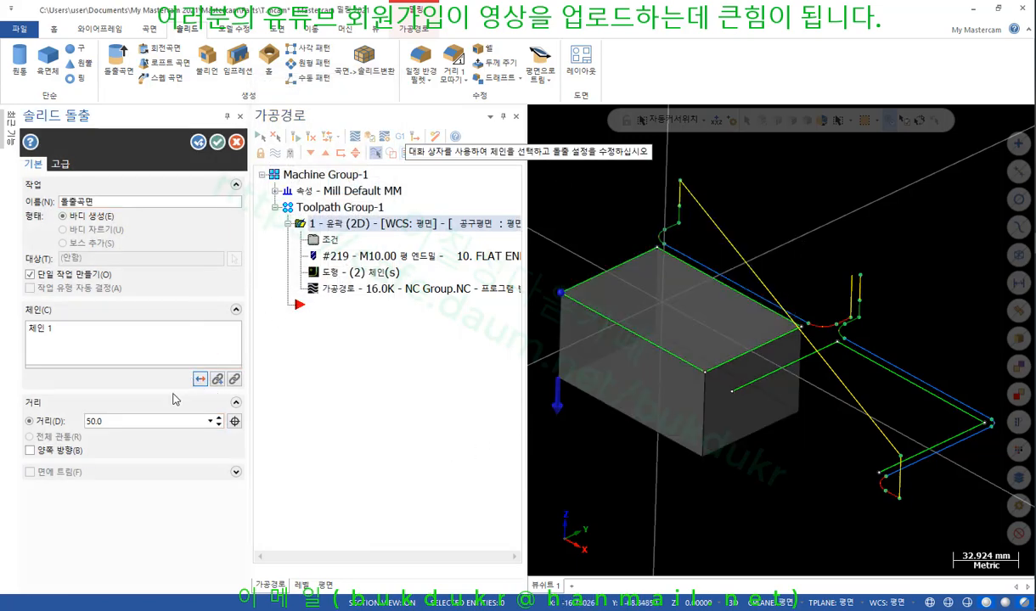
pyautogui.click(30, 451)
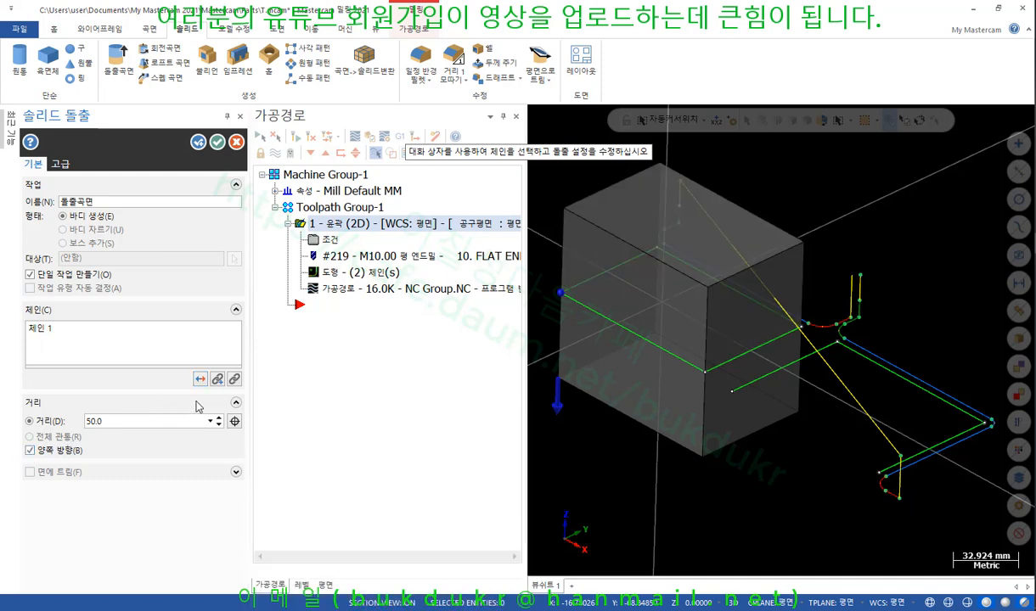
pyautogui.write('20')
pyautogui.press('Return')
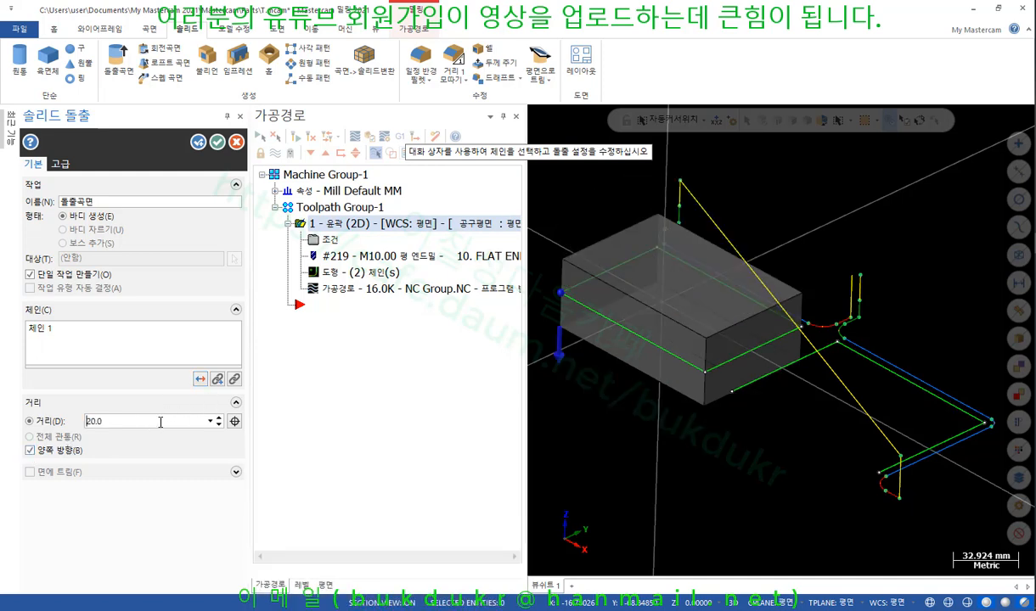
pyautogui.click(217, 142)
# Open the contour operation's parameters and preview the pocket, facing, slot mill and model chamfer toolpath types
pyautogui.scroll(1, 633, 255)
pyautogui.moveTo(633, 255); pyautogui.dragTo(555, 259, button='middle')
pyautogui.click(99, 241)
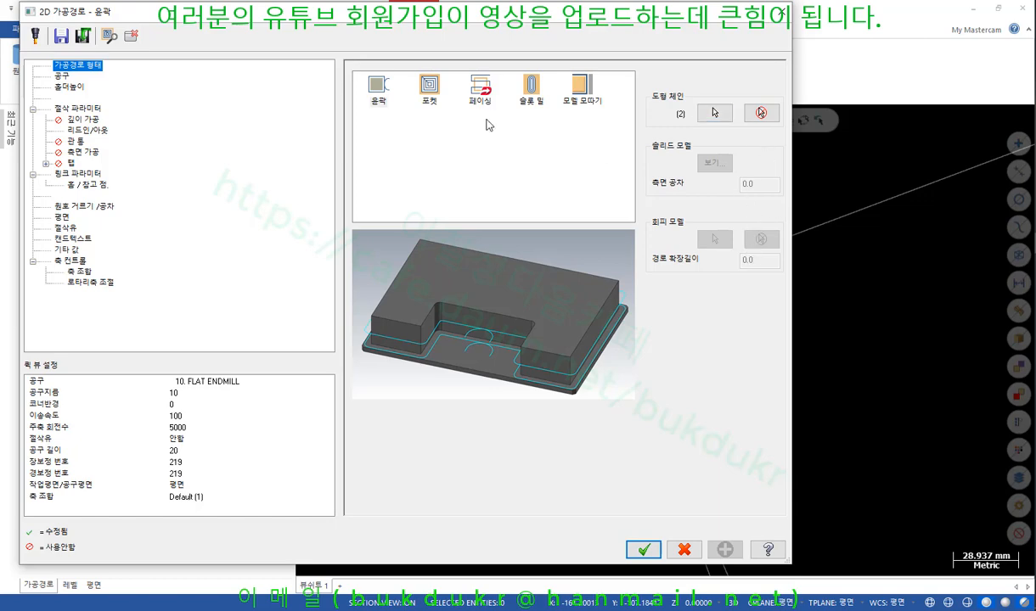
pyautogui.click(430, 92)
pyautogui.click(485, 92)
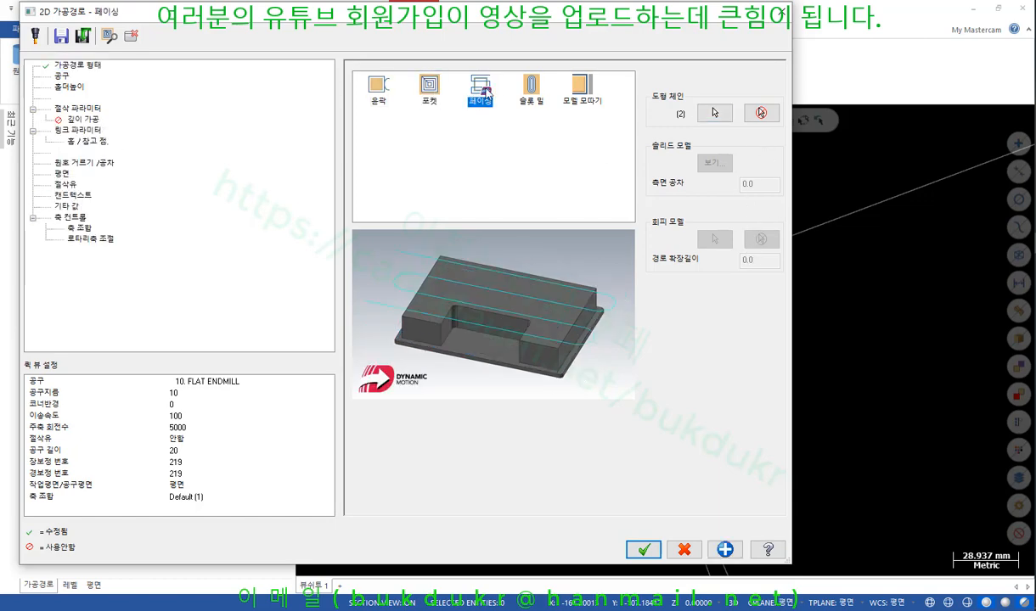
pyautogui.click(533, 89)
pyautogui.click(582, 89)
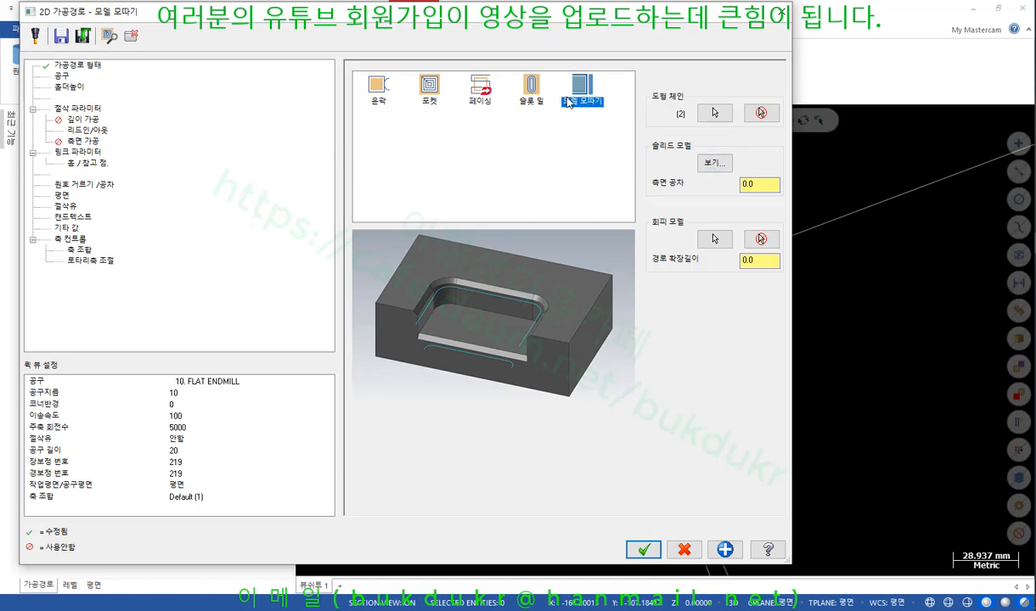
# Switch the toolpath type back to contour and set the 10 mm flat endmill's tool number to 1
pyautogui.click(386, 87)
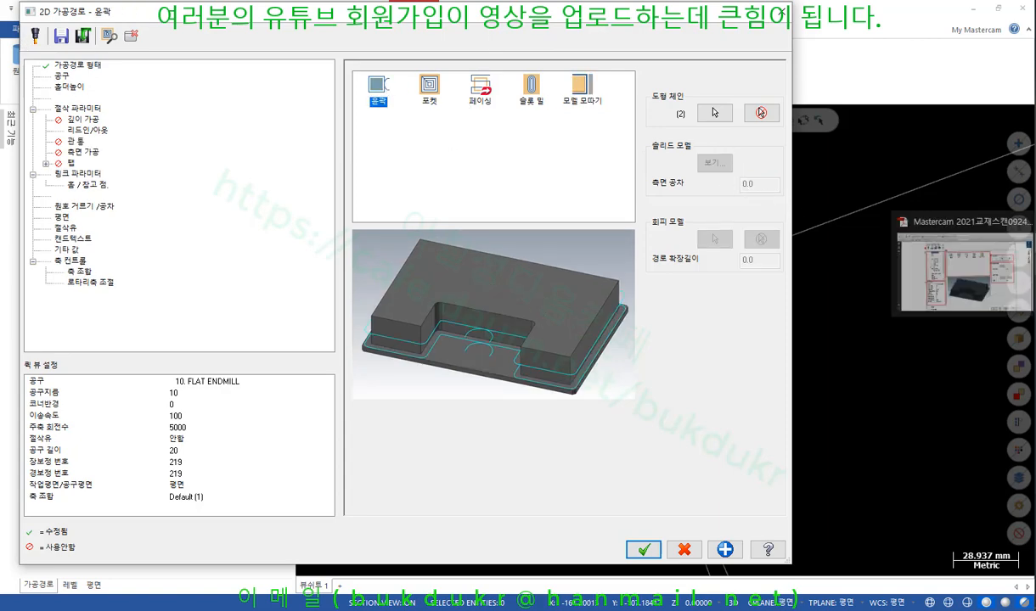
pyautogui.click(917, 252)
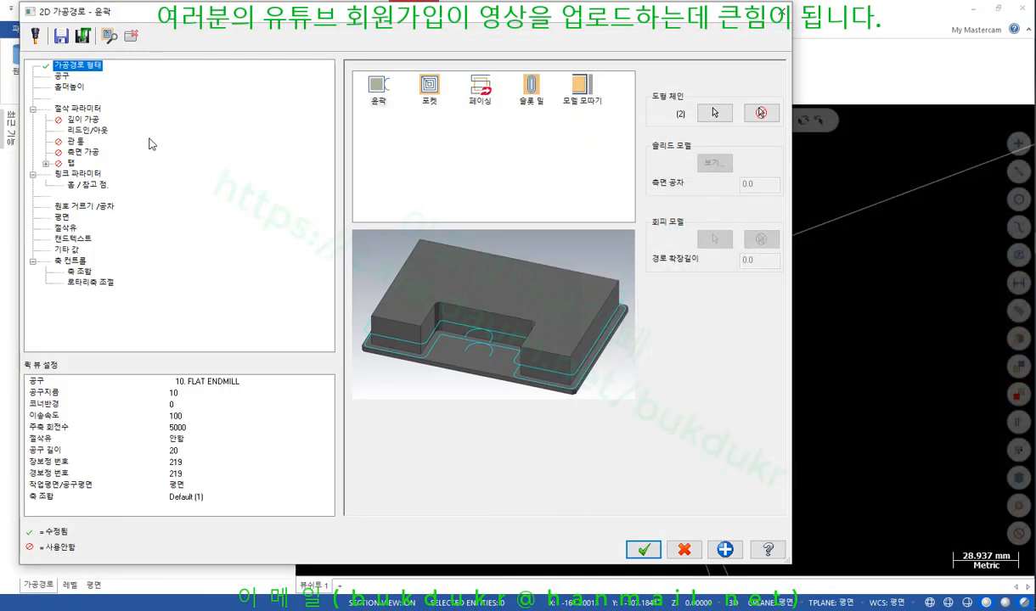
pyautogui.click(62, 77)
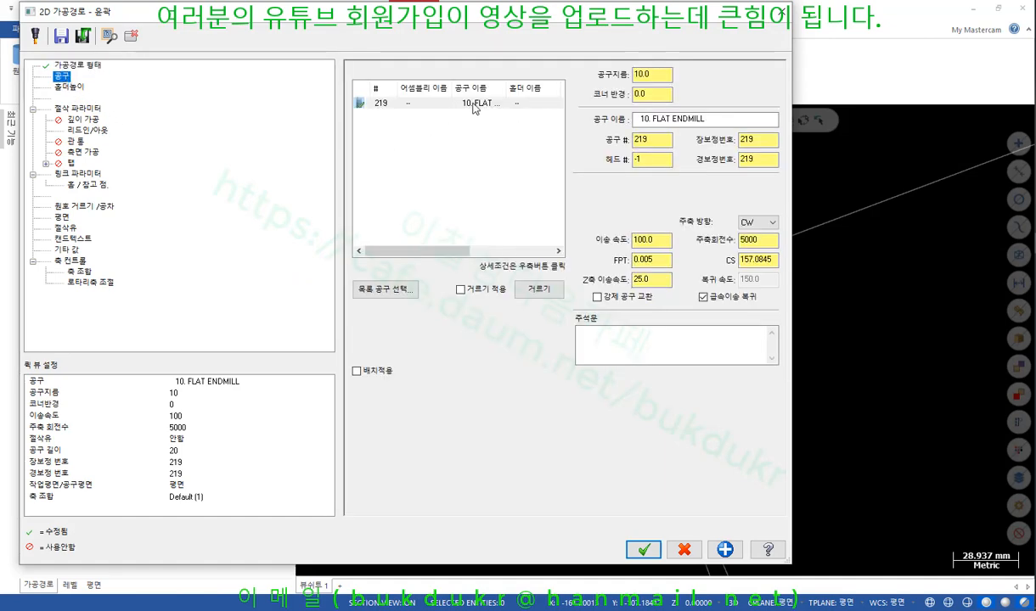
pyautogui.doubleClick(382, 105)
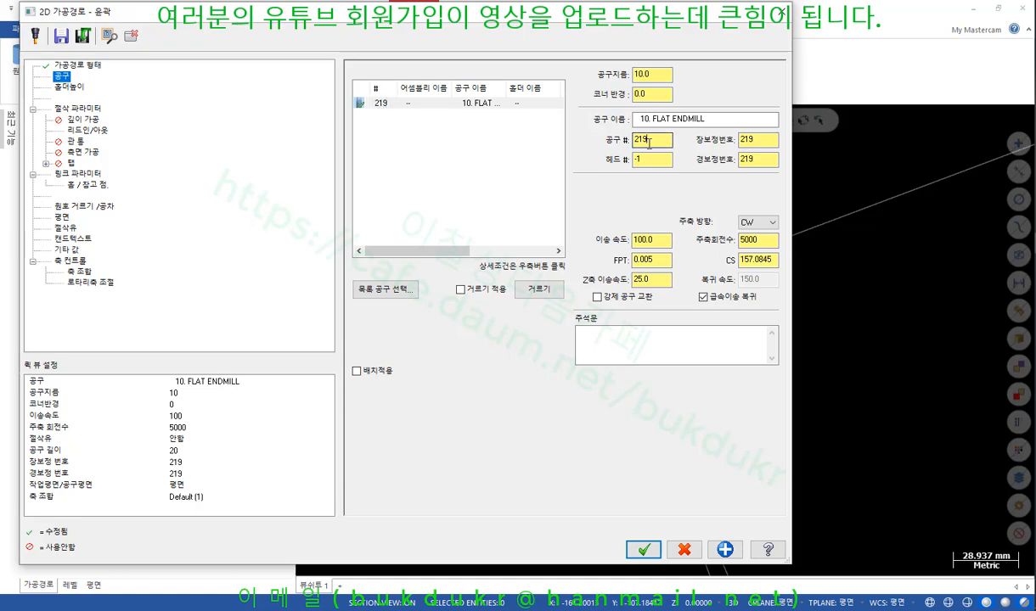
pyautogui.moveTo(647, 140); pyautogui.dragTo(609, 148)
pyautogui.write('1')
pyautogui.press('Tab')
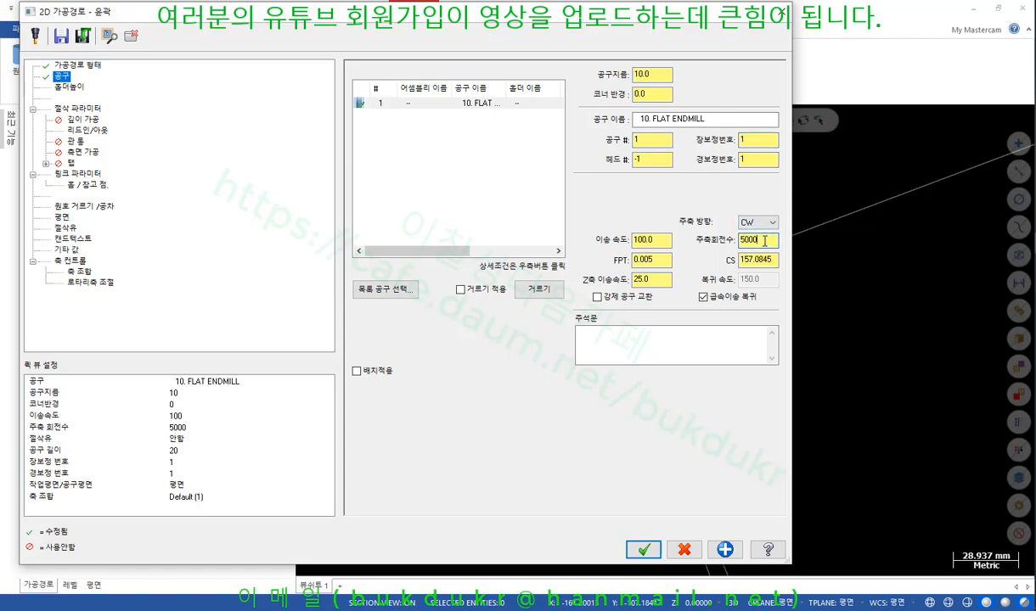
# Review tool 1's plunge feed rate and its defined cutting diameter, overall length and cutting length
pyautogui.click(652, 281)
pyautogui.moveTo(648, 279); pyautogui.dragTo(619, 270)
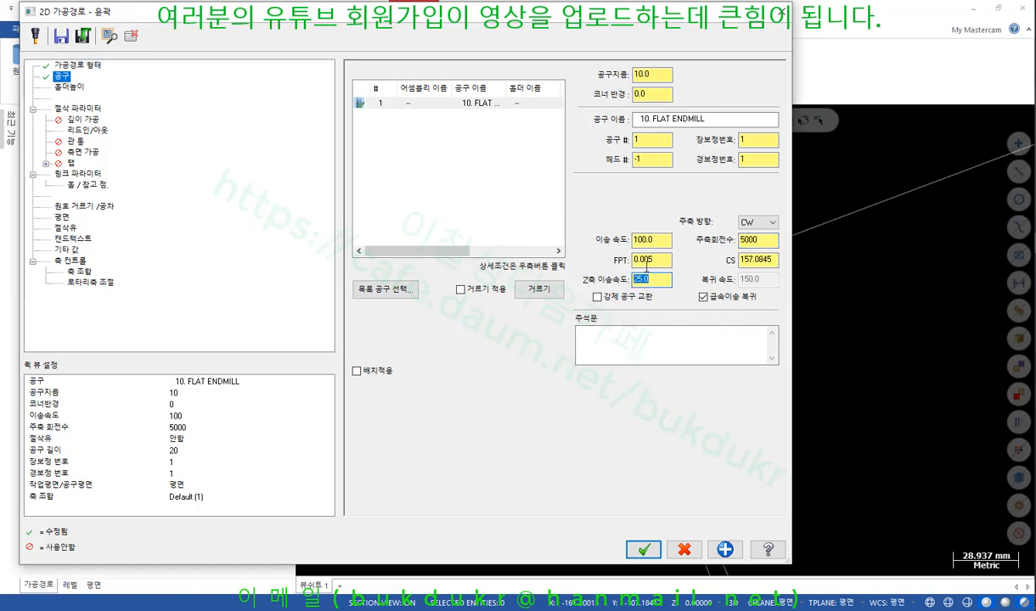
pyautogui.doubleClick(436, 105)
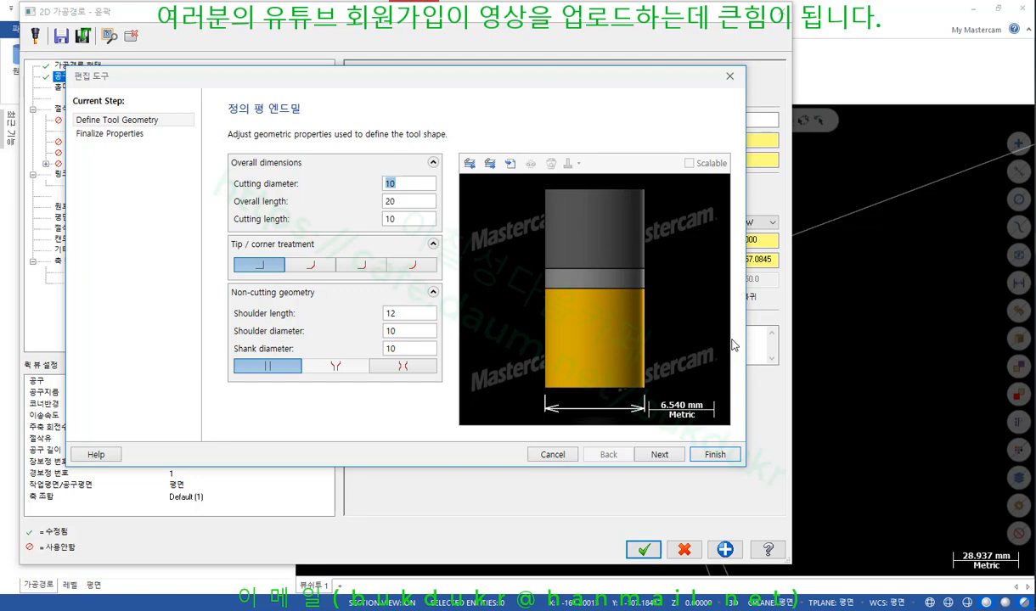
pyautogui.click(414, 202)
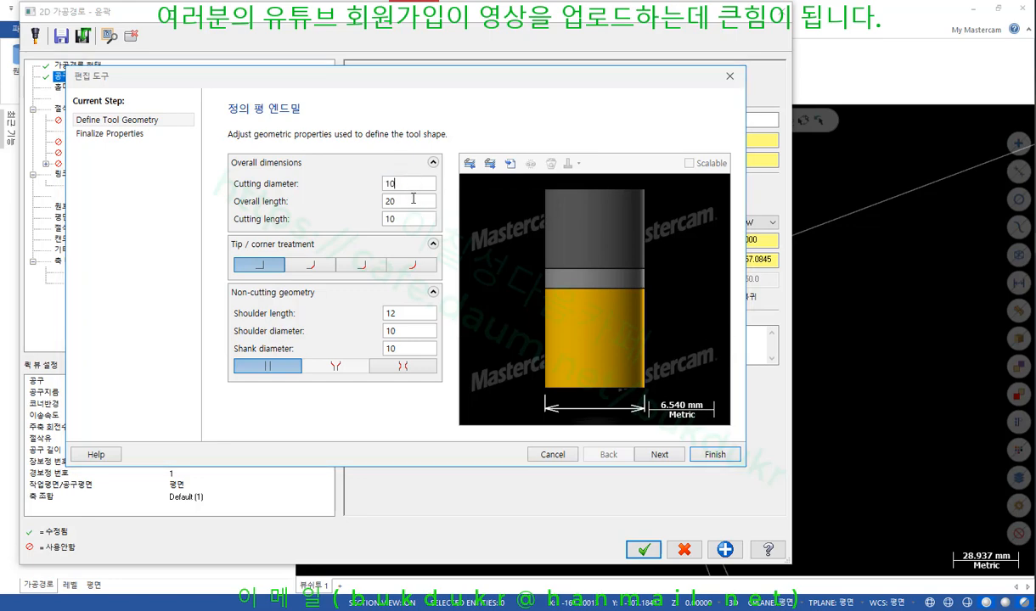
pyautogui.click(405, 219)
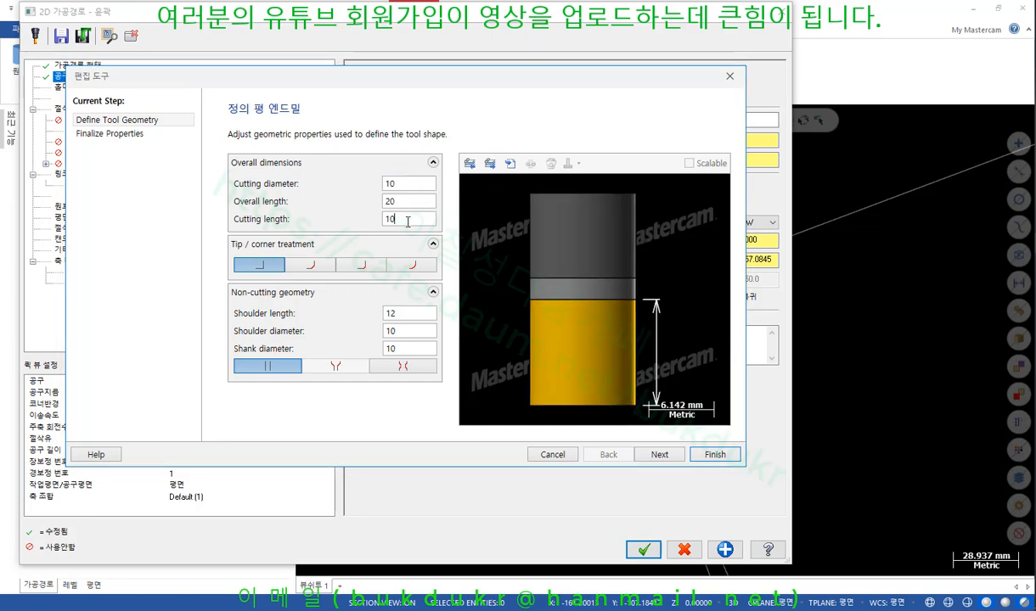
pyautogui.click(410, 184)
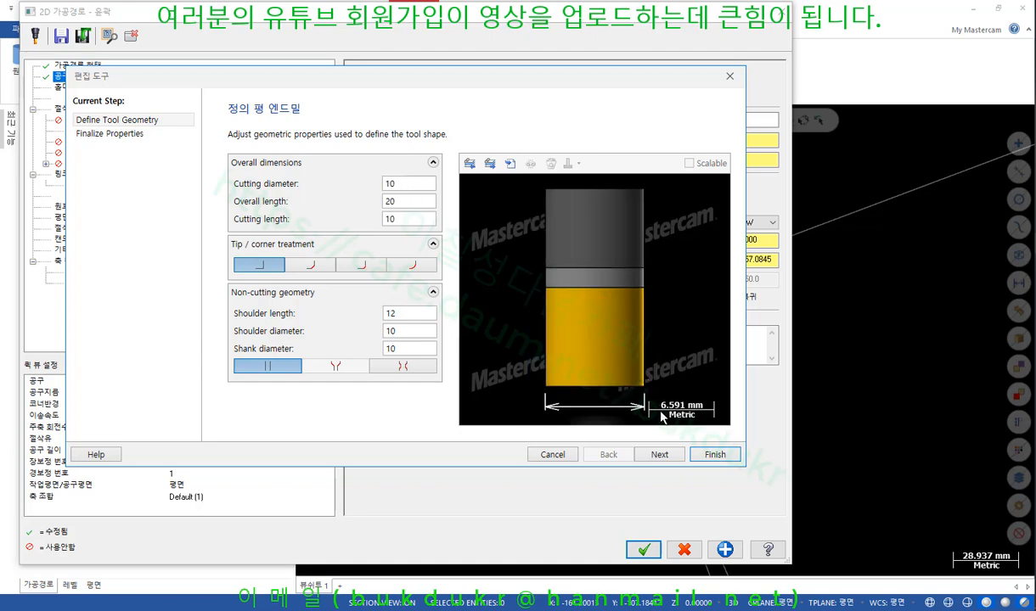
pyautogui.click(713, 455)
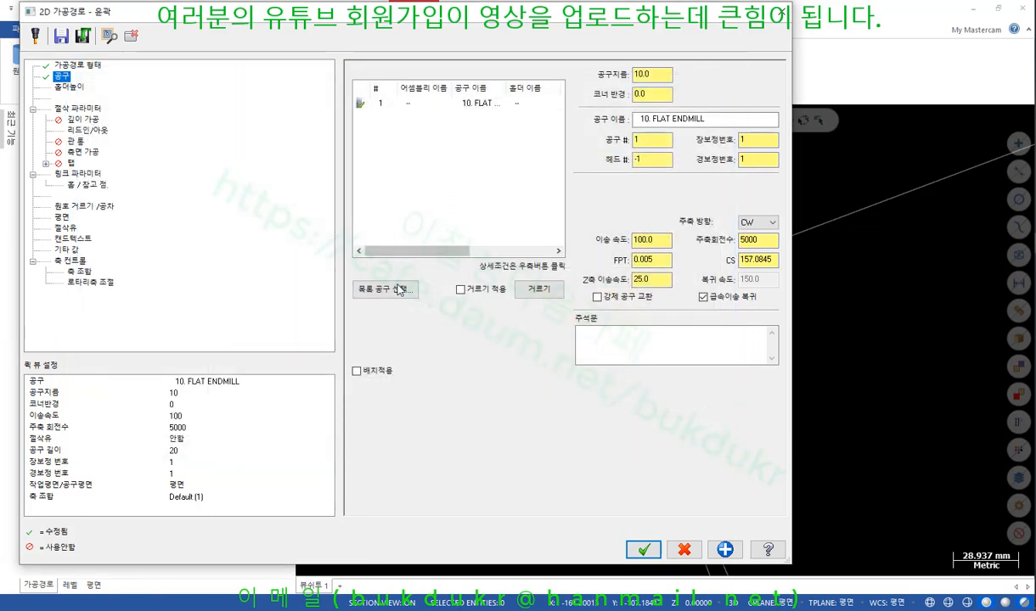
# Filter the tool library to flat end mills only and add the 10 mm FLAT END MILL to the operation
pyautogui.click(387, 289)
pyautogui.click(412, 160)
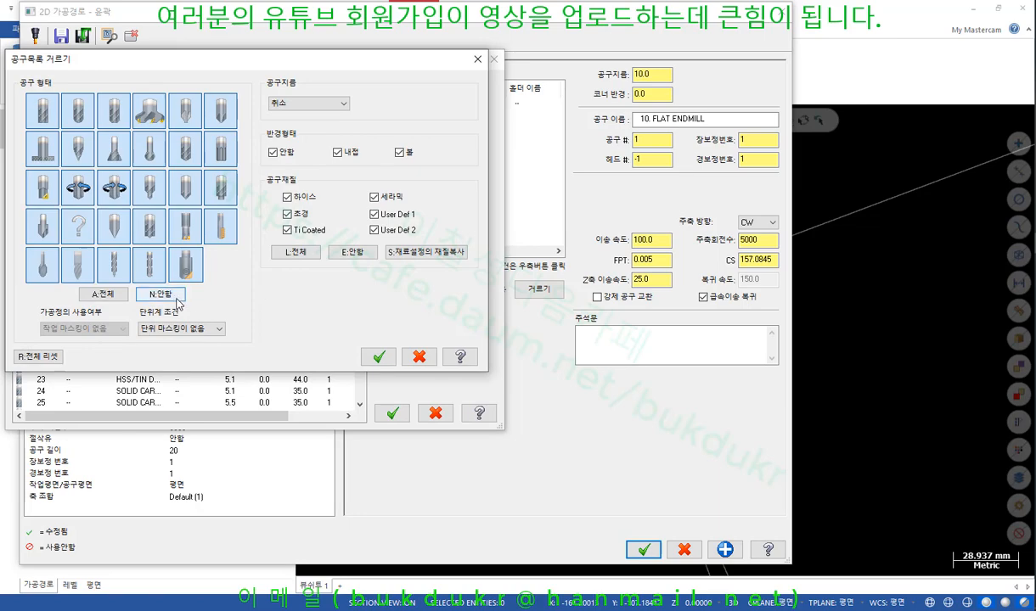
pyautogui.click(162, 293)
pyautogui.click(42, 110)
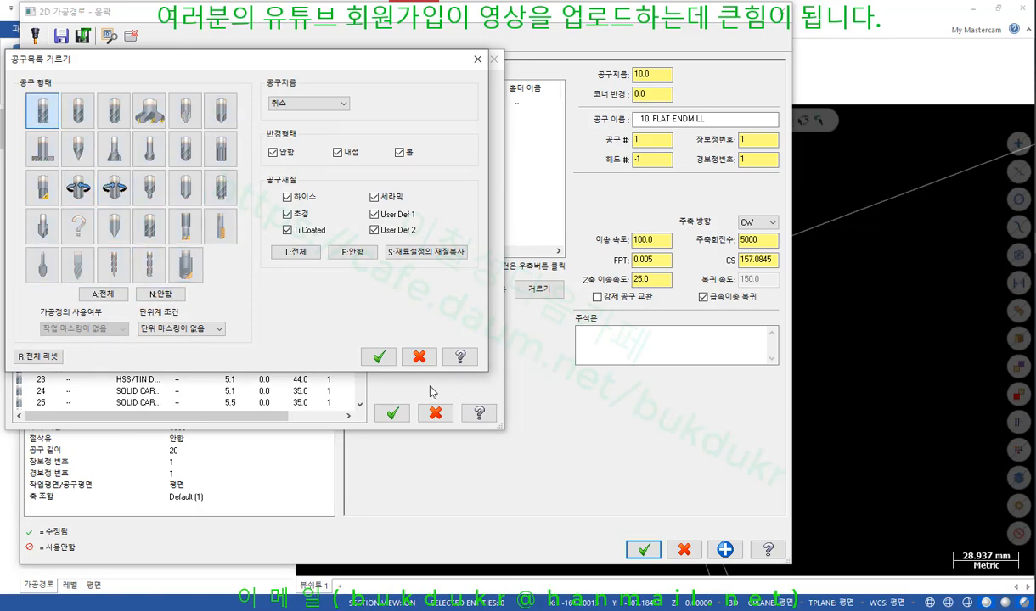
pyautogui.click(389, 356)
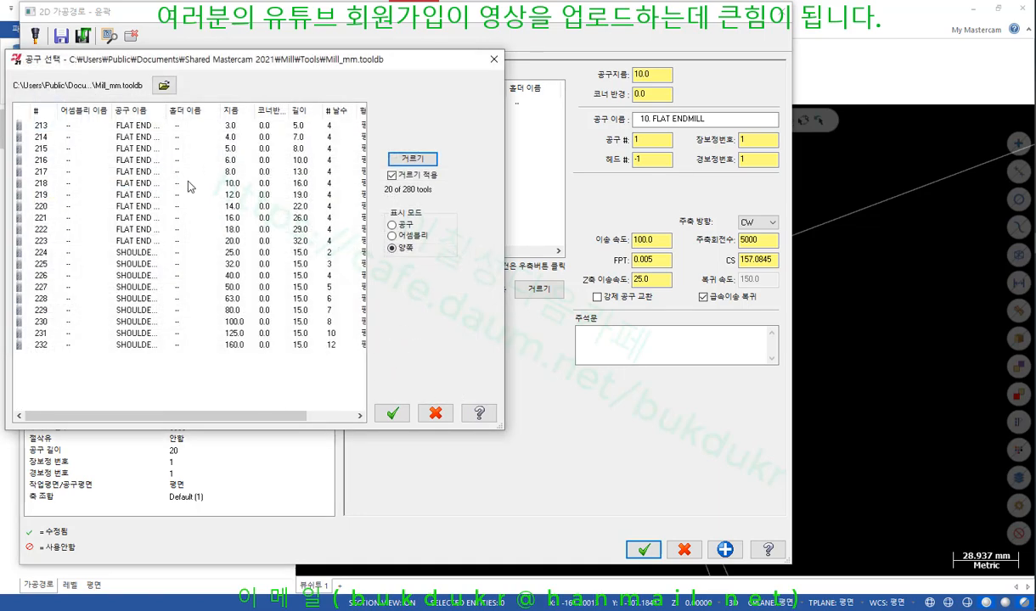
pyautogui.doubleClick(144, 184)
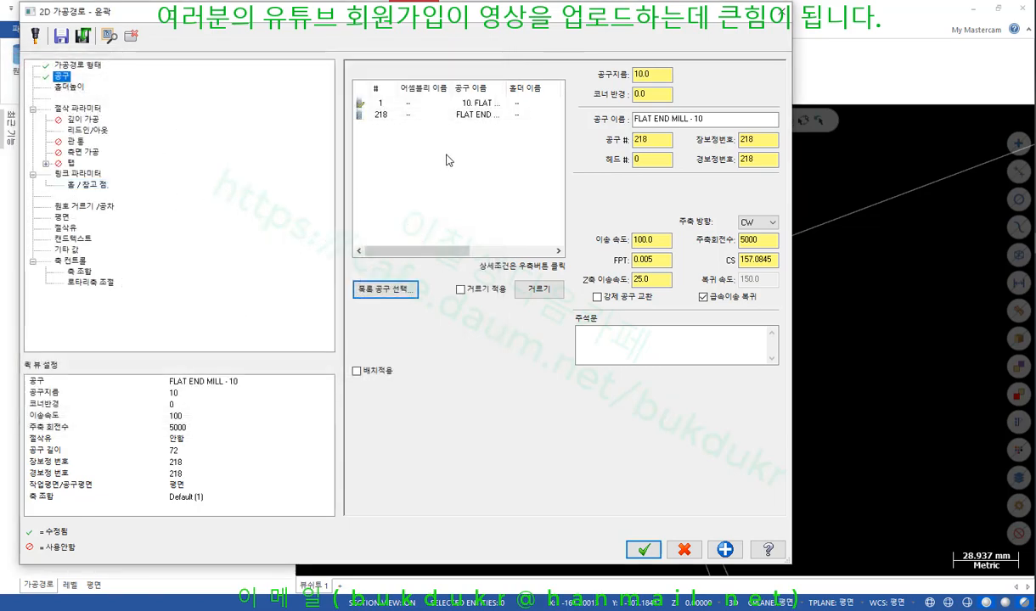
# Edit the added 10 mm flat end mill's geometry, setting its shoulder diameter to 10
pyautogui.click(468, 117)
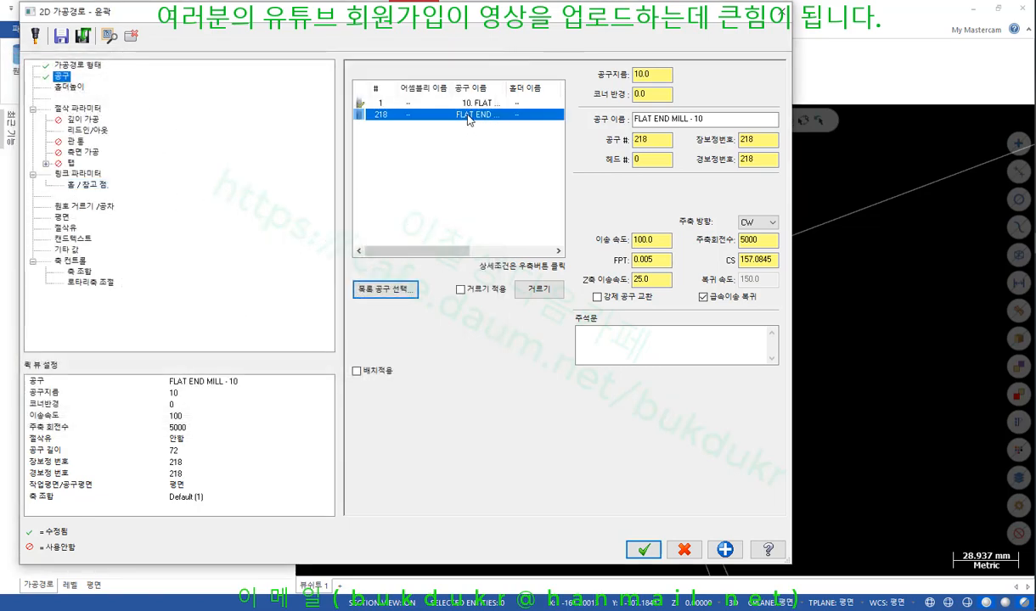
pyautogui.doubleClick(467, 117)
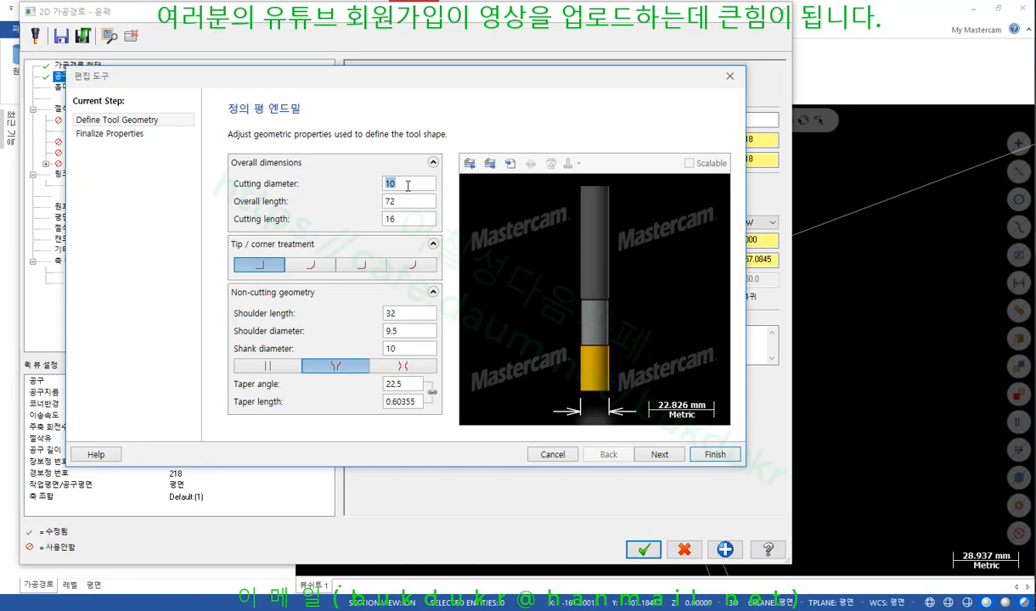
pyautogui.click(408, 186)
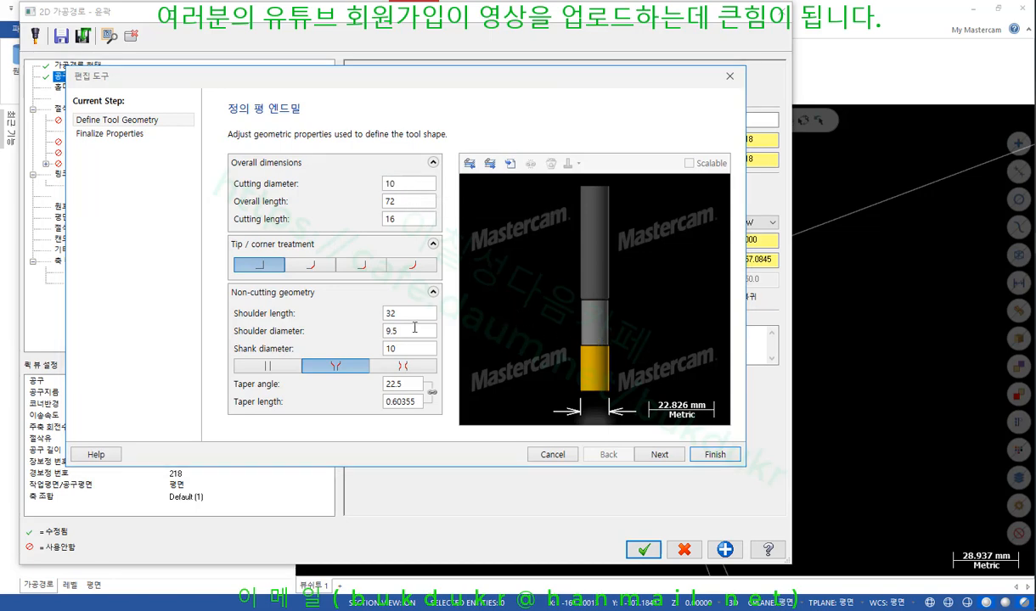
pyautogui.click(395, 331)
pyautogui.write('10')
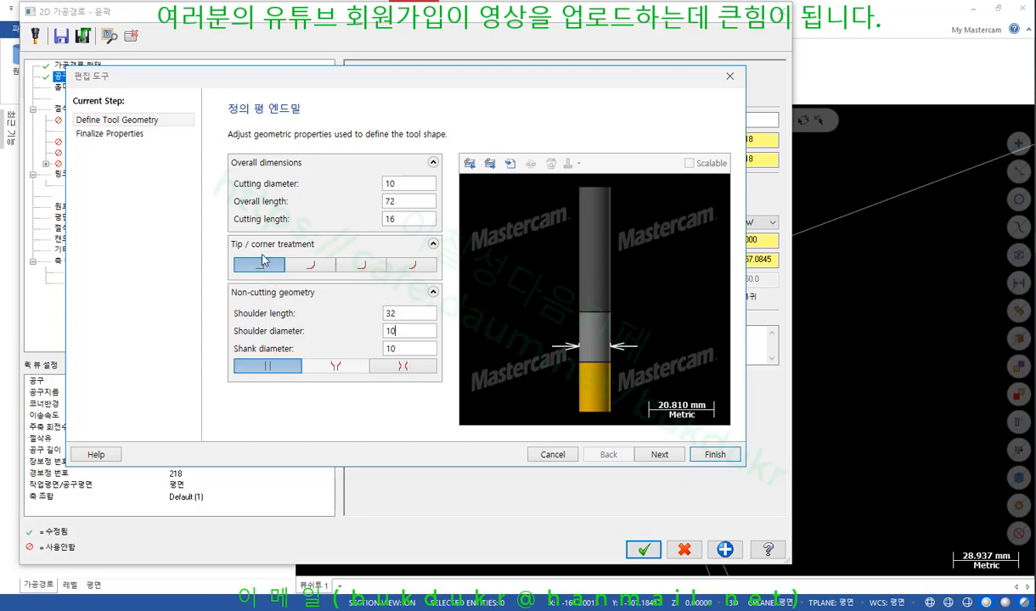
# Set the end mill's tool number to 2 in its final properties, with length and diameter offsets of 2
pyautogui.click(660, 455)
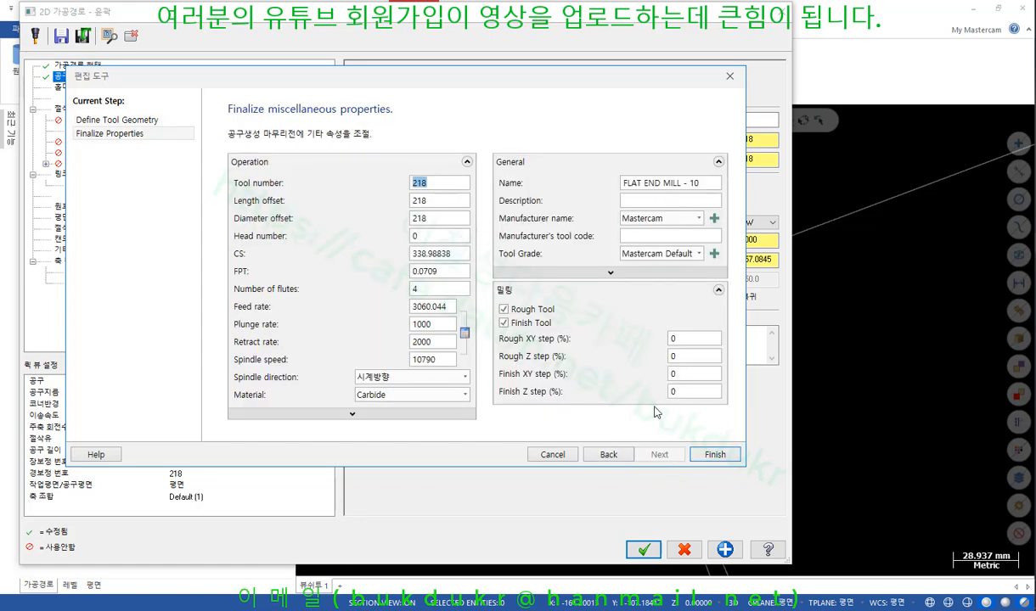
pyautogui.write('1')
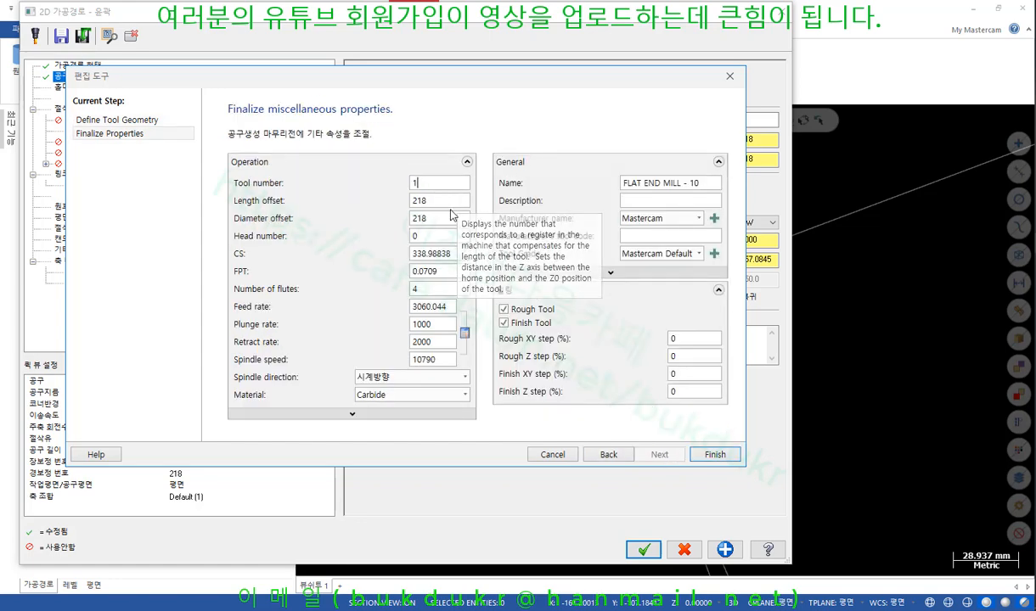
pyautogui.doubleClick(429, 185)
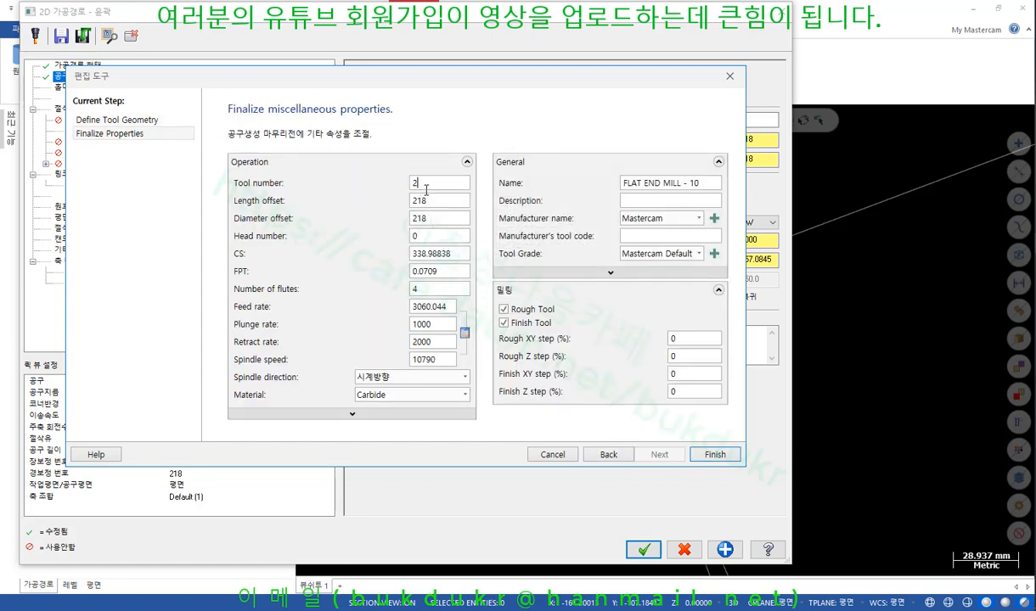
pyautogui.click(440, 204)
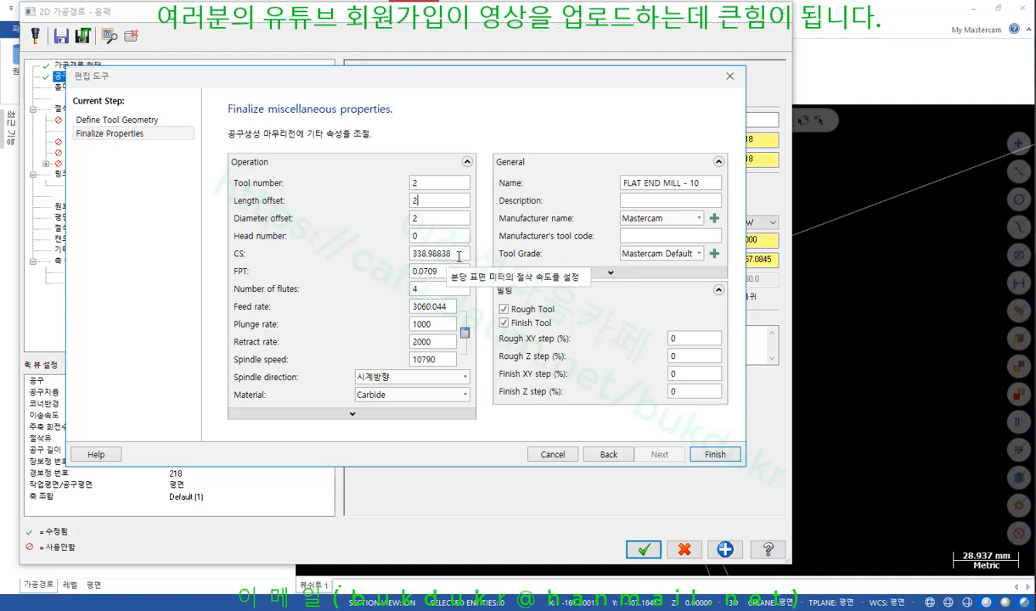
# Set the end mill's cutting speed (CS) to 100 and its feed rate to 1000
pyautogui.click(458, 256)
pyautogui.moveTo(458, 256); pyautogui.dragTo(330, 262)
pyautogui.write('1')
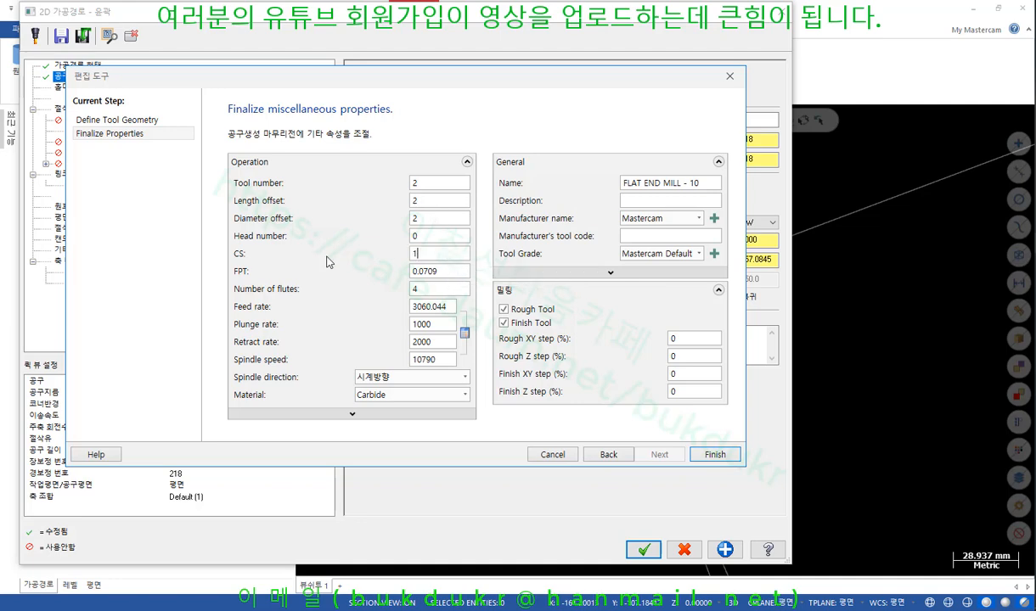
pyautogui.write('00')
pyautogui.press('Tab')
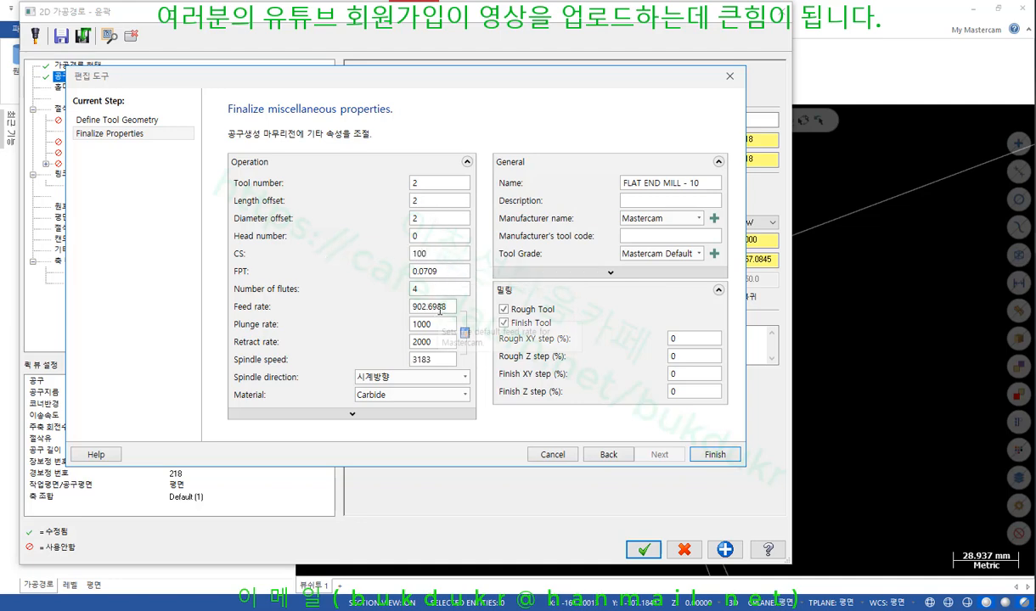
pyautogui.moveTo(451, 306); pyautogui.dragTo(392, 339)
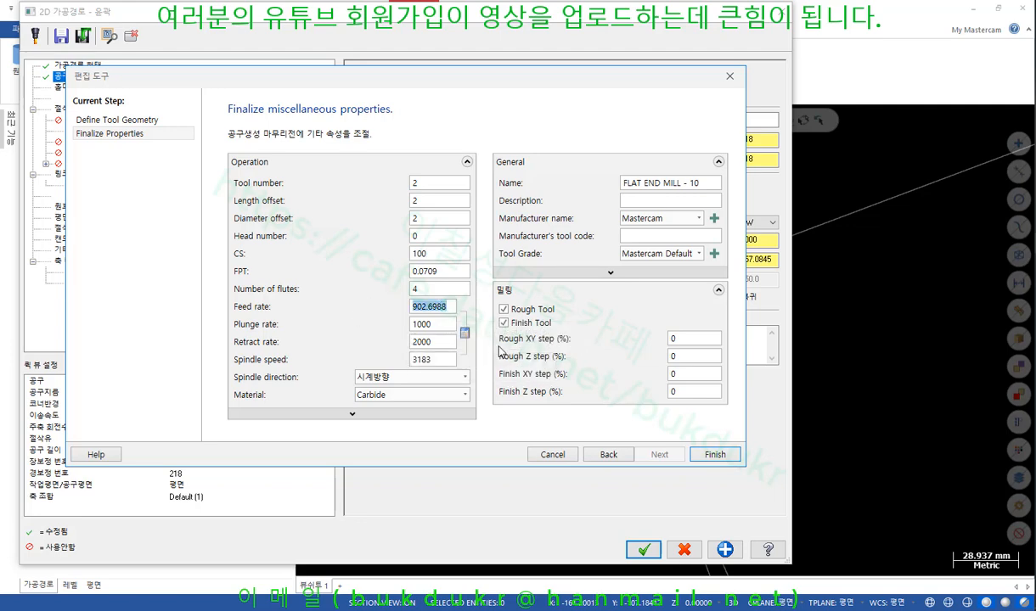
pyautogui.write('1000')
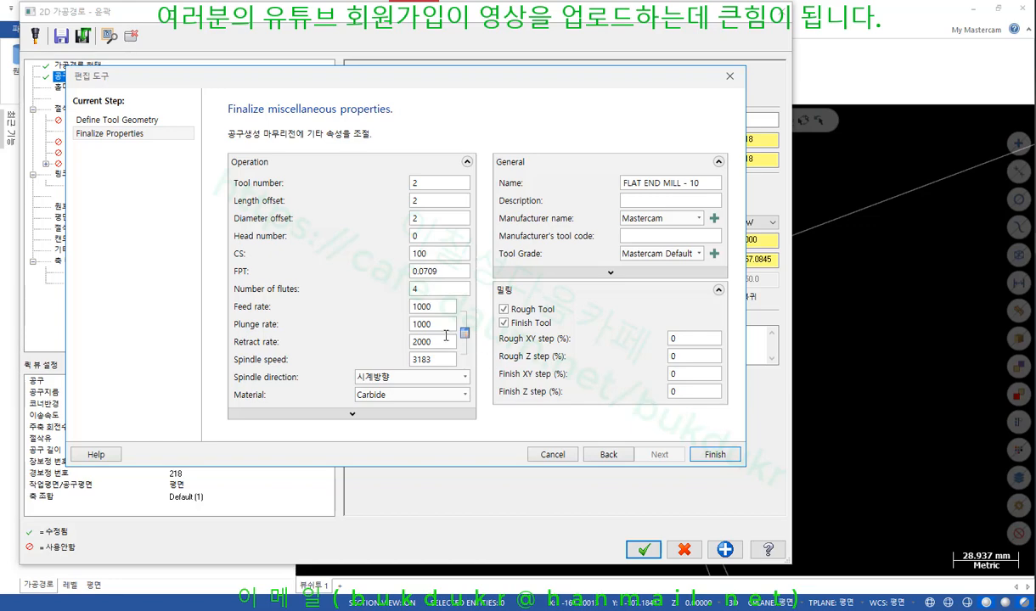
# Set the spindle speed to 3000, keep Carbide material and 4 flutes, and finish the tool definition
pyautogui.click(436, 360)
pyautogui.moveTo(436, 360); pyautogui.dragTo(415, 360)
pyautogui.write('3000')
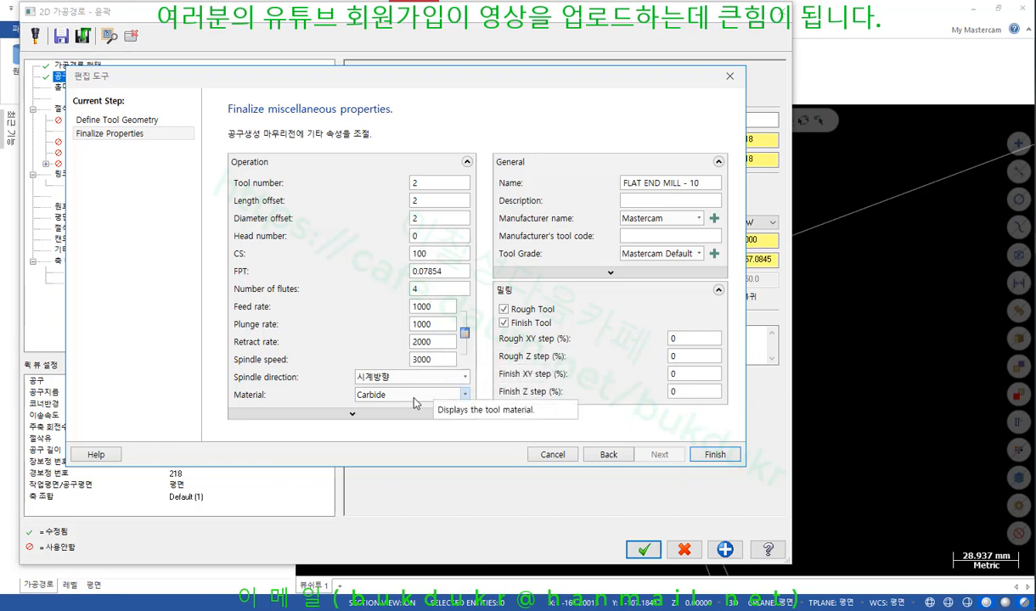
pyautogui.click(463, 396)
pyautogui.click(461, 396)
pyautogui.click(427, 291)
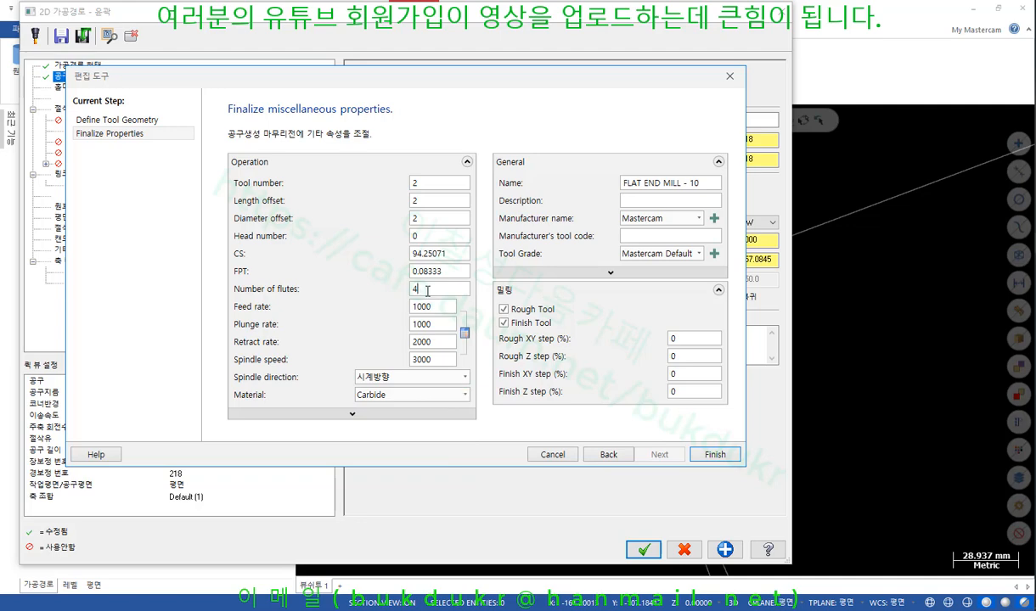
pyautogui.click(718, 455)
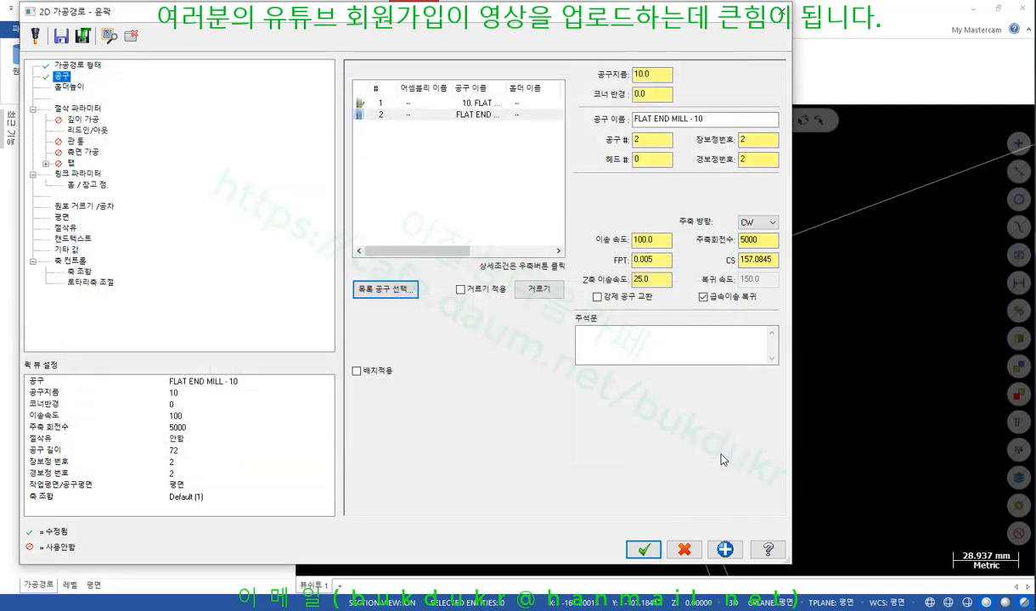
# Select tool 2 for the contour operation, check its feed and spindle values, and accept the parameters
pyautogui.click(385, 113)
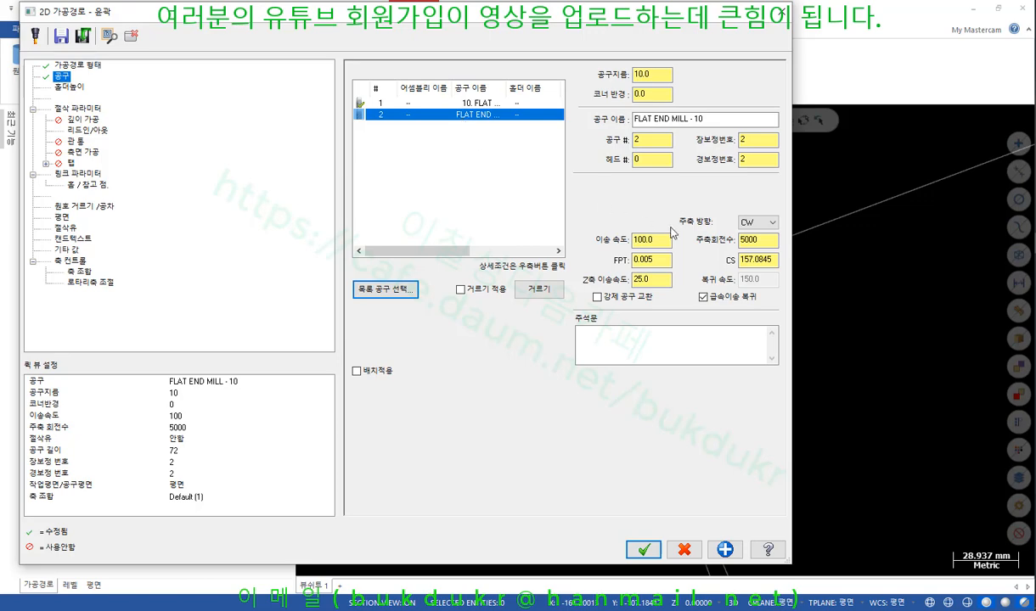
pyautogui.click(747, 240)
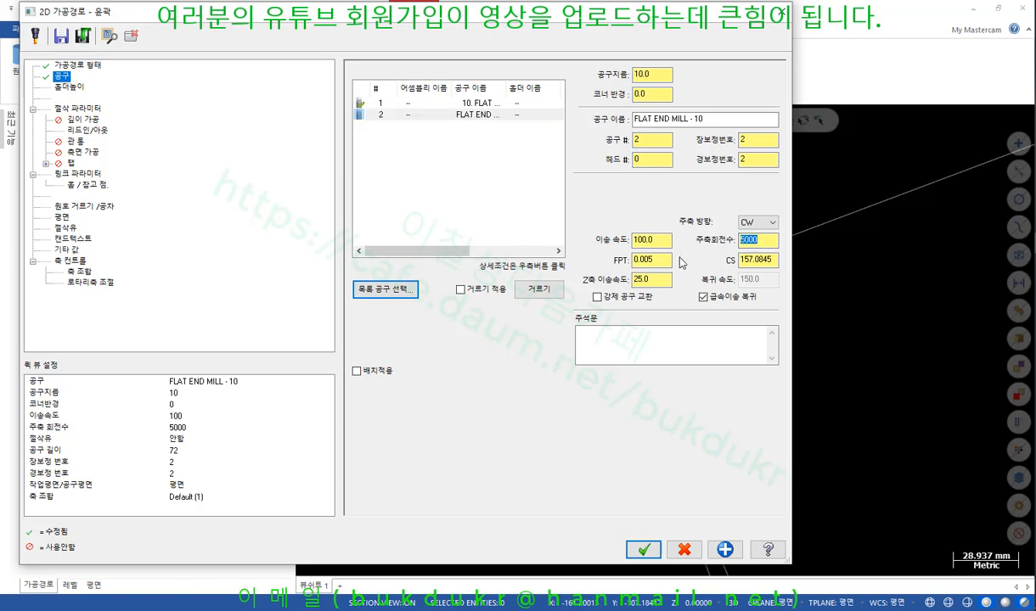
pyautogui.click(408, 116)
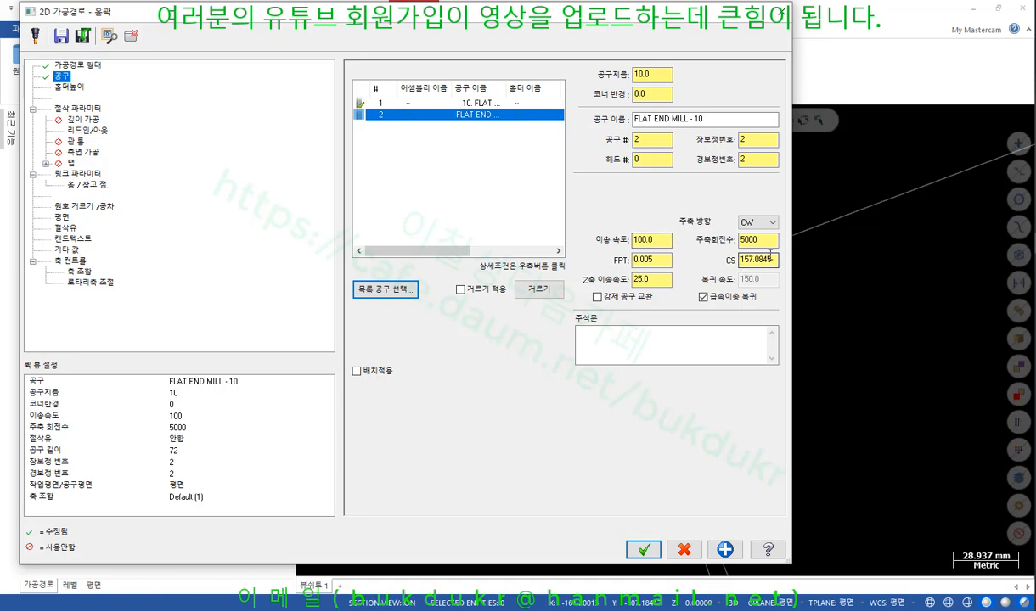
pyautogui.click(644, 549)
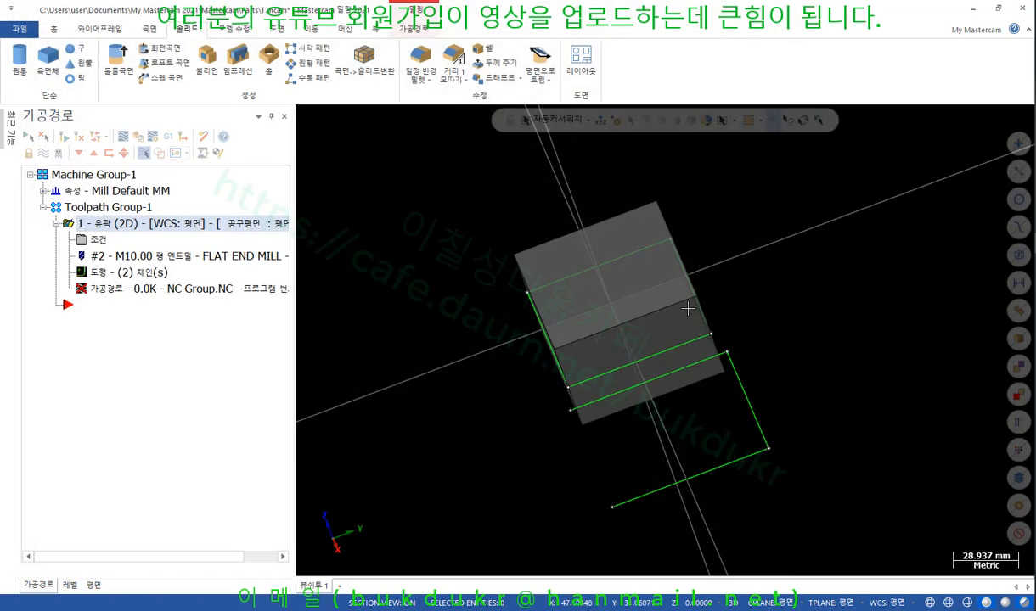
# Open the machine group's tool settings and set the feed calculation method to use the tool's values (공구조건 사용)
pyautogui.click(44, 191)
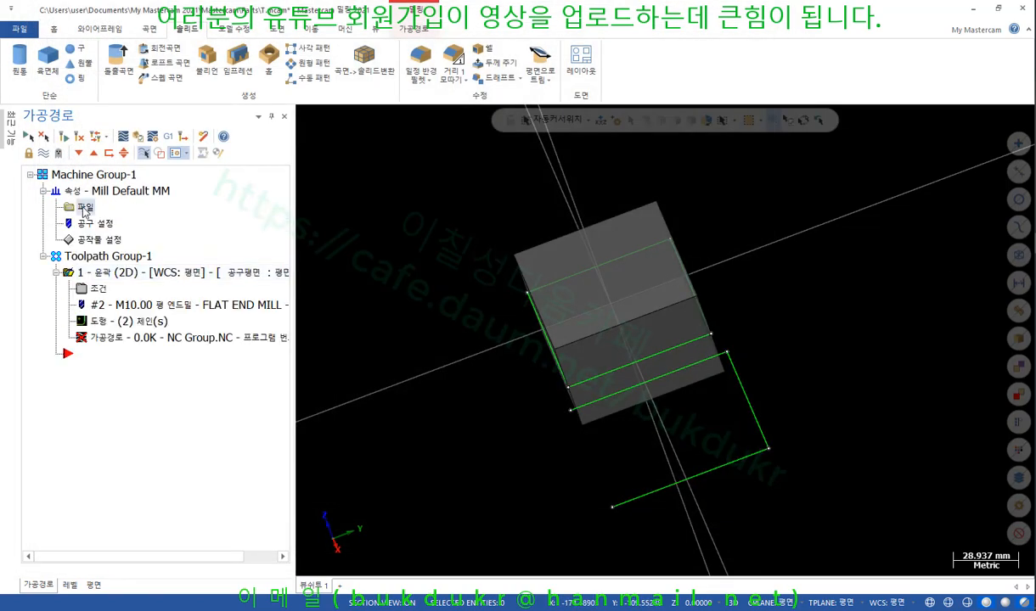
pyautogui.click(85, 213)
pyautogui.click(560, 60)
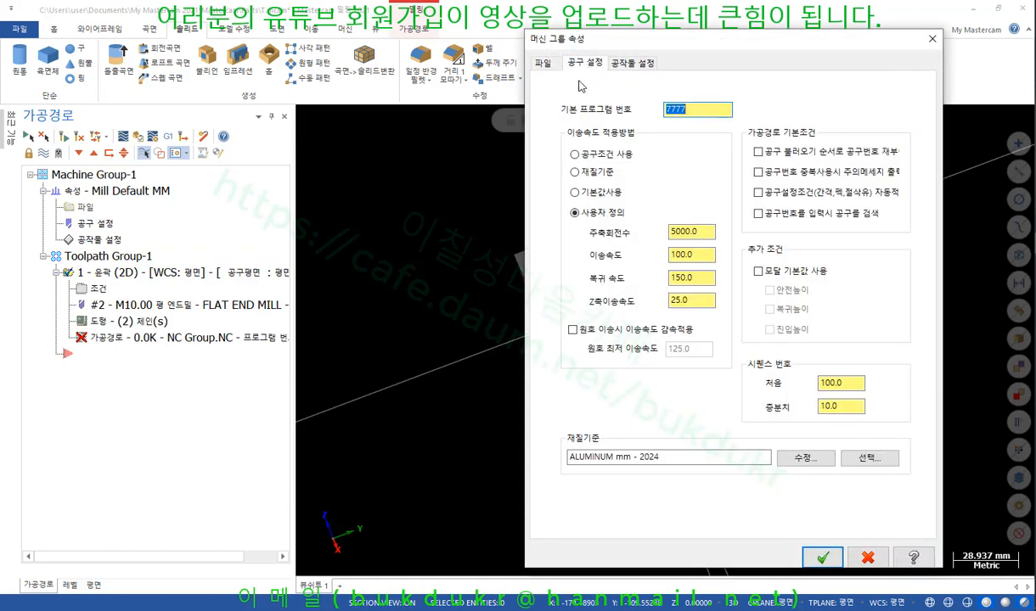
pyautogui.click(574, 154)
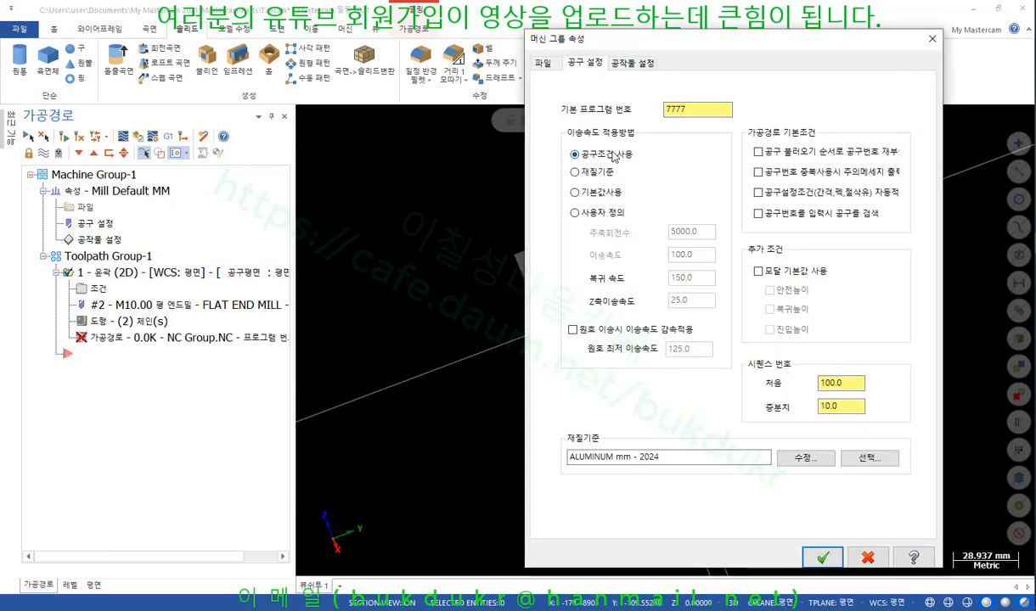
# Switch the feed calculation to user defined (사용자 정의) and review its spindle speed, feed, retract and plunge fields
pyautogui.click(592, 216)
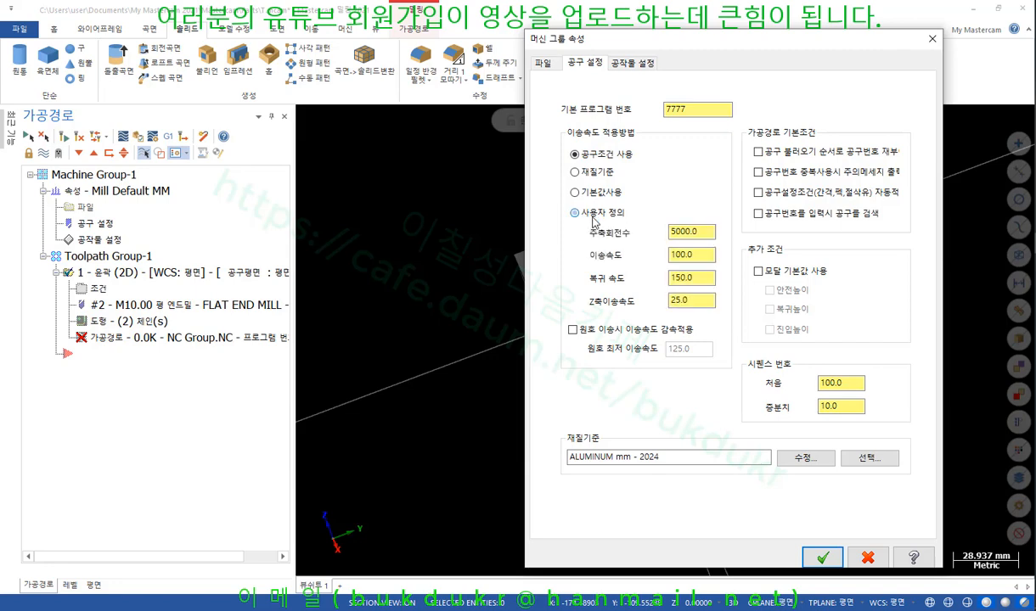
pyautogui.moveTo(712, 231); pyautogui.dragTo(654, 242)
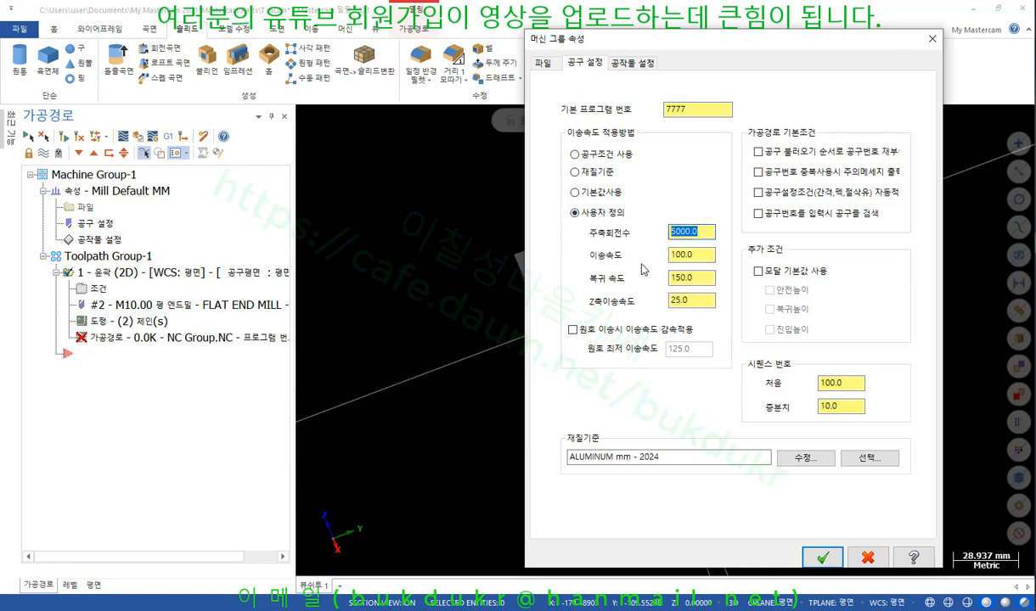
pyautogui.click(697, 257)
pyautogui.click(703, 277)
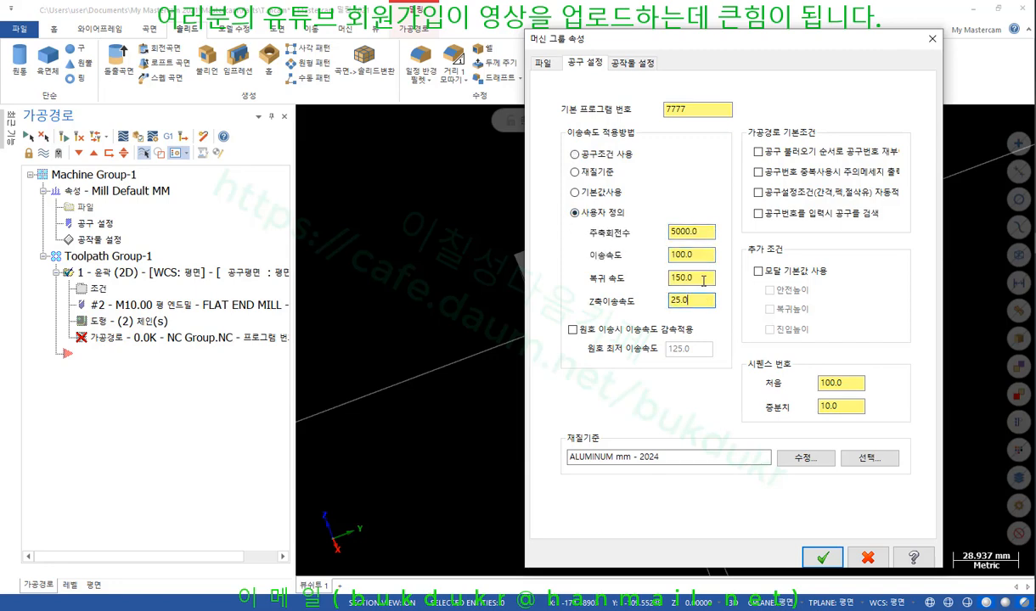
# Set the feed calculation to use tool values, toggle tool renumbering by loading order, and accept the machine group properties
pyautogui.click(584, 154)
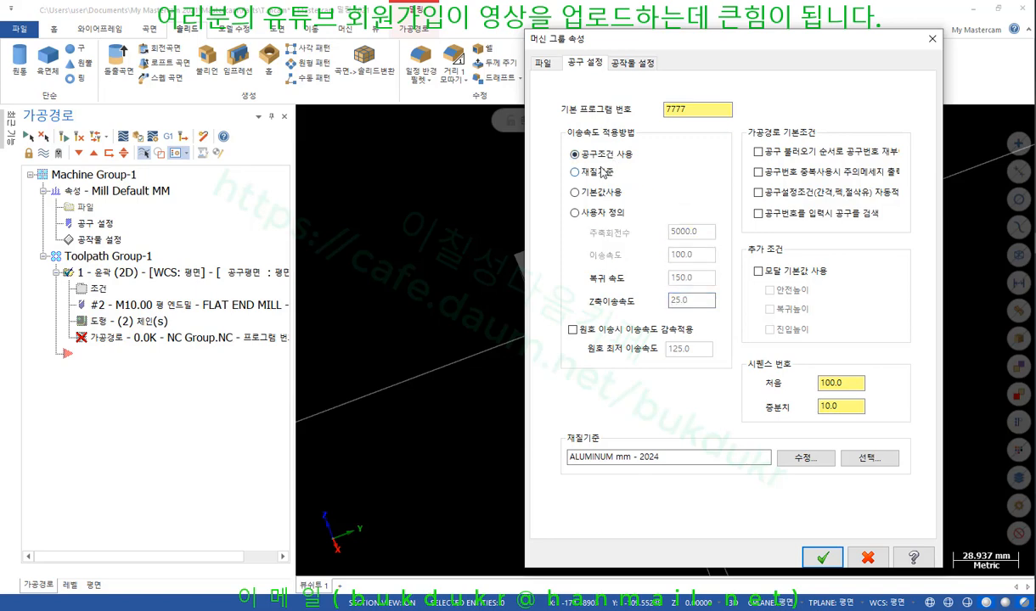
pyautogui.click(757, 152)
pyautogui.click(823, 558)
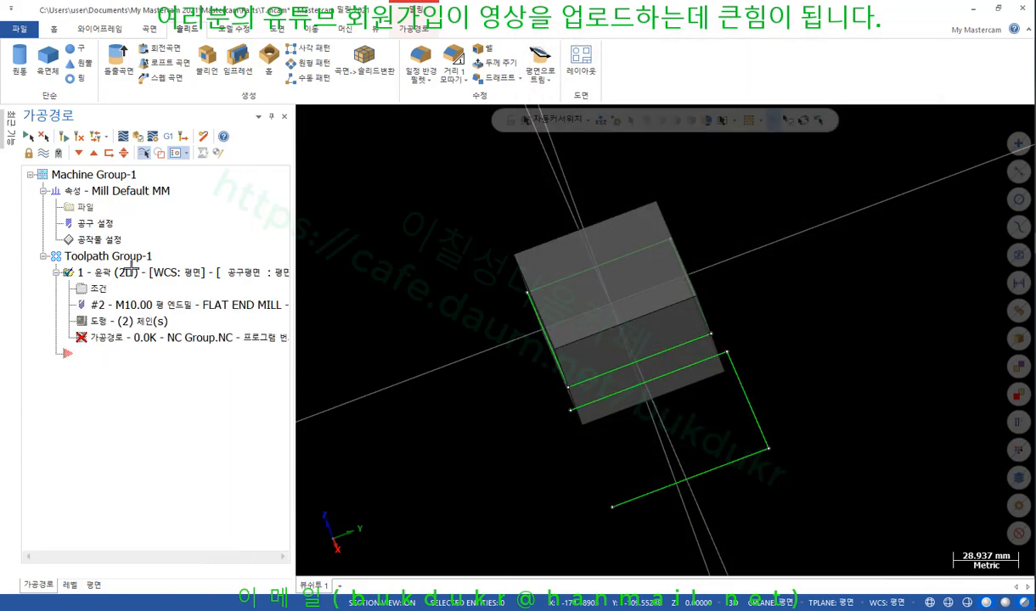
# Open the 2D contour operation's tool parameters and compare the feeds and speeds of tools 1 and 2
pyautogui.click(95, 287)
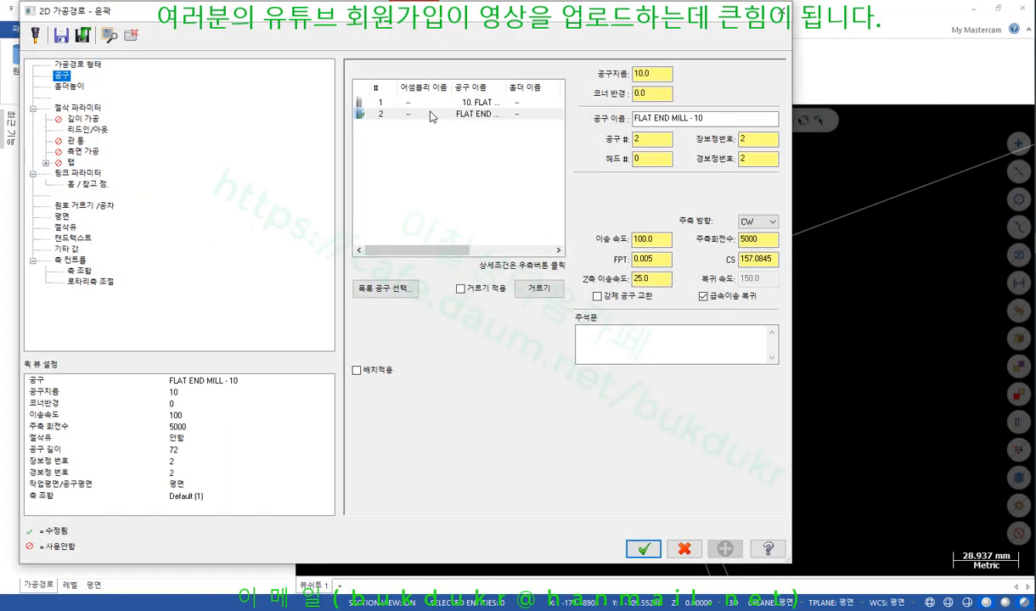
pyautogui.click(430, 115)
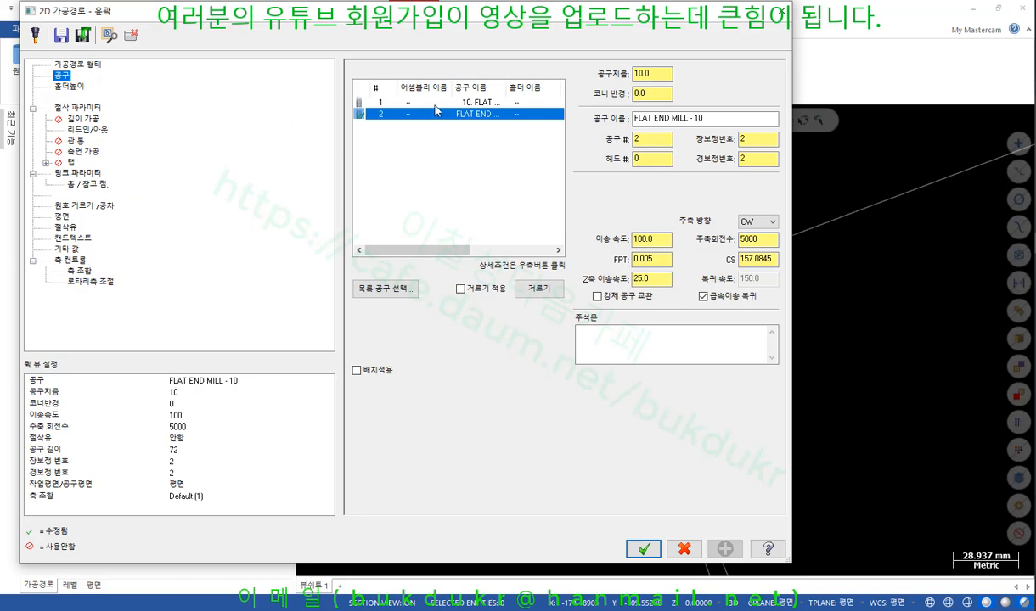
pyautogui.click(435, 104)
pyautogui.click(436, 115)
pyautogui.click(430, 102)
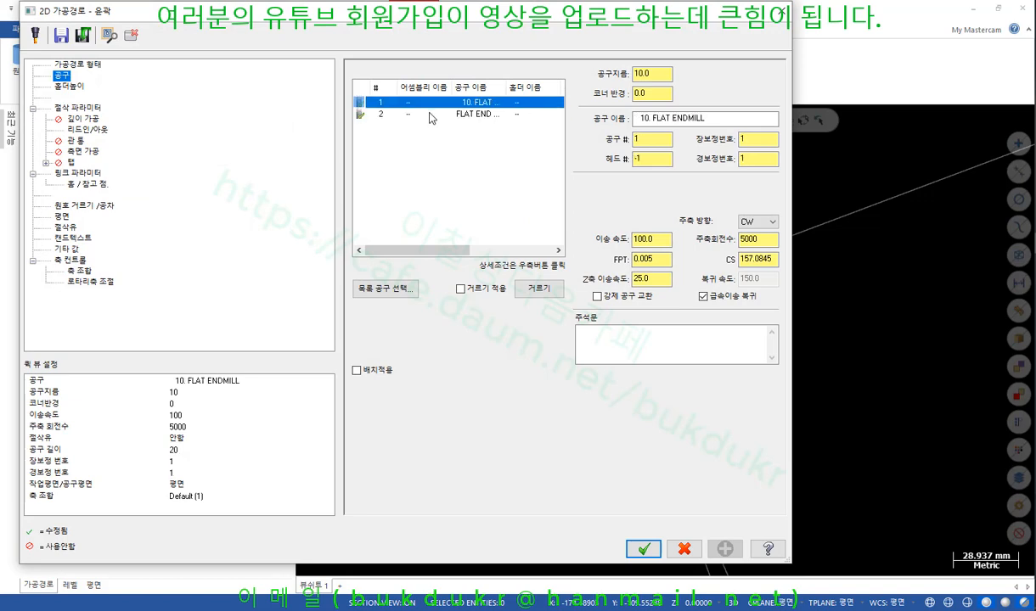
pyautogui.click(431, 115)
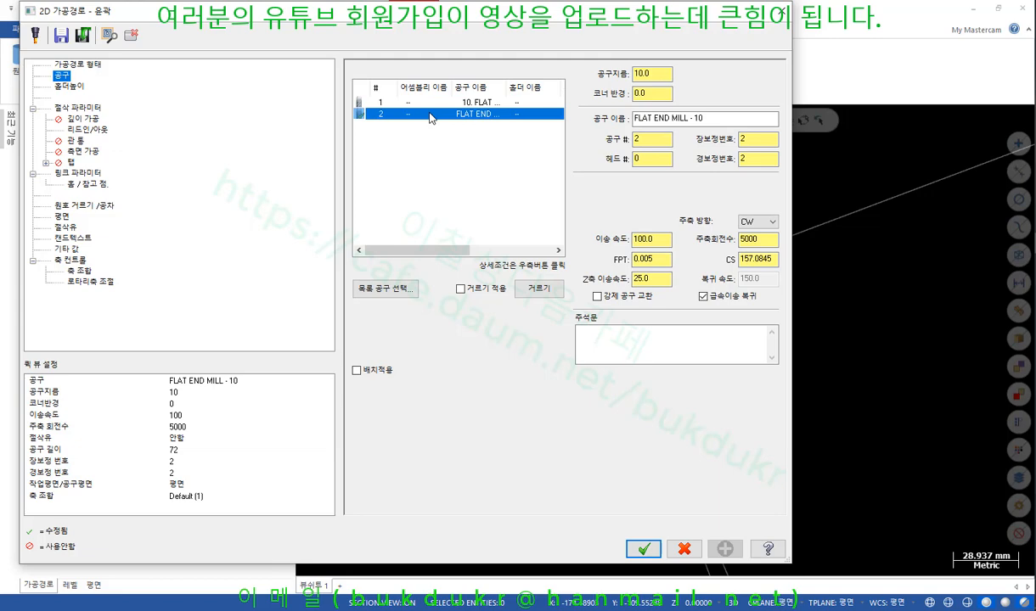
# Reinitialize the feed rate and spindle speed for tool 2, compare with tool 1, and accept with tool 2 selected
pyautogui.rightClick(431, 117)
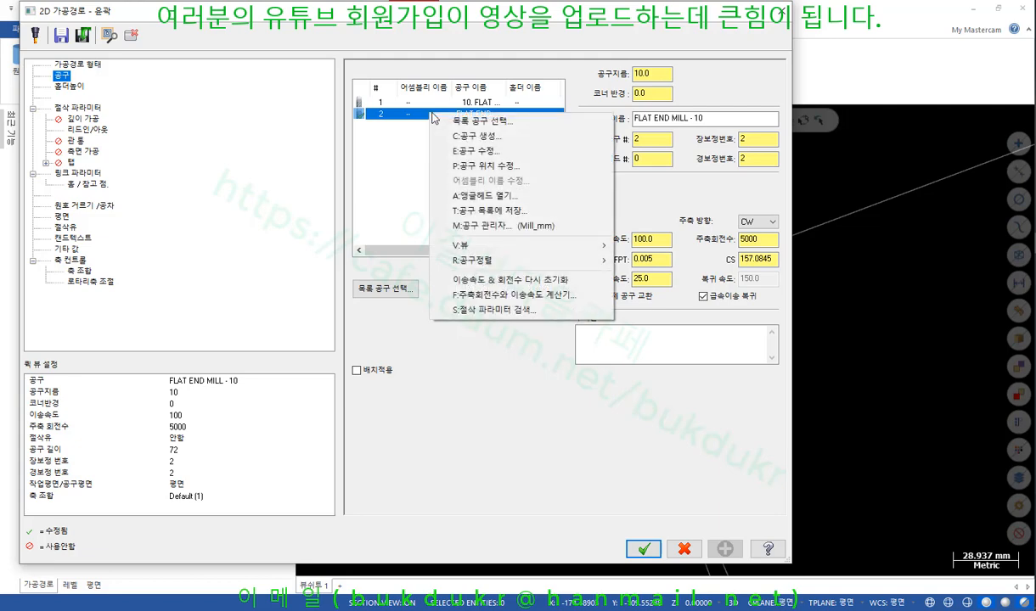
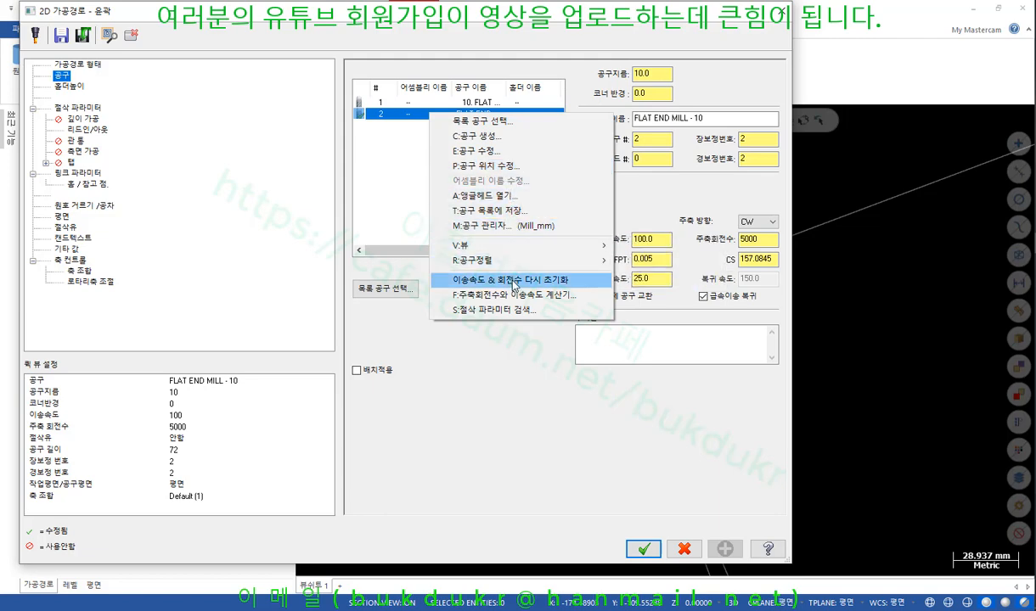
pyautogui.click(553, 280)
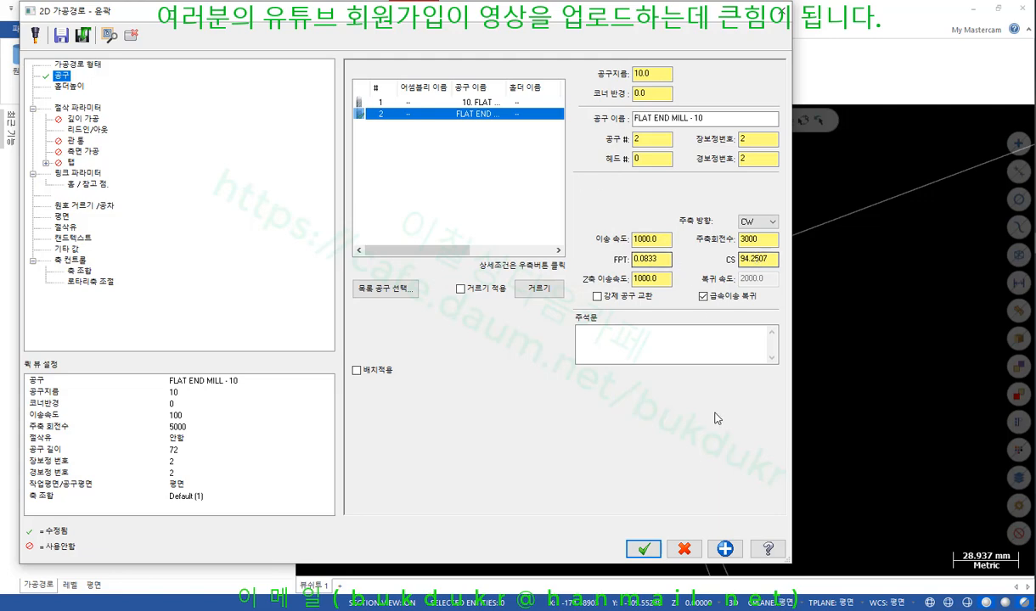
pyautogui.click(435, 103)
pyautogui.click(437, 114)
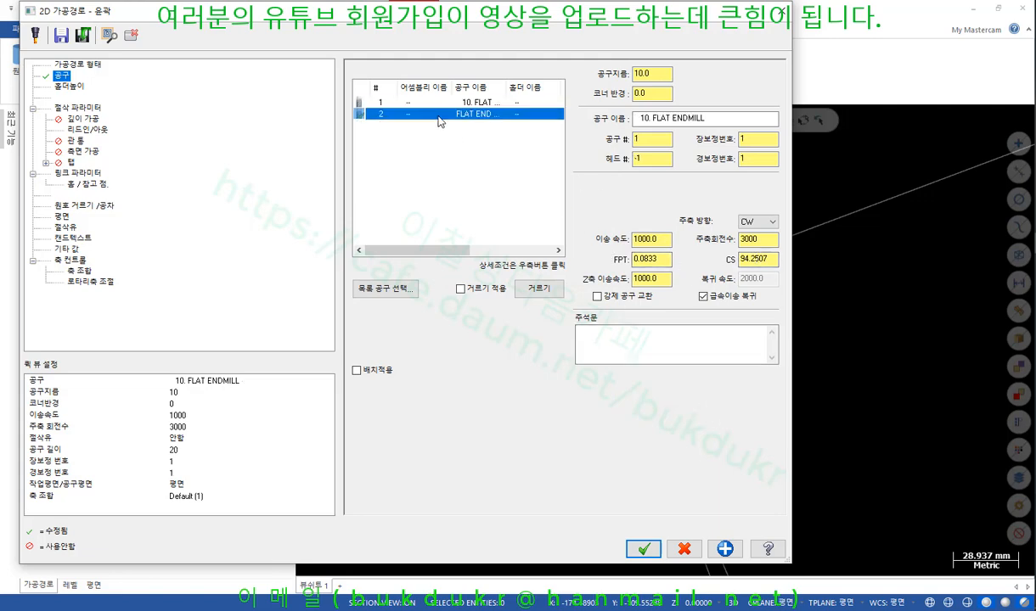
pyautogui.click(643, 548)
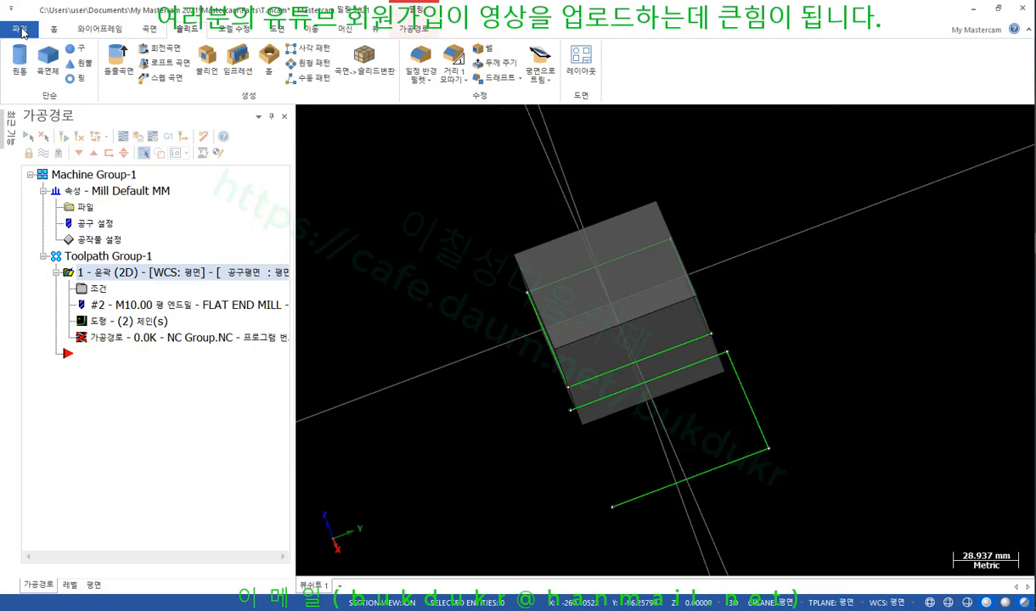
# Open the system configuration and display its general toolpath (가공경로) settings
pyautogui.click(22, 32)
pyautogui.click(53, 389)
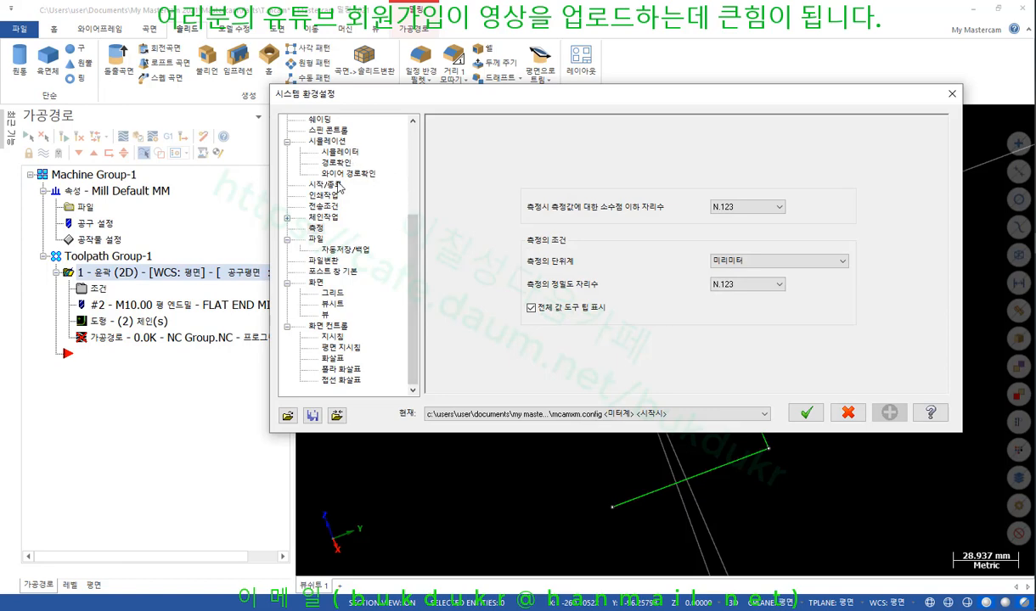
pyautogui.scroll(5, 346, 153)
pyautogui.click(336, 141)
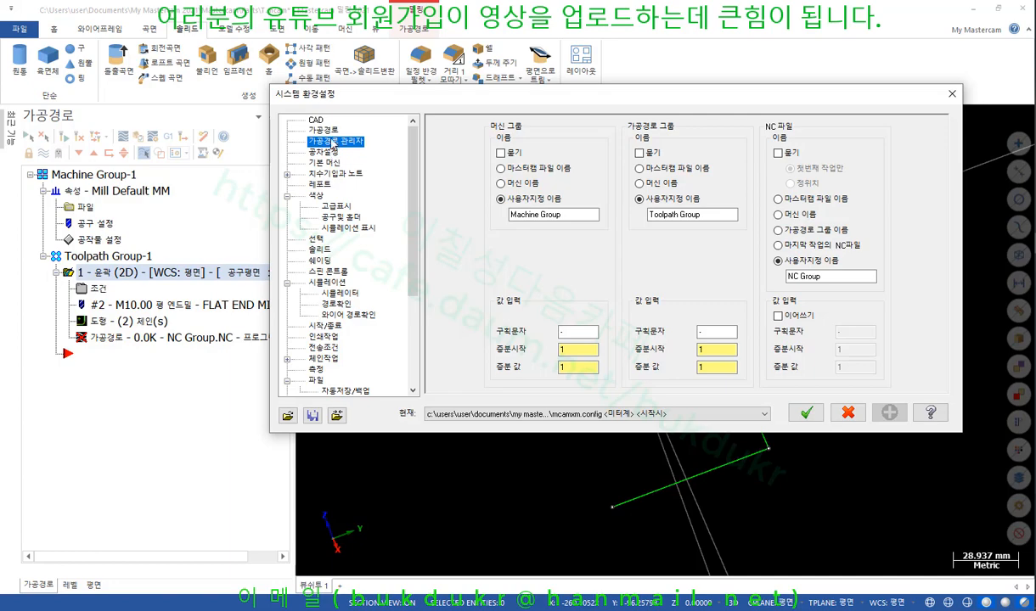
pyautogui.click(330, 130)
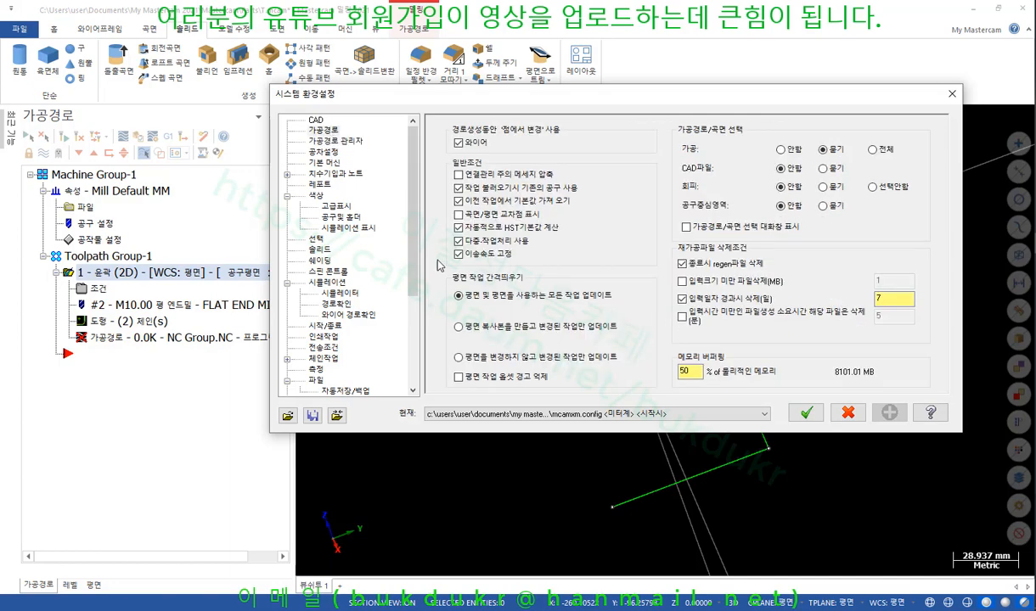
pyautogui.hotkey('ctrl', 'alt', 'd')
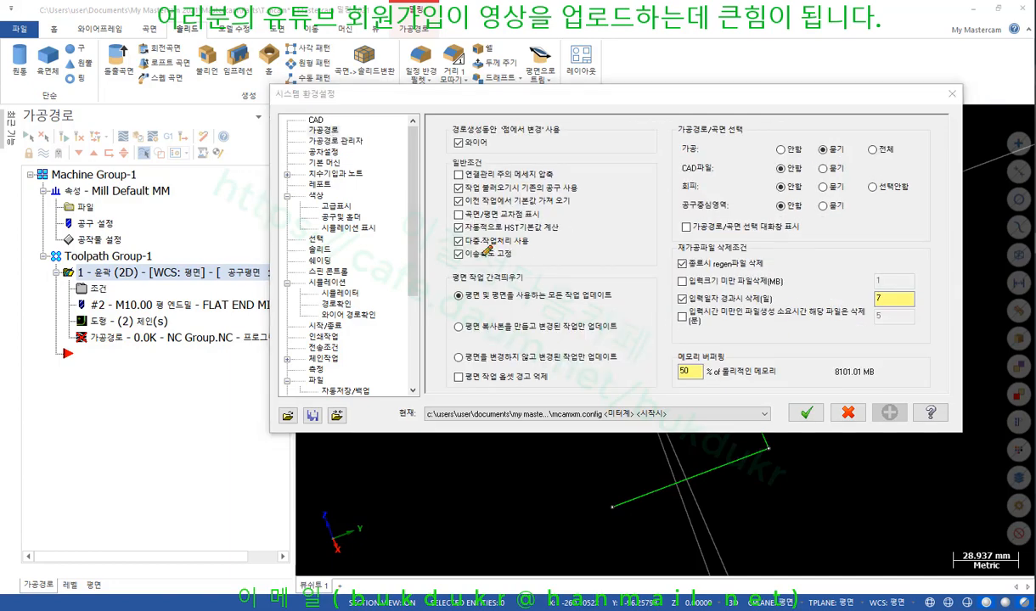
pyautogui.moveTo(457, 260)
pyautogui.mouseDown()
pyautogui.moveTo(513, 263)
pyautogui.moveTo(528, 253)
pyautogui.moveTo(450, 246)
pyautogui.moveTo(449, 258)
pyautogui.mouseUp()
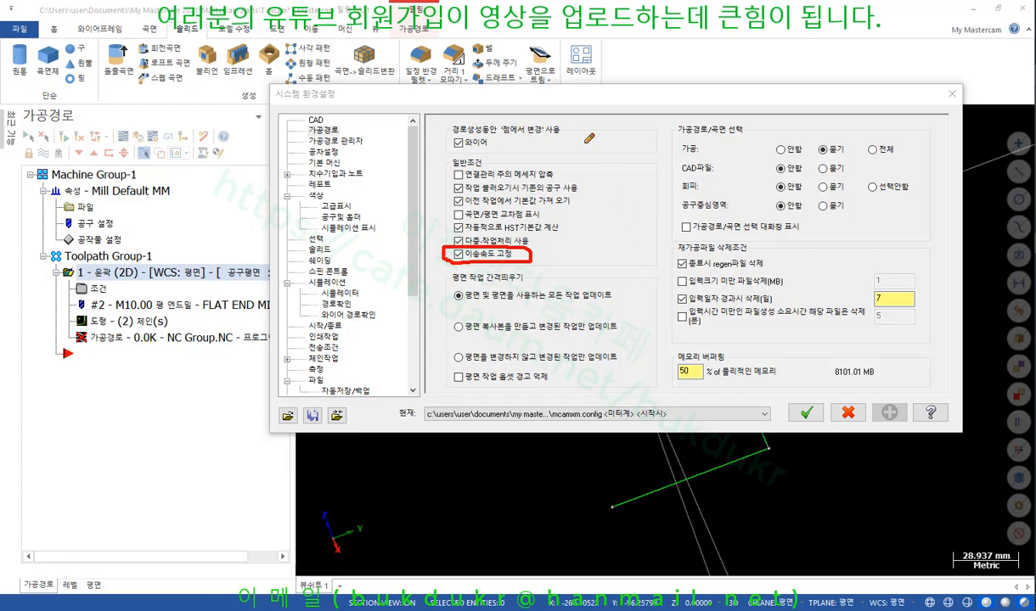
pyautogui.moveTo(532, 254); pyautogui.dragTo(597, 253)
pyautogui.rightClick(599, 213)
pyautogui.click(653, 354)
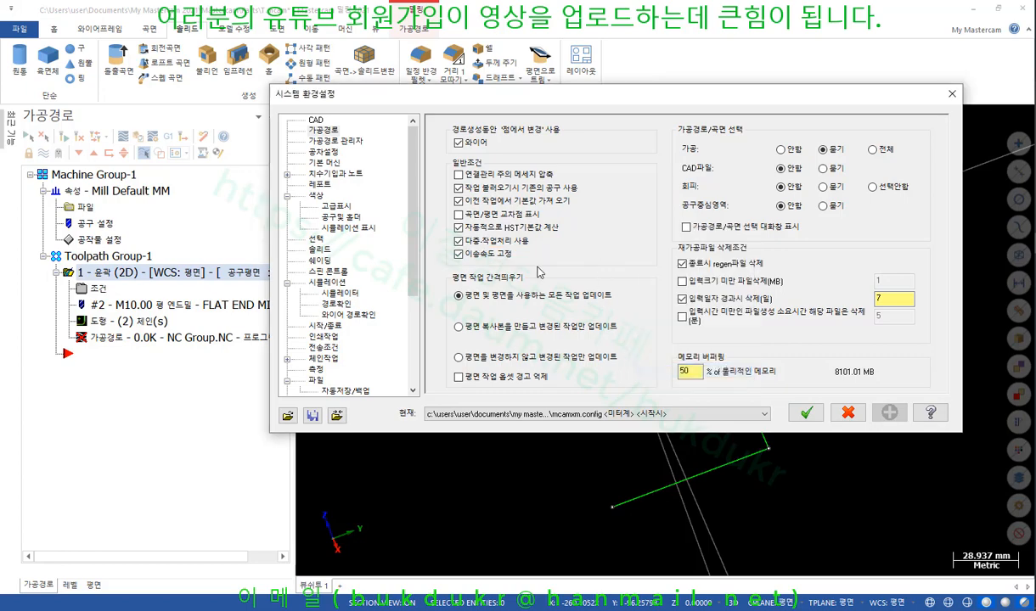
# Disable the feed rate lock (이송속도 고정) in the toolpath settings and confirm the configuration change
pyautogui.click(458, 254)
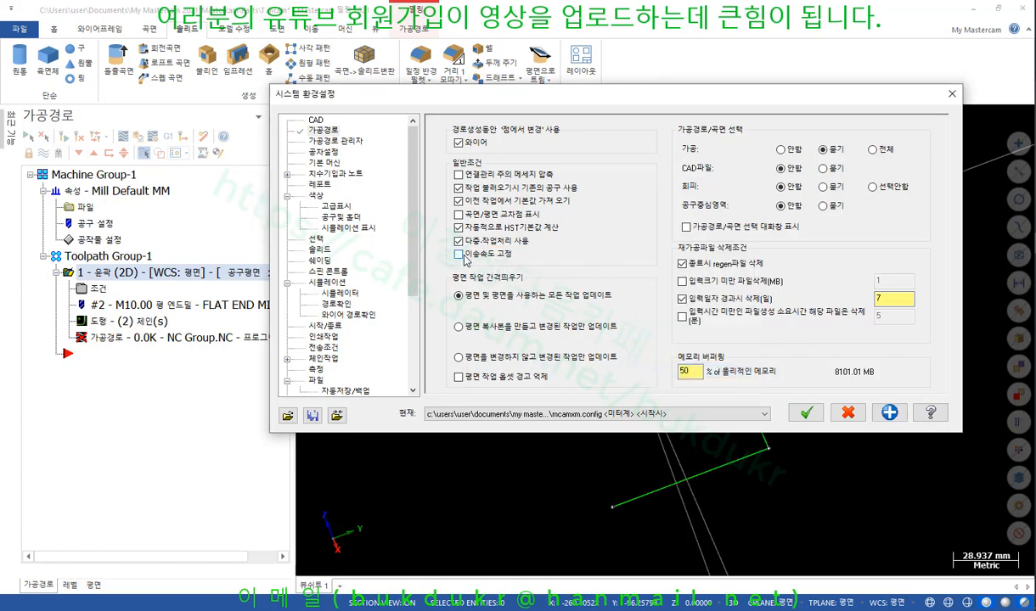
pyautogui.click(808, 415)
pyautogui.click(671, 311)
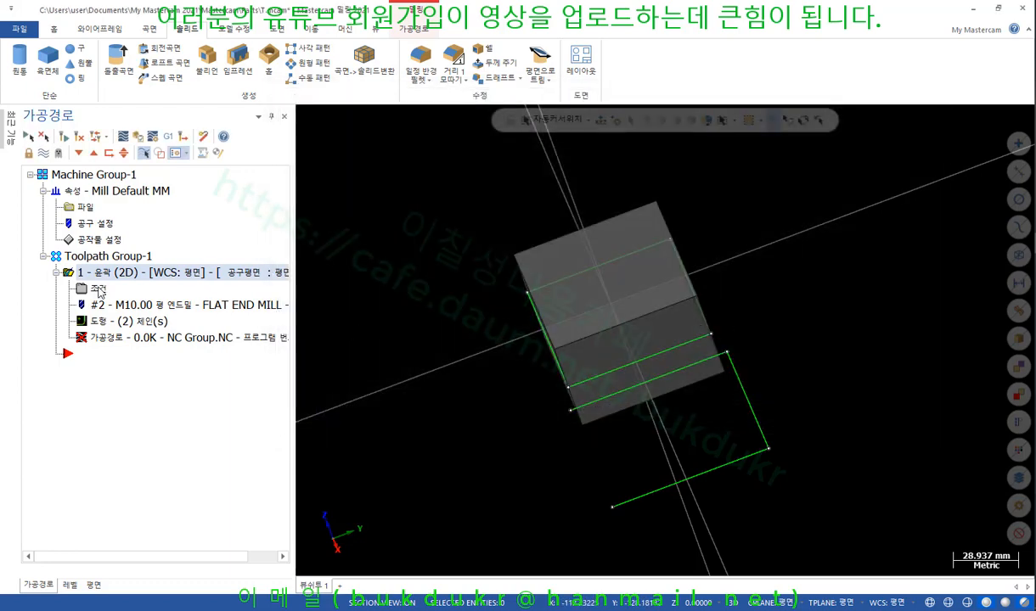
# Reopen the contour operation's tool parameters and alternate between tools 1 and 2 to check their feeds and speeds
pyautogui.click(98, 289)
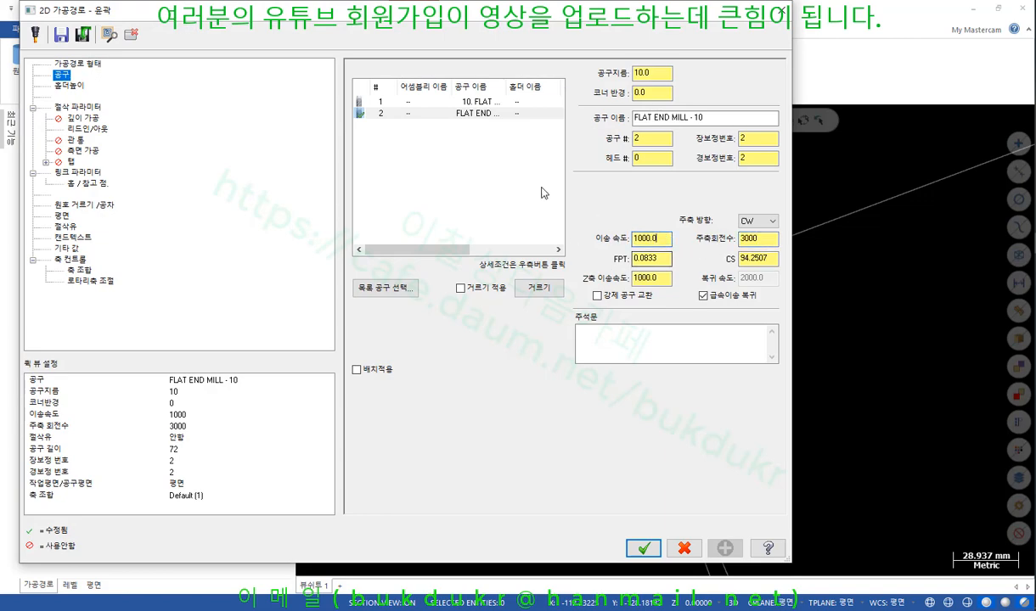
pyautogui.click(436, 102)
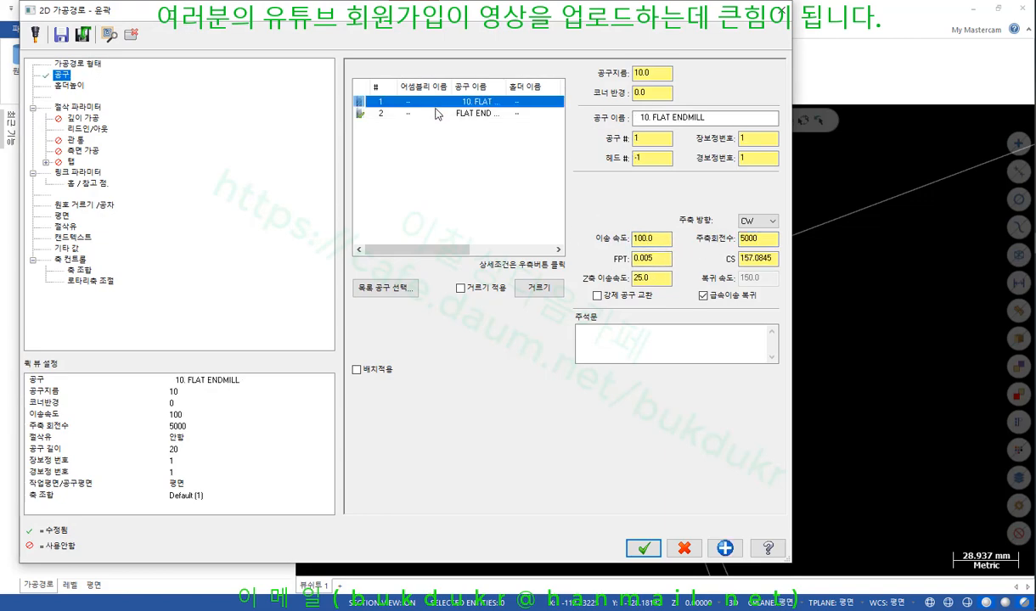
pyautogui.click(437, 114)
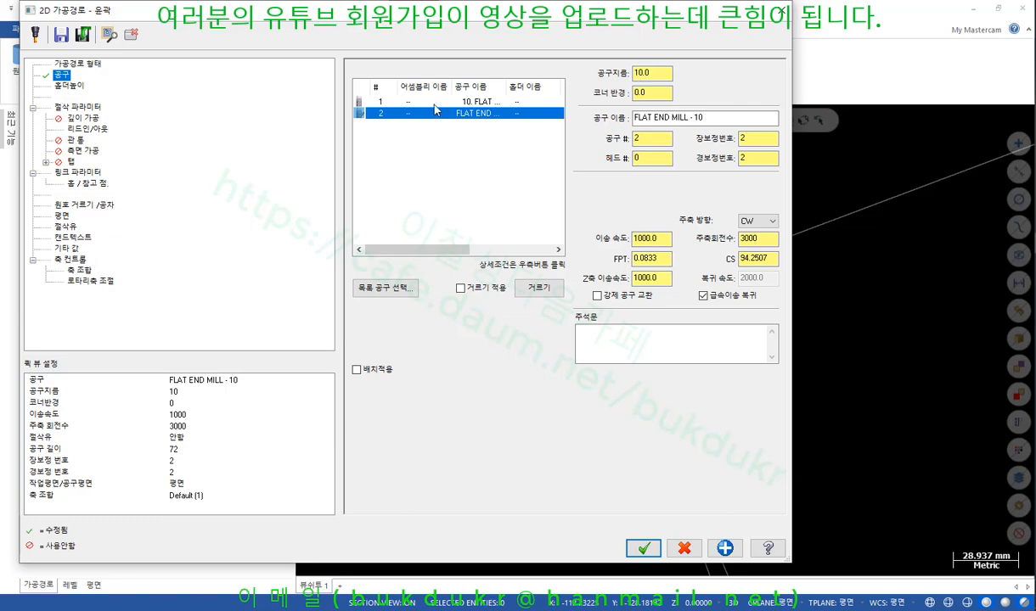
pyautogui.click(433, 102)
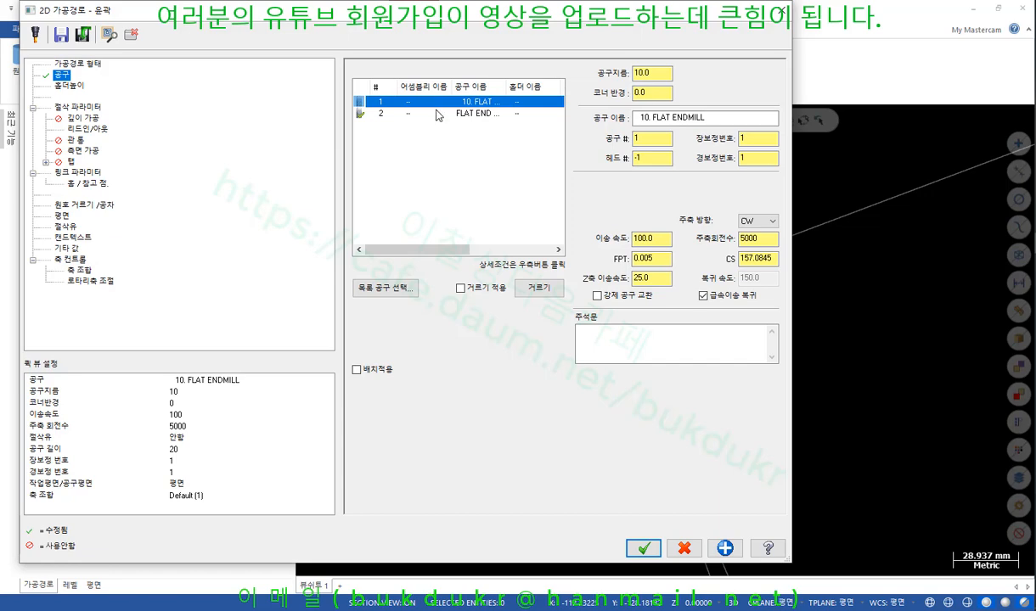
pyautogui.click(438, 113)
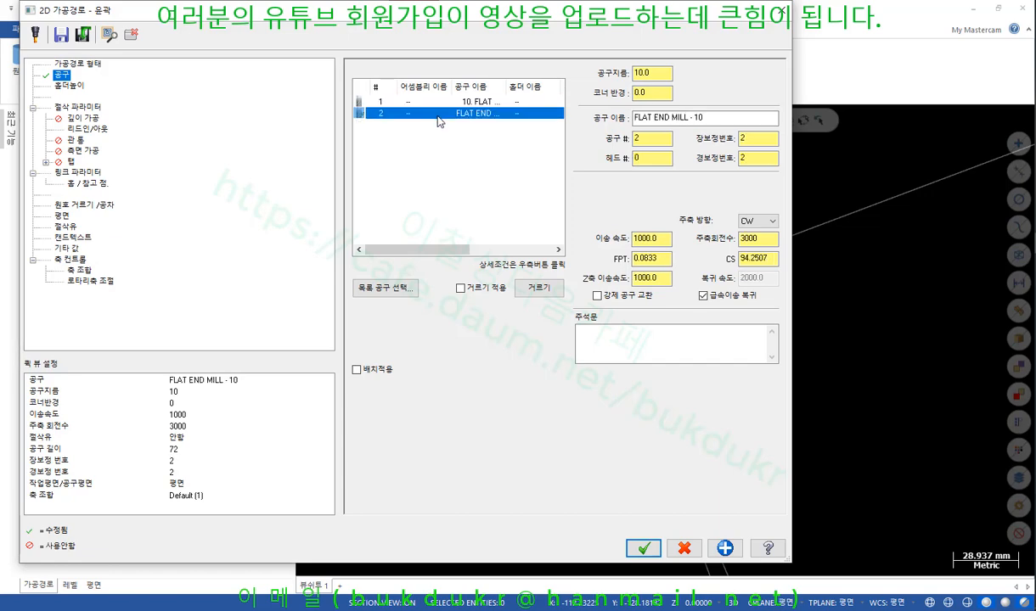
# Review tool 2's feed rate, plunge rate, spindle speed, corner radius and tool name in the contour parameters
pyautogui.click(667, 238)
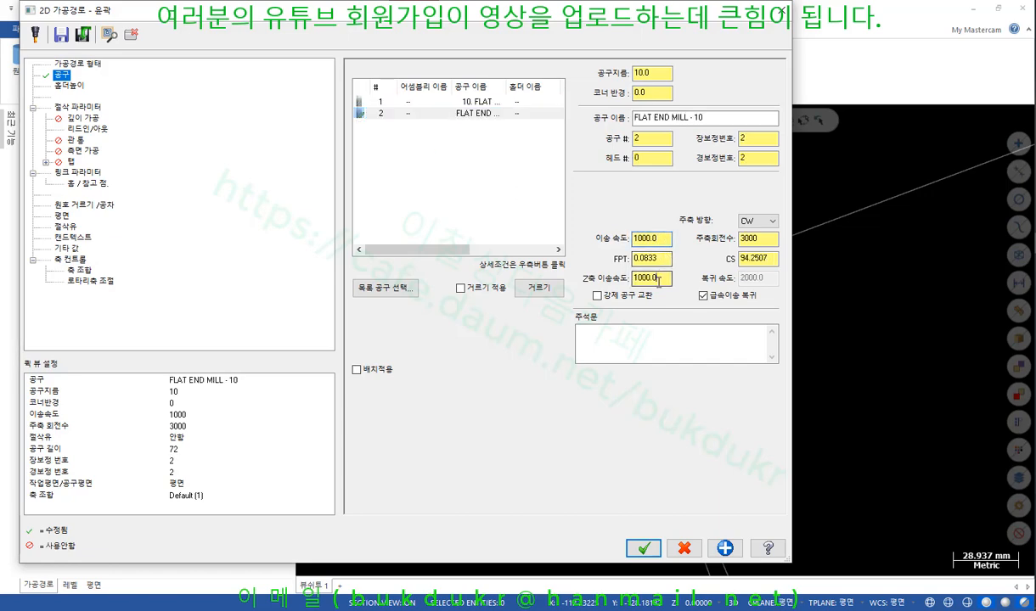
pyautogui.click(664, 278)
pyautogui.click(756, 239)
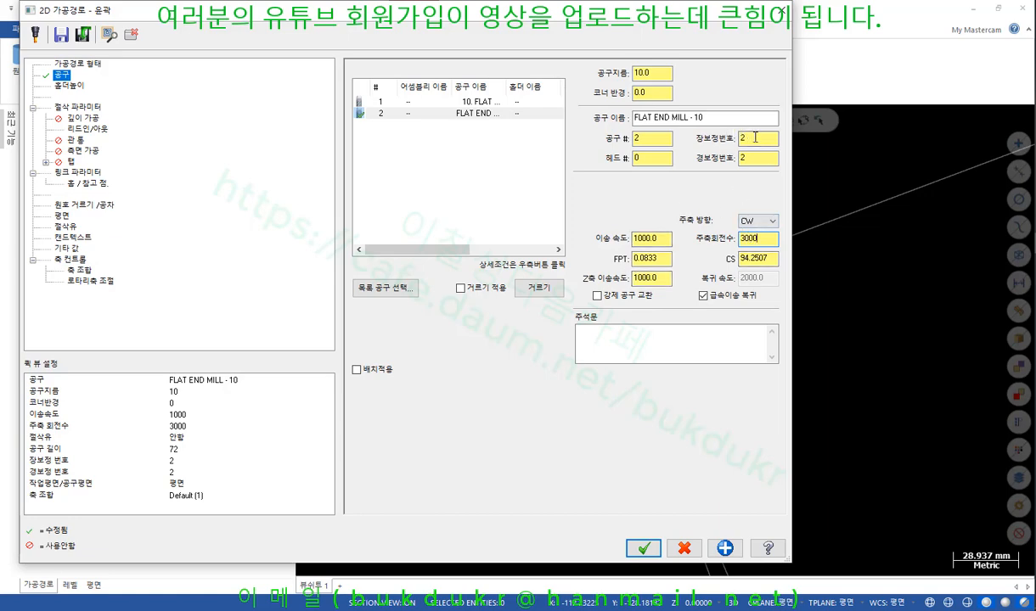
pyautogui.click(665, 93)
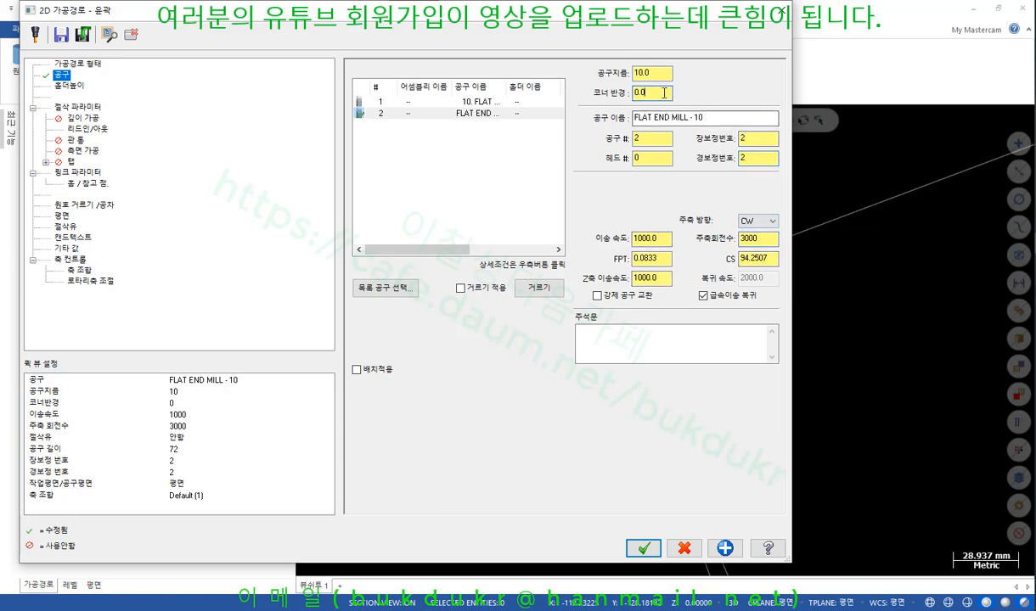
pyautogui.moveTo(712, 117); pyautogui.dragTo(609, 115)
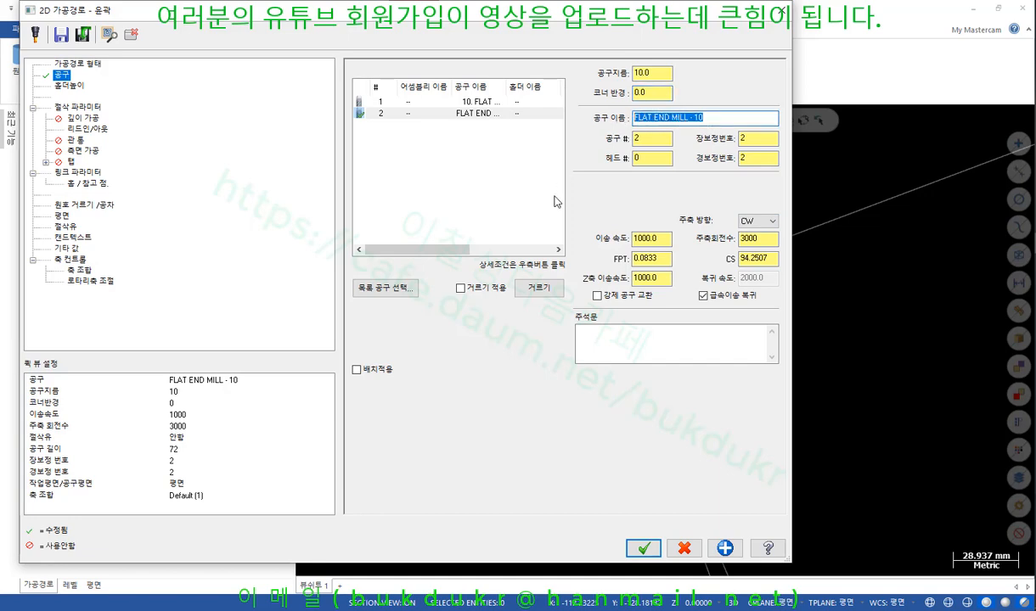
pyautogui.click(712, 119)
# Enter the comment (주석문) "TEST윤곽" for the contour operation and accept its parameters
pyautogui.click(618, 346)
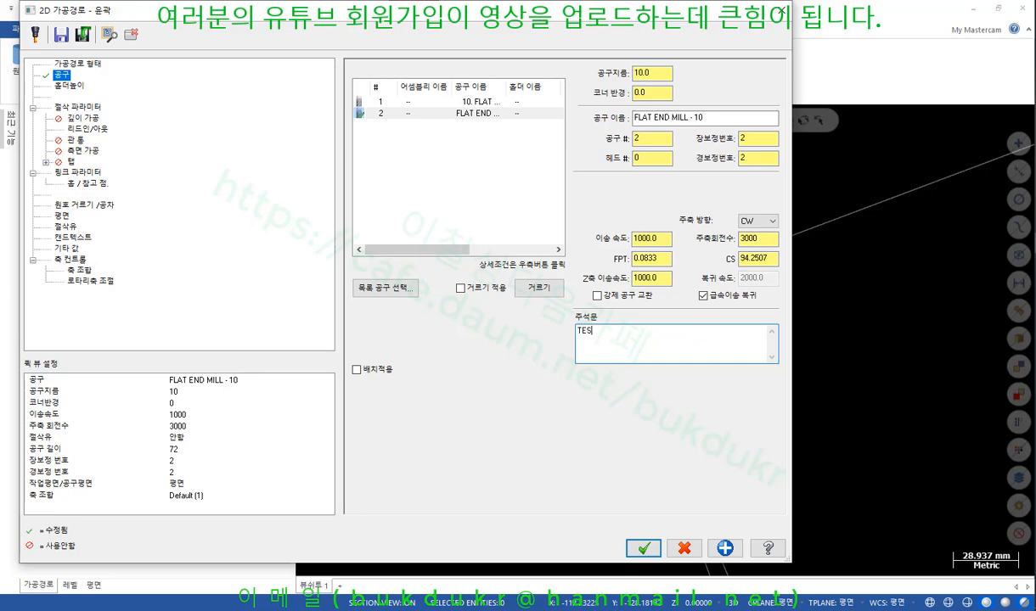
pyautogui.write('TEST윤ㄱ')
pyautogui.click(639, 336)
pyautogui.click(643, 548)
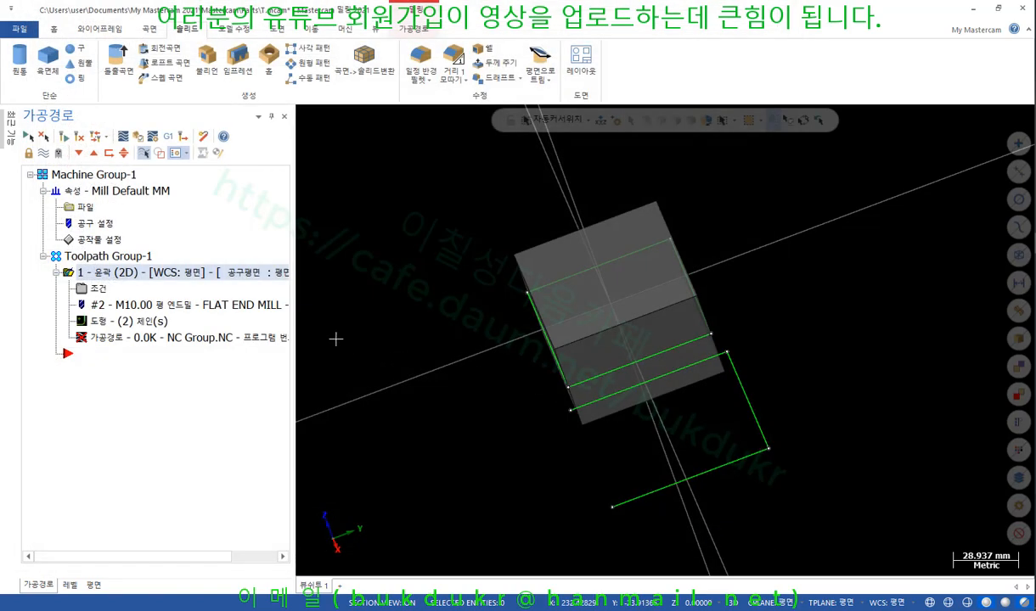
# Widen the toolpath manager to reveal the full operation name with its comment
pyautogui.moveTo(293, 304); pyautogui.dragTo(437, 297)
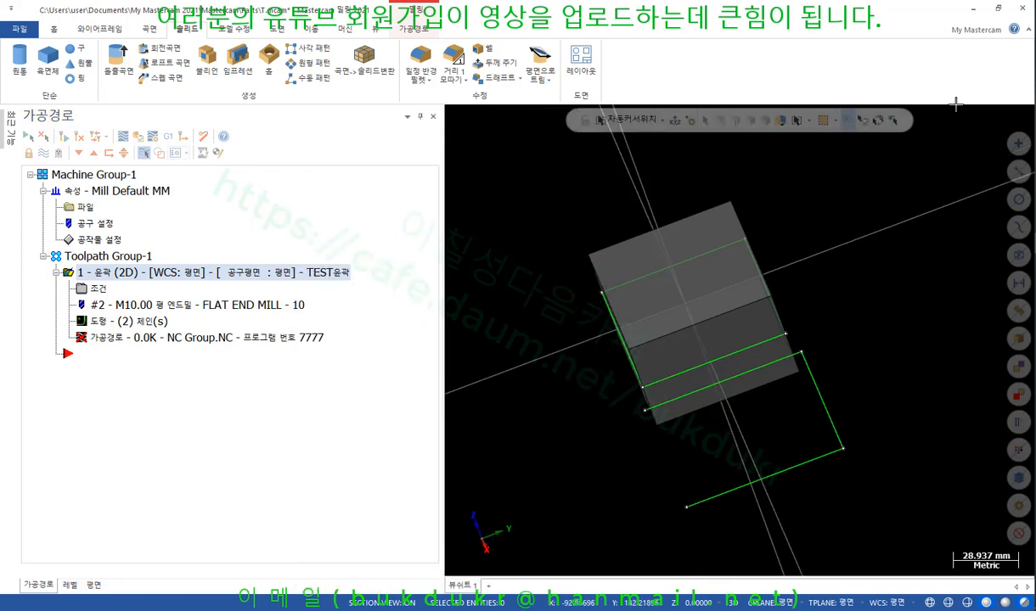
pyautogui.moveTo(338, 282)
pyautogui.mouseDown()
pyautogui.moveTo(302, 255)
pyautogui.moveTo(350, 271)
pyautogui.moveTo(341, 283)
pyautogui.mouseUp()
pyautogui.rightClick(384, 379)
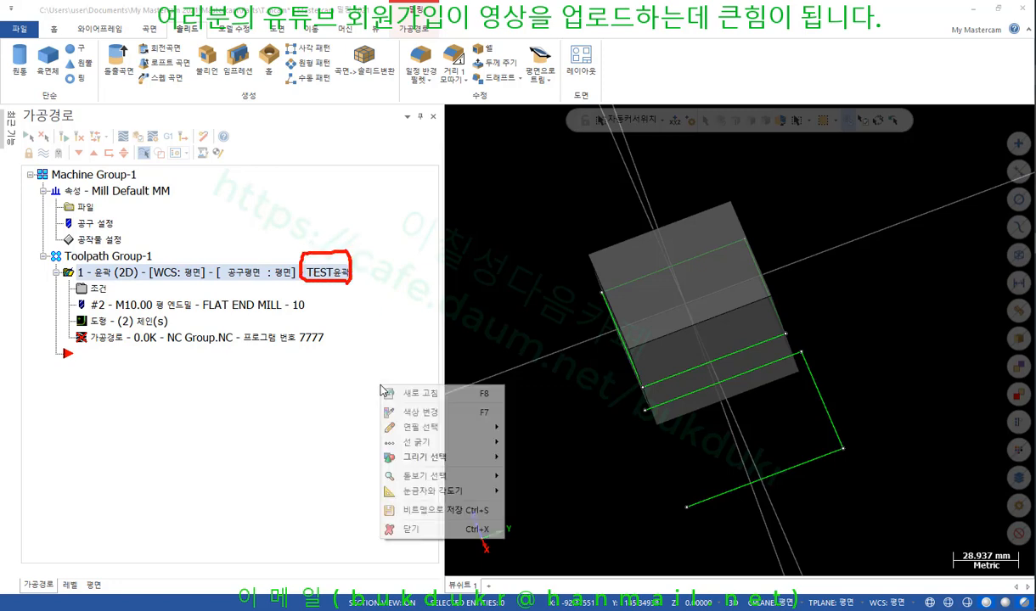
pyautogui.click(383, 506)
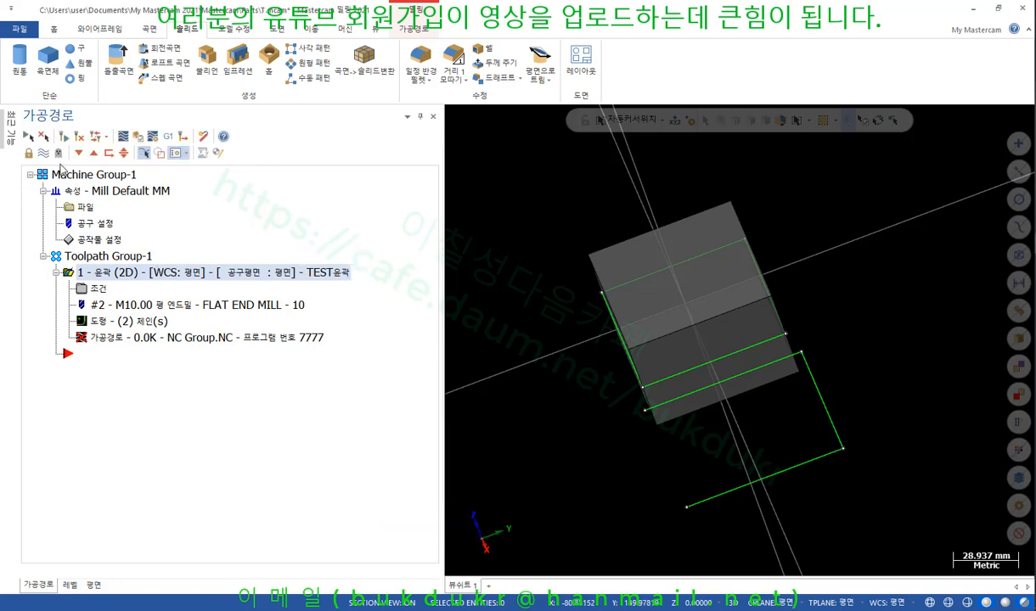
# Regenerate the contour toolpath and delete the solid block around the wireframe
pyautogui.click(81, 139)
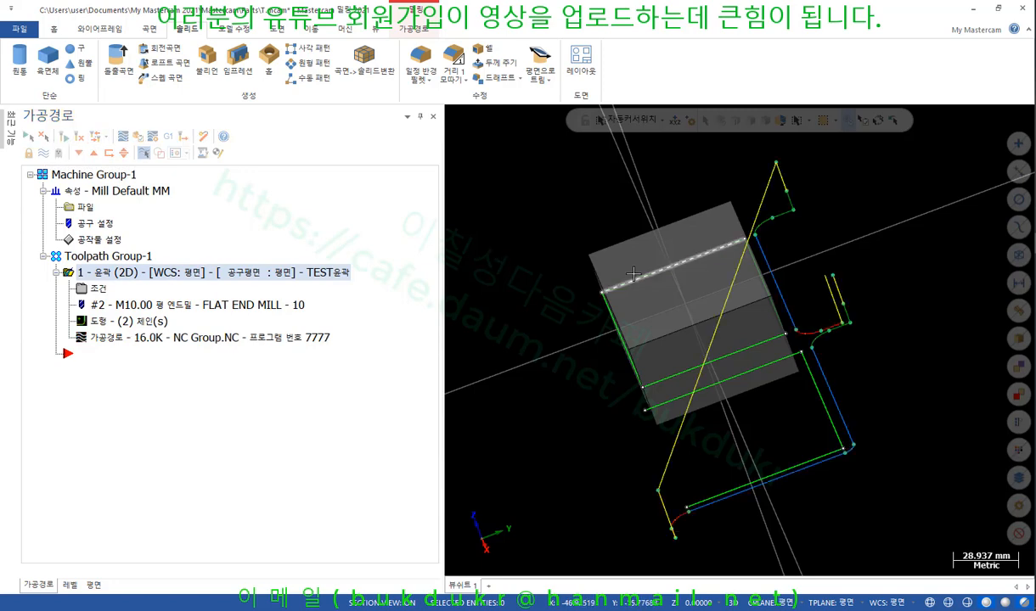
pyautogui.moveTo(596, 217)
pyautogui.mouseDown(button='middle')
pyautogui.moveTo(705, 182)
pyautogui.moveTo(771, 227)
pyautogui.moveTo(754, 248)
pyautogui.mouseUp(button='middle')
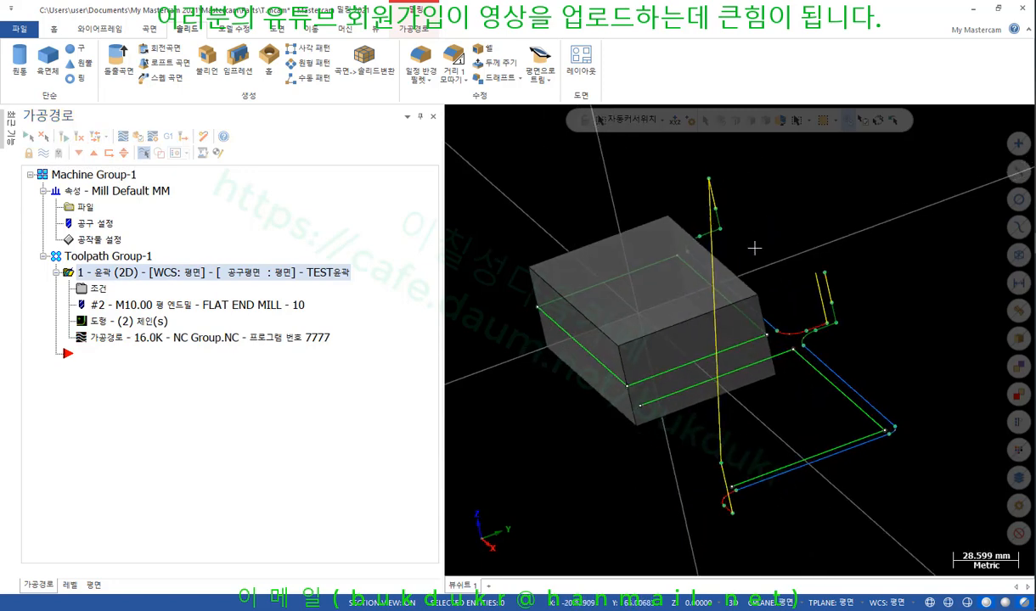
pyautogui.click(708, 291)
pyautogui.press('Delete')
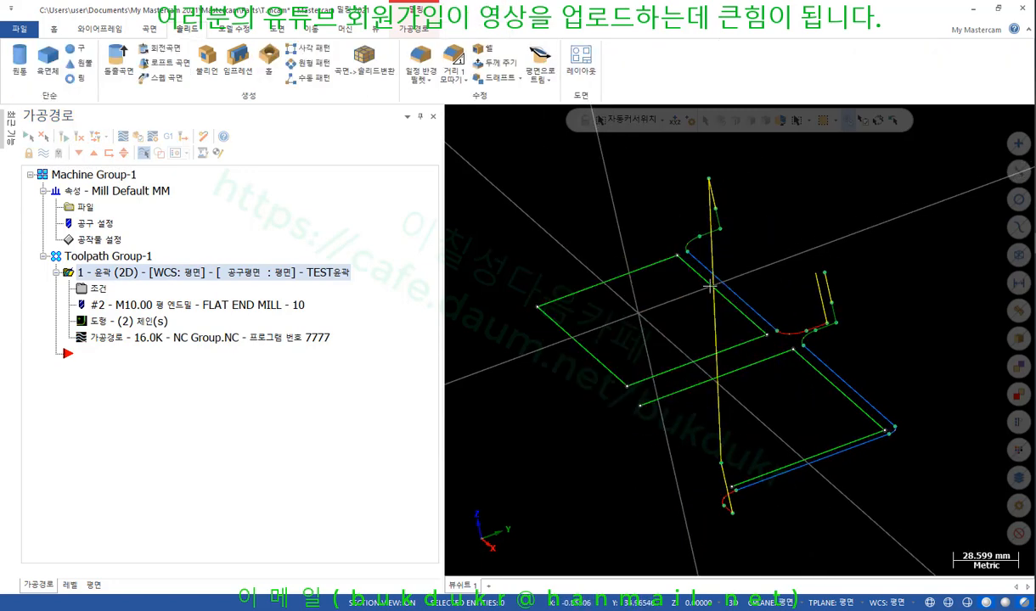
pyautogui.moveTo(710, 284); pyautogui.dragTo(742, 294, button='middle')
pyautogui.scroll(-7, 663, 280)
pyautogui.scroll(6, 838, 333)
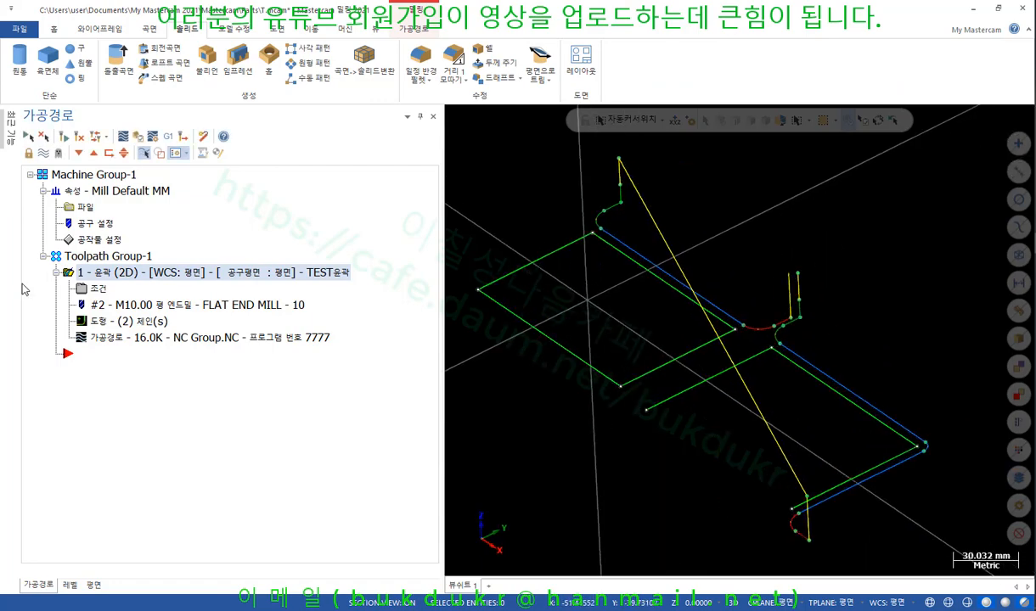
# Check the contour operation's tool parameters, then copy the operation after the original in Toolpath Group-1
pyautogui.click(97, 291)
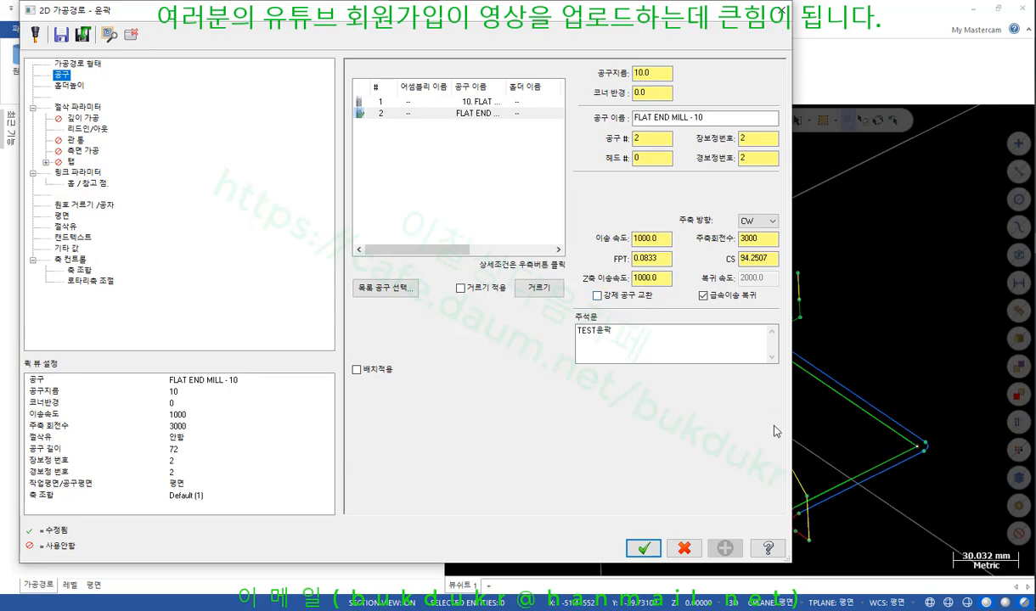
pyautogui.click(643, 549)
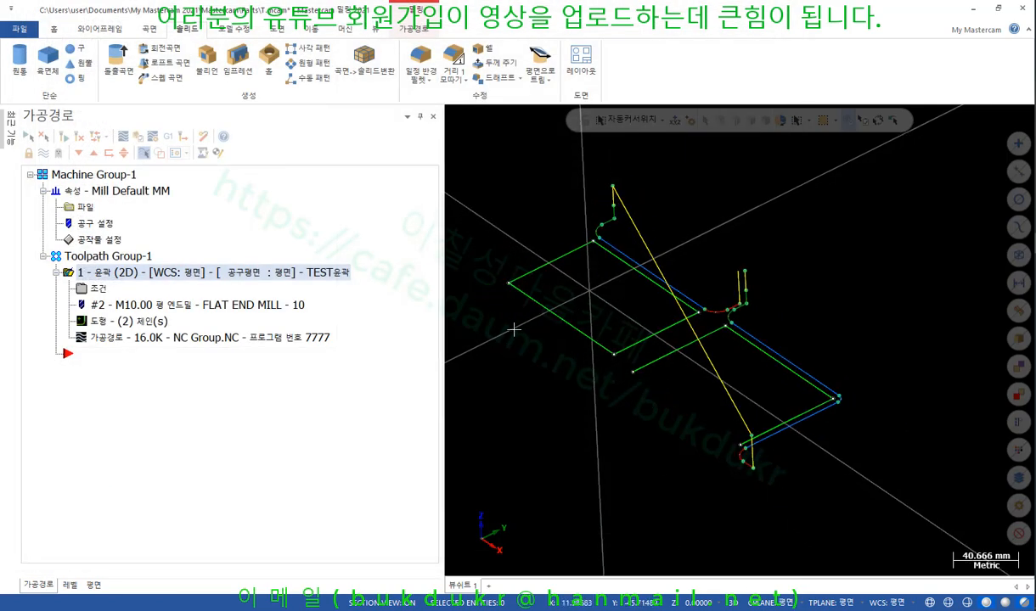
pyautogui.moveTo(110, 278); pyautogui.dragTo(117, 380, button='right')
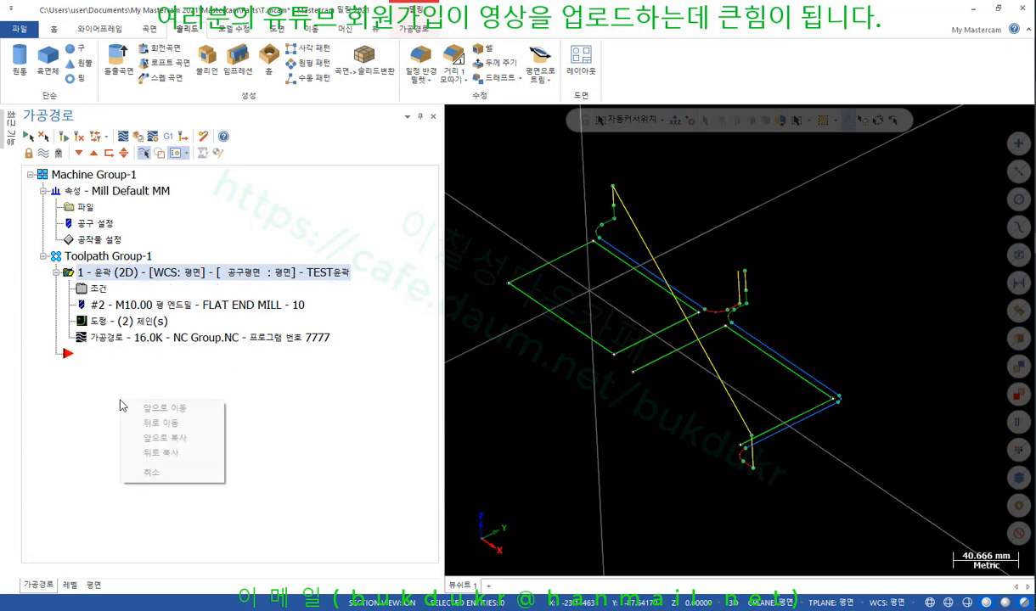
pyautogui.click(170, 455)
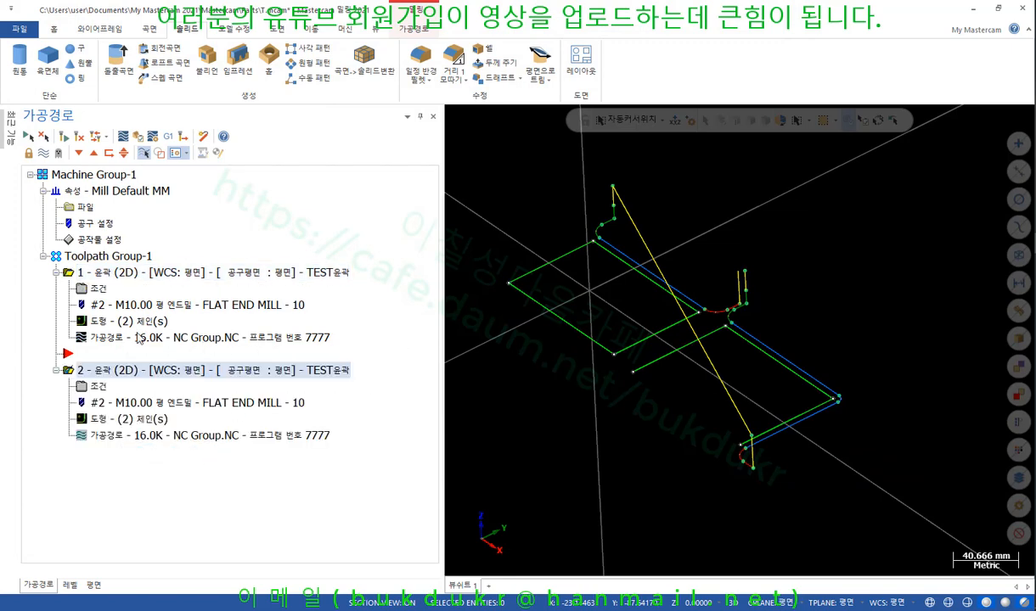
# Delete chain 4 (체인 4) from the first contour operation's geometry and accept the chain manager
pyautogui.click(110, 321)
pyautogui.click(132, 208)
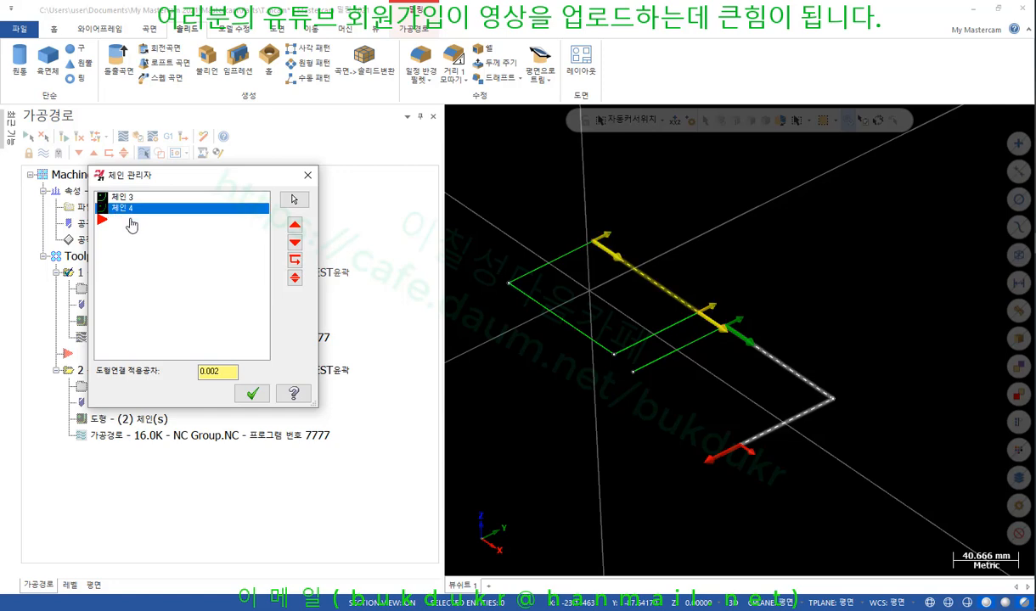
pyautogui.rightClick(132, 223)
pyautogui.click(155, 244)
pyautogui.click(252, 393)
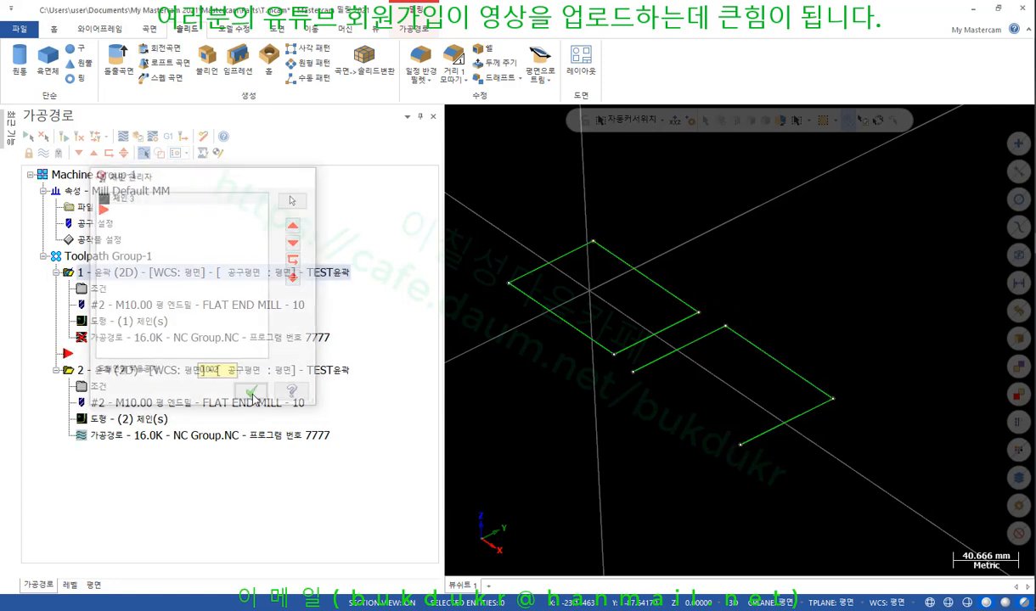
# Delete chain 4 from the copied contour operation's geometry and regenerate both operations in Toolpath Group-1
pyautogui.click(99, 416)
pyautogui.click(123, 197)
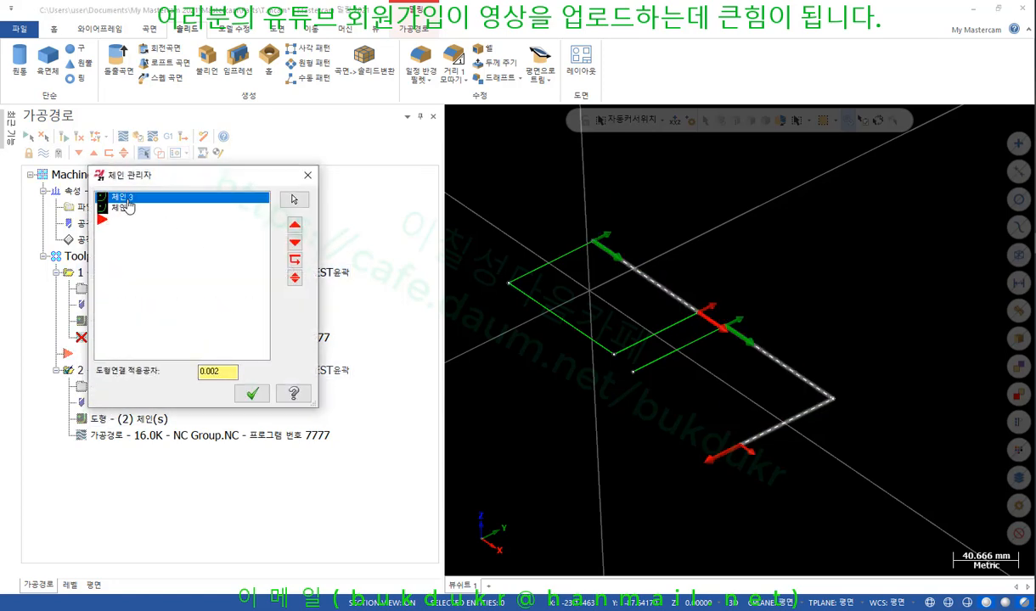
pyautogui.click(128, 210)
pyautogui.press('Delete')
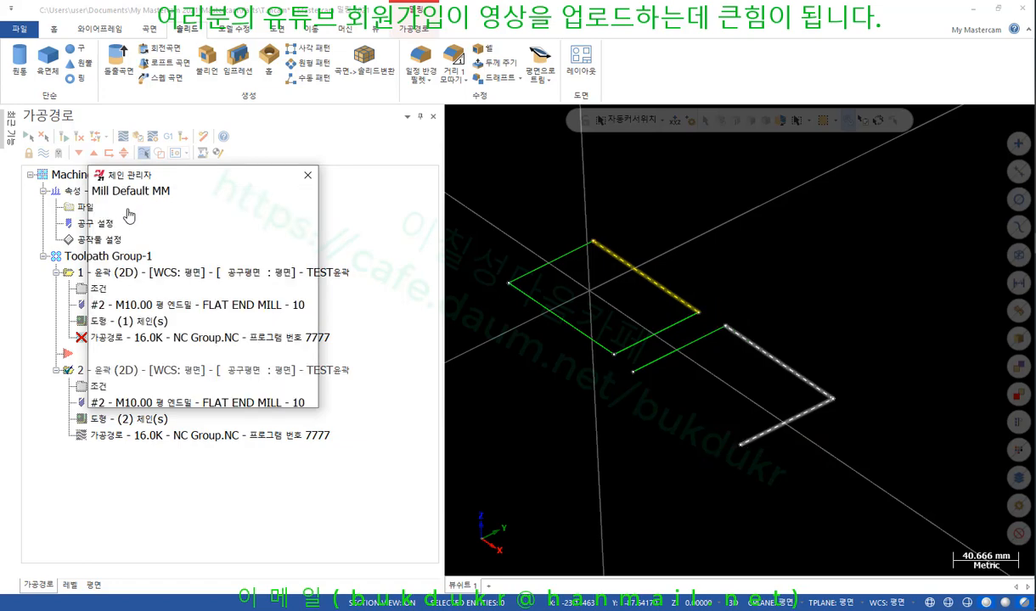
pyautogui.click(260, 396)
pyautogui.click(125, 271)
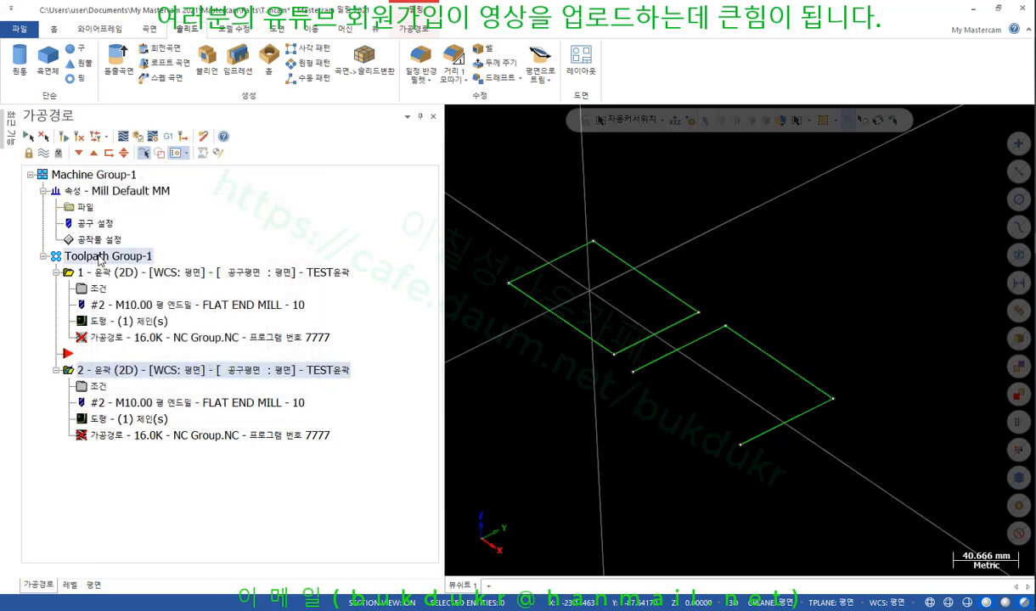
pyautogui.click(64, 137)
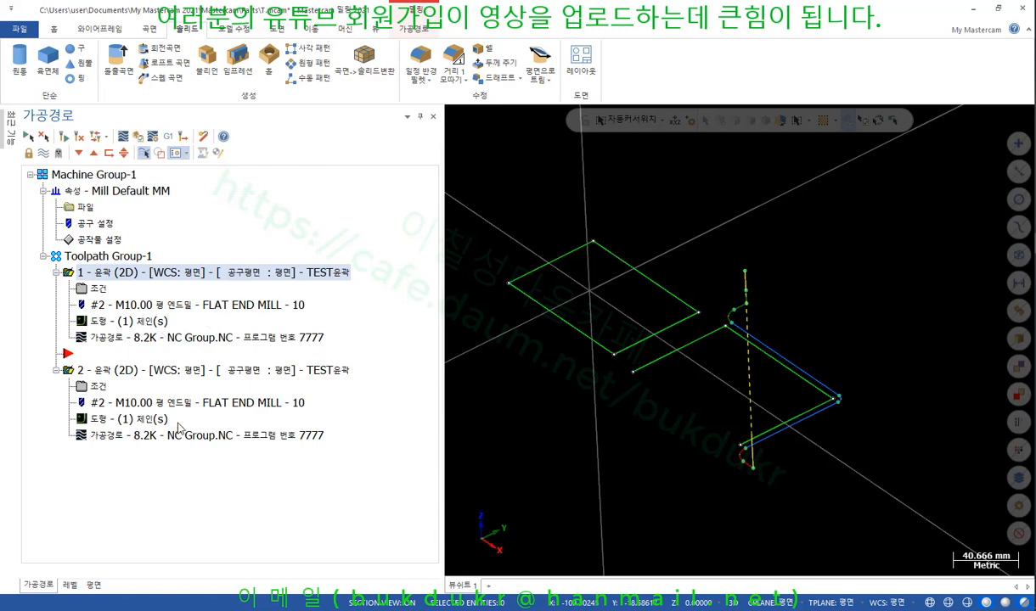
# Rechain the first contour operation to the rectangle's upper-left edge and regenerate its toolpath
pyautogui.click(127, 321)
pyautogui.rightClick(137, 248)
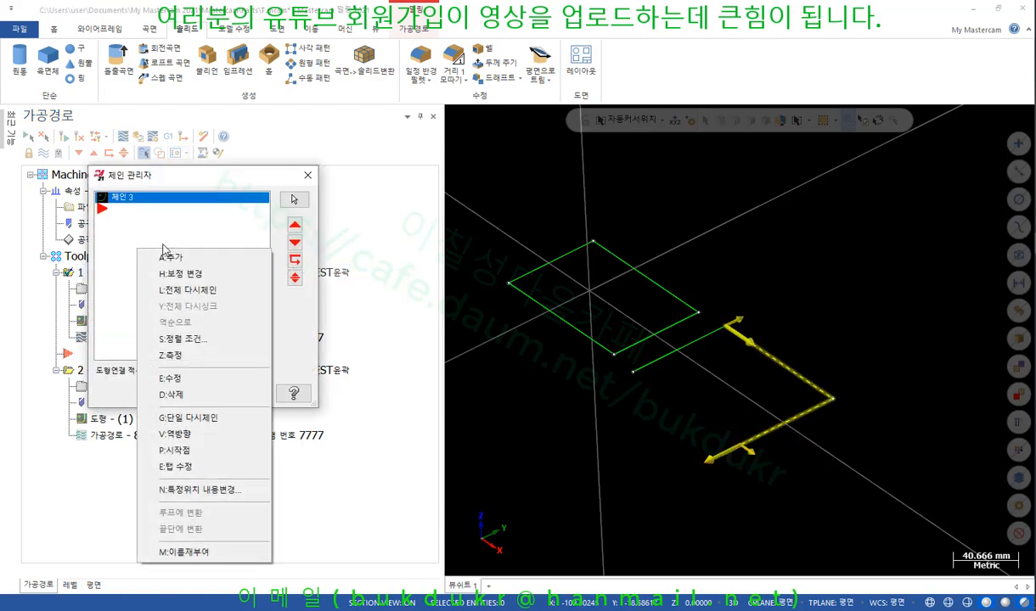
pyautogui.click(187, 289)
pyautogui.click(568, 254)
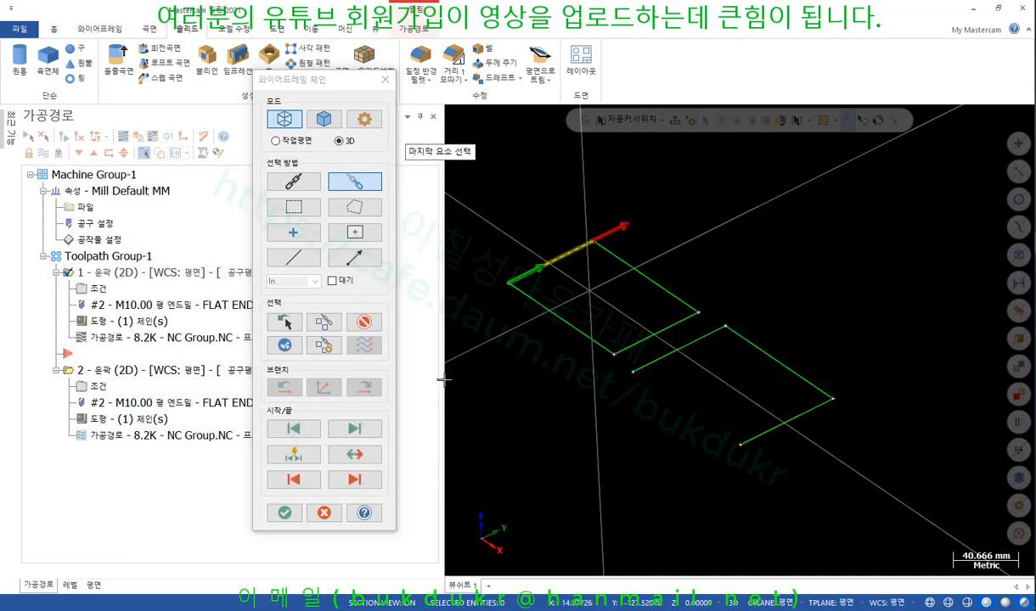
pyautogui.click(286, 514)
pyautogui.click(254, 396)
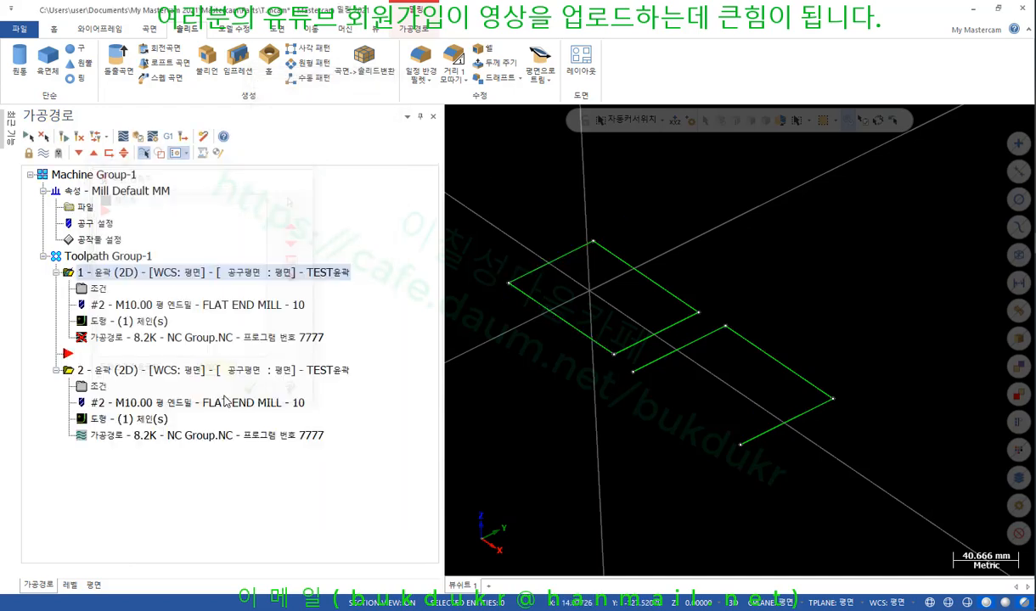
pyautogui.click(64, 136)
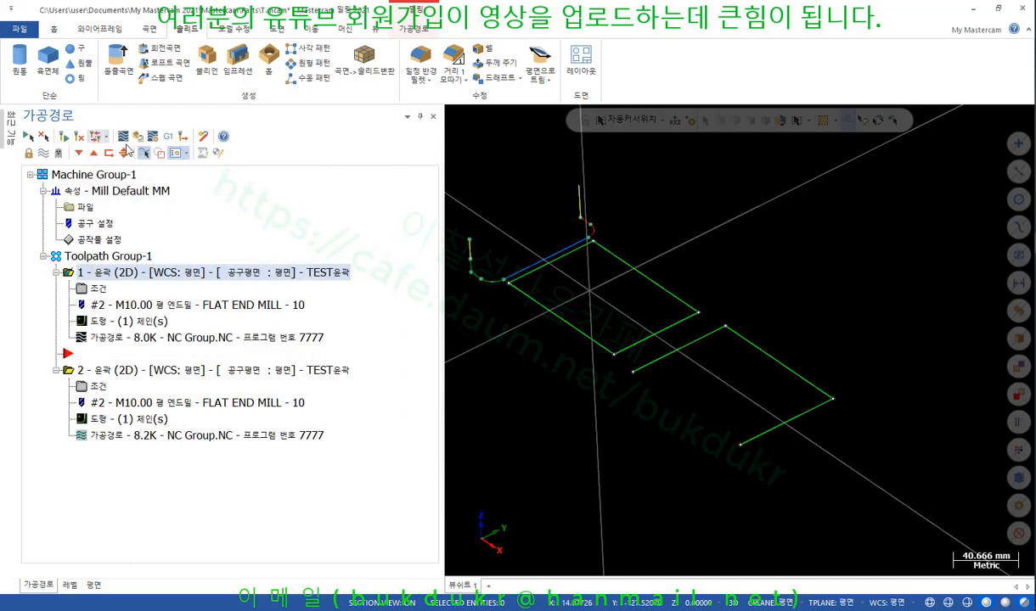
# Post-process both contour operations of Toolpath Group-1 into an NC program
pyautogui.click(106, 258)
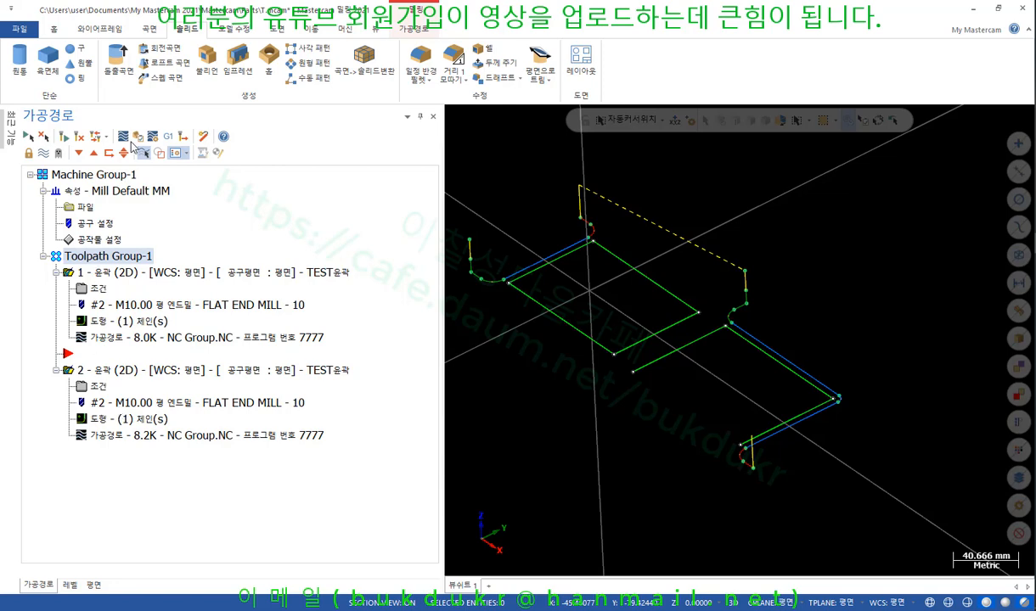
pyautogui.click(167, 137)
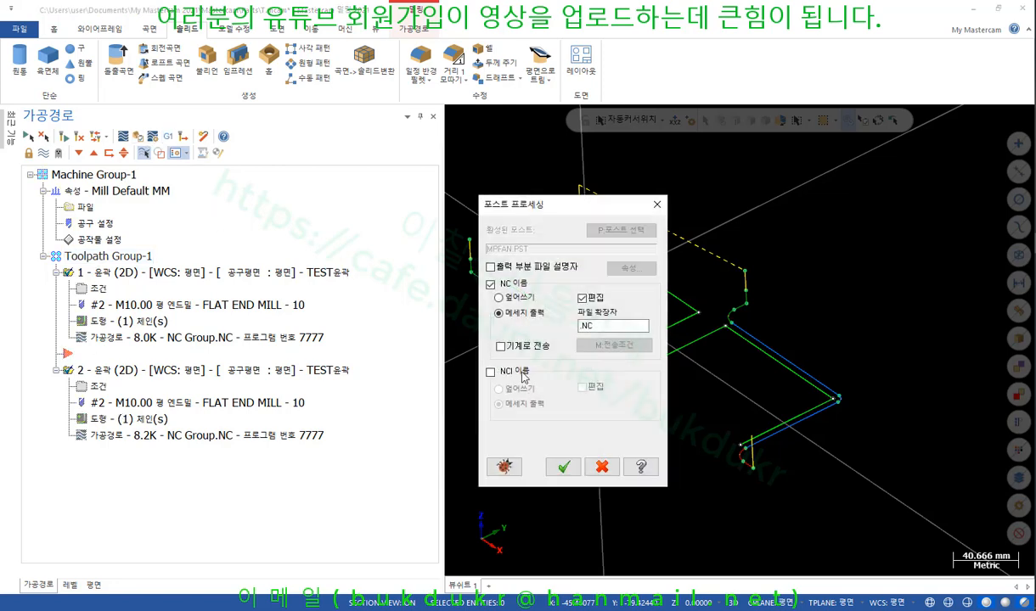
pyautogui.click(563, 466)
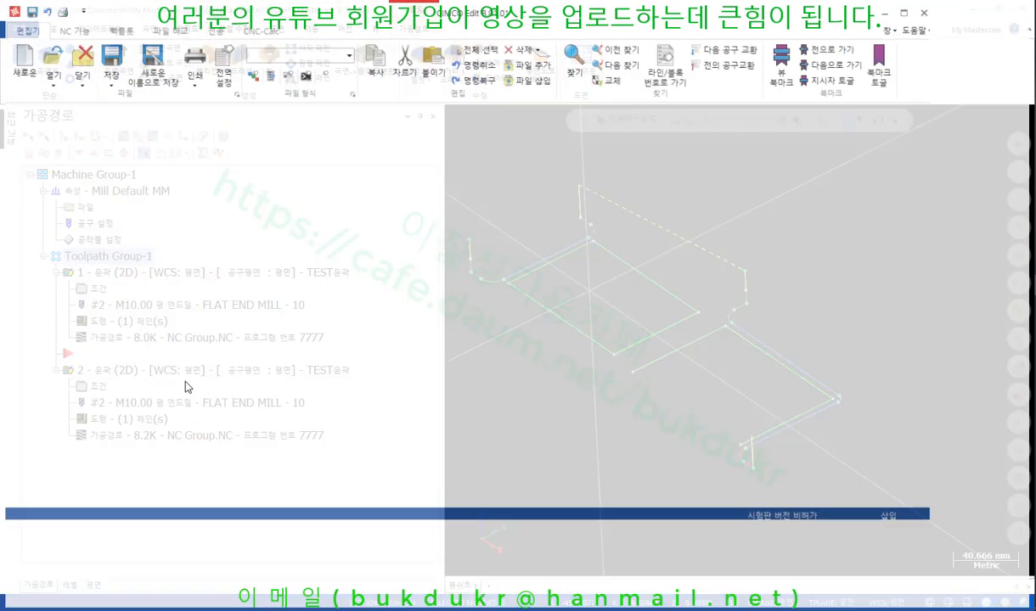
# Backplot the posted program in CIMCO Edit and locate the start of the second contour on the plot
pyautogui.scroll(-5, 370, 360)
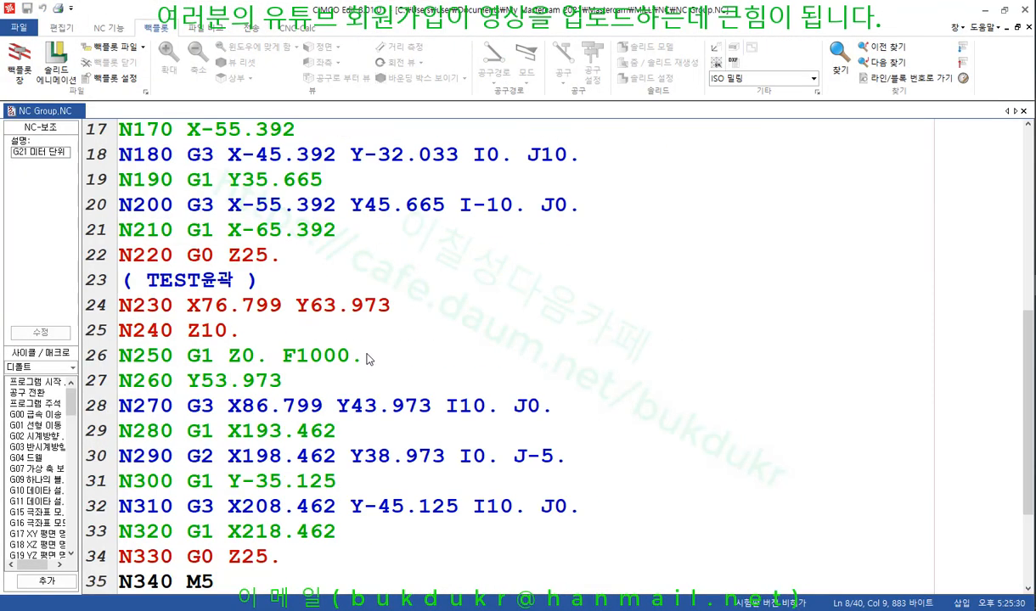
pyautogui.click(19, 60)
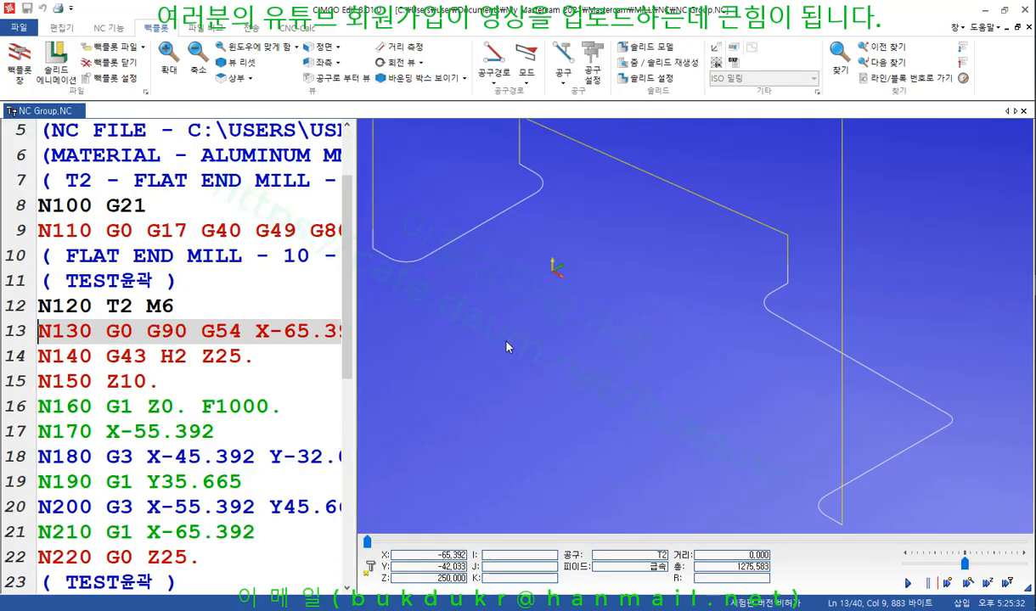
pyautogui.click(644, 338)
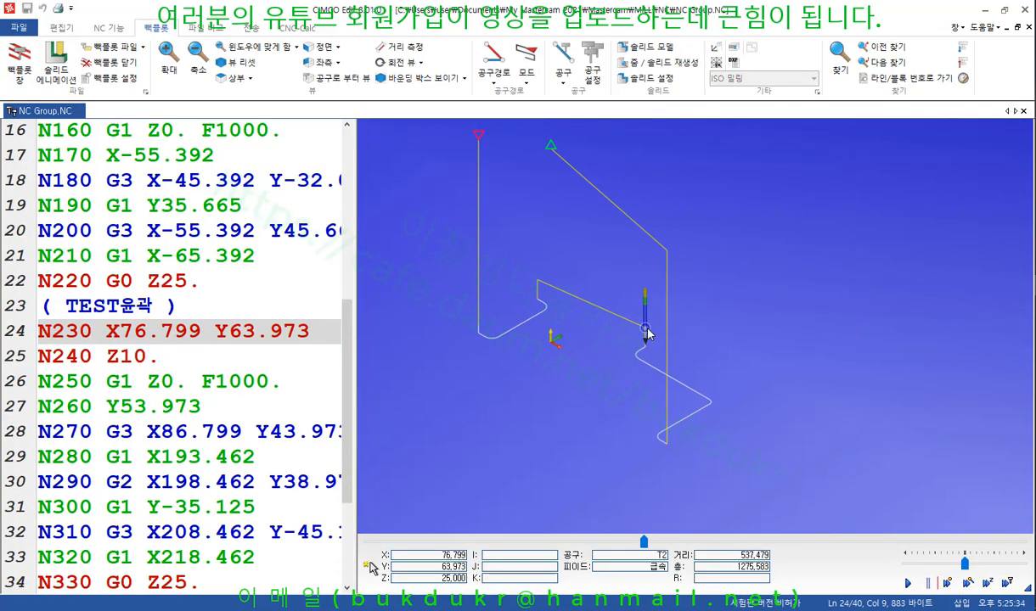
# Examine the NC code for the TEST윤곽 comments and the tool change call at the start of each contour
pyautogui.moveTo(168, 350); pyautogui.dragTo(18, 307)
pyautogui.moveTo(348, 351); pyautogui.dragTo(350, 190)
pyautogui.moveTo(165, 459); pyautogui.dragTo(13, 373)
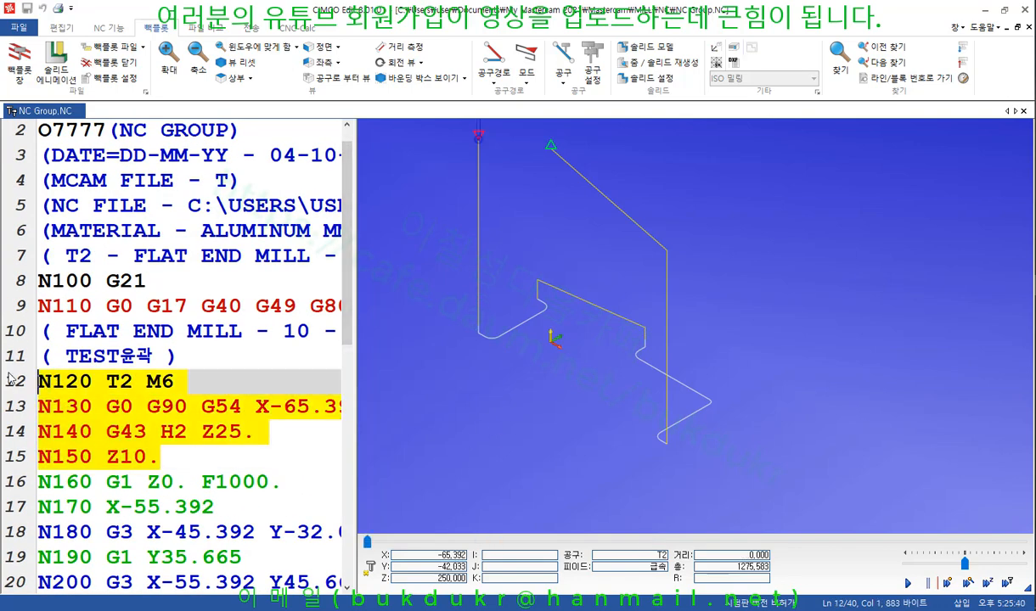
pyautogui.scroll(-4, 230, 357)
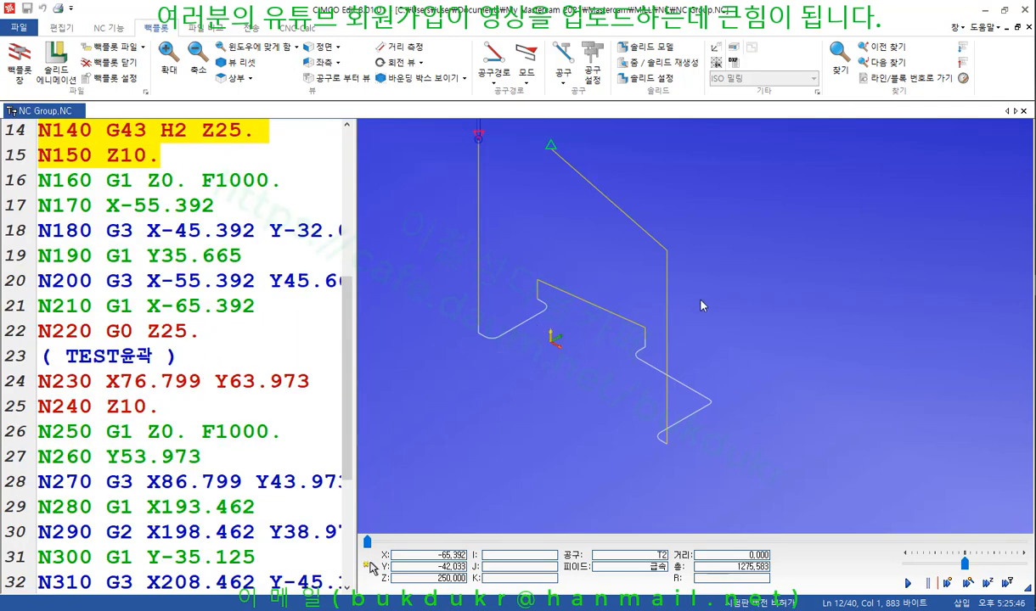
pyautogui.click(204, 356)
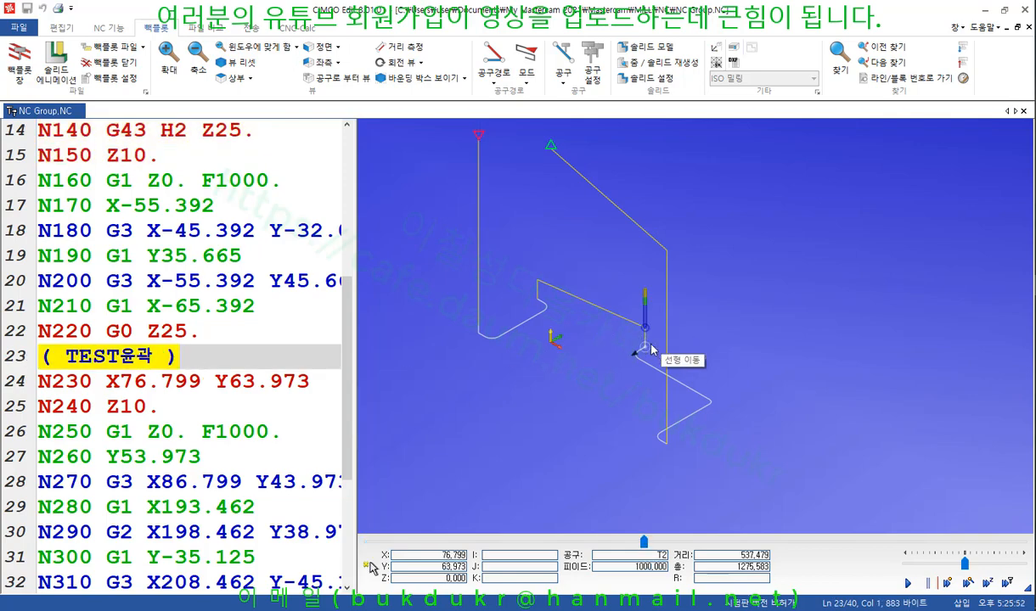
# Switch to Mastercam, enable forced tool change for the second contour operation, and regenerate its toolpath
pyautogui.click(985, 12)
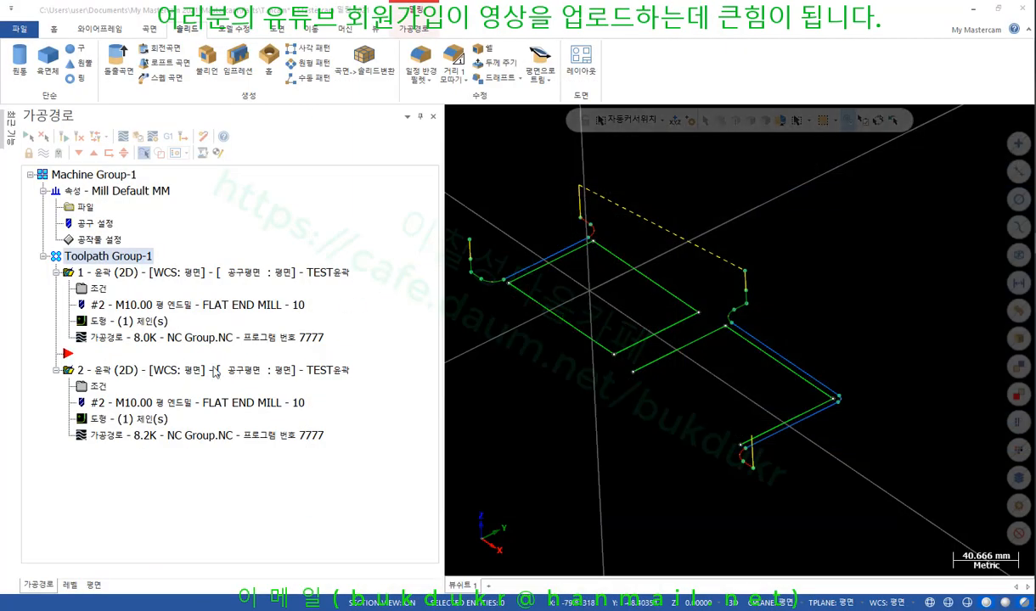
pyautogui.click(99, 389)
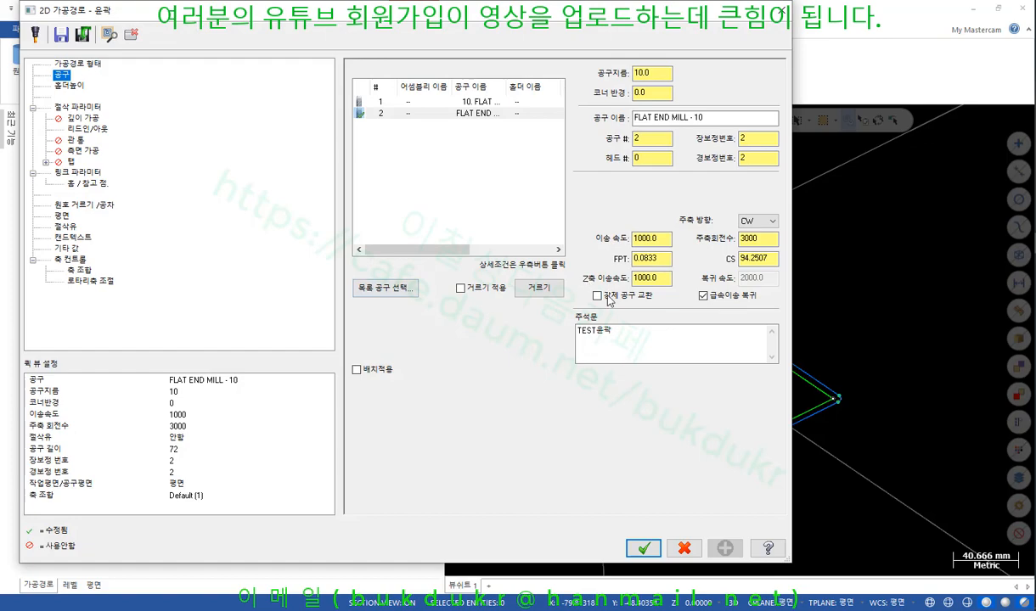
pyautogui.click(598, 297)
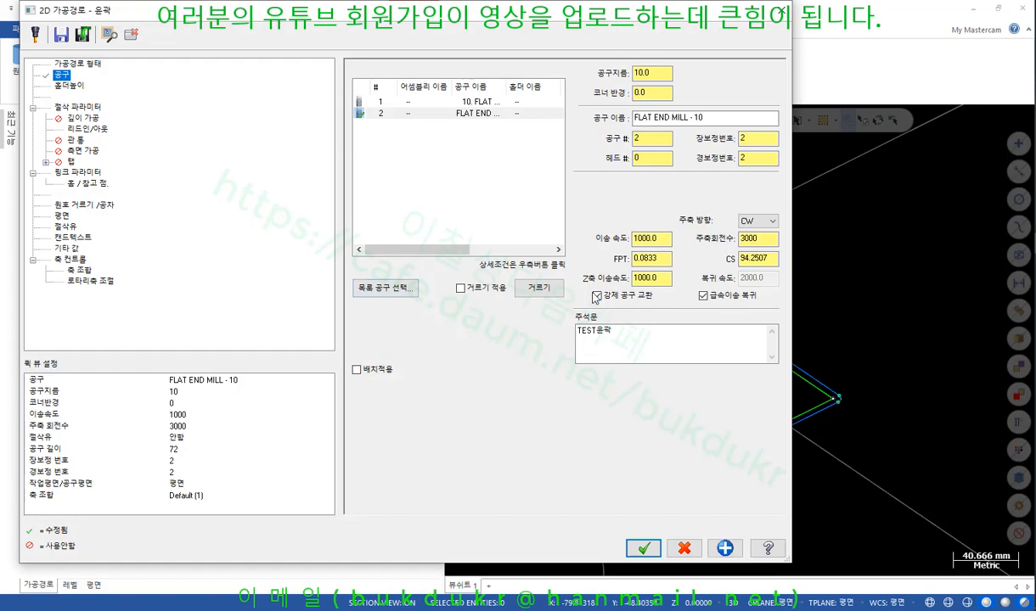
pyautogui.click(643, 550)
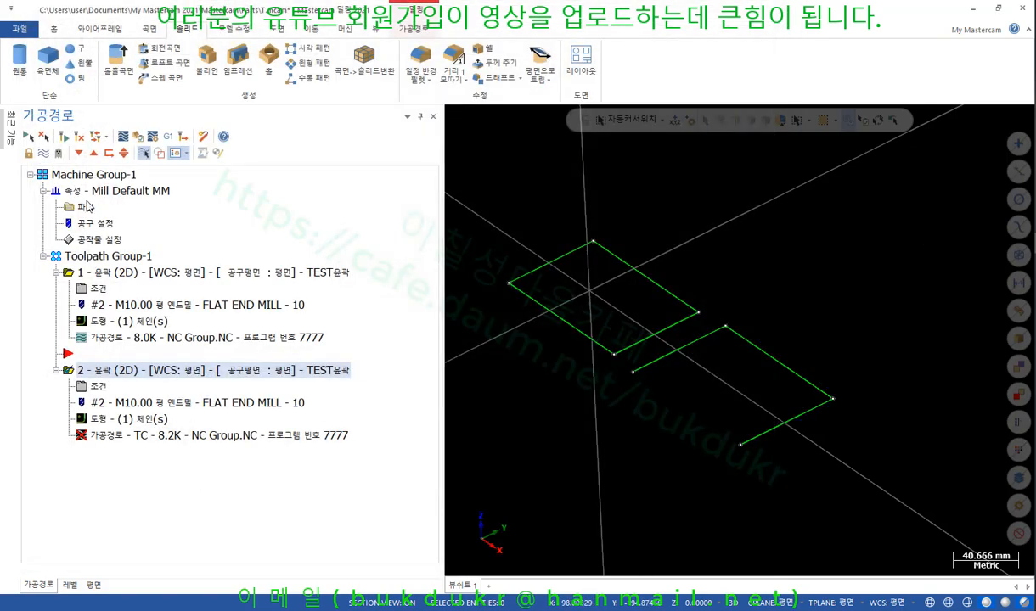
pyautogui.click(78, 136)
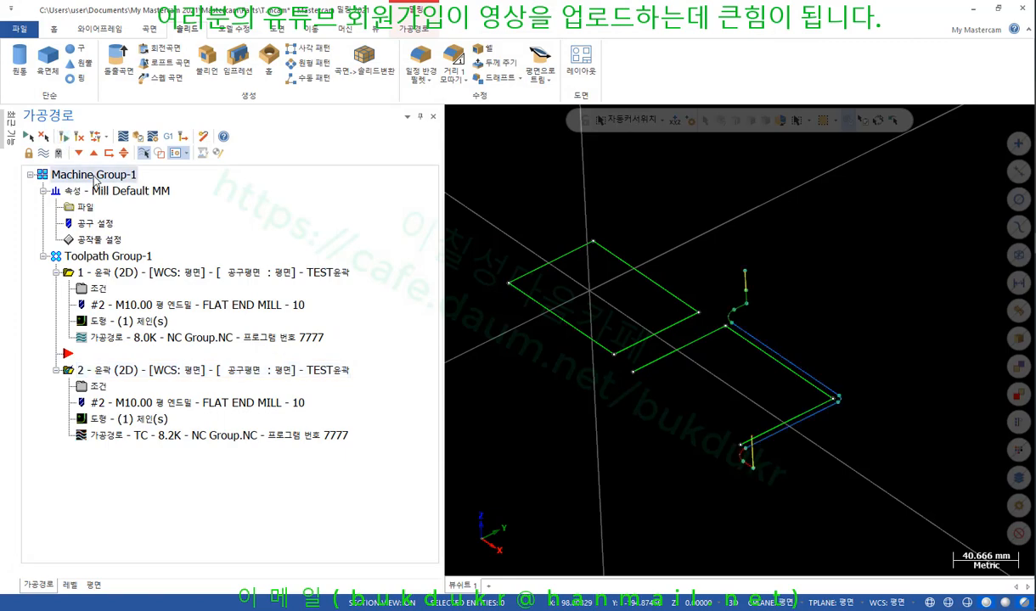
# Post-process both contour operations of Machine Group-1, overwriting the NC file, and reload NC Group.NC in CIMCO Edit
pyautogui.click(144, 152)
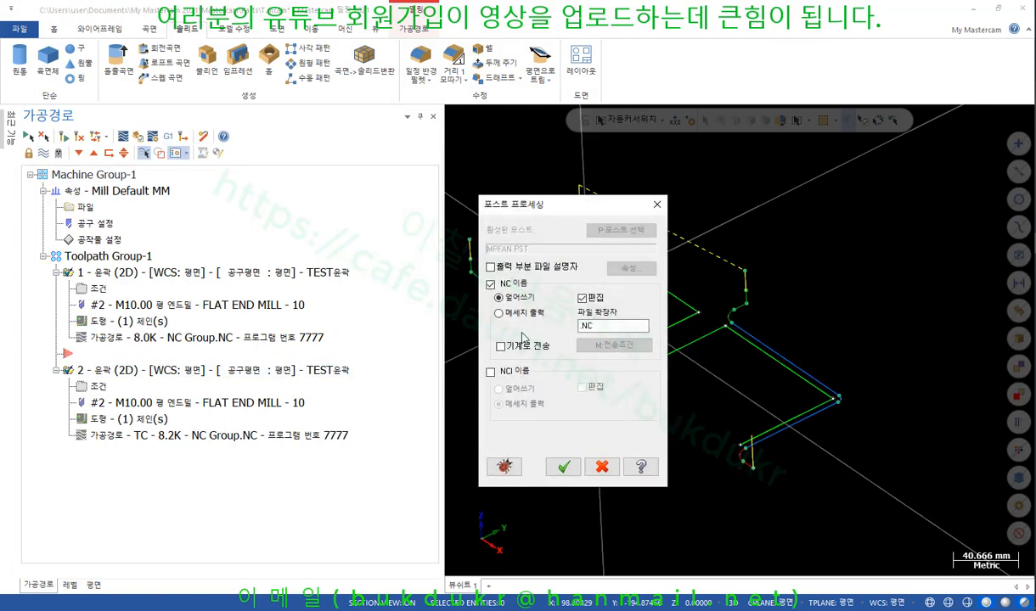
pyautogui.click(560, 467)
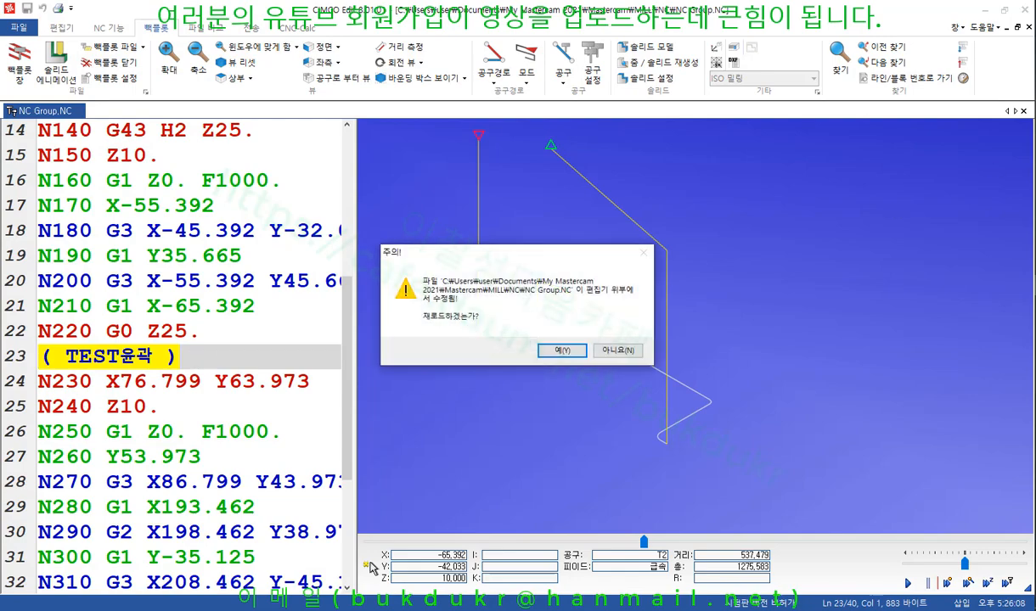
pyautogui.hotkey('ctrl', '2')
pyautogui.moveTo(176, 382)
pyautogui.mouseDown()
pyautogui.moveTo(47, 343)
pyautogui.moveTo(188, 378)
pyautogui.mouseUp()
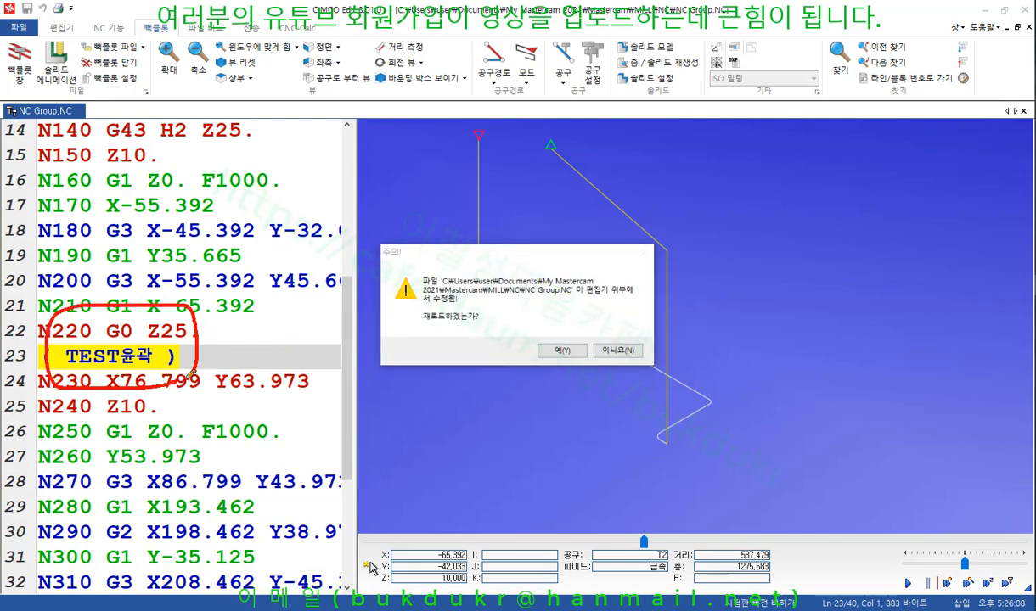
pyautogui.rightClick(662, 341)
pyautogui.click(662, 468)
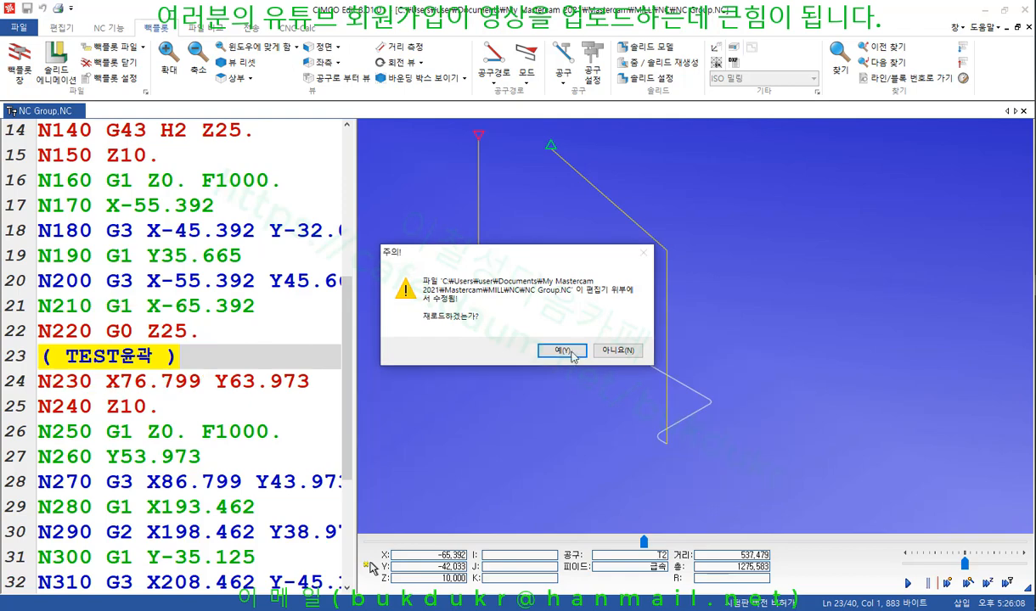
pyautogui.click(562, 350)
# Examine the NC code between the two contours for the tool change block ahead of the second contour
pyautogui.scroll(4, 208, 314)
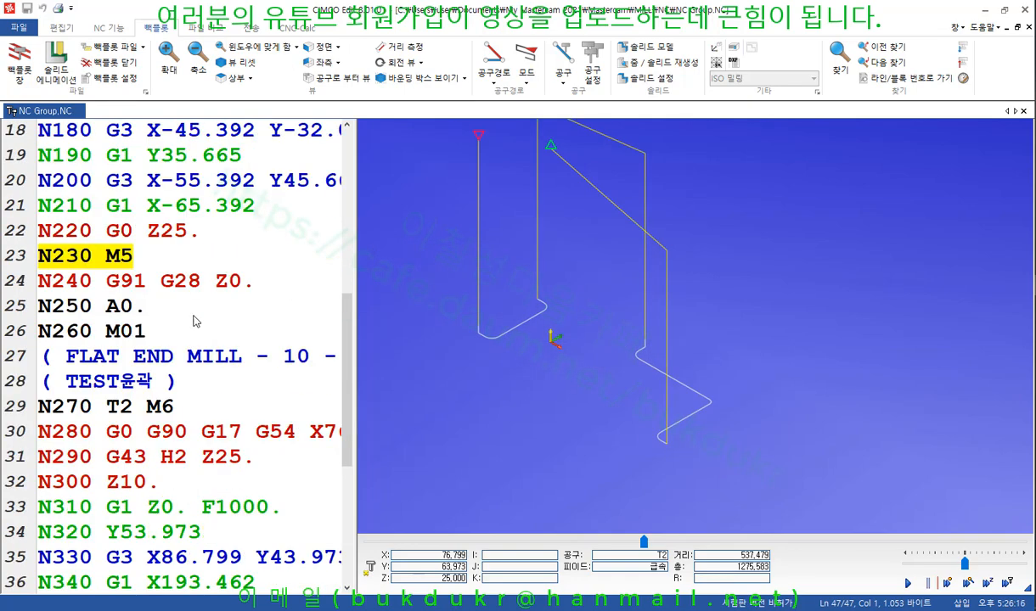
pyautogui.click(187, 308)
pyautogui.moveTo(191, 459); pyautogui.dragTo(5, 398)
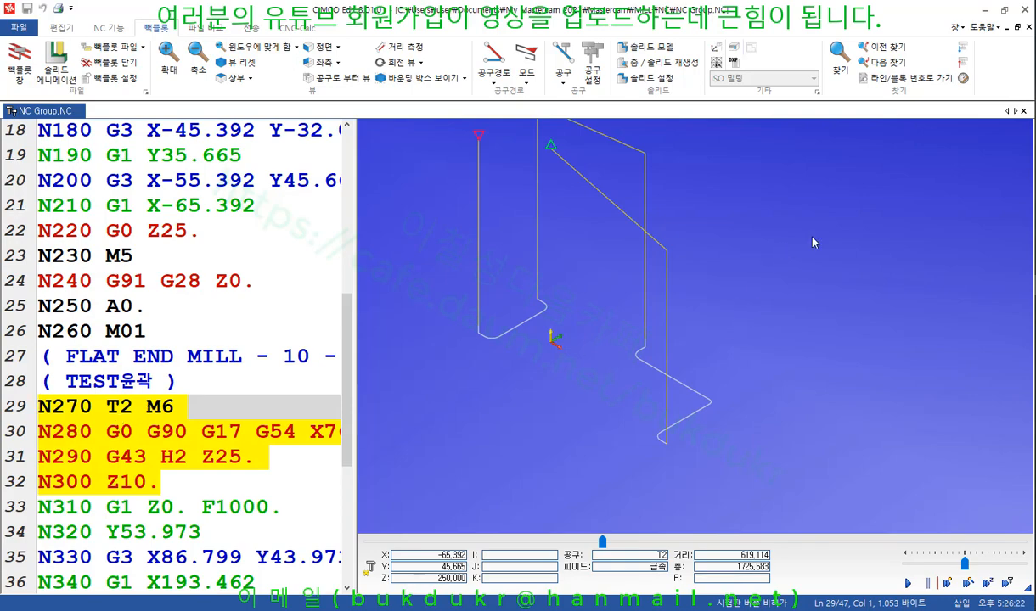
# Switch to Mastercam and open the backplot of the first contour operation
pyautogui.click(985, 10)
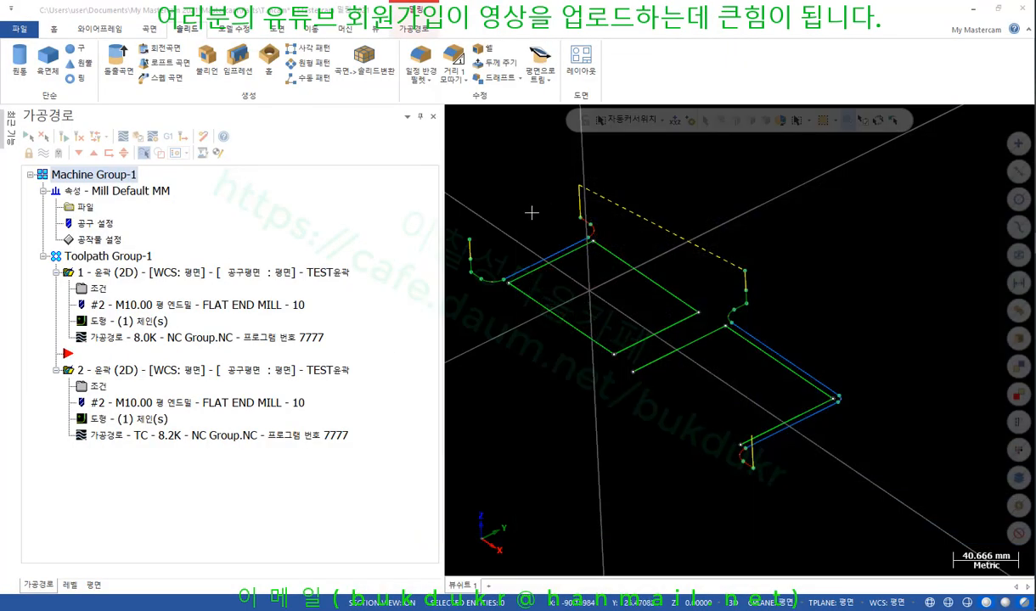
pyautogui.click(237, 341)
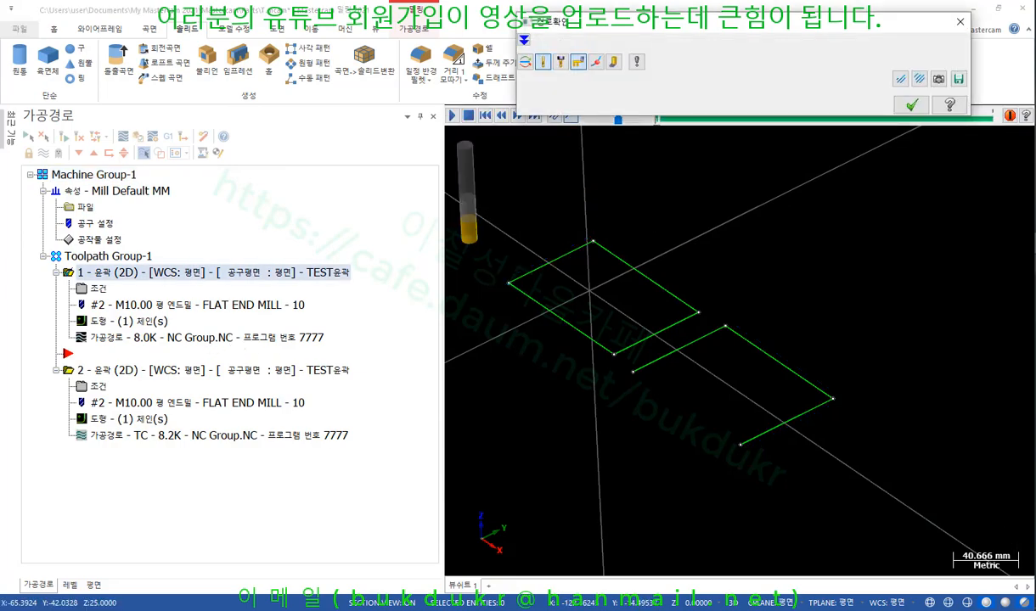
# Close the toolpath backplot and open the parameters of the first contour operation
pyautogui.click(960, 23)
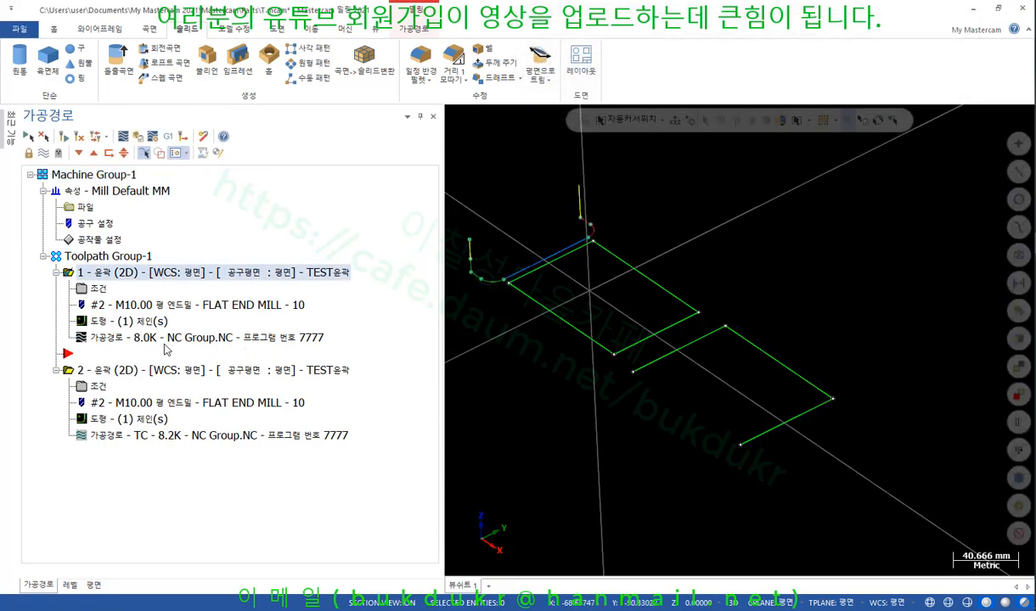
pyautogui.click(98, 289)
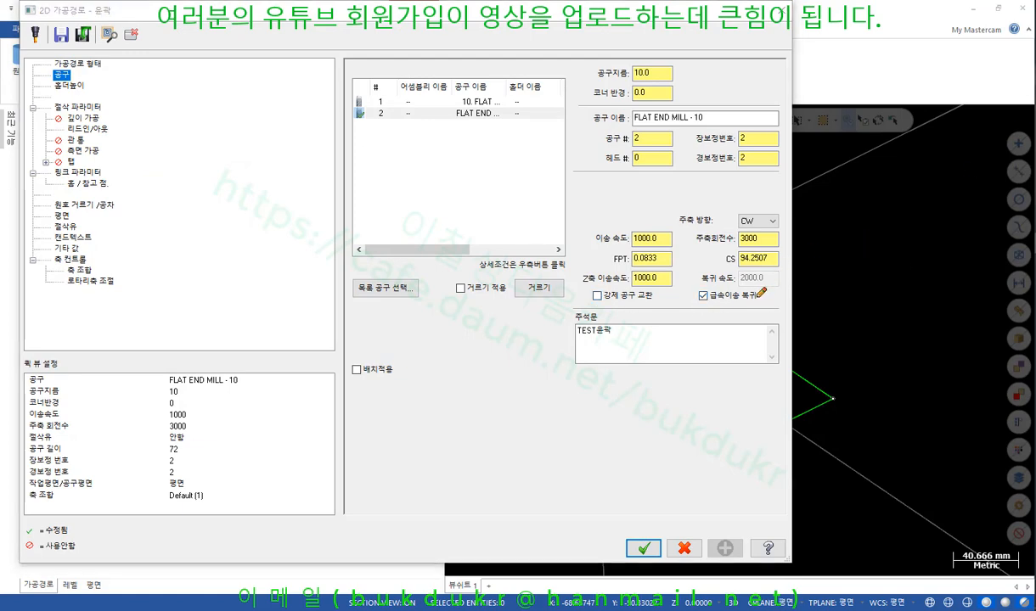
pyautogui.moveTo(775, 302)
pyautogui.mouseDown()
pyautogui.moveTo(688, 306)
pyautogui.moveTo(747, 287)
pyautogui.moveTo(770, 307)
pyautogui.mouseUp()
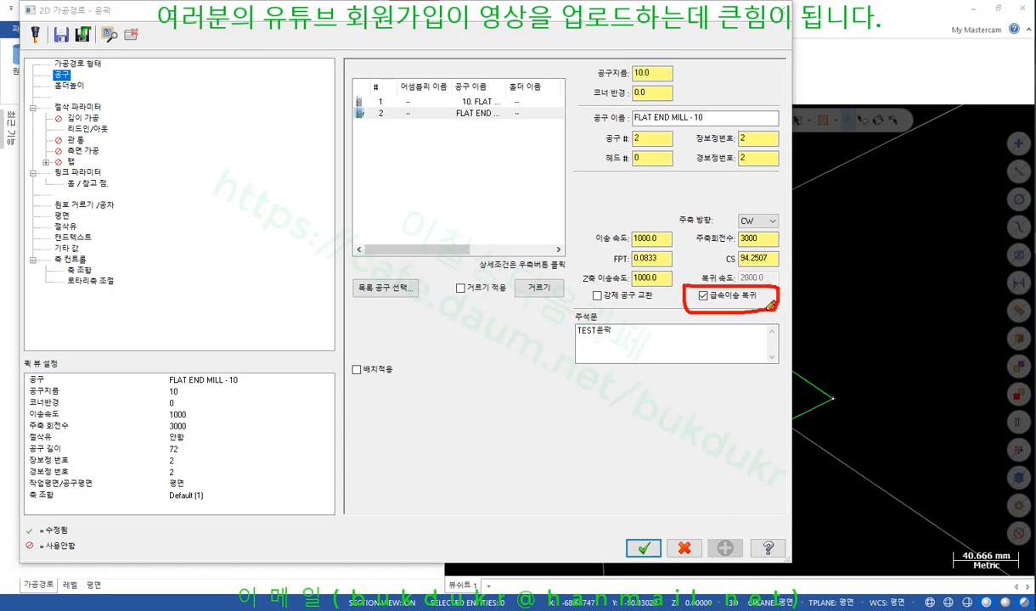
pyautogui.moveTo(837, 331)
pyautogui.mouseDown()
pyautogui.moveTo(835, 221)
pyautogui.moveTo(854, 233)
pyautogui.mouseUp()
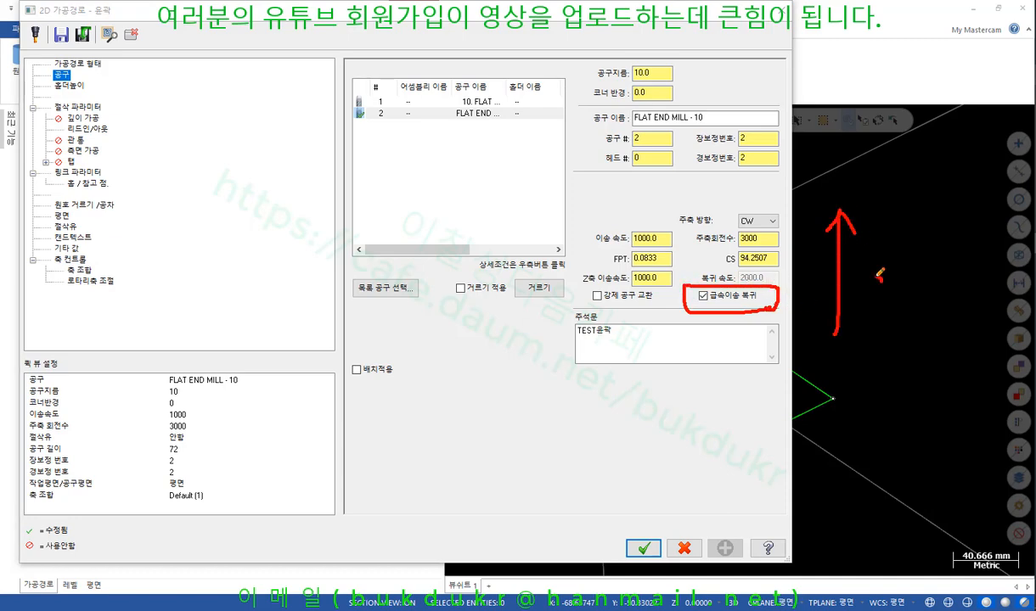
pyautogui.moveTo(881, 278)
pyautogui.mouseDown()
pyautogui.moveTo(856, 312)
pyautogui.moveTo(906, 287)
pyautogui.moveTo(926, 295)
pyautogui.moveTo(915, 288)
pyautogui.mouseUp()
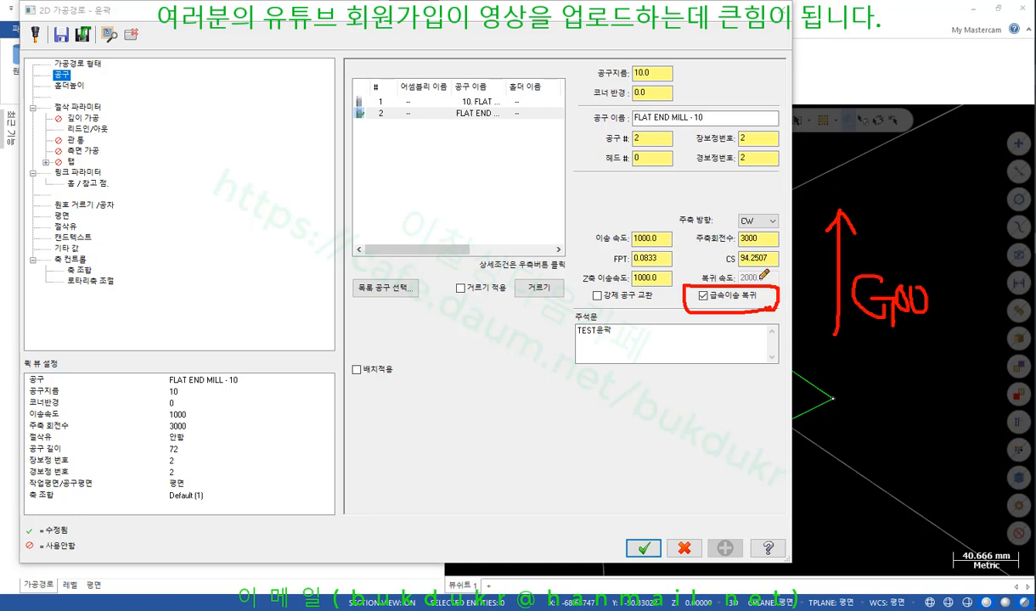
pyautogui.moveTo(883, 350); pyautogui.dragTo(867, 429)
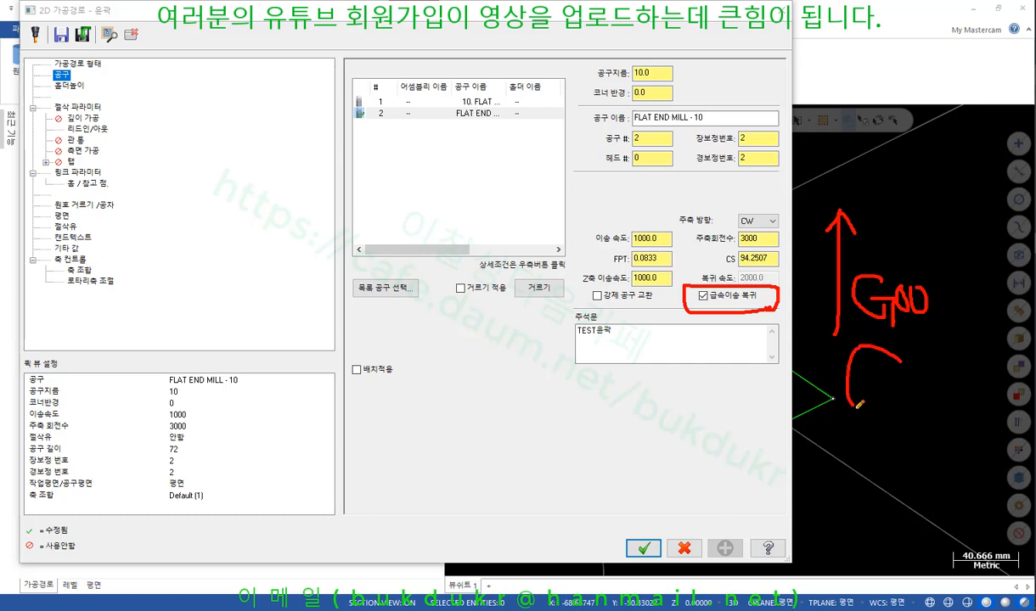
pyautogui.moveTo(874, 386)
pyautogui.mouseDown()
pyautogui.moveTo(899, 412)
pyautogui.moveTo(909, 387)
pyautogui.mouseUp()
pyautogui.moveTo(923, 377); pyautogui.dragTo(924, 420)
pyautogui.moveTo(842, 441); pyautogui.dragTo(949, 441)
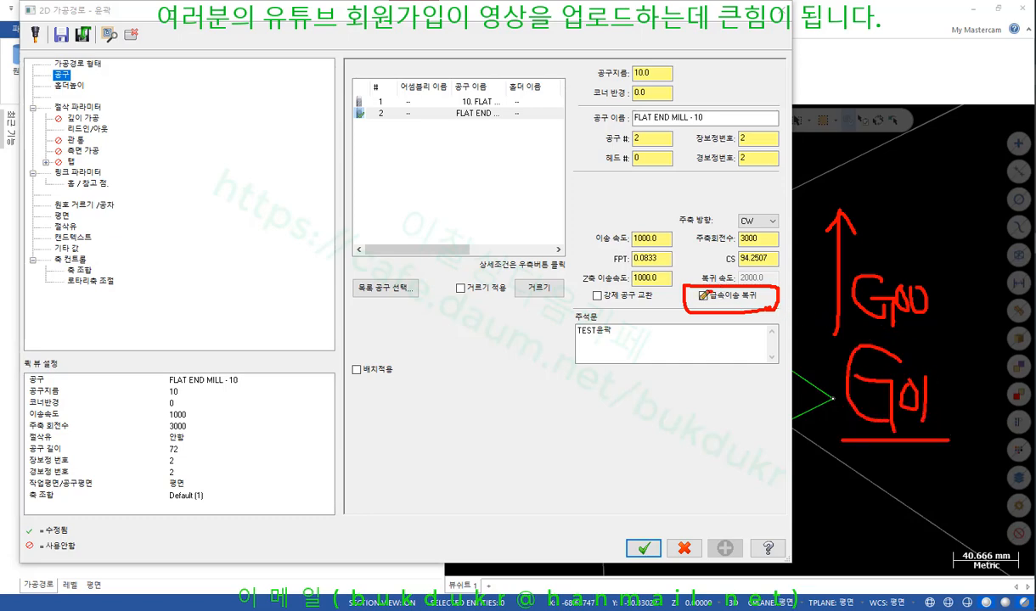
pyautogui.moveTo(695, 293); pyautogui.dragTo(714, 305)
pyautogui.moveTo(711, 292)
pyautogui.mouseDown()
pyautogui.moveTo(694, 306)
pyautogui.moveTo(776, 283)
pyautogui.moveTo(772, 270)
pyautogui.moveTo(696, 280)
pyautogui.mouseUp()
pyautogui.moveTo(821, 343)
pyautogui.mouseDown()
pyautogui.moveTo(798, 229)
pyautogui.moveTo(789, 253)
pyautogui.mouseUp()
pyautogui.moveTo(799, 229); pyautogui.dragTo(825, 252)
pyautogui.rightClick(806, 168)
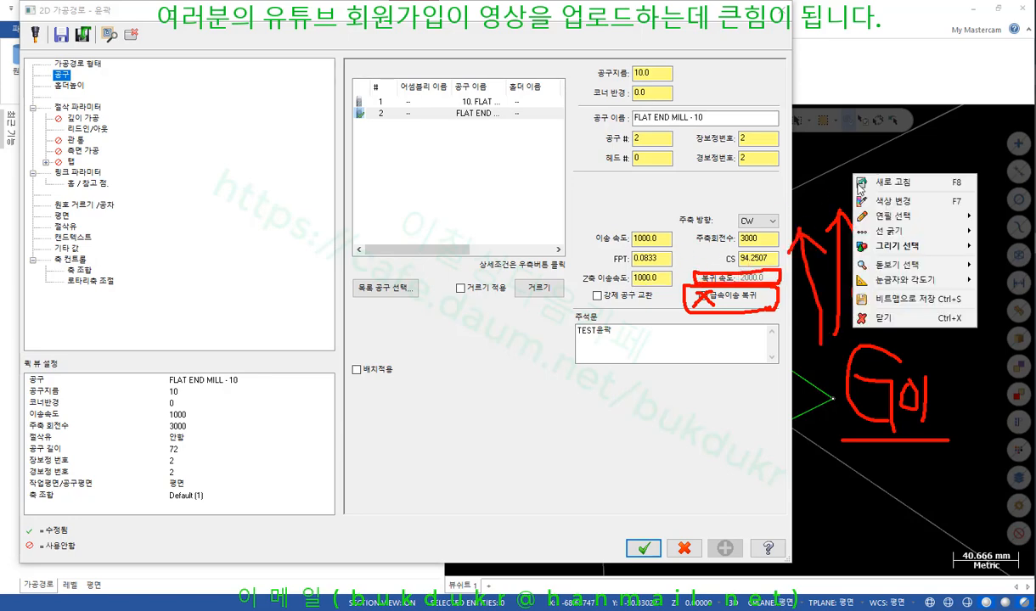
pyautogui.click(837, 306)
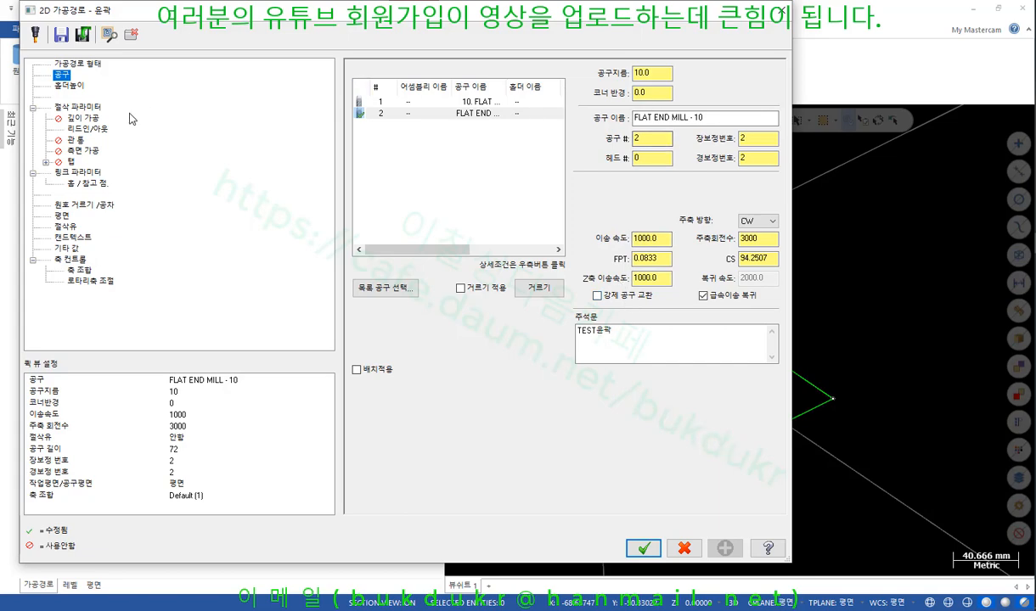
# Assign the holder B2C4-0011 from the Mill_mm.tooldb library to the first contour operation's tool
pyautogui.click(75, 87)
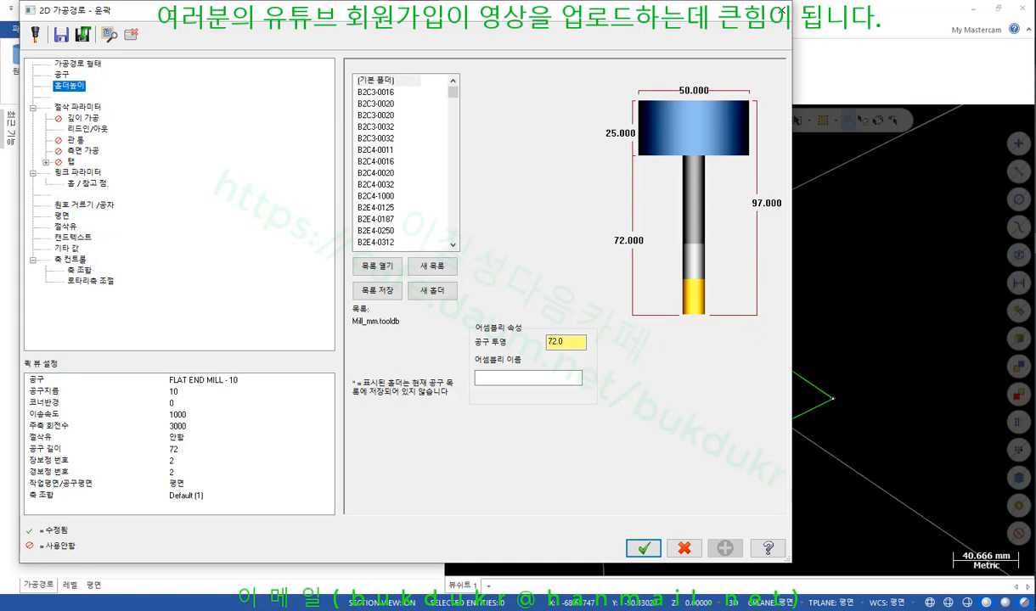
pyautogui.moveTo(691, 153)
pyautogui.mouseDown()
pyautogui.moveTo(666, 144)
pyautogui.moveTo(696, 103)
pyautogui.moveTo(705, 155)
pyautogui.mouseUp()
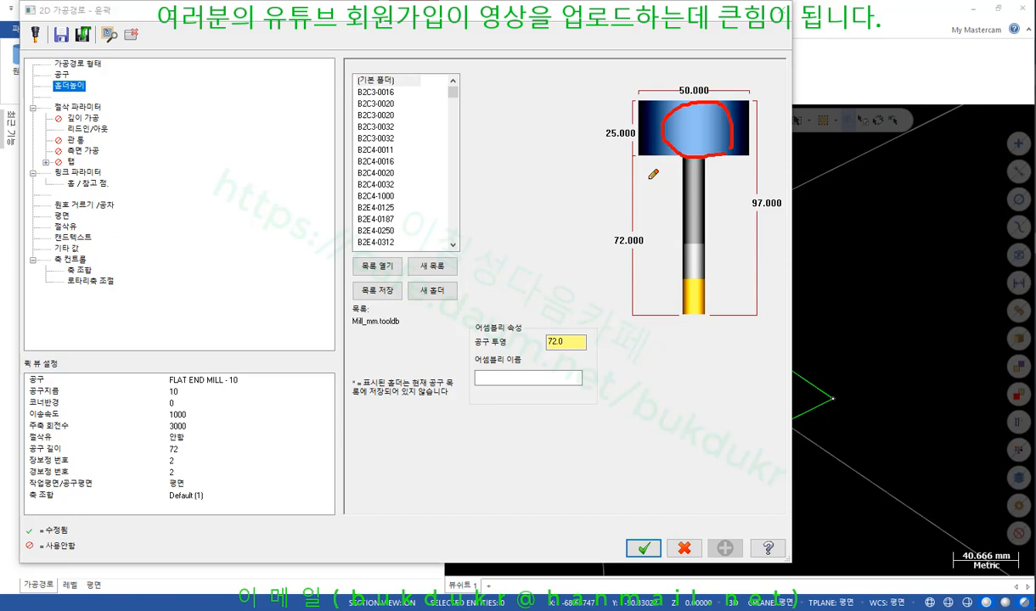
pyautogui.rightClick(572, 158)
pyautogui.click(632, 318)
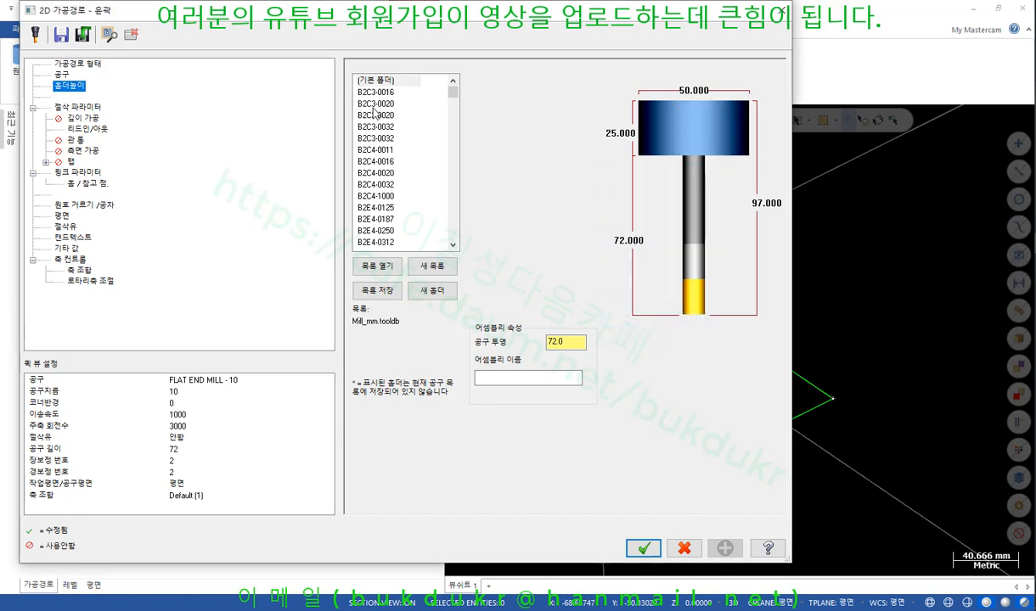
pyautogui.click(374, 138)
pyautogui.click(374, 150)
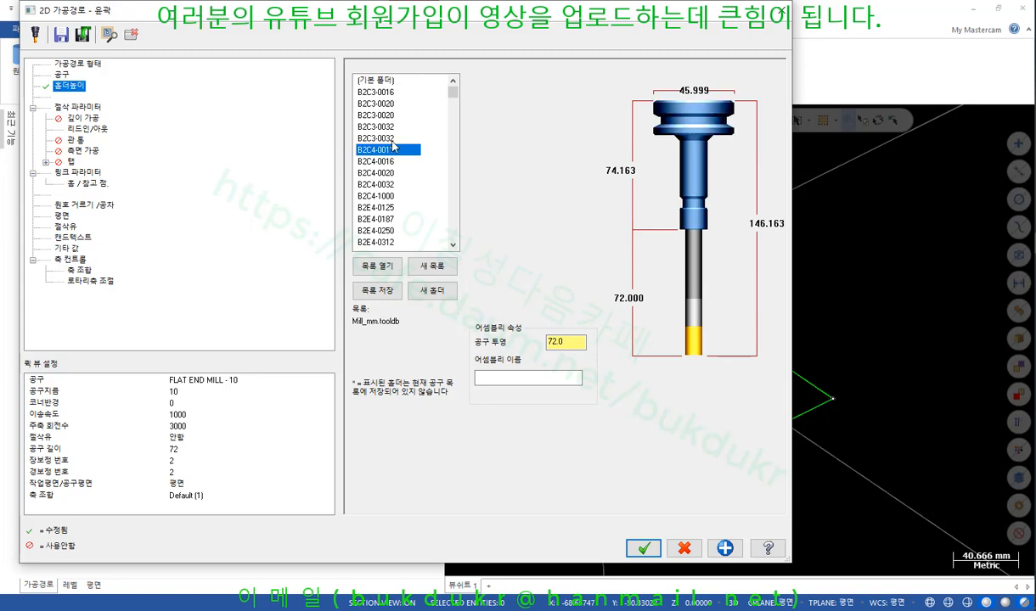
# Review and finish the B2C4-0011 holder's segment geometry, and update the assembly and all operations using it on moving to the cut parameters
pyautogui.rightClick(698, 139)
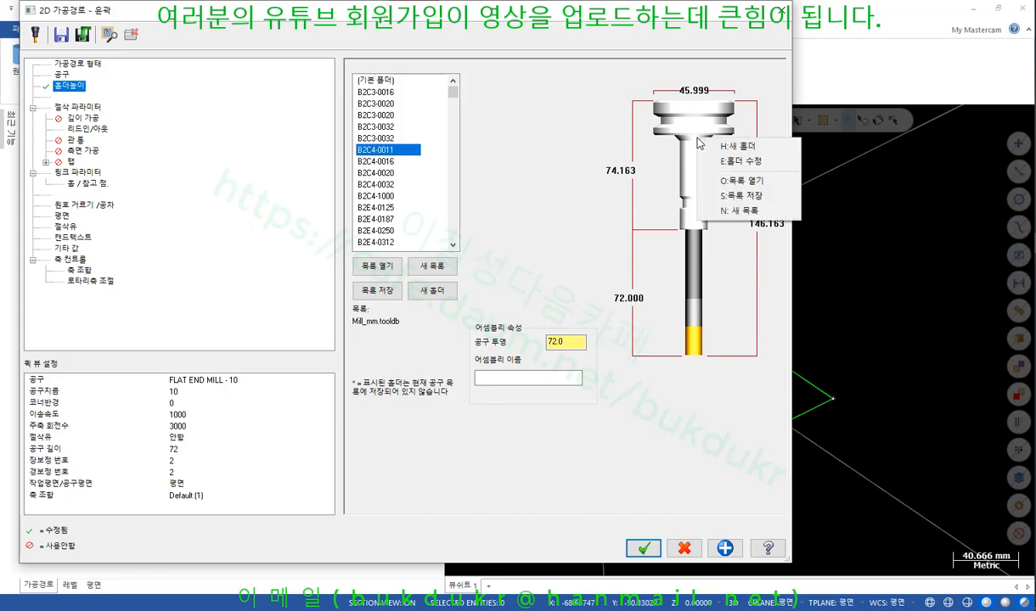
pyautogui.click(758, 161)
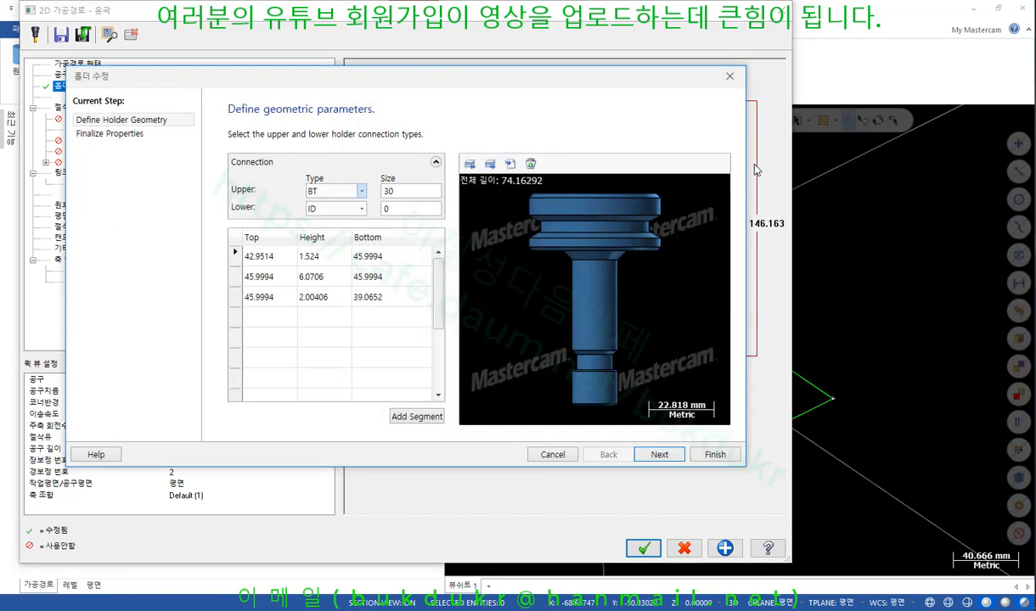
pyautogui.click(410, 191)
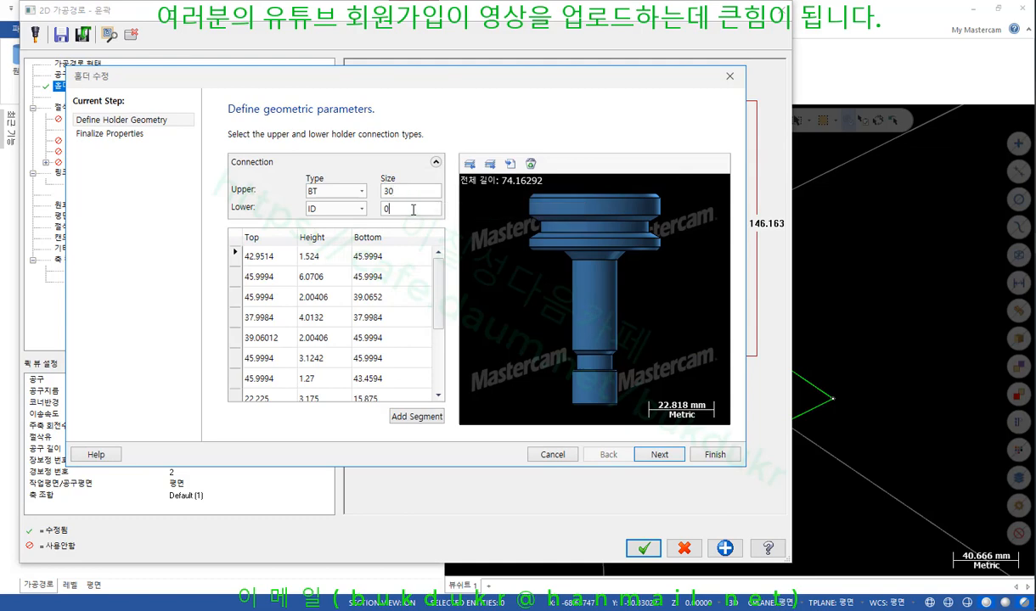
pyautogui.click(399, 282)
pyautogui.click(391, 337)
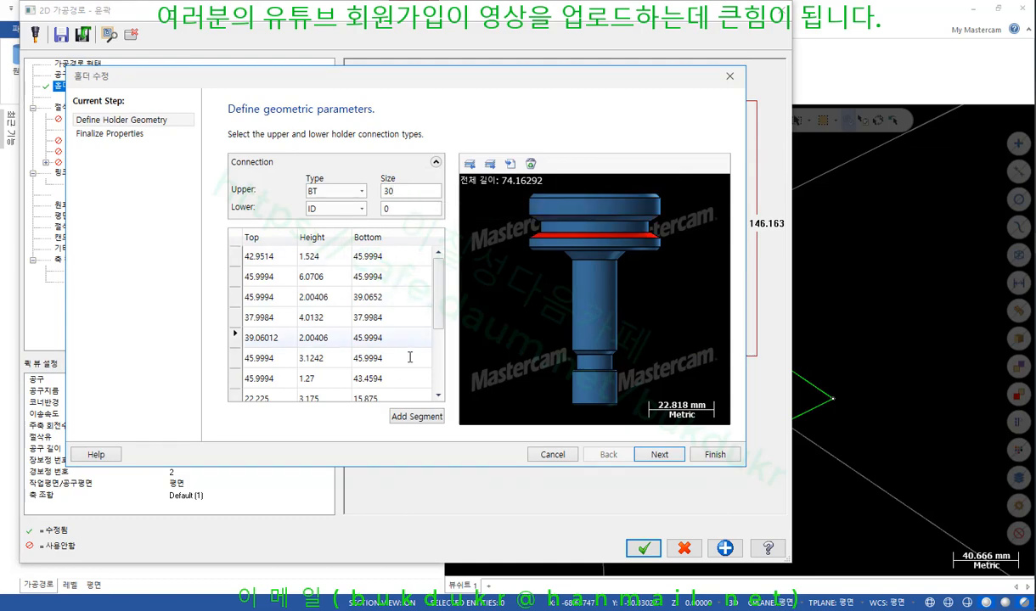
pyautogui.click(411, 359)
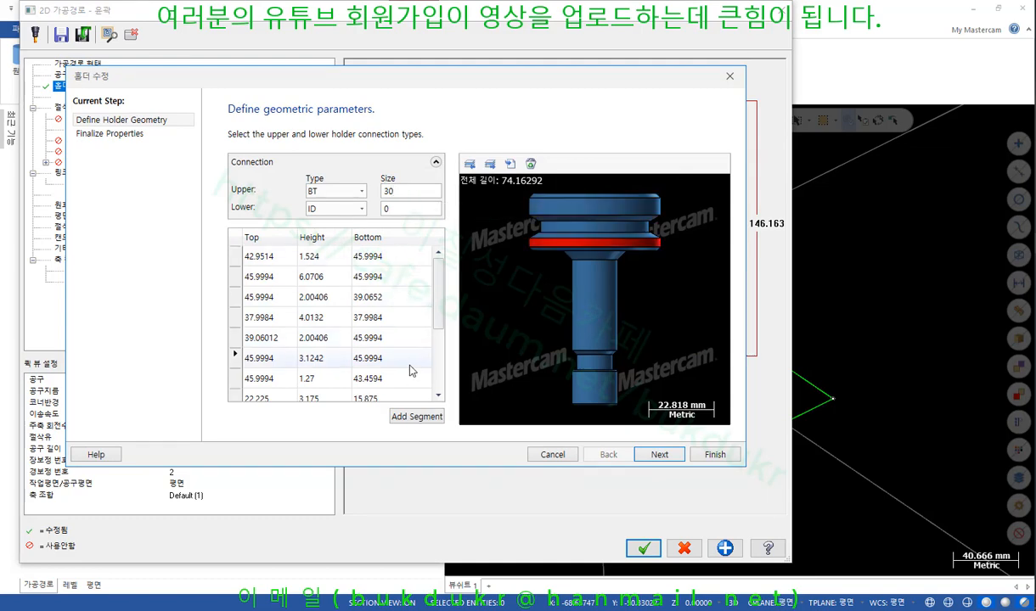
pyautogui.click(713, 455)
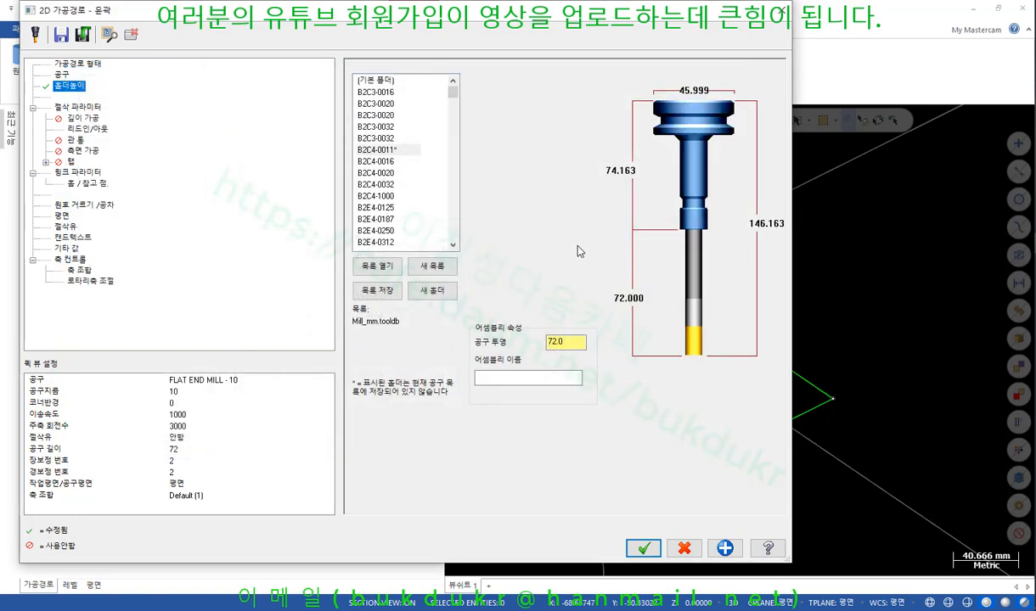
pyautogui.click(83, 106)
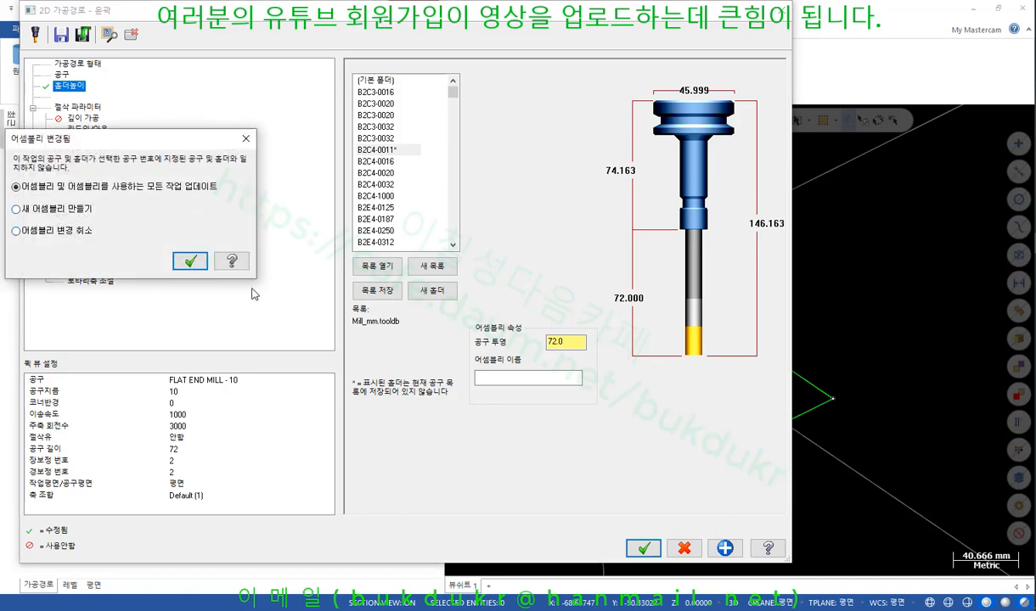
pyautogui.click(193, 263)
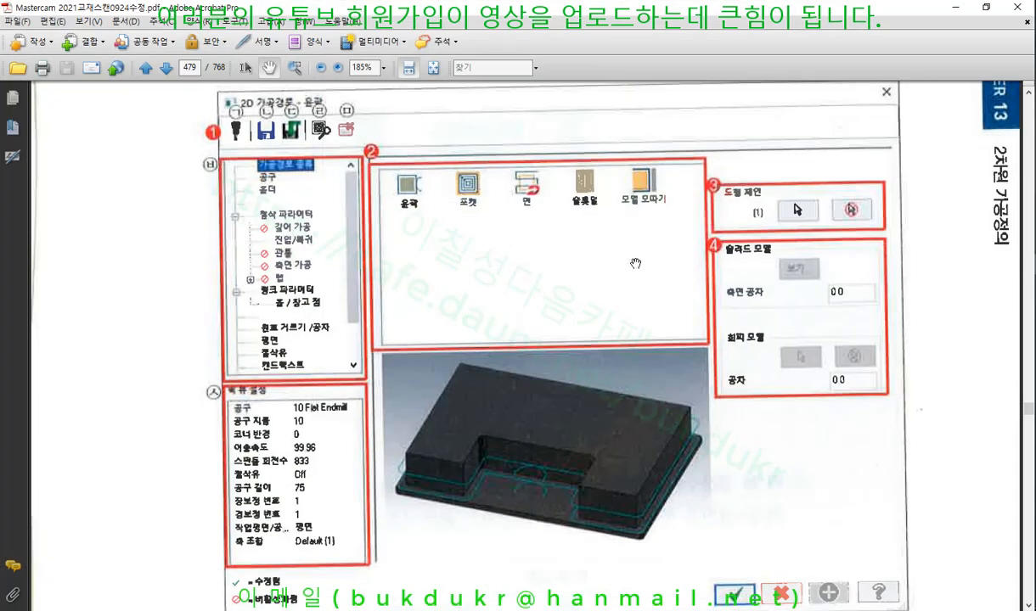
# Read the PDF textbook's page 479 on the toolpath dialog and its common functions
pyautogui.scroll(-8, 432, 299)
pyautogui.scroll(-3, 435, 299)
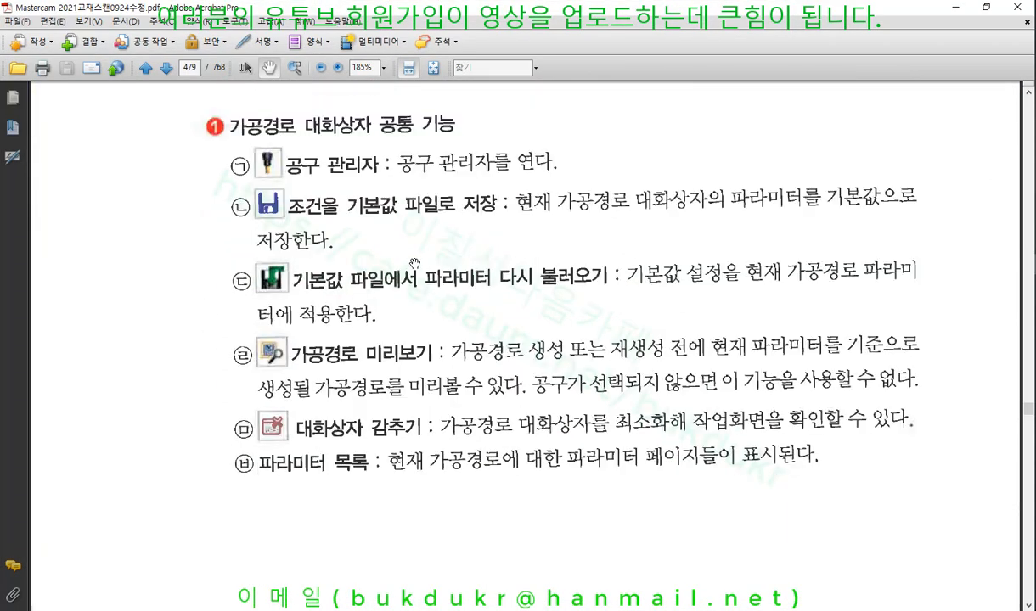
pyautogui.scroll(-3, 345, 239)
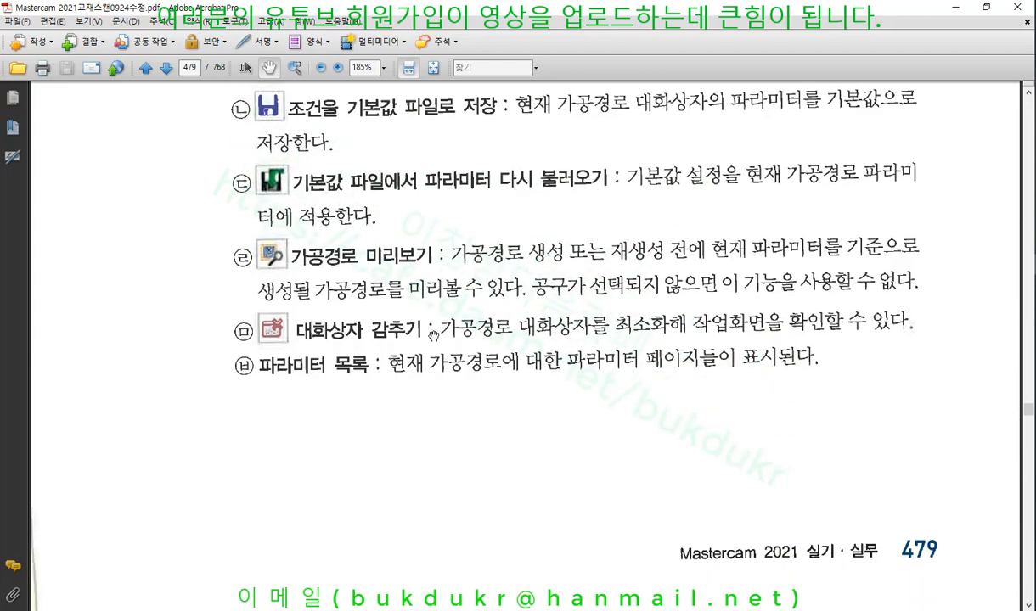
pyautogui.scroll(20, 443, 333)
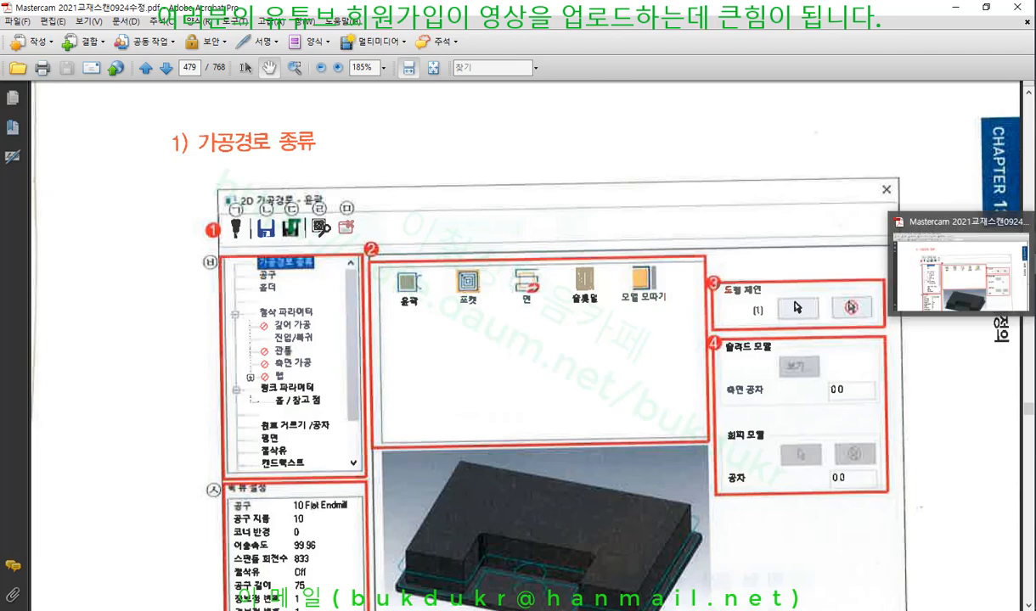
# Switch back to Mastercam, temporarily hide the toolpath dialog to inspect the geometry and toolpath, and restore it
pyautogui.click(1034, 259)
pyautogui.click(131, 36)
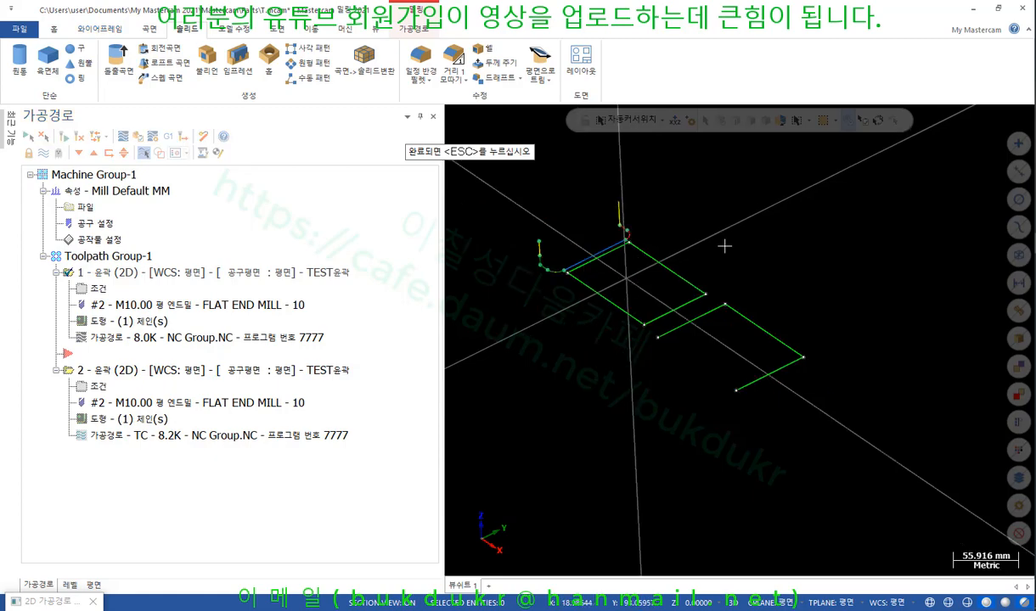
pyautogui.scroll(3, 684, 251)
pyautogui.scroll(-3, 683, 250)
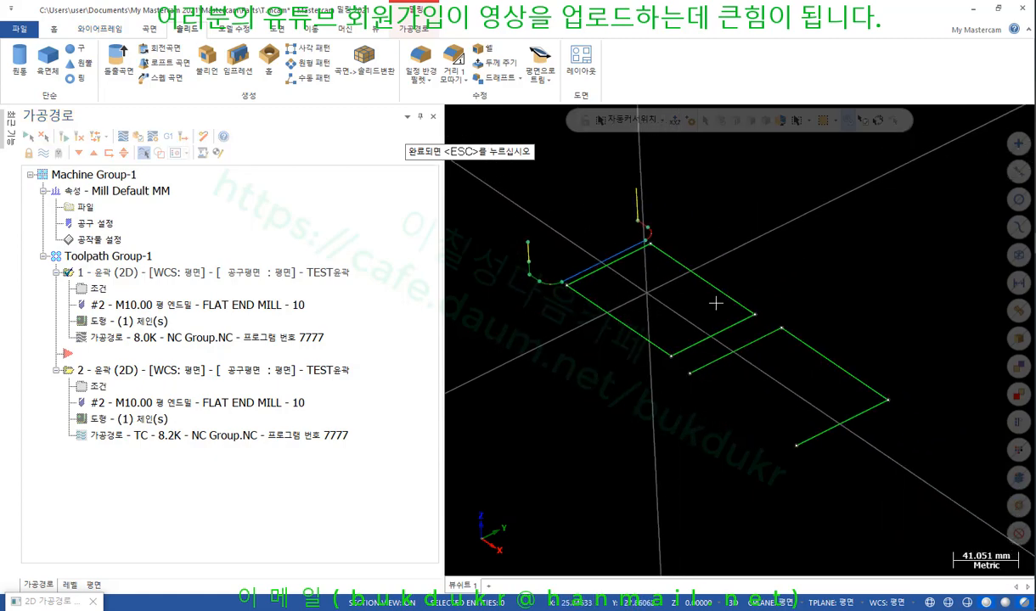
pyautogui.scroll(4, 629, 262)
pyautogui.press('Escape')
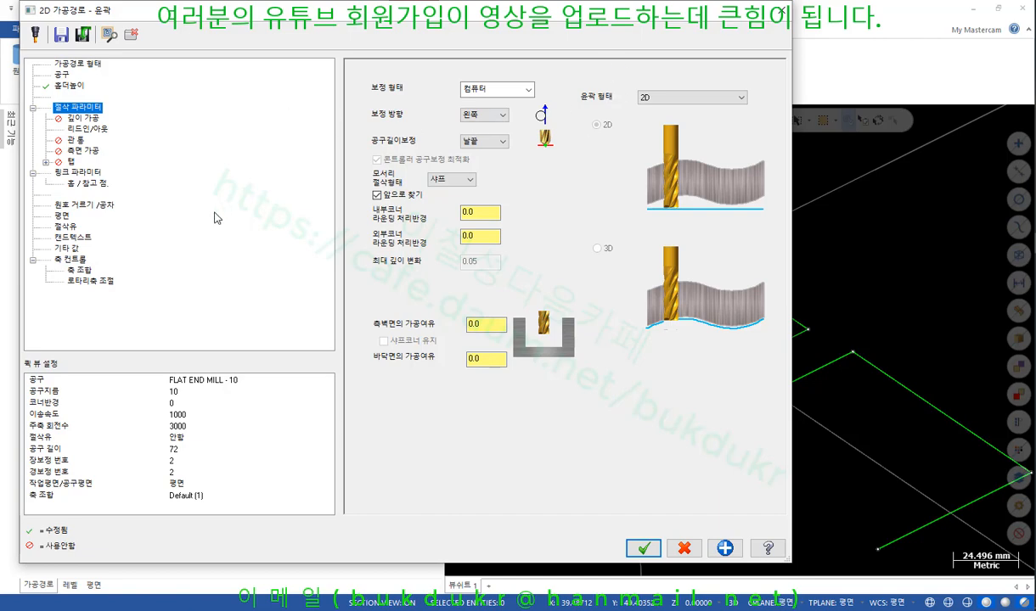
# Accept the changed parameters of the first contour operation and check its toolpath in the graphics view
pyautogui.click(643, 547)
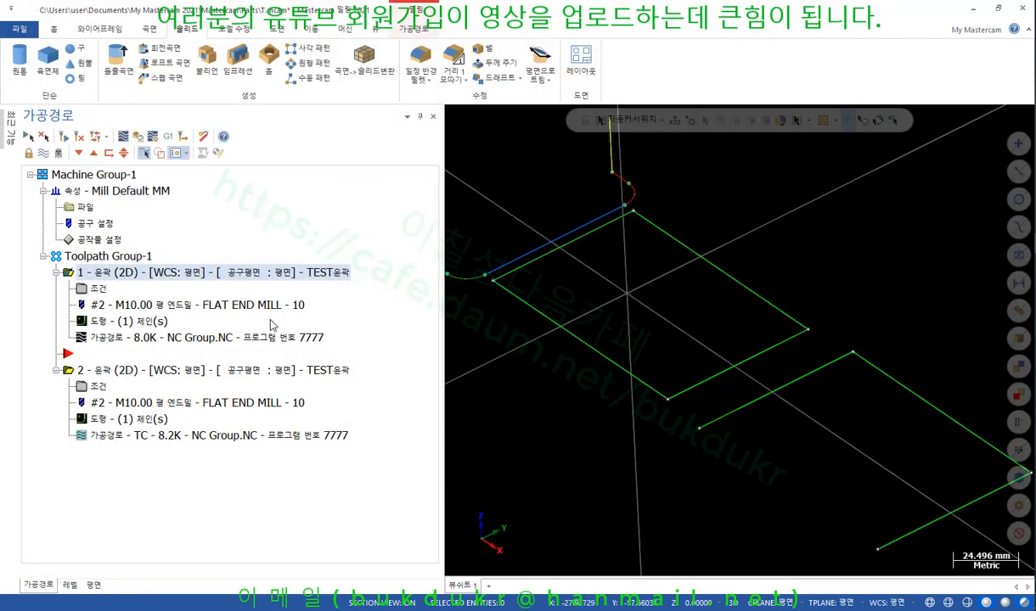
pyautogui.scroll(-2, 688, 224)
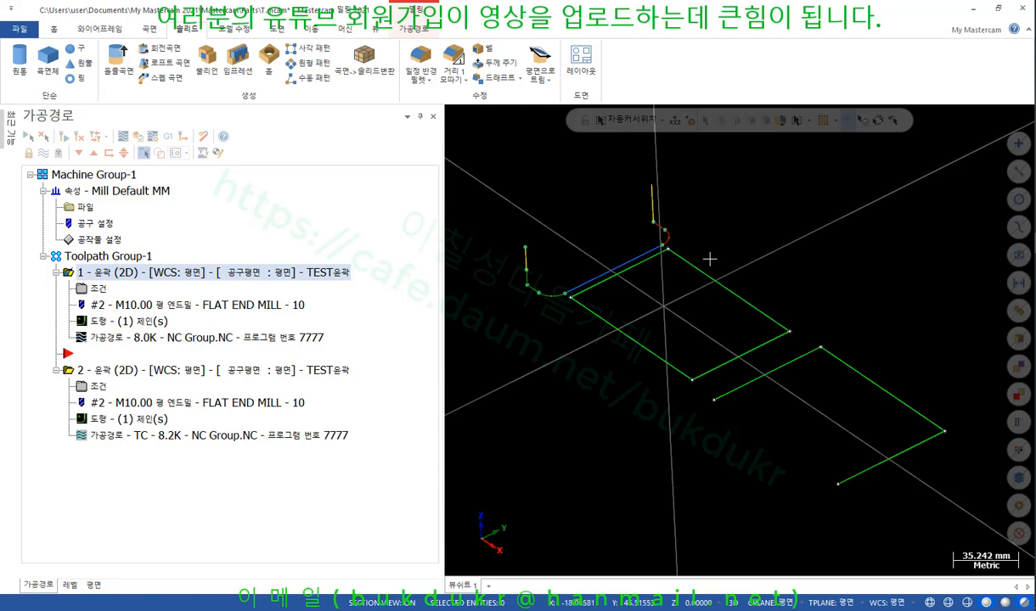
pyautogui.scroll(2, 698, 285)
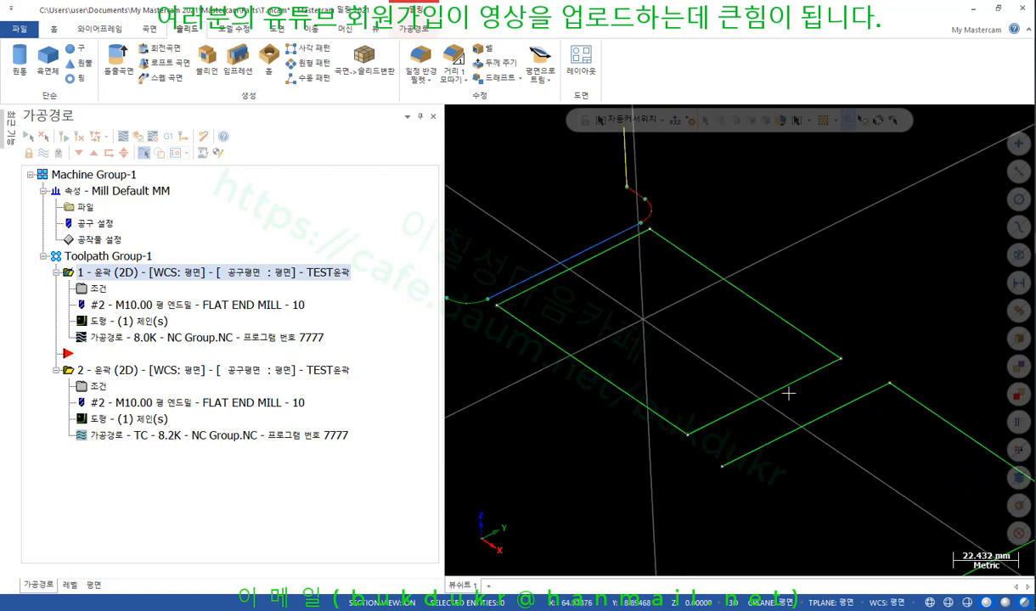
pyautogui.scroll(-2, 690, 297)
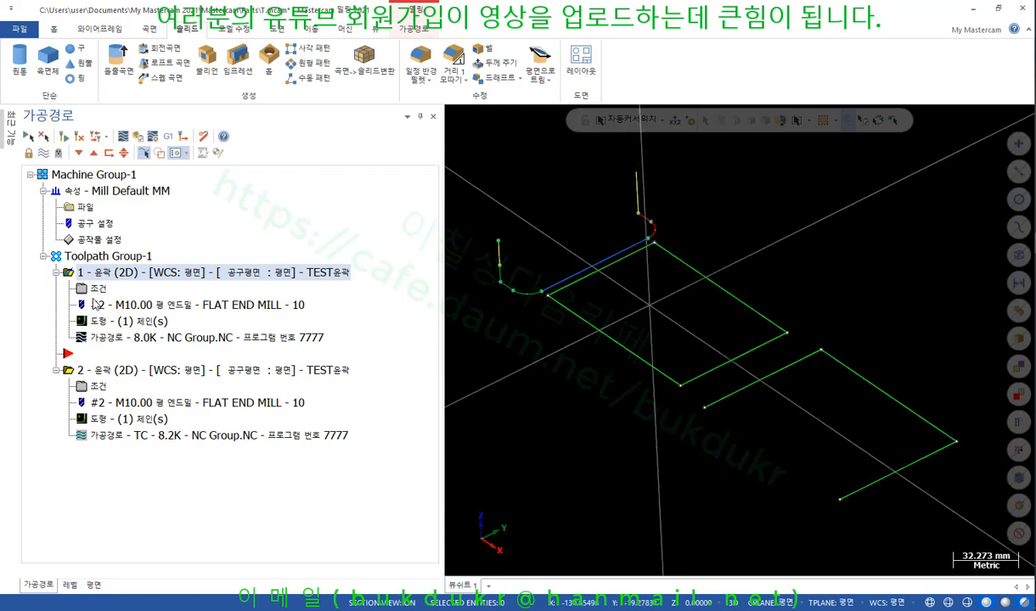
# Reopen the first contour operation's parameters and briefly hide the dialog to see the toolpath
pyautogui.click(123, 293)
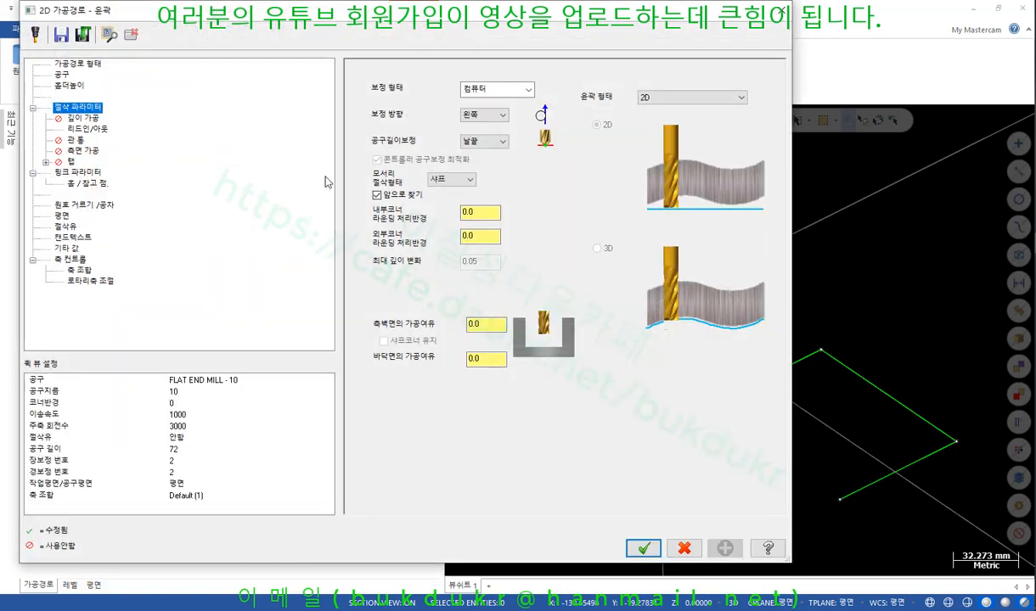
pyautogui.click(127, 39)
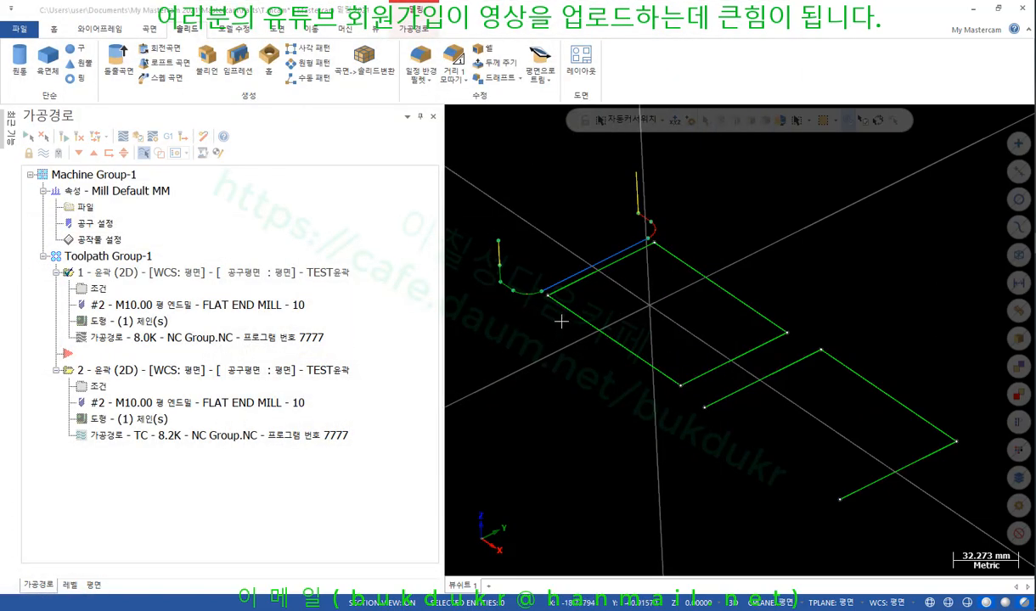
pyautogui.press('Escape')
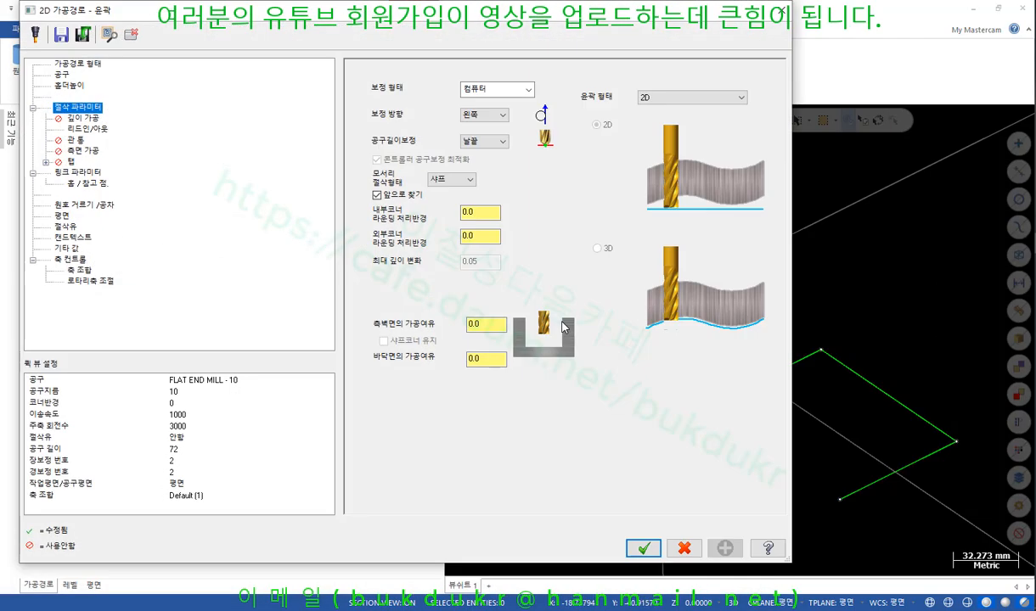
# Preview the toolpath from the contour dialog, exit the preview, and reposition the dialog to uncover more of the graphics area
pyautogui.click(109, 35)
pyautogui.press('Escape')
pyautogui.moveTo(613, 24); pyautogui.dragTo(563, 42)
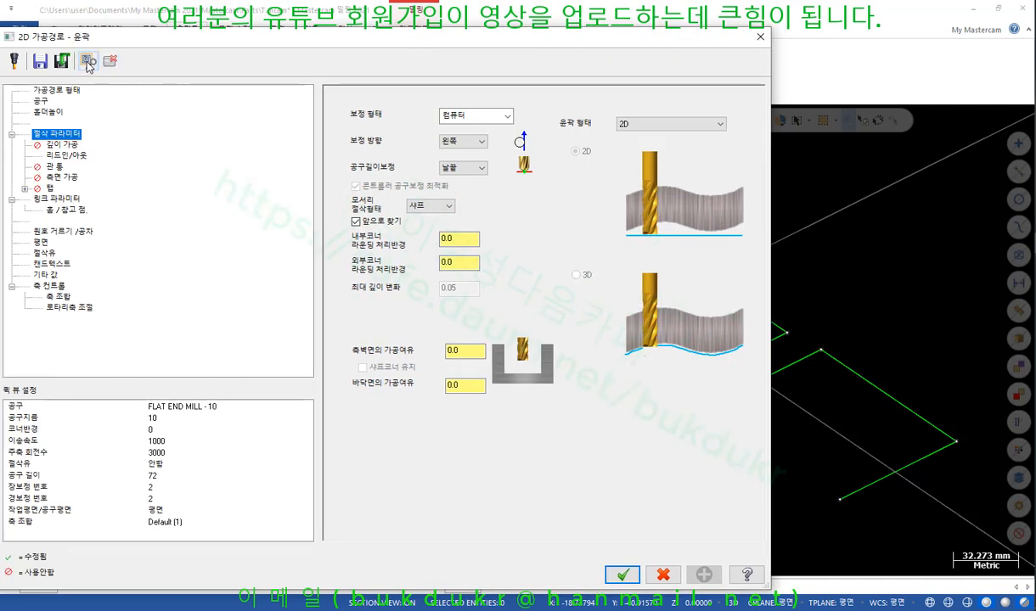
# Close the contour parameters dialog and delete both contour operations from Toolpath Group-1
pyautogui.click(761, 38)
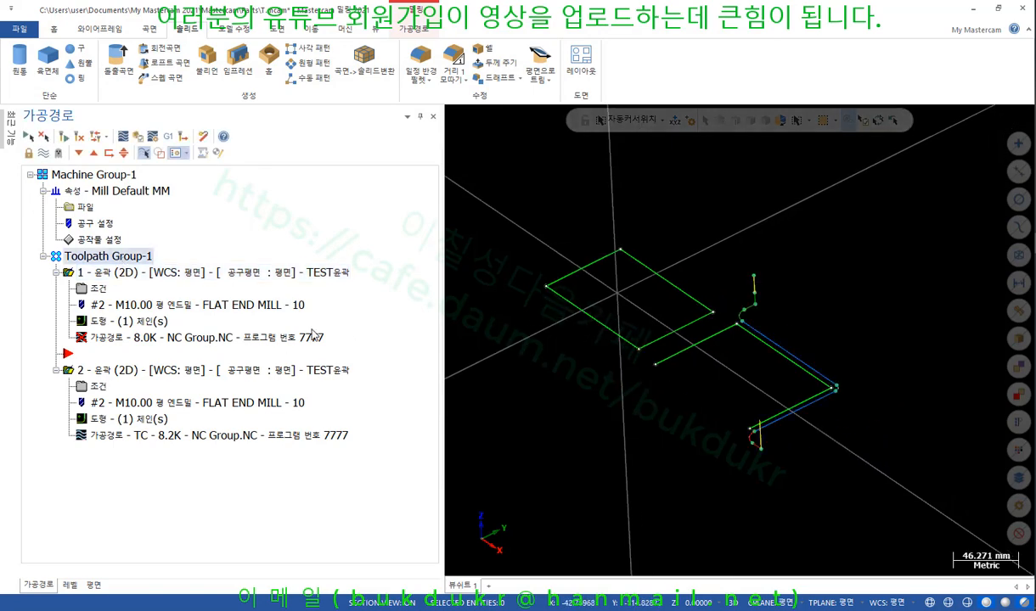
pyautogui.press('Delete')
pyautogui.click(536, 347)
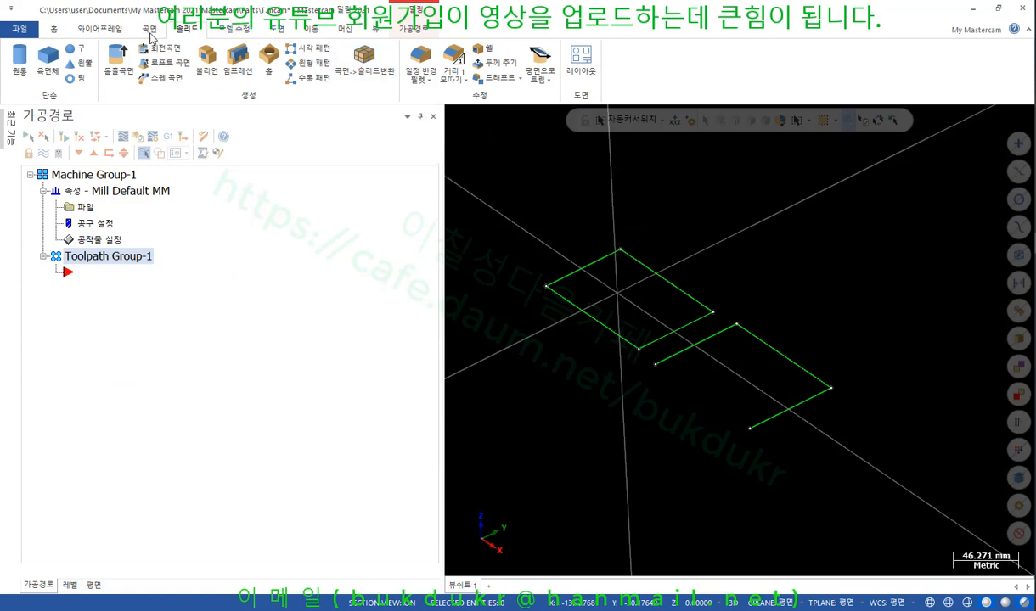
# Create a new 2D contour toolpath and chain the closed rectangle as its geometry
pyautogui.click(414, 28)
pyautogui.click(31, 64)
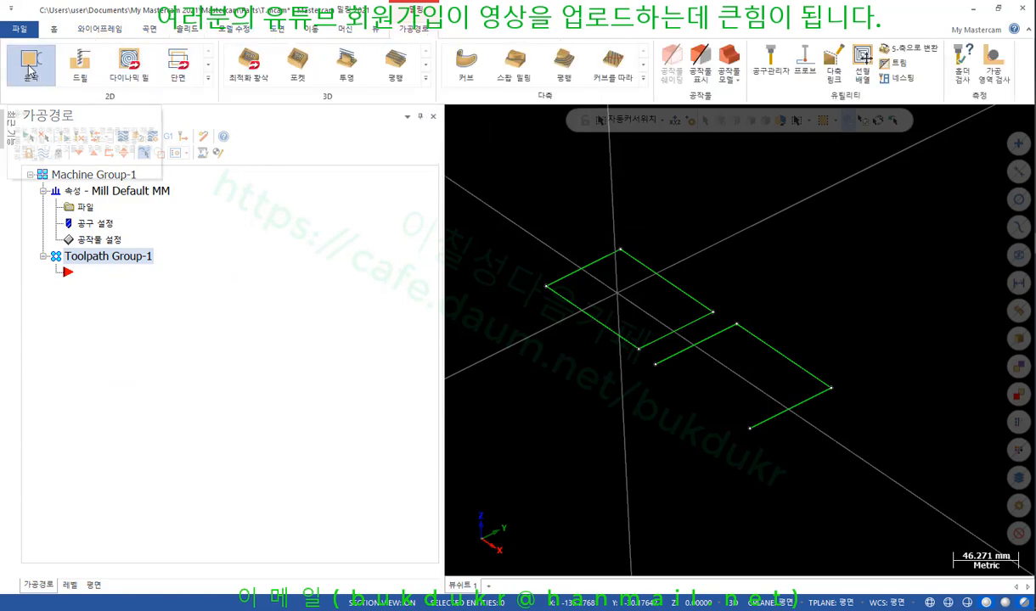
pyautogui.click(292, 180)
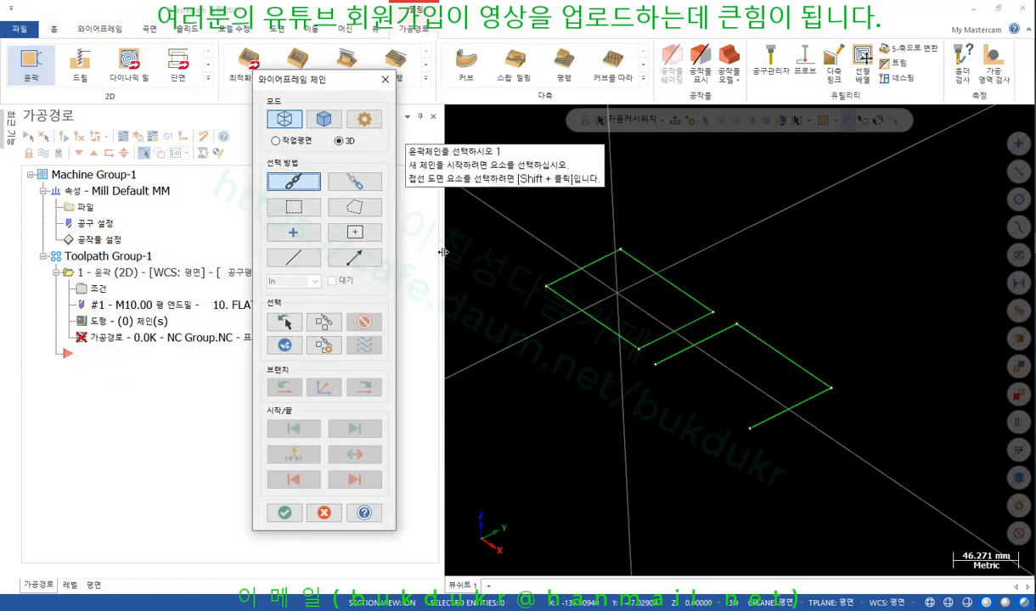
pyautogui.click(563, 278)
pyautogui.click(284, 512)
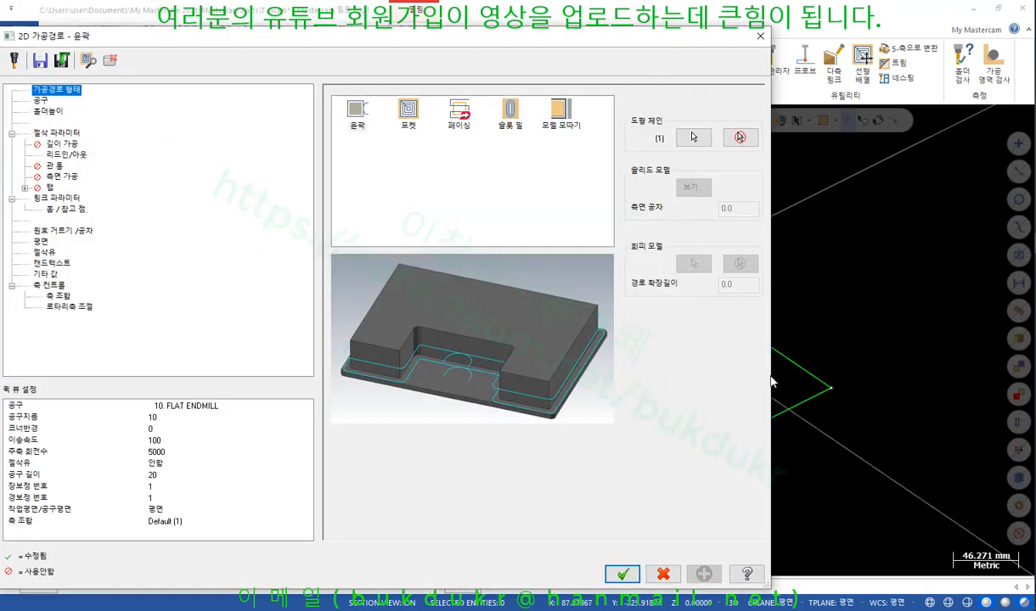
# Preview the new contour toolpath around the rectangle, examine its entry and exit moves, and return to the dialog
pyautogui.moveTo(691, 41); pyautogui.dragTo(883, 423)
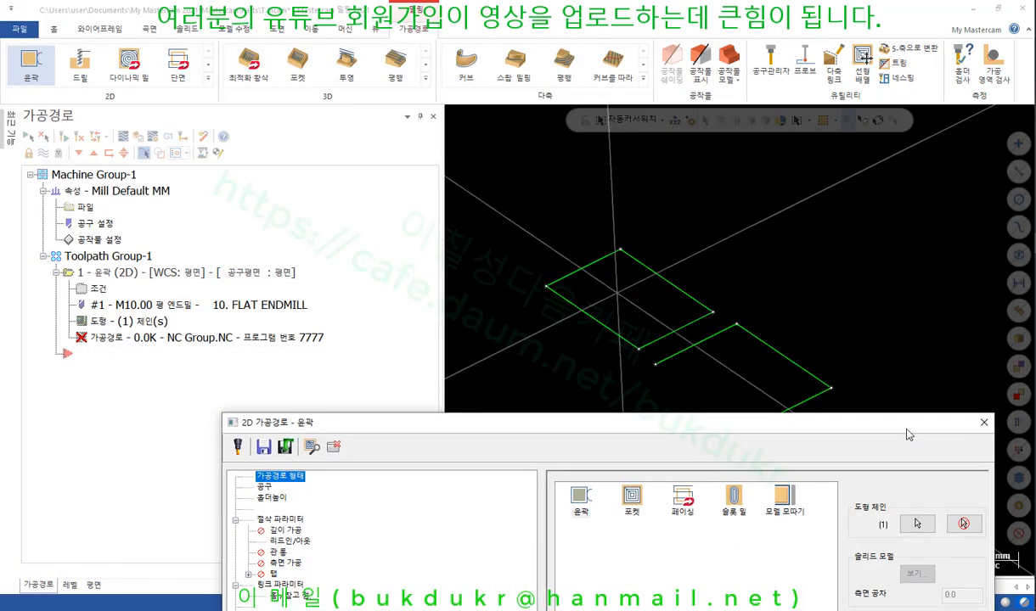
pyautogui.click(309, 445)
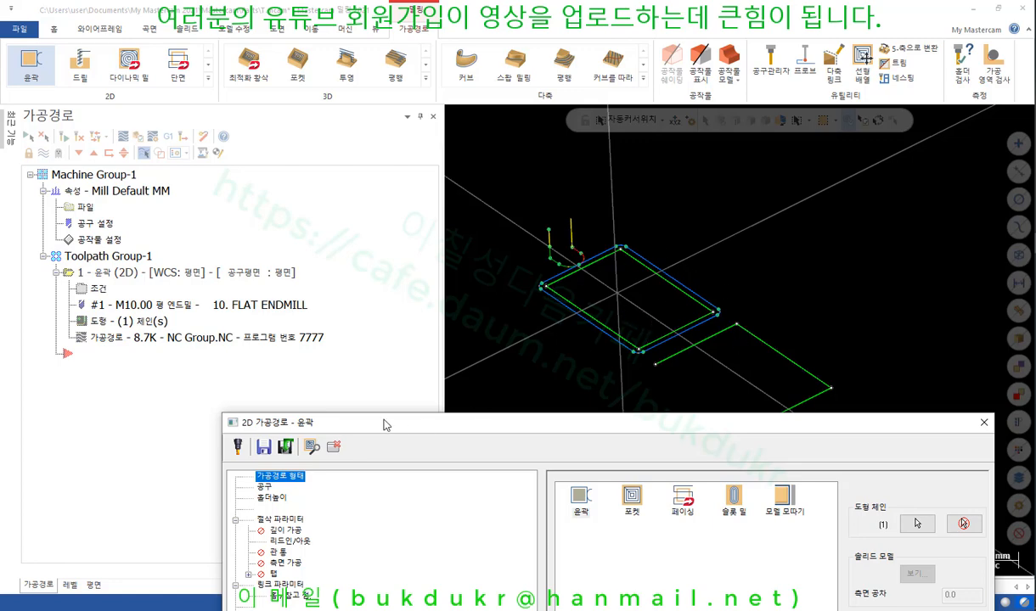
pyautogui.click(311, 446)
pyautogui.scroll(5, 565, 267)
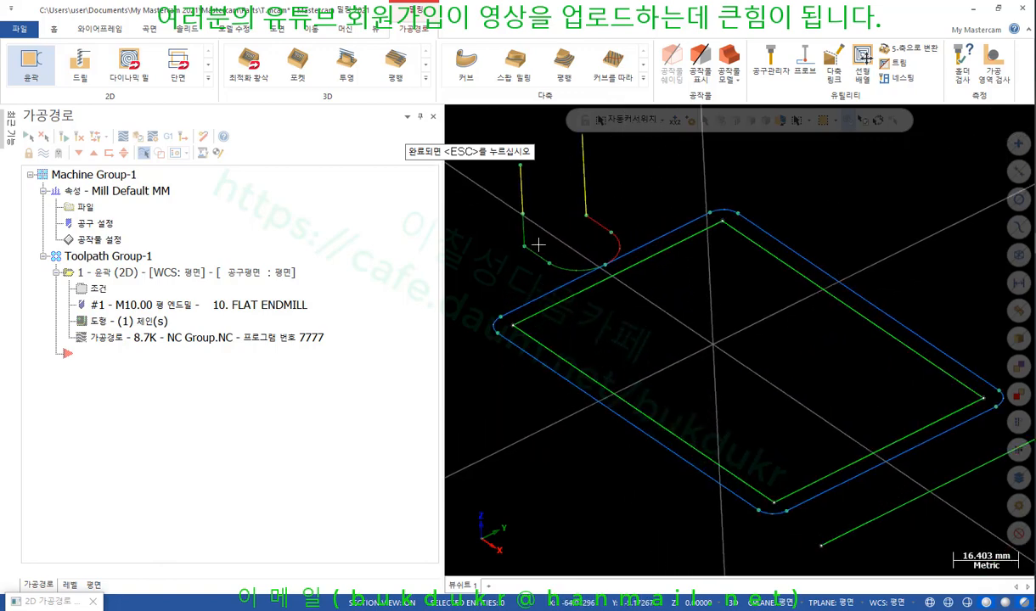
pyautogui.scroll(2, 539, 245)
pyautogui.moveTo(620, 271); pyautogui.dragTo(668, 238, button='middle')
pyautogui.hotkey('alt', '7')
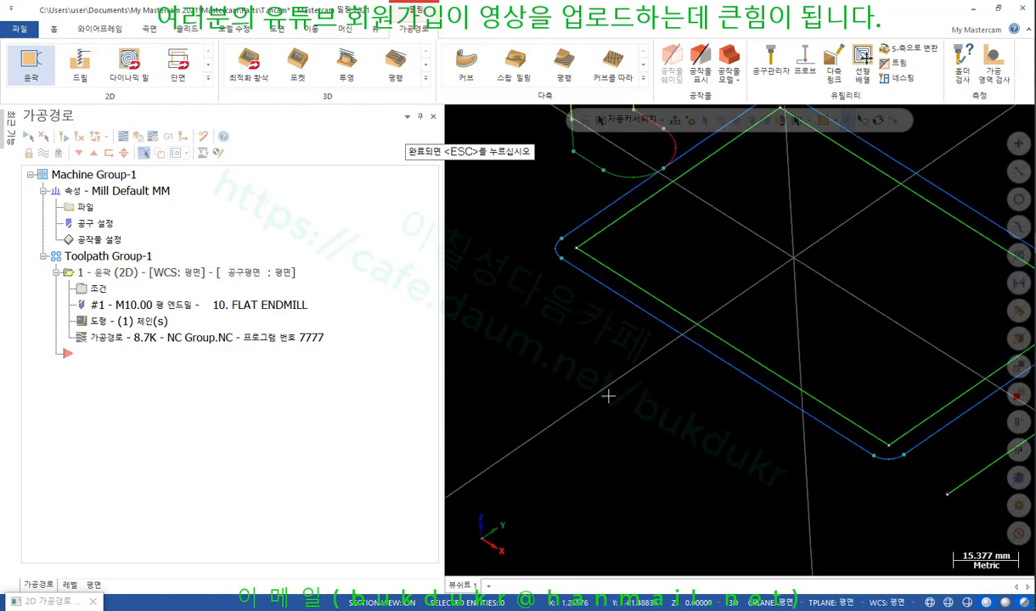
pyautogui.scroll(-2, 608, 396)
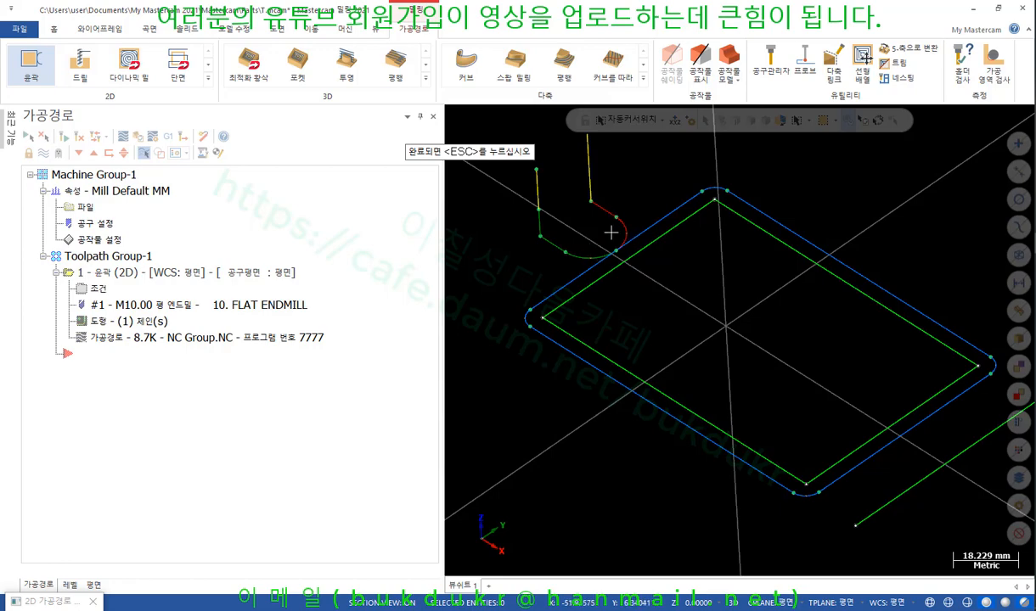
pyautogui.press('Escape')
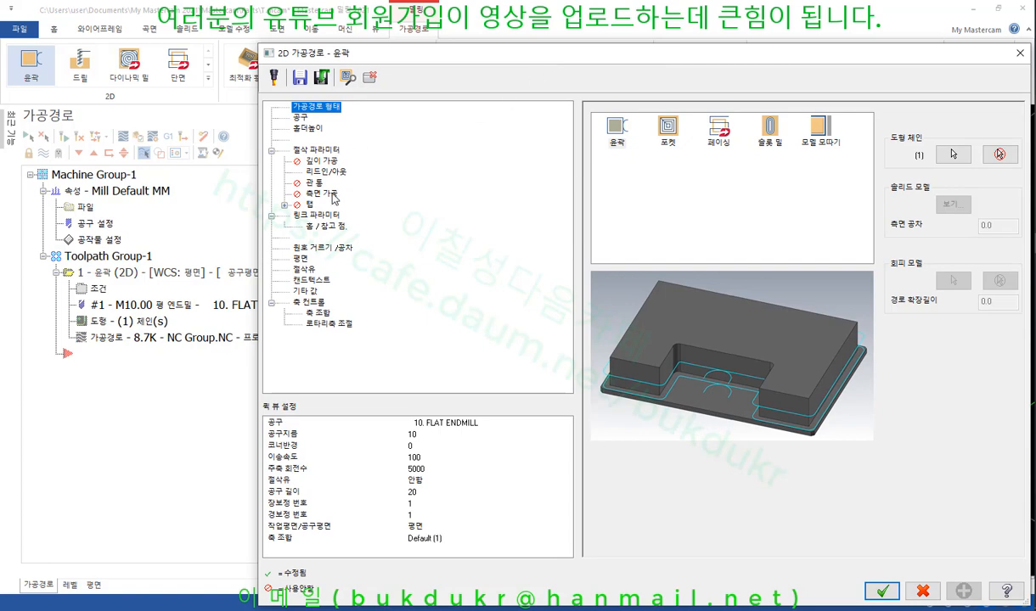
# Set the lead-in line length and arc radius to 50% and copy these values to the lead-out
pyautogui.click(326, 172)
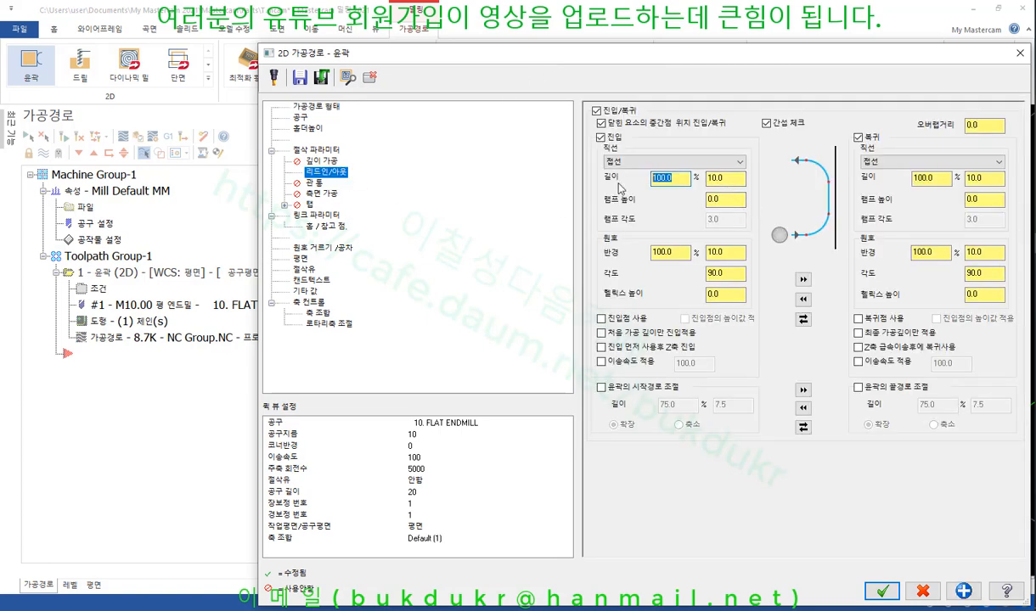
pyautogui.write('50')
pyautogui.moveTo(678, 253); pyautogui.dragTo(630, 257)
pyautogui.write('5')
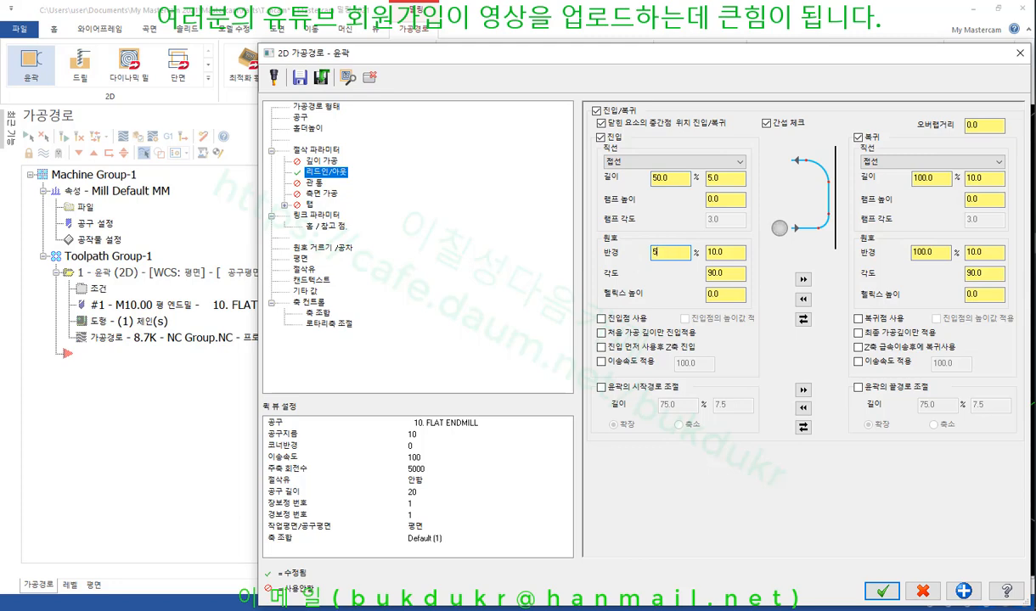
pyautogui.click(801, 278)
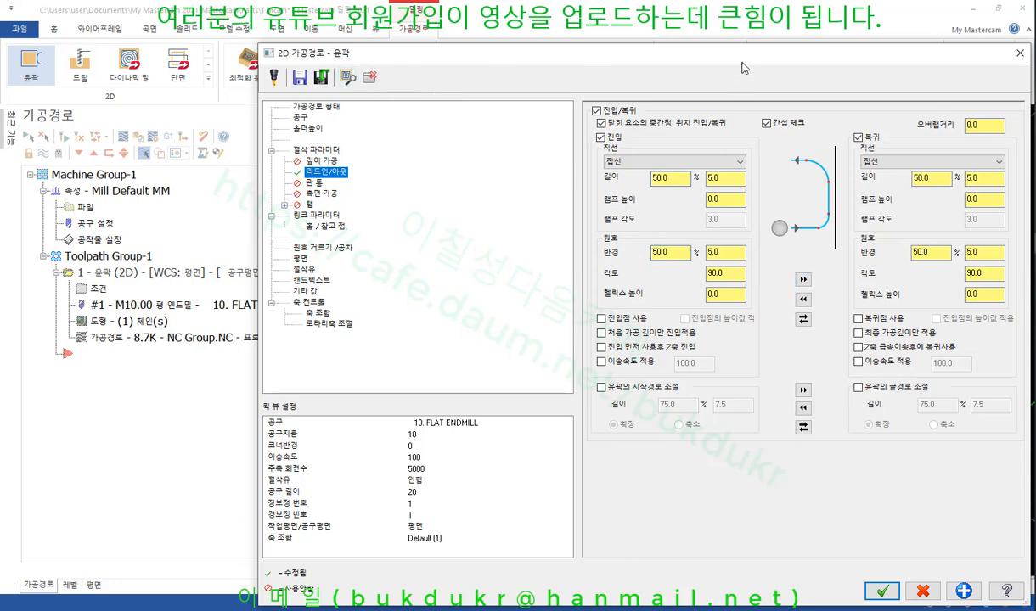
# Uncover the geometry behind the dialog and set the lead-in line length and arc radius to 100%
pyautogui.moveTo(741, 67); pyautogui.dragTo(737, 396)
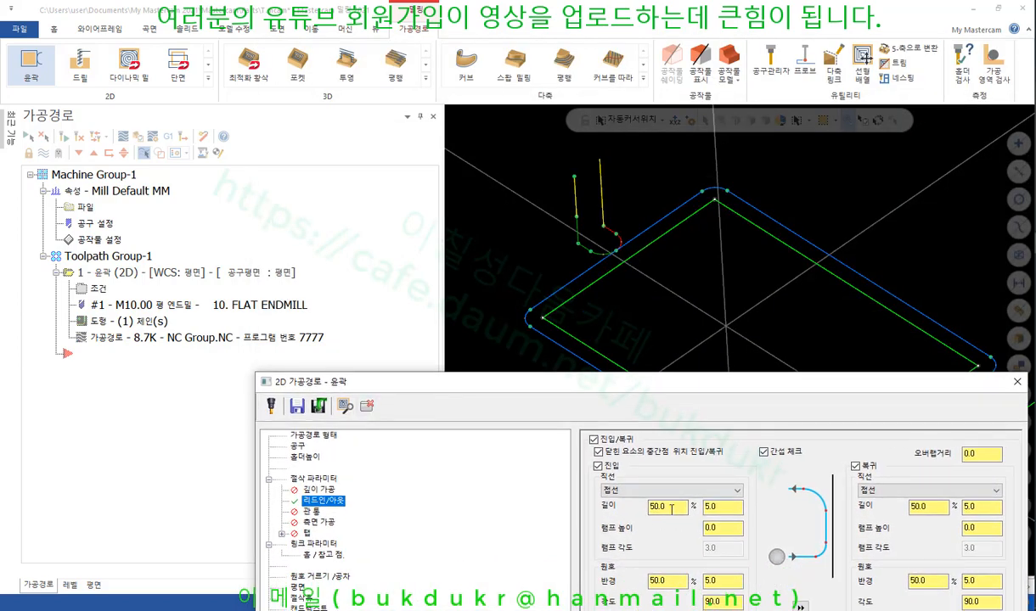
pyautogui.moveTo(672, 508); pyautogui.dragTo(609, 511)
pyautogui.write('1')
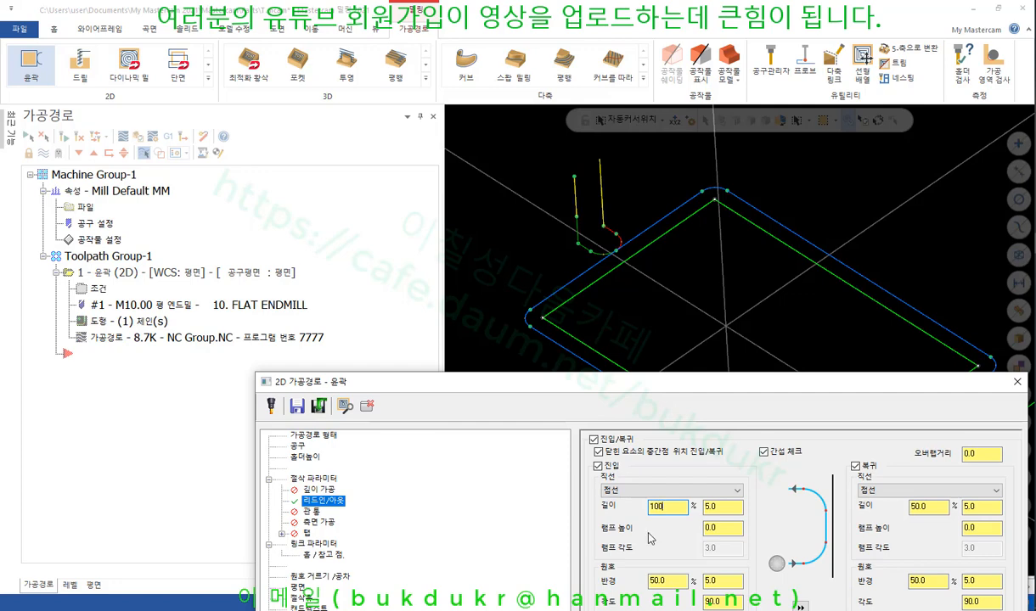
pyautogui.click(652, 580)
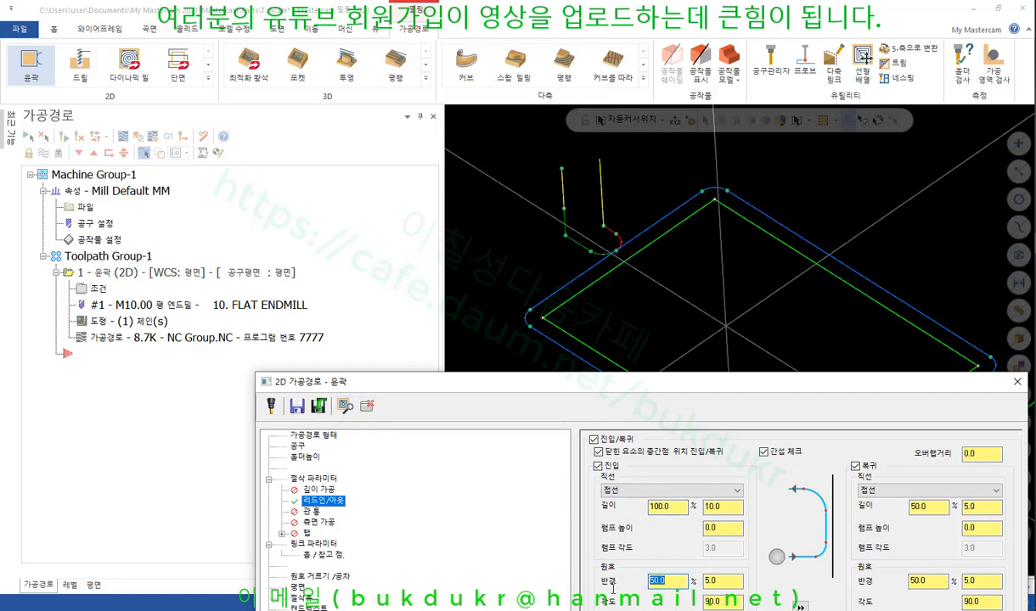
pyautogui.write('100')
pyautogui.press('Return')
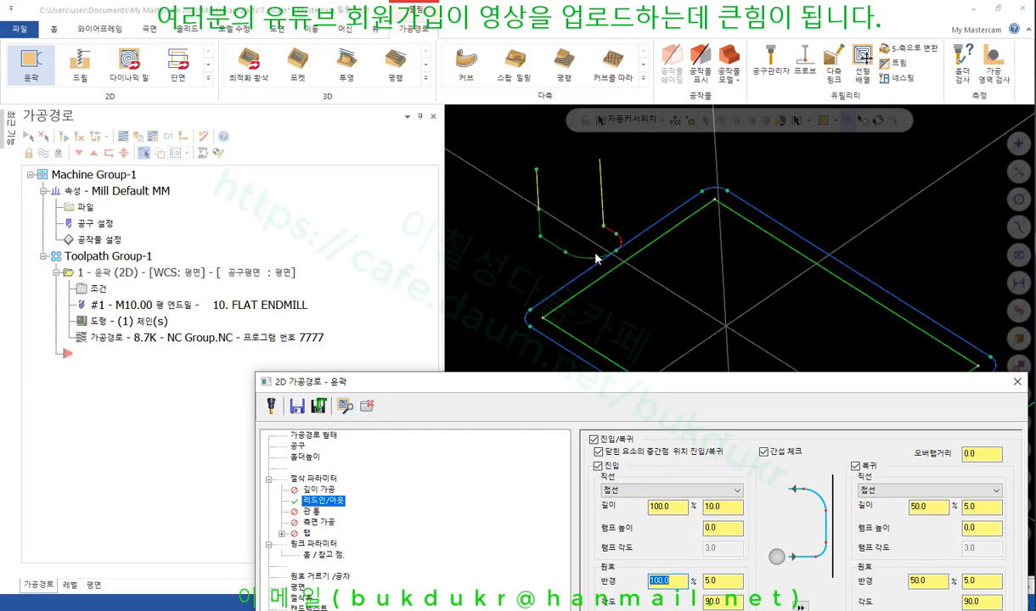
# Reposition the dialog to compare the lead-in and lead-out settings with the toolpath in the graphics area
pyautogui.moveTo(688, 388); pyautogui.dragTo(576, 165)
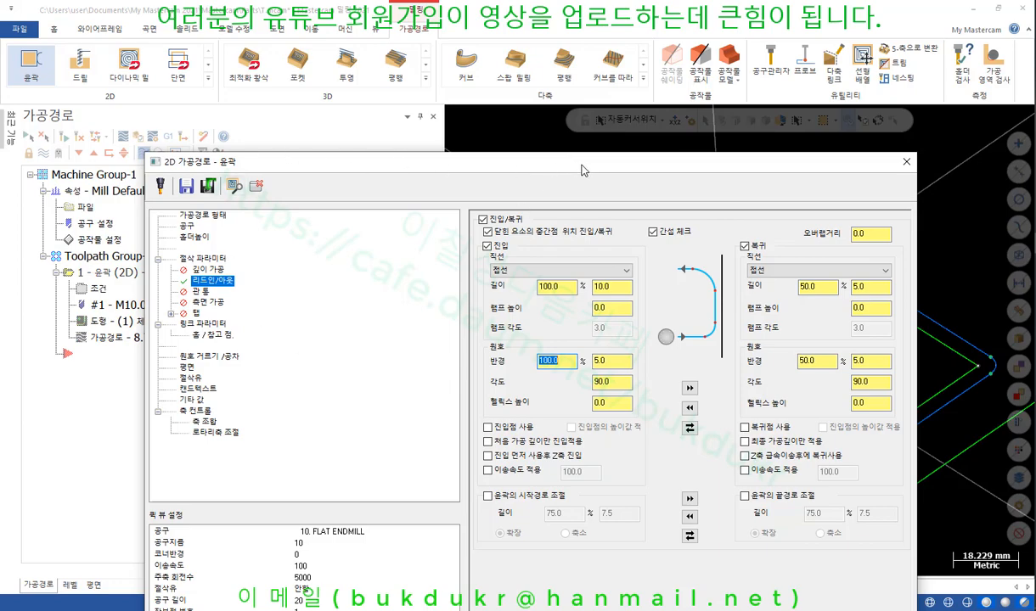
pyautogui.moveTo(582, 169); pyautogui.dragTo(179, 199)
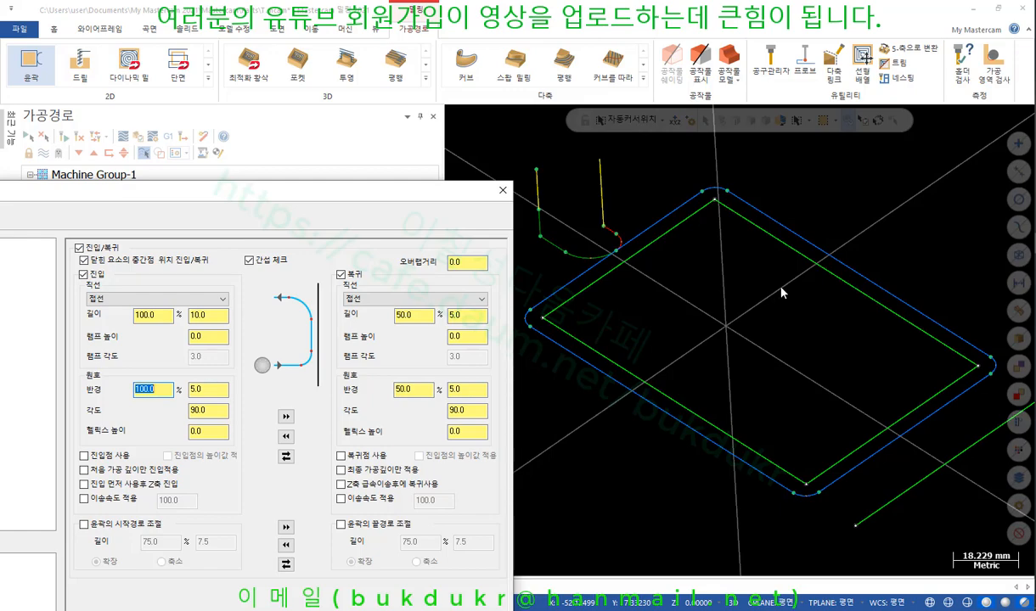
pyautogui.moveTo(251, 198); pyautogui.dragTo(664, 282)
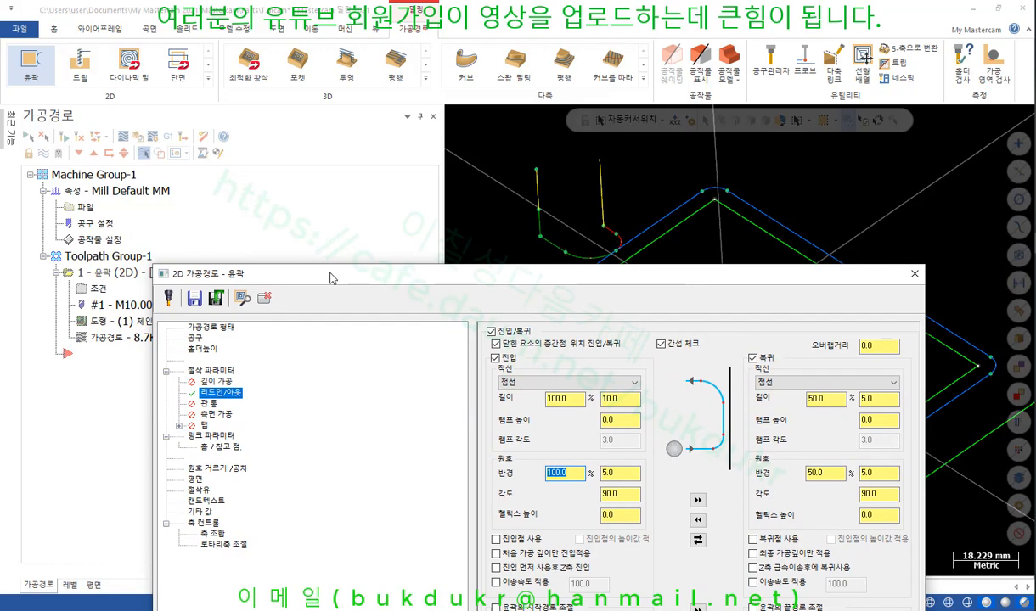
pyautogui.moveTo(331, 278); pyautogui.dragTo(371, 332)
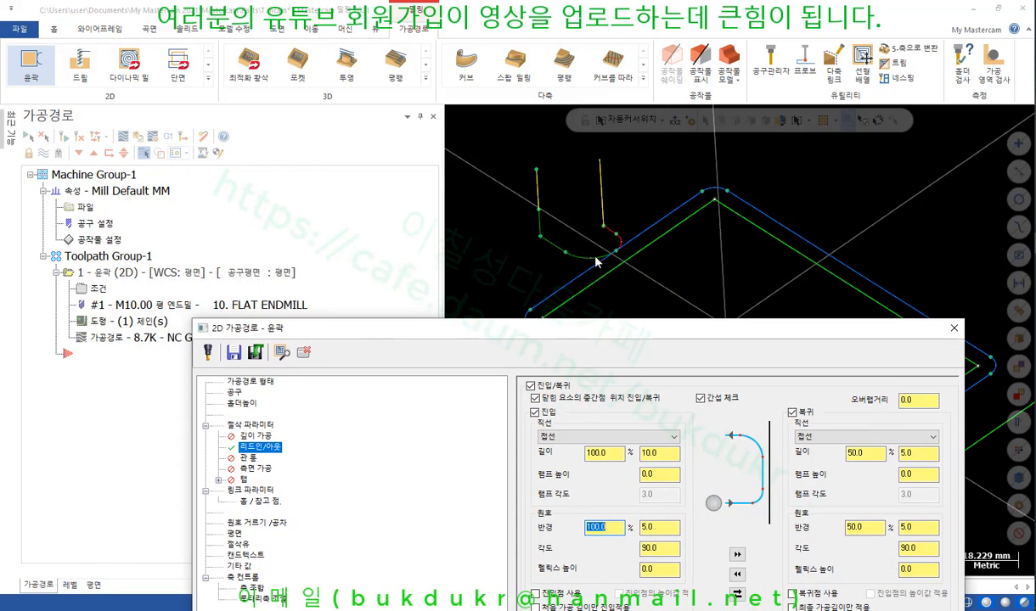
# Preview the toolpath with the changed lead-in, inspect the entry and exit moves from several angles, and return to the dialog
pyautogui.click(283, 352)
pyautogui.scroll(3, 583, 225)
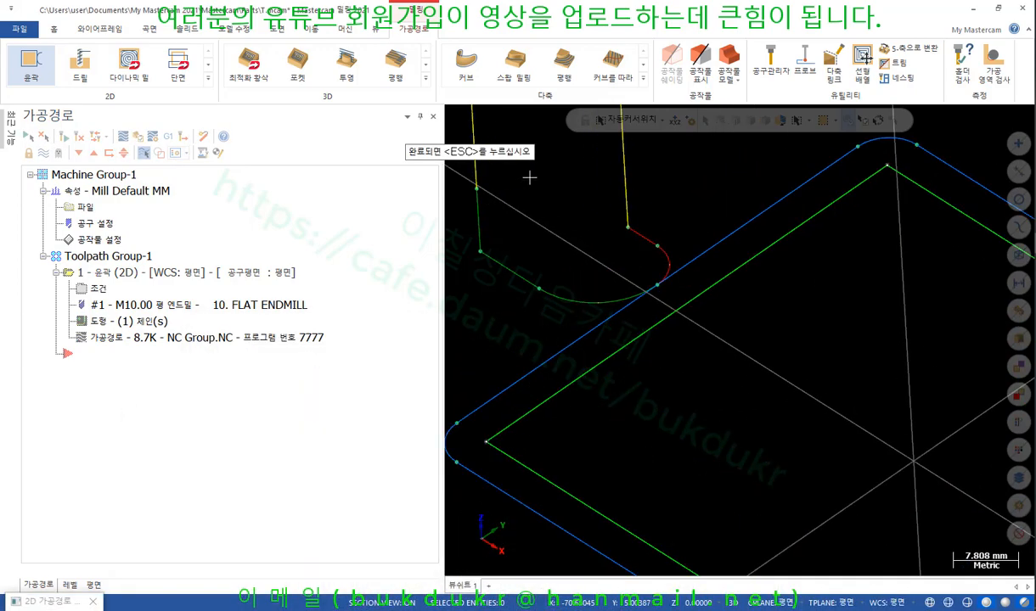
pyautogui.scroll(-1, 622, 287)
pyautogui.scroll(1, 622, 287)
pyautogui.moveTo(623, 286); pyautogui.dragTo(671, 253, button='middle')
pyautogui.scroll(-5, 688, 243)
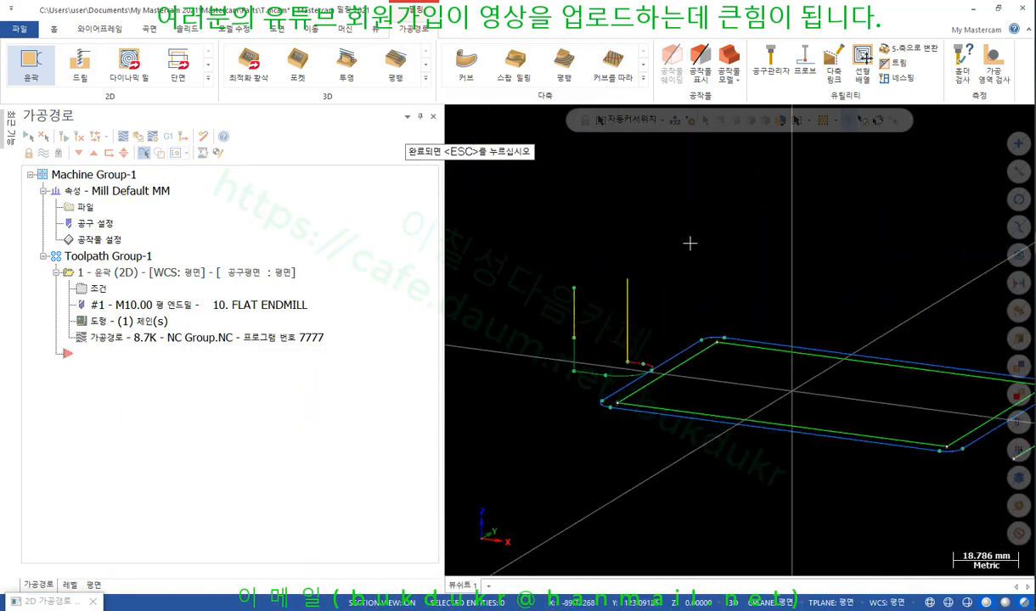
pyautogui.scroll(2, 712, 361)
pyautogui.press('Escape')
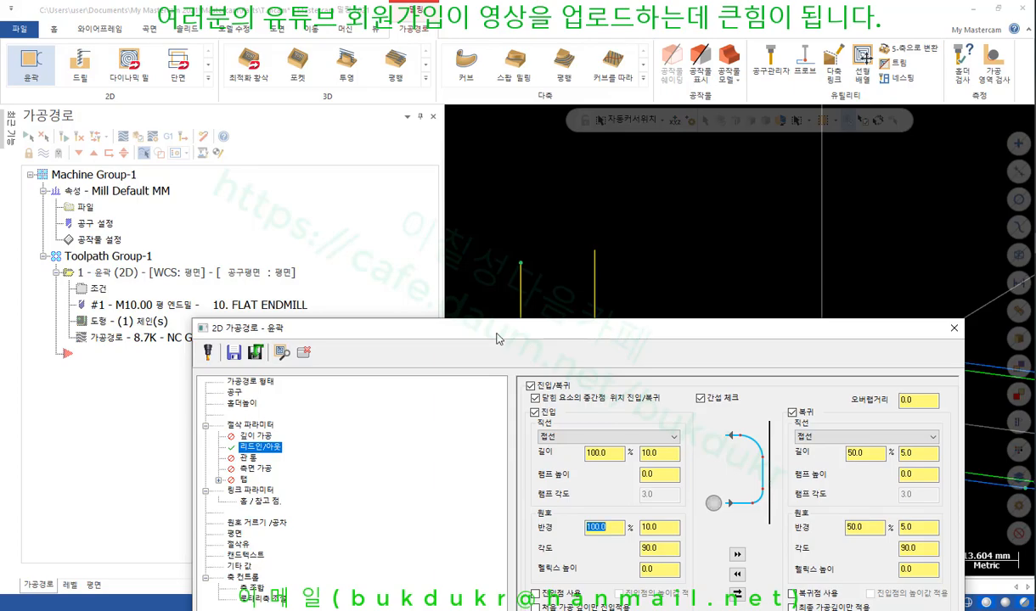
pyautogui.moveTo(476, 328); pyautogui.dragTo(280, 23)
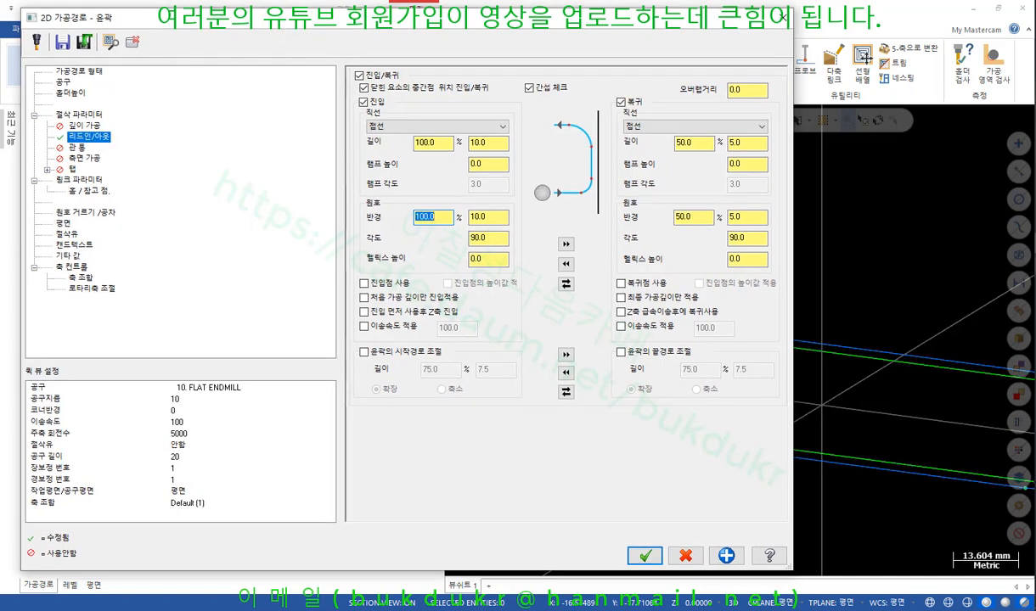
# Switch to the Mastercam textbook PDF in Acrobat and read the parameter list and quick view settings explanations
pyautogui.hotkey('alt', 'Tab')
pyautogui.scroll(-10, 552, 353)
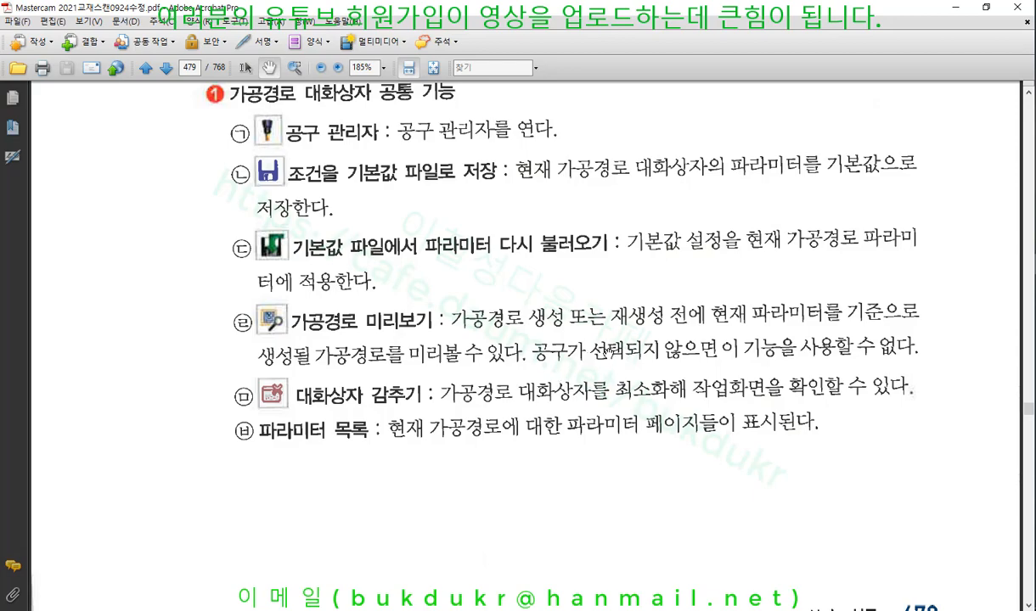
pyautogui.scroll(-12, 635, 357)
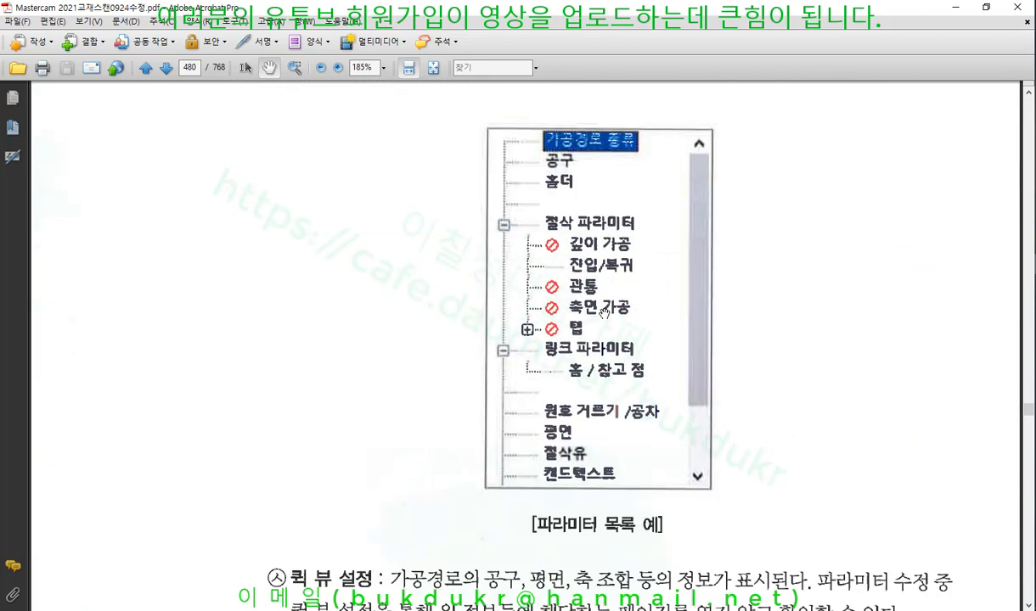
pyautogui.scroll(-4, 604, 314)
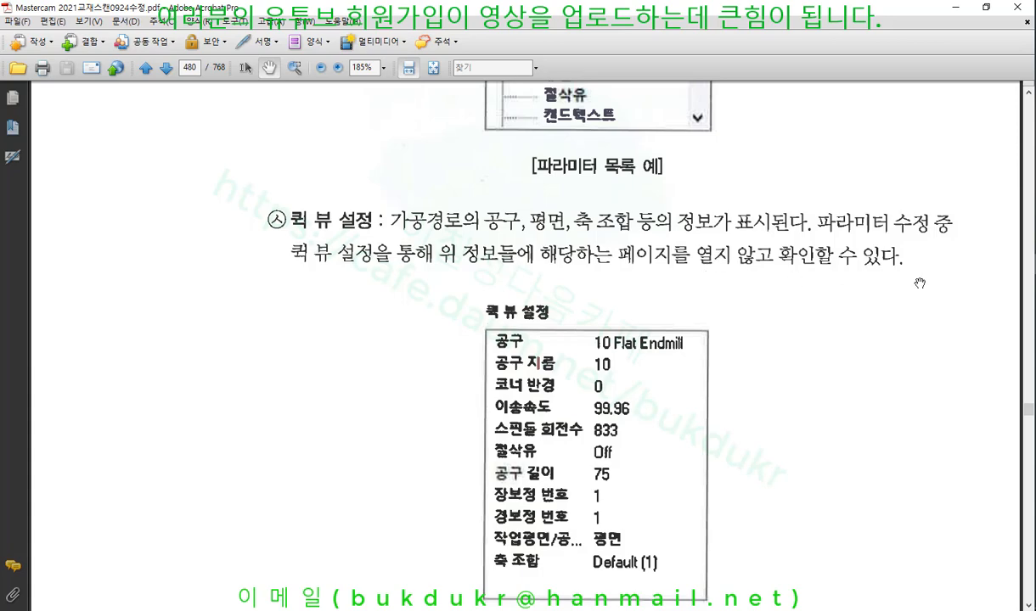
# Switch back to Mastercam, turn off the contour's lead-in, and enable break-through with its amount selected for editing
pyautogui.hotkey('alt', 'Tab')
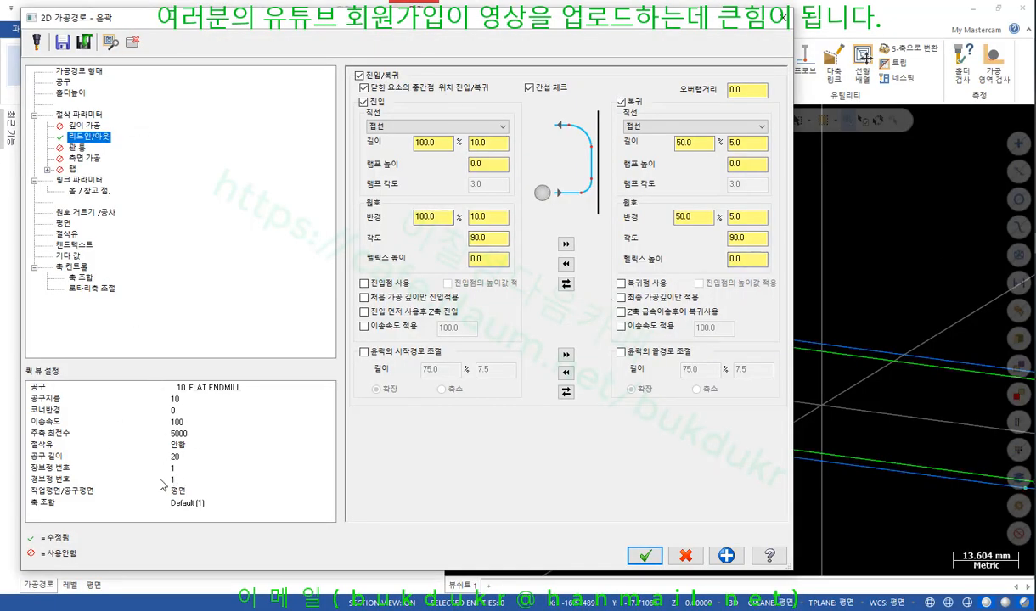
pyautogui.click(371, 104)
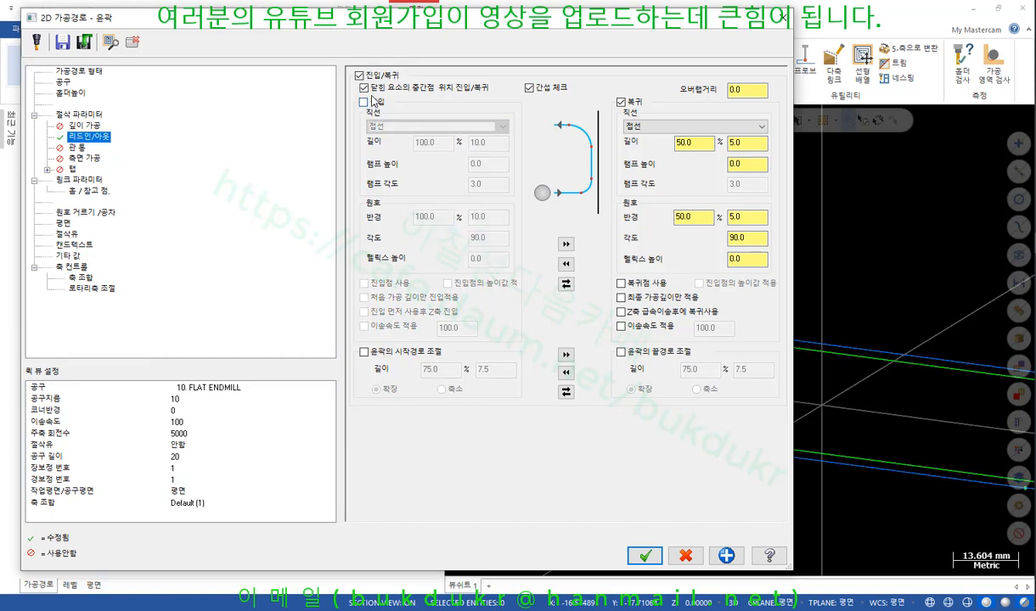
pyautogui.click(78, 148)
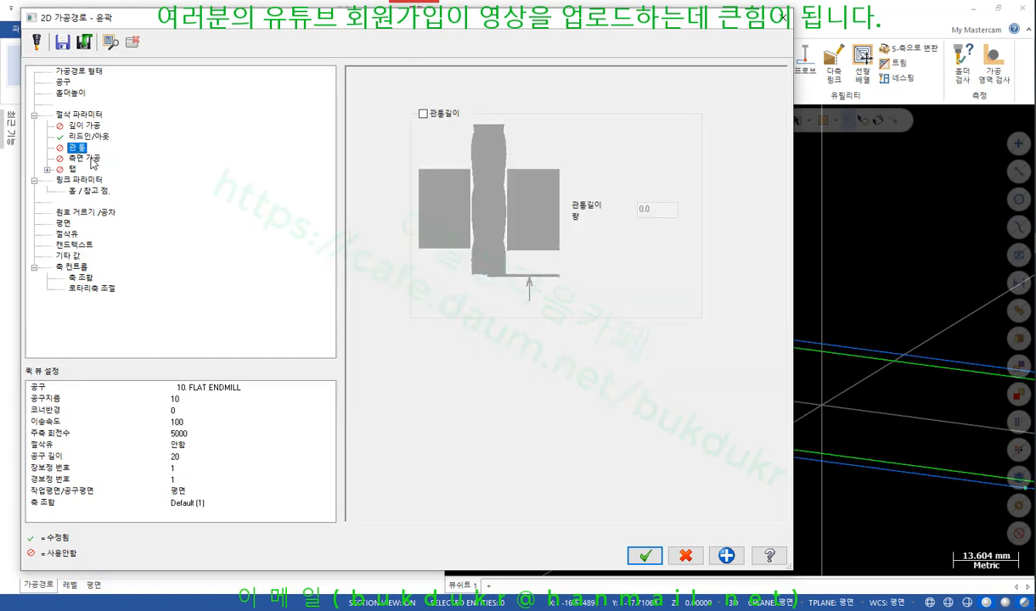
pyautogui.click(422, 113)
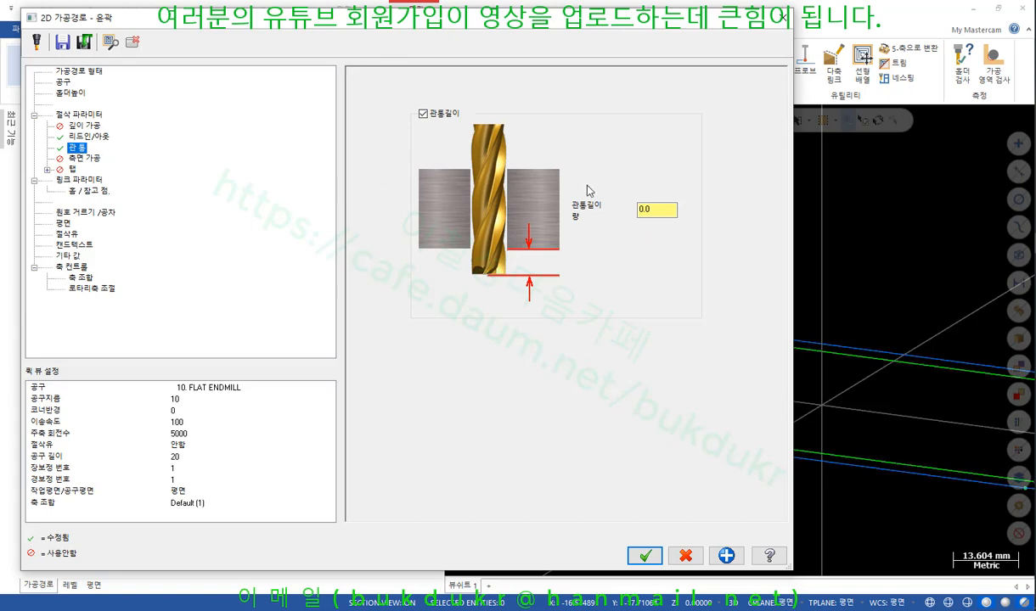
pyautogui.doubleClick(661, 209)
# Look at the depth cuts page and the arc filter/tolerance page of the contour toolpath
pyautogui.click(85, 125)
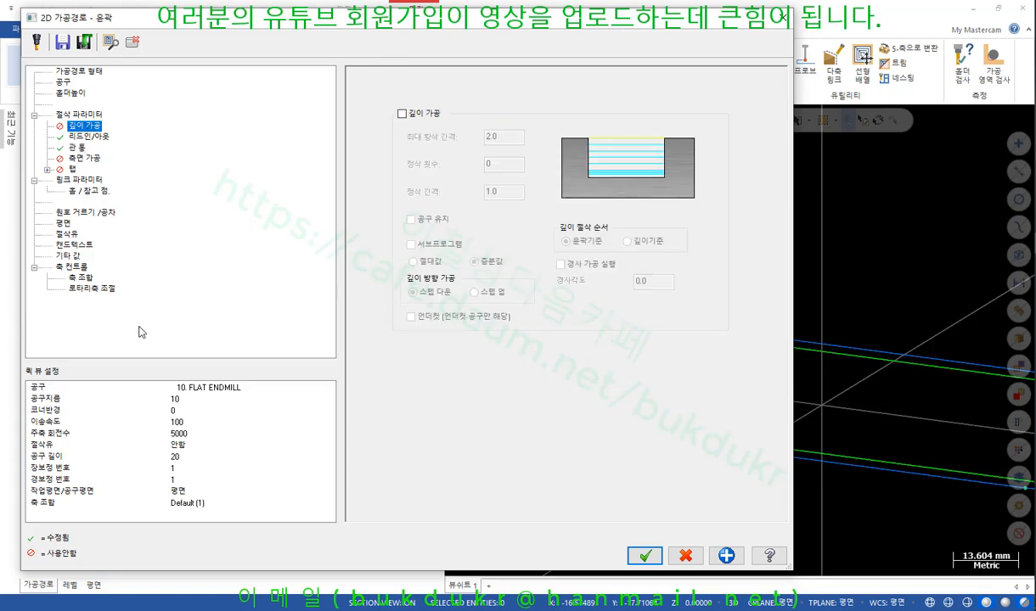
pyautogui.click(72, 212)
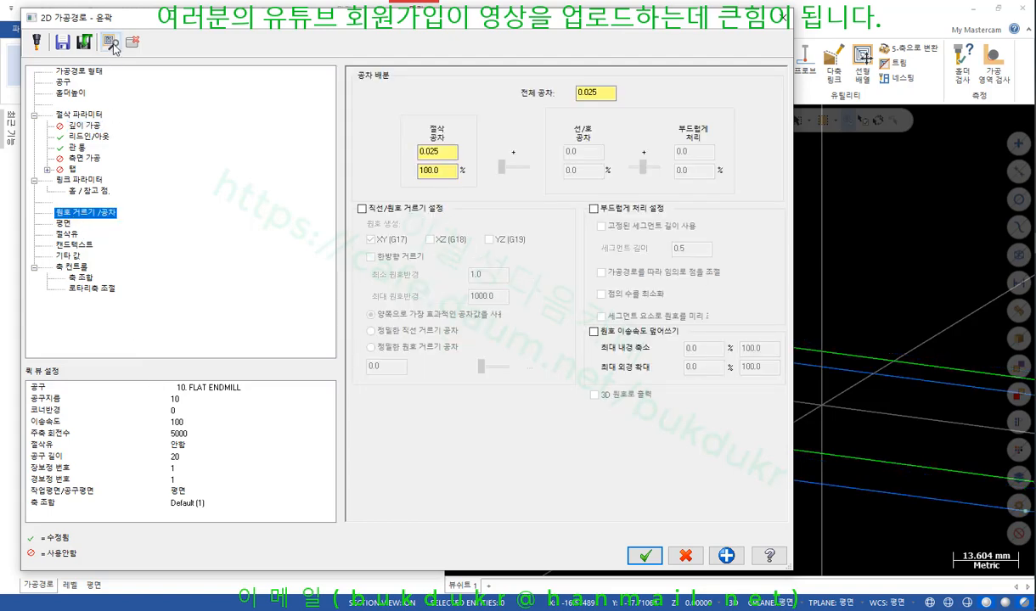
# Move the contour toolpath dialog aside and look through its quick view entries for feed rate, coolant, offset number and planes
pyautogui.moveTo(745, 19); pyautogui.dragTo(854, 28)
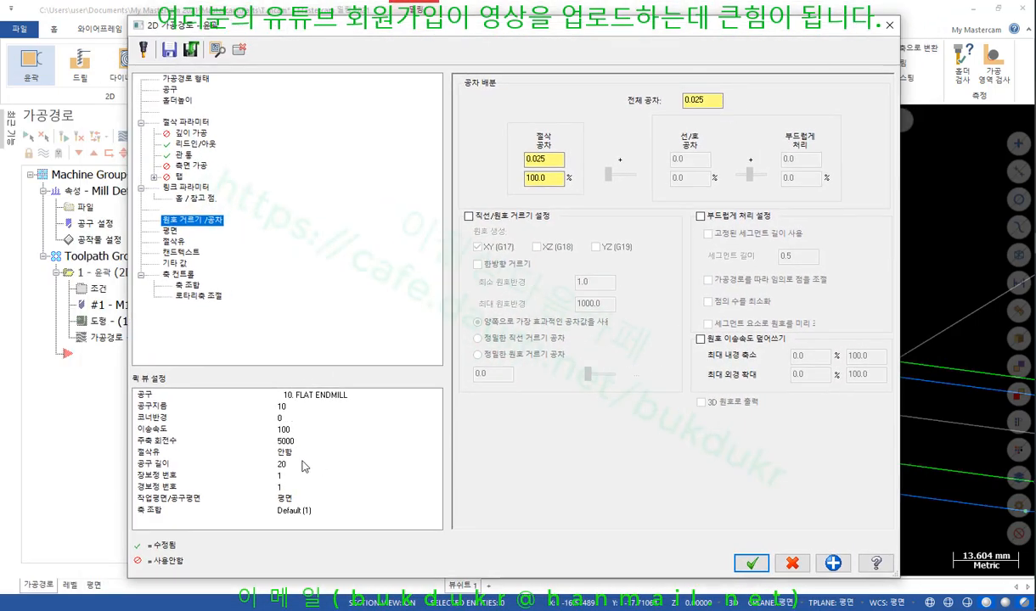
pyautogui.click(273, 451)
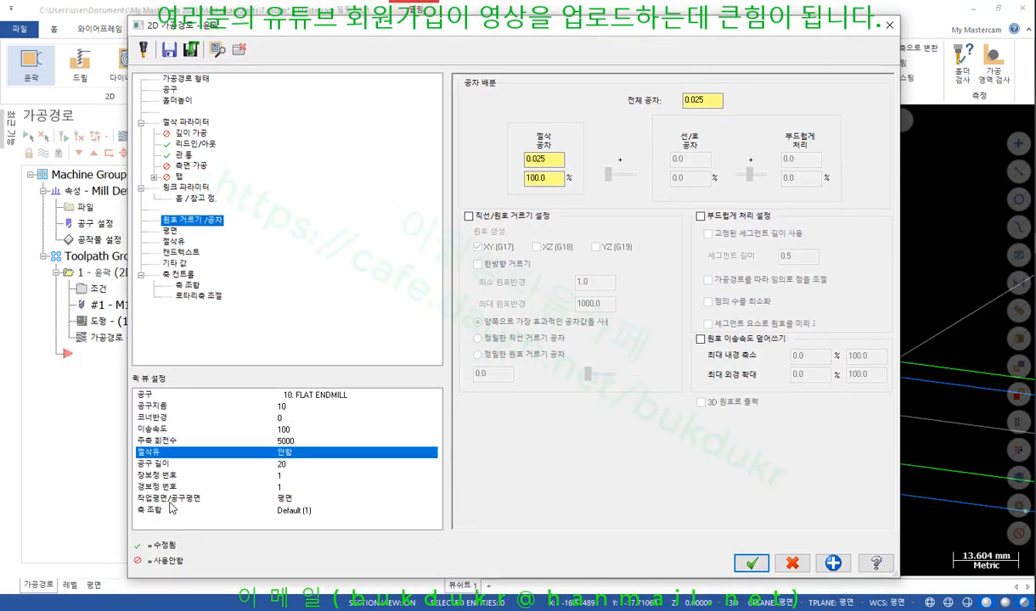
pyautogui.click(170, 503)
pyautogui.click(152, 517)
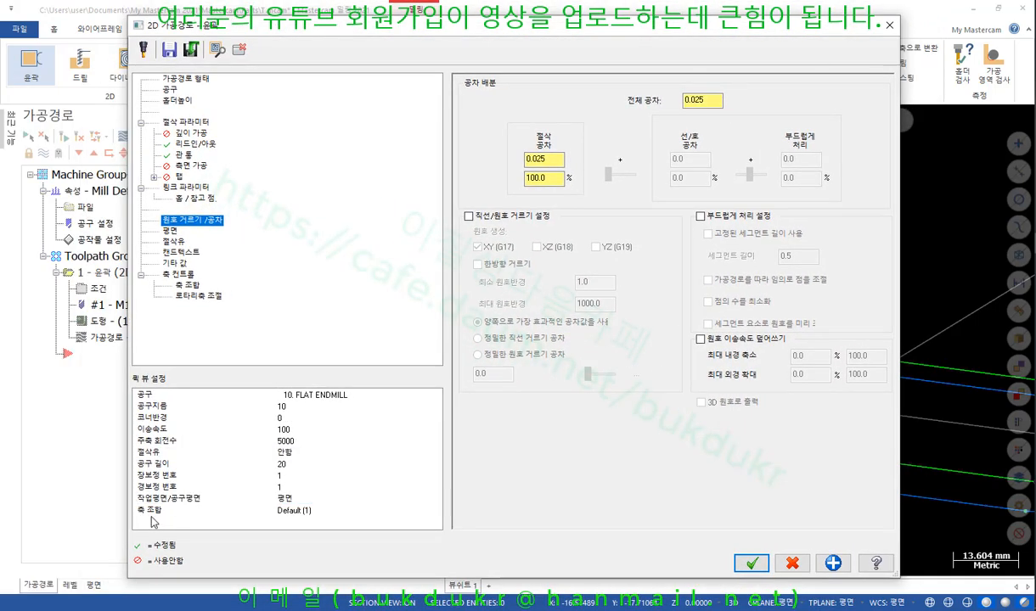
pyautogui.click(148, 428)
pyautogui.click(163, 453)
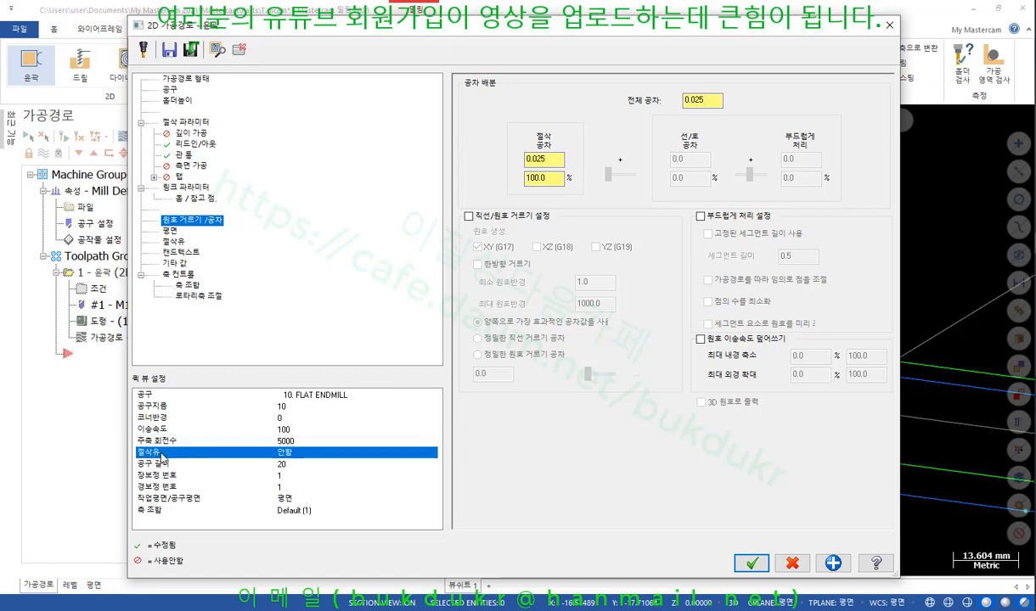
pyautogui.click(161, 487)
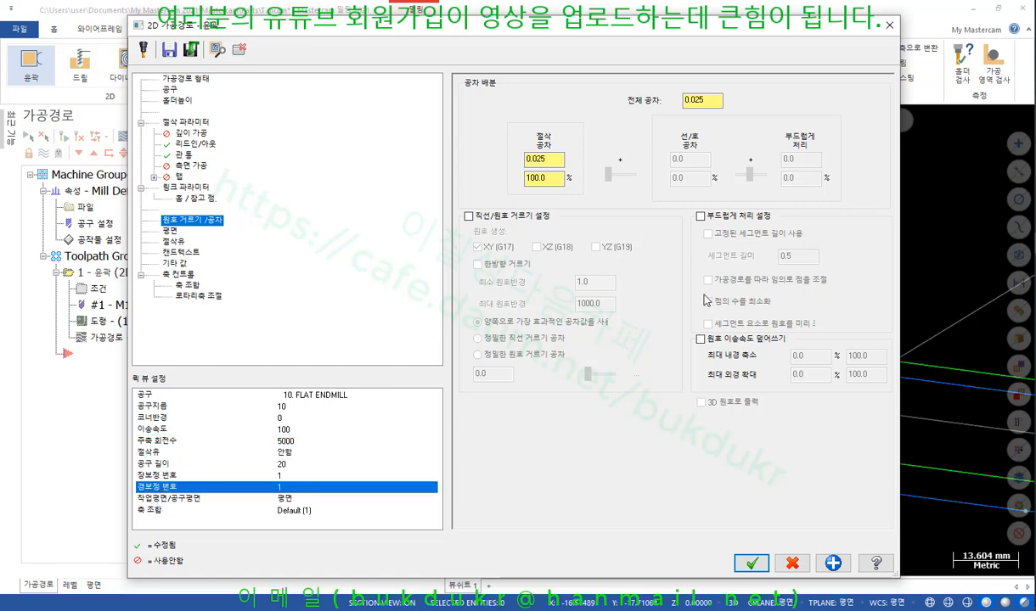
# On the tool page, set the 10 mm flat endmill's feed rate to 200 and its spindle speed to 6000
pyautogui.click(168, 89)
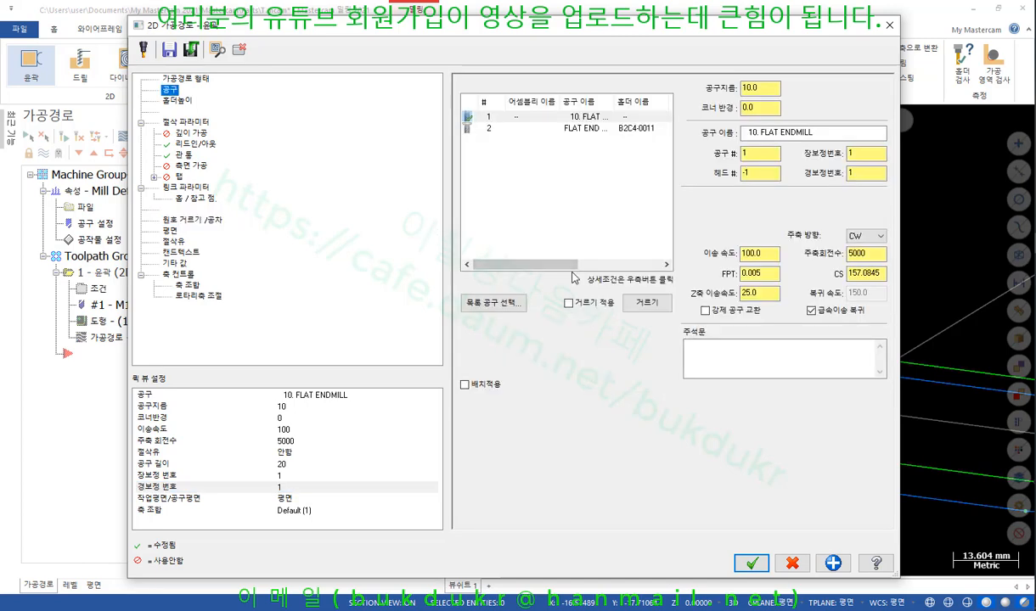
pyautogui.click(762, 253)
pyautogui.write('200')
pyautogui.press('Tab')
pyautogui.doubleClick(857, 253)
pyautogui.write('60')
pyautogui.press('Return')
# Check the feed rate, spindle speed and other quick view entries, both from the tool page and from the break-through page
pyautogui.click(218, 421)
pyautogui.click(239, 442)
pyautogui.click(236, 430)
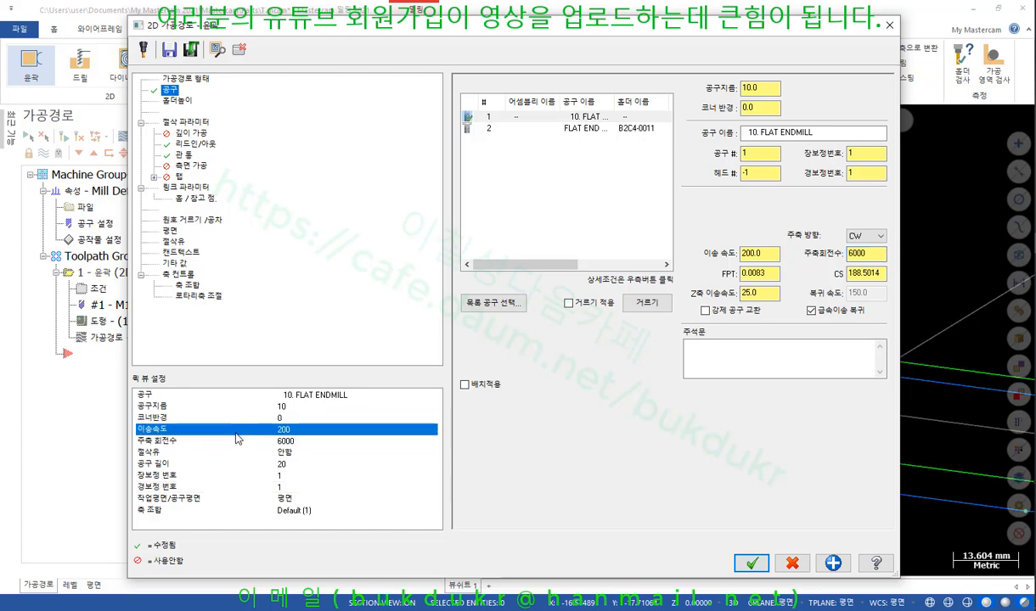
pyautogui.click(237, 442)
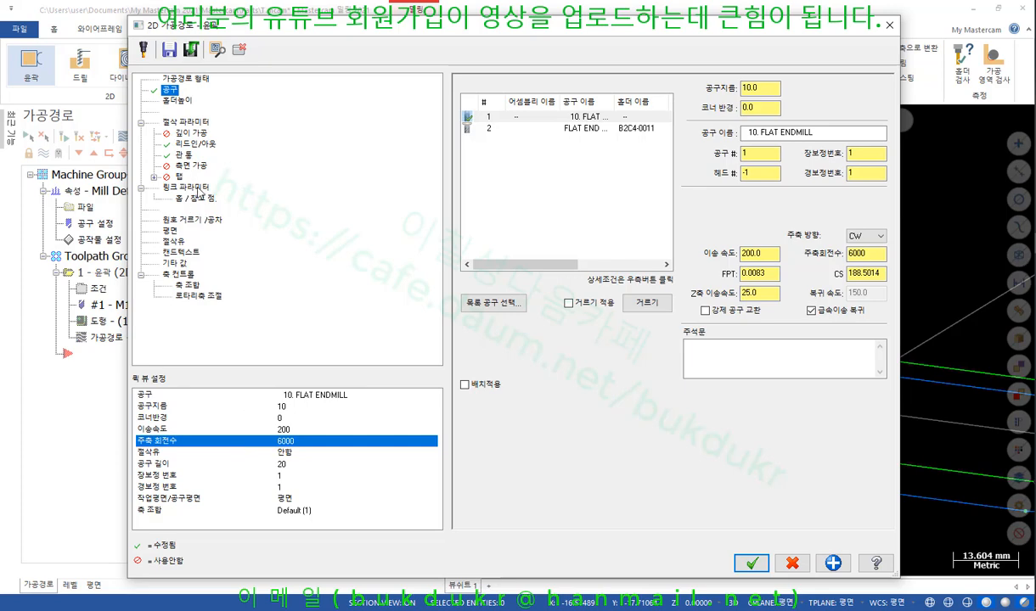
pyautogui.click(184, 156)
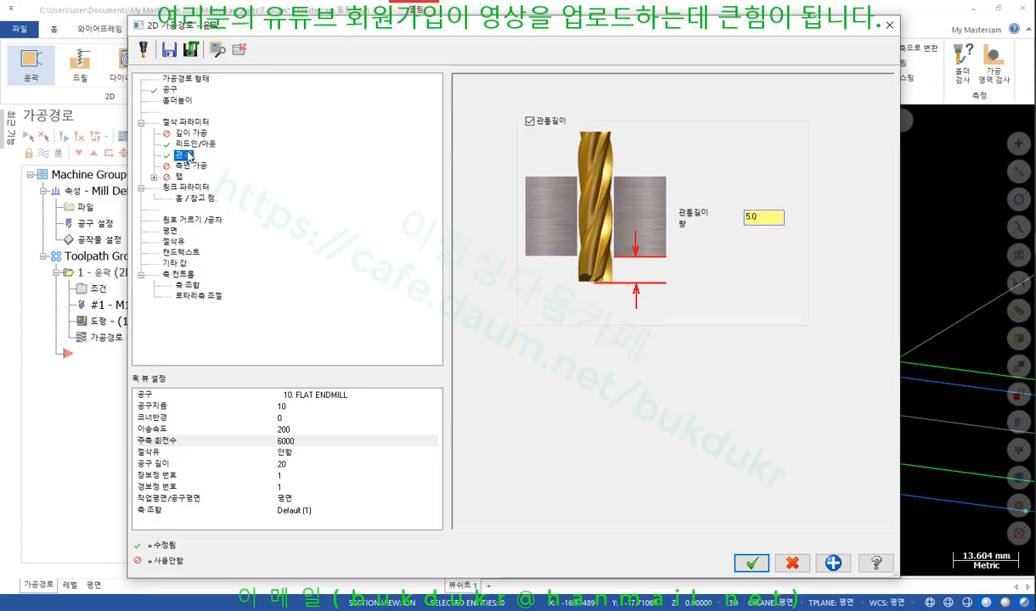
pyautogui.click(271, 442)
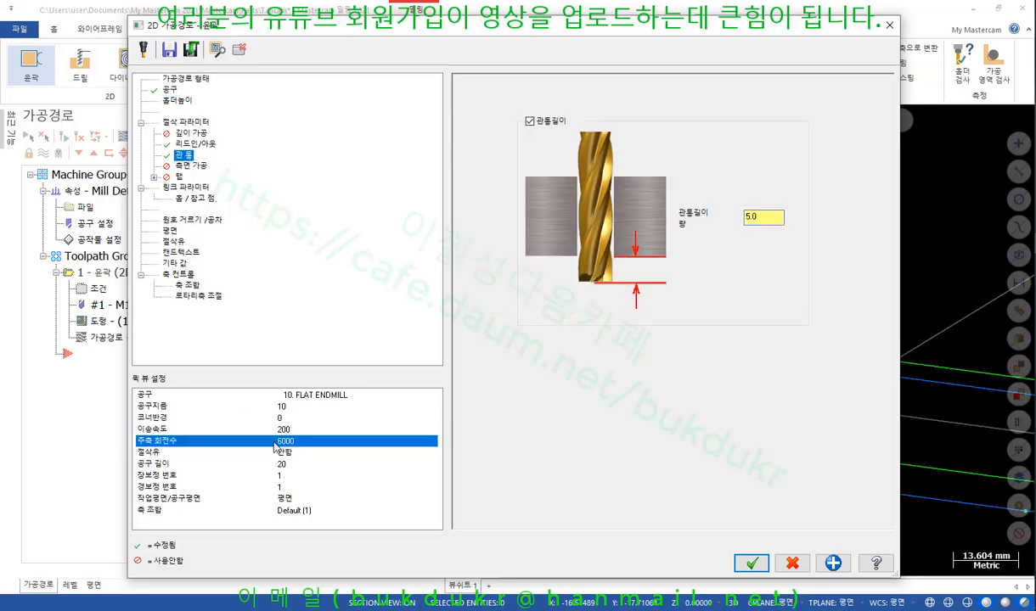
pyautogui.click(183, 418)
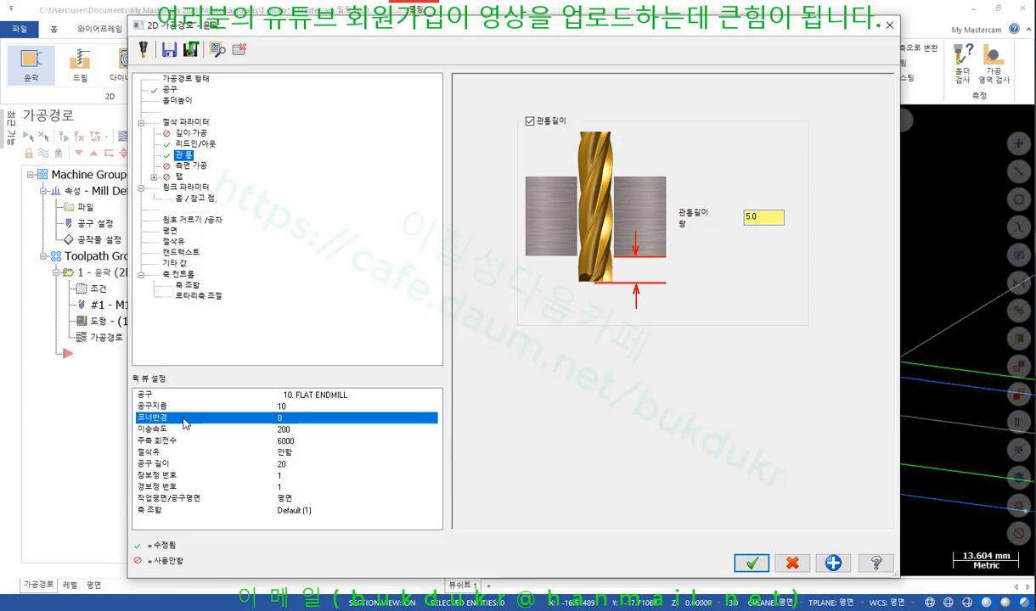
pyautogui.click(175, 405)
pyautogui.click(169, 396)
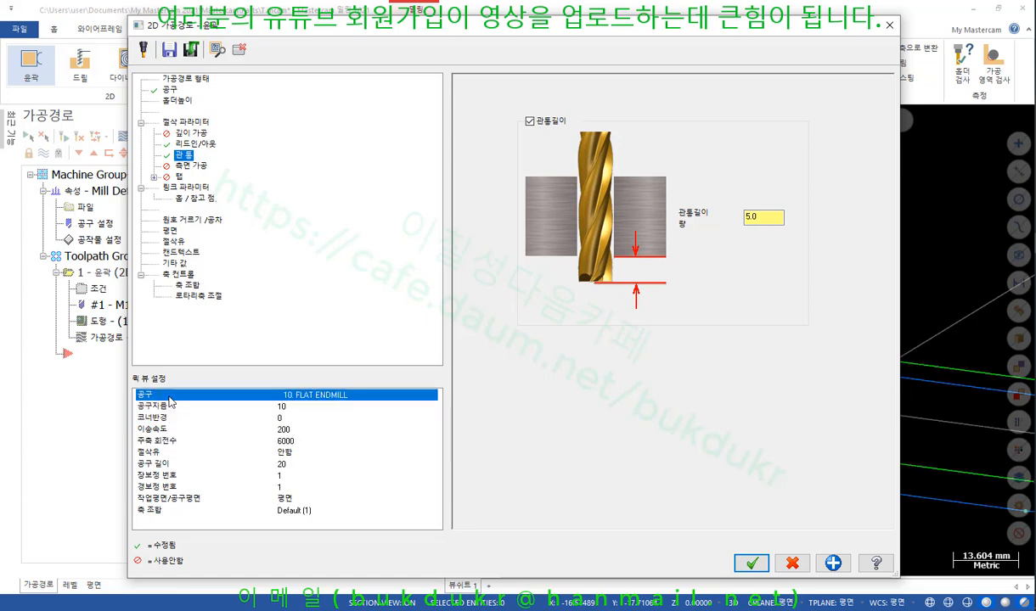
pyautogui.click(174, 474)
pyautogui.click(170, 498)
pyautogui.click(169, 511)
pyautogui.click(158, 499)
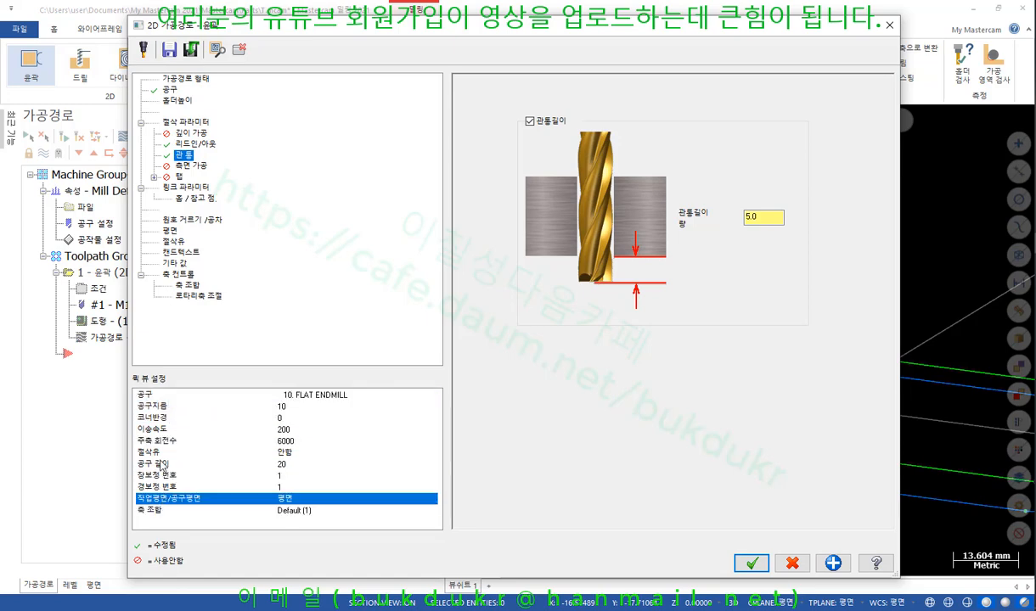
pyautogui.click(159, 455)
pyautogui.click(159, 417)
pyautogui.click(158, 405)
pyautogui.click(158, 450)
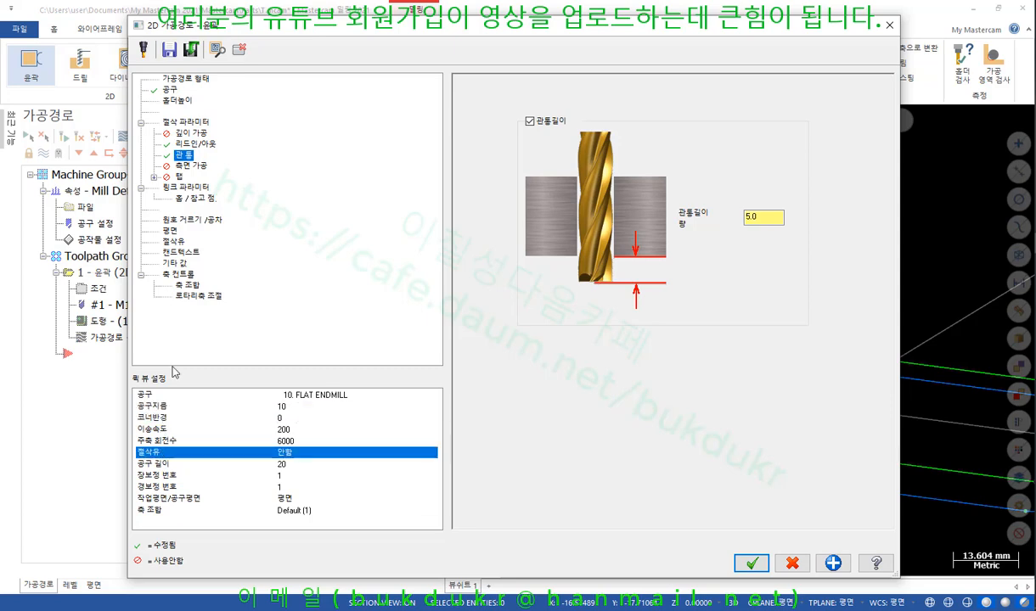
# Turn Flood coolant on, and check the quick view coolant, feed and spindle entries, also from the cut parameters page
pyautogui.click(174, 242)
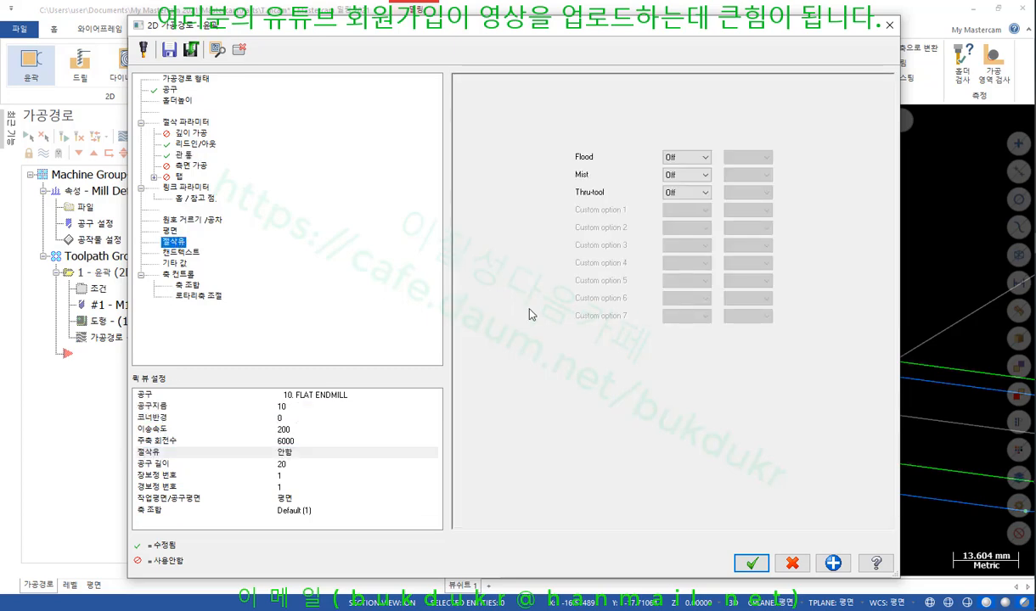
pyautogui.click(686, 157)
pyautogui.click(679, 172)
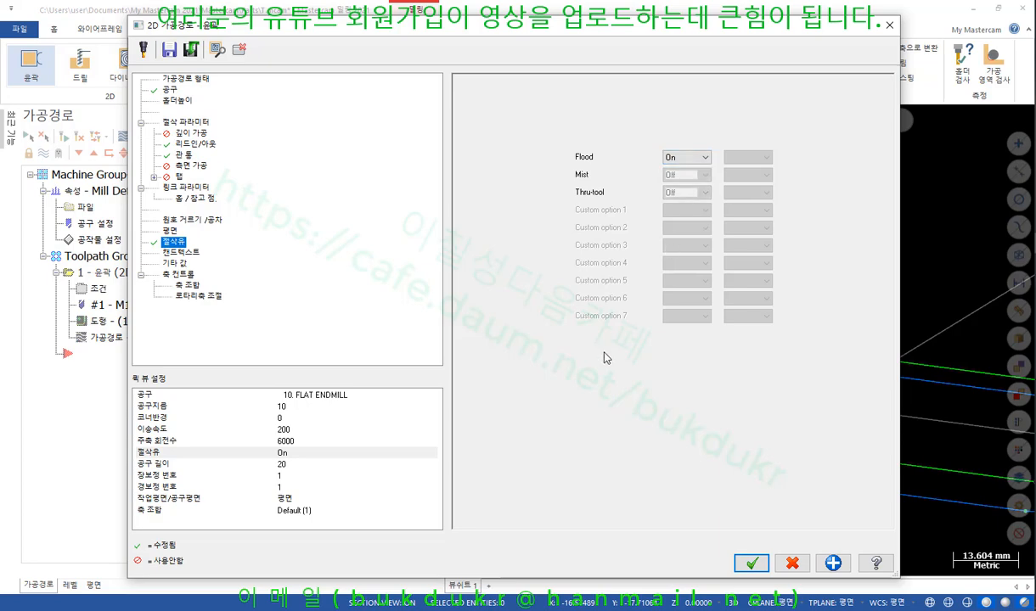
pyautogui.click(289, 453)
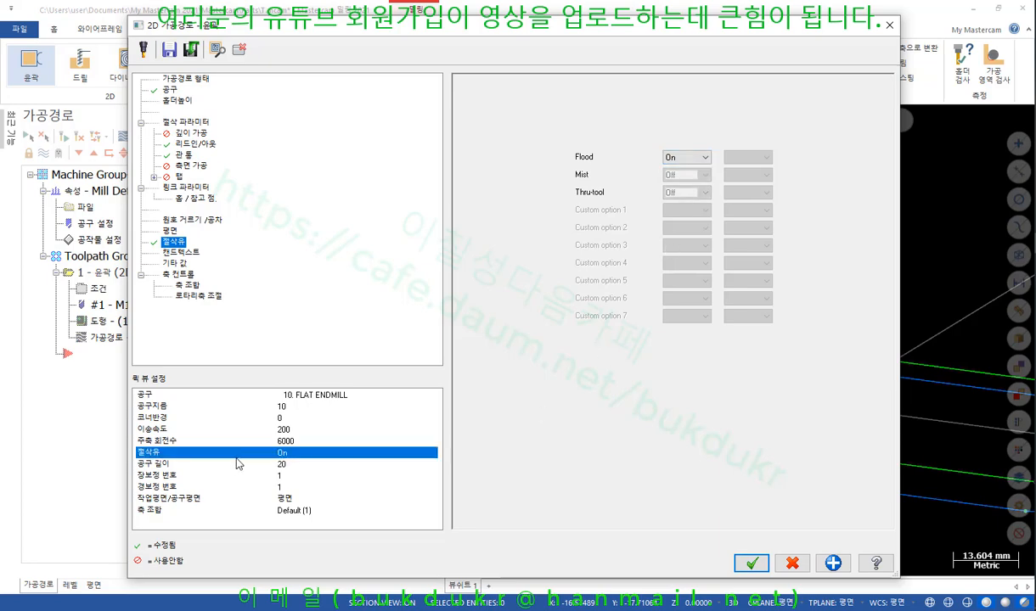
pyautogui.click(191, 126)
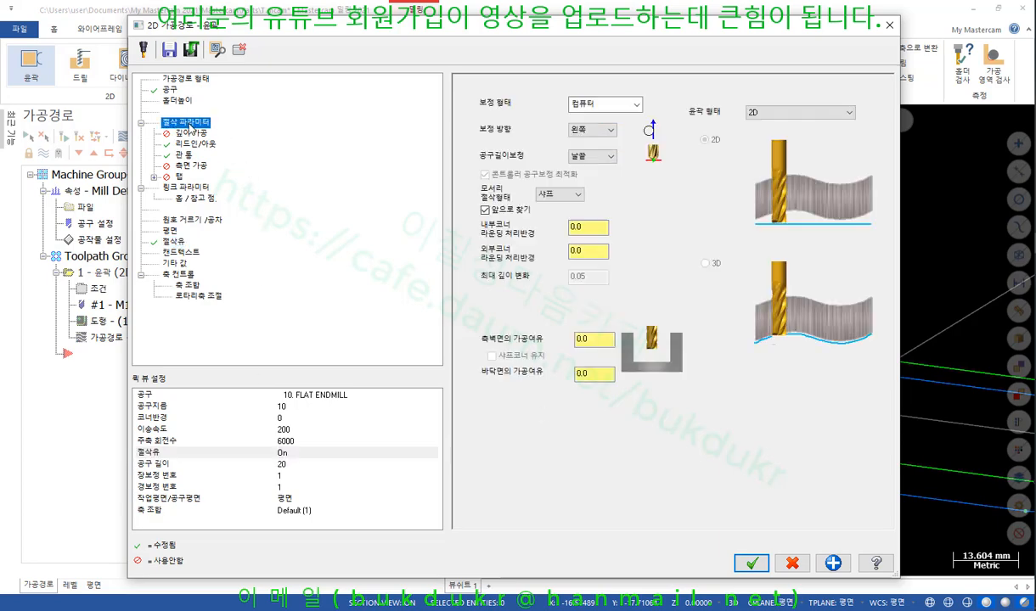
pyautogui.click(214, 430)
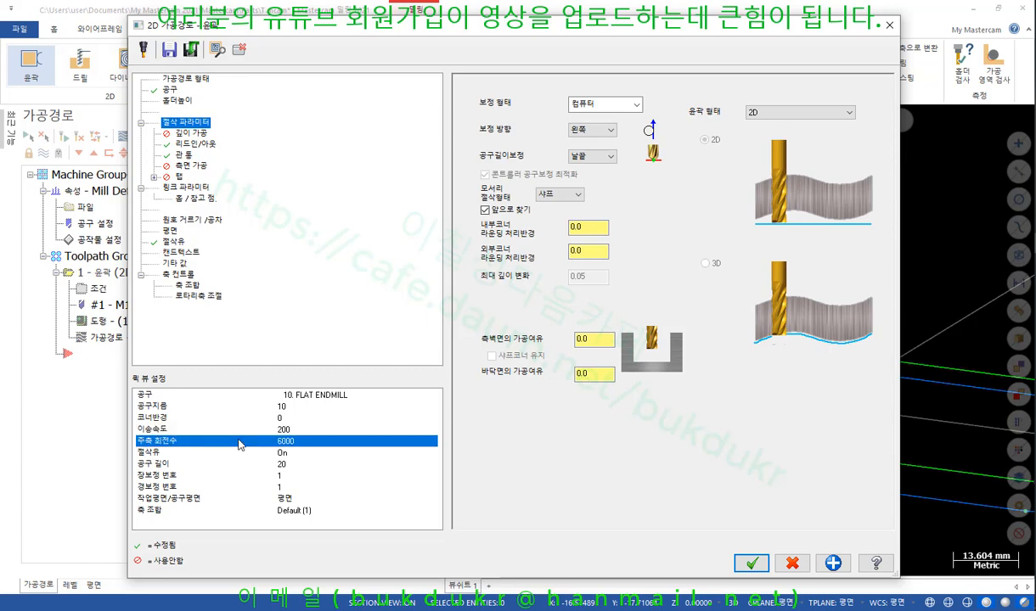
pyautogui.click(226, 455)
pyautogui.click(240, 441)
# Hide the contour dialog temporarily to inspect the toolpath in the graphics area, and return to the dialog
pyautogui.click(217, 49)
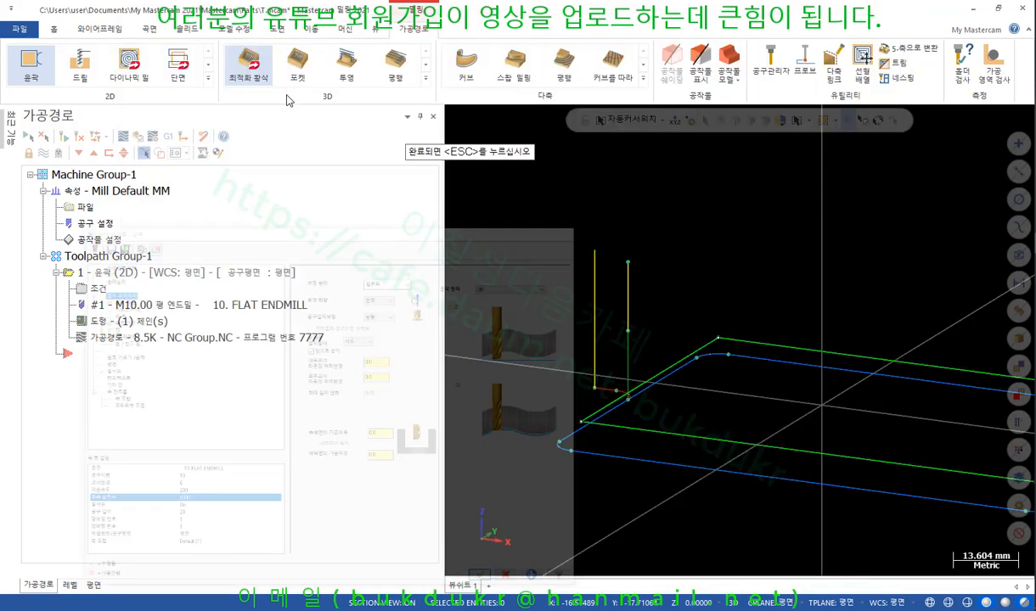
pyautogui.moveTo(554, 260); pyautogui.dragTo(759, 379, button='middle')
pyautogui.scroll(2, 758, 380)
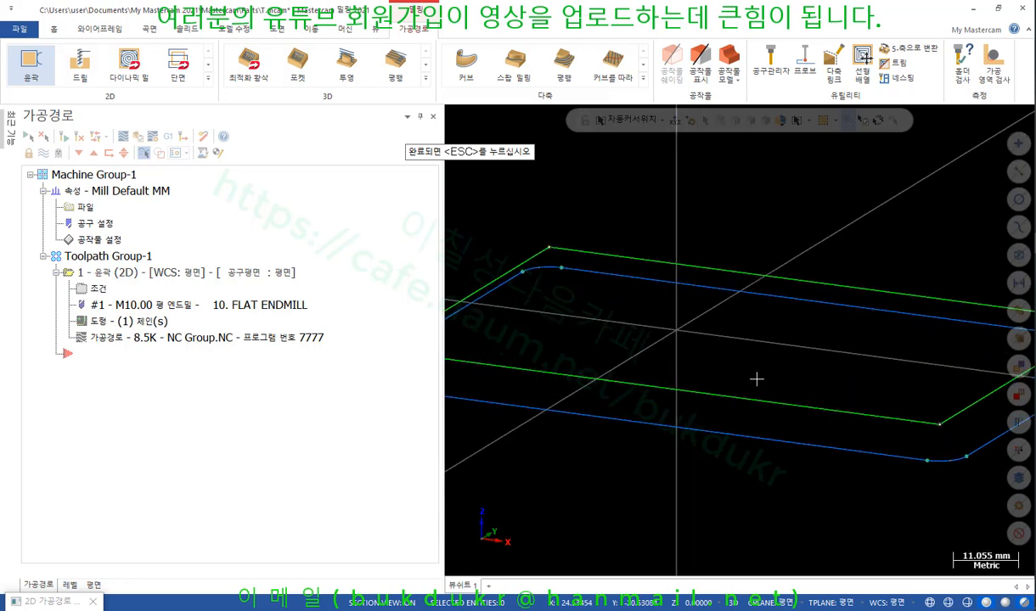
pyautogui.press('Escape')
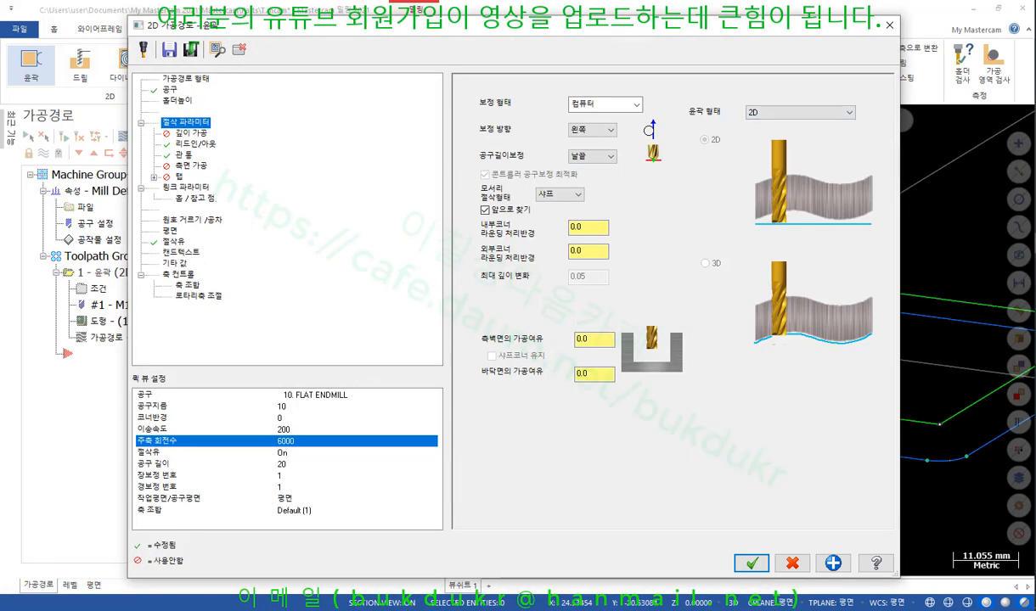
# Read the quick view, toolpath type and chain geometry explanations in the Acrobat textbook, and look at the toolpath type page in Mastercam
pyautogui.hotkey('alt', 'Tab')
pyautogui.scroll(-3, 486, 311)
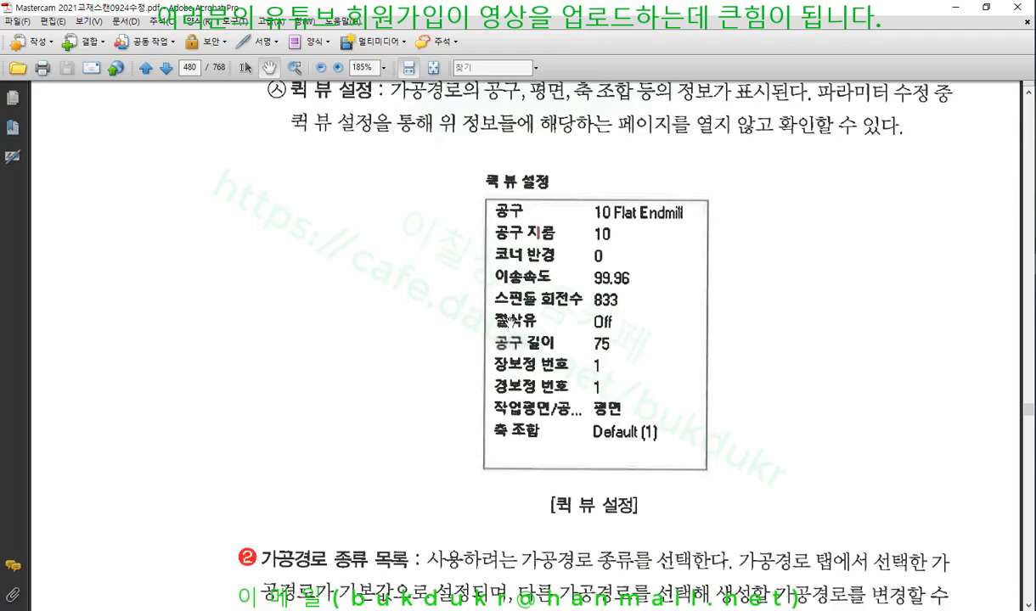
pyautogui.scroll(-4, 545, 298)
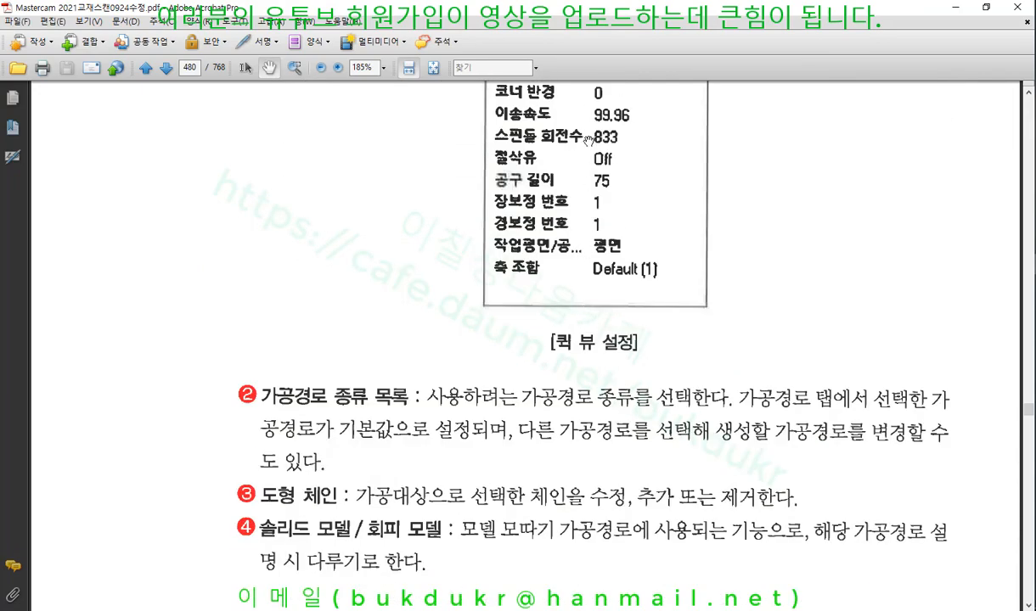
pyautogui.scroll(-2, 576, 210)
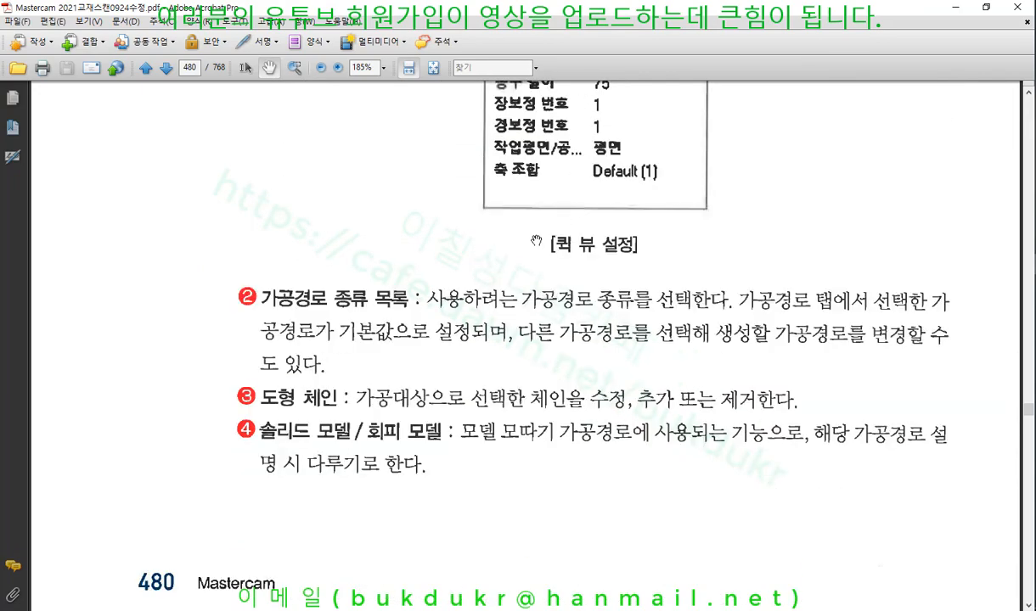
pyautogui.scroll(9, 500, 289)
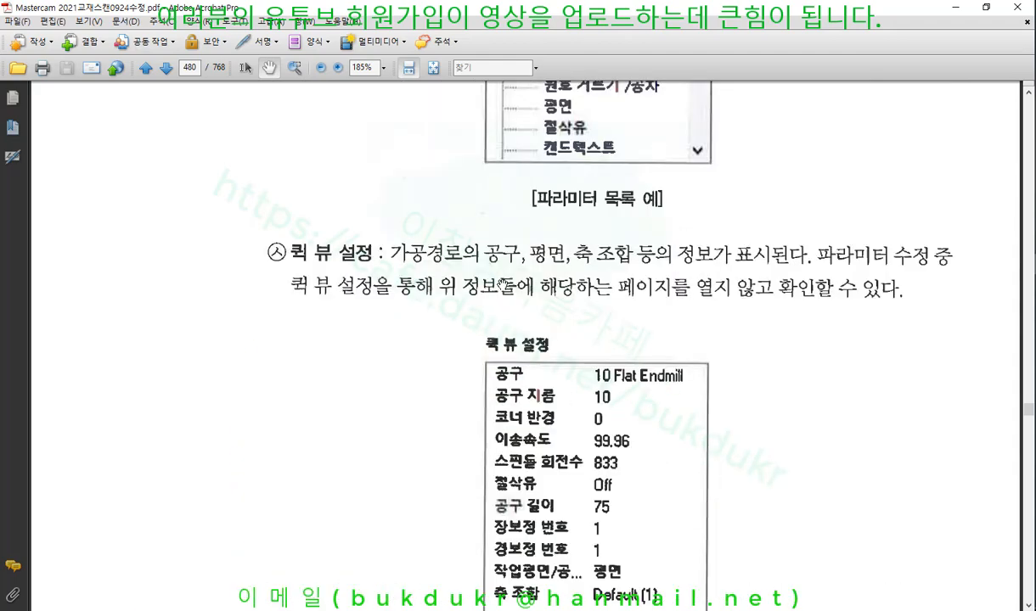
pyautogui.scroll(-8, 503, 285)
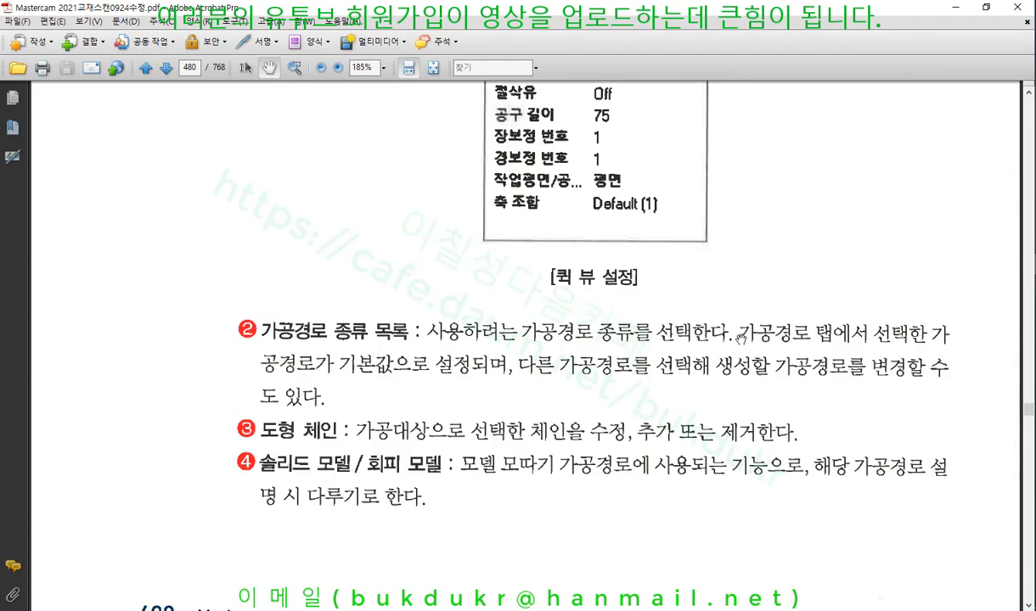
pyautogui.scroll(4, 741, 338)
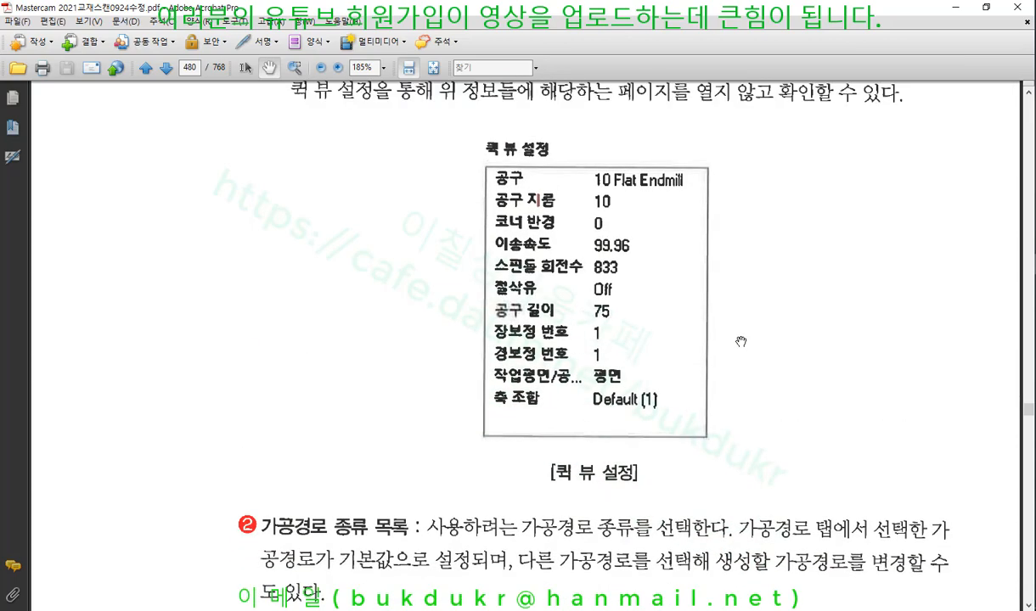
pyautogui.scroll(-5, 740, 341)
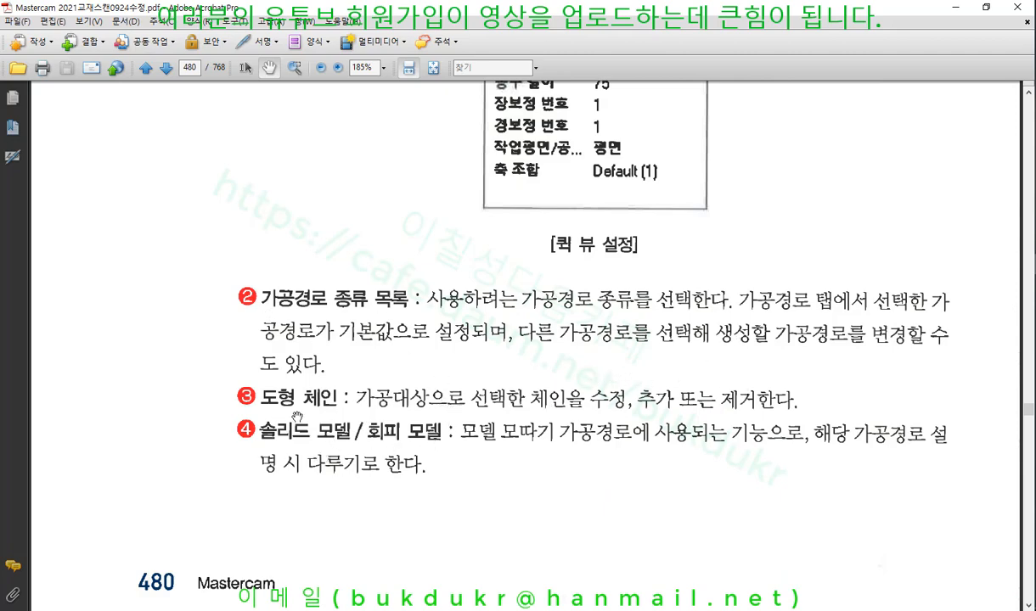
pyautogui.scroll(-6, 354, 336)
pyautogui.hotkey('alt', 'Tab')
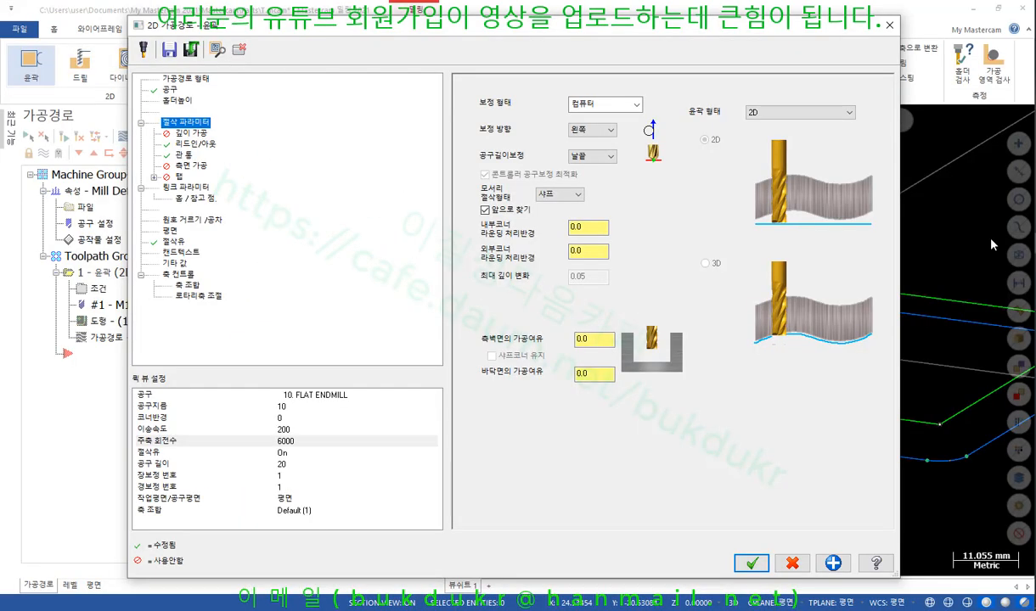
pyautogui.click(187, 78)
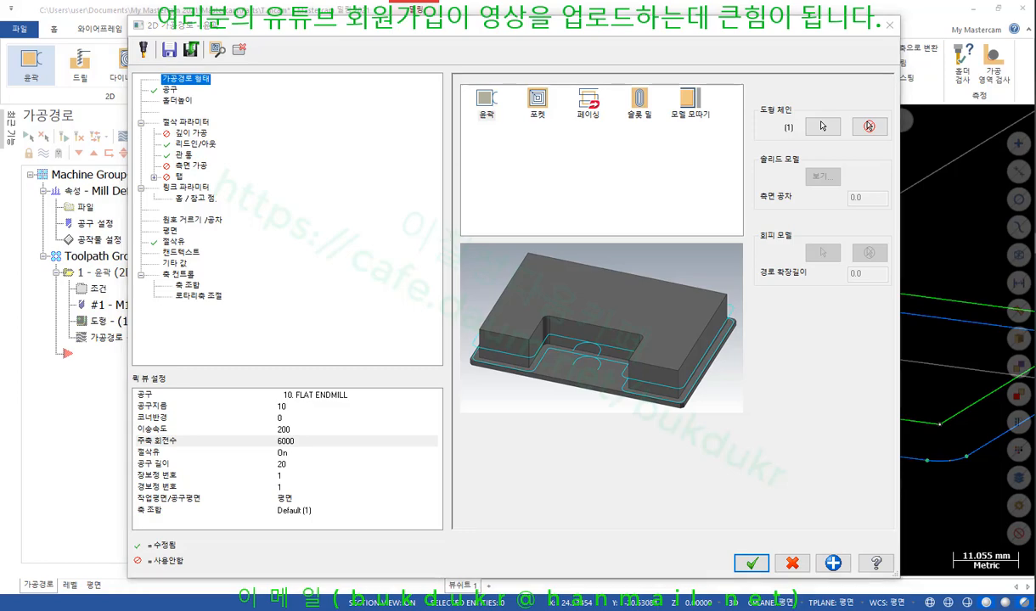
# Switch to the textbook PDF in Acrobat, read the tool page explanations, and underline the length and diameter offset number entries
pyautogui.hotkey('alt', 'Tab')
pyautogui.scroll(-8, 346, 389)
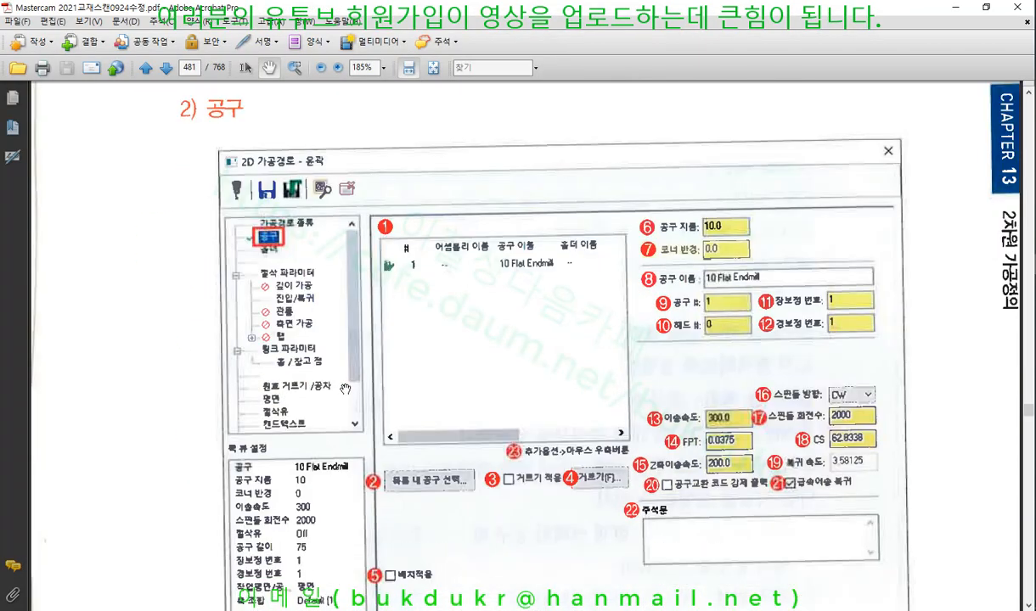
pyautogui.scroll(-2, 346, 389)
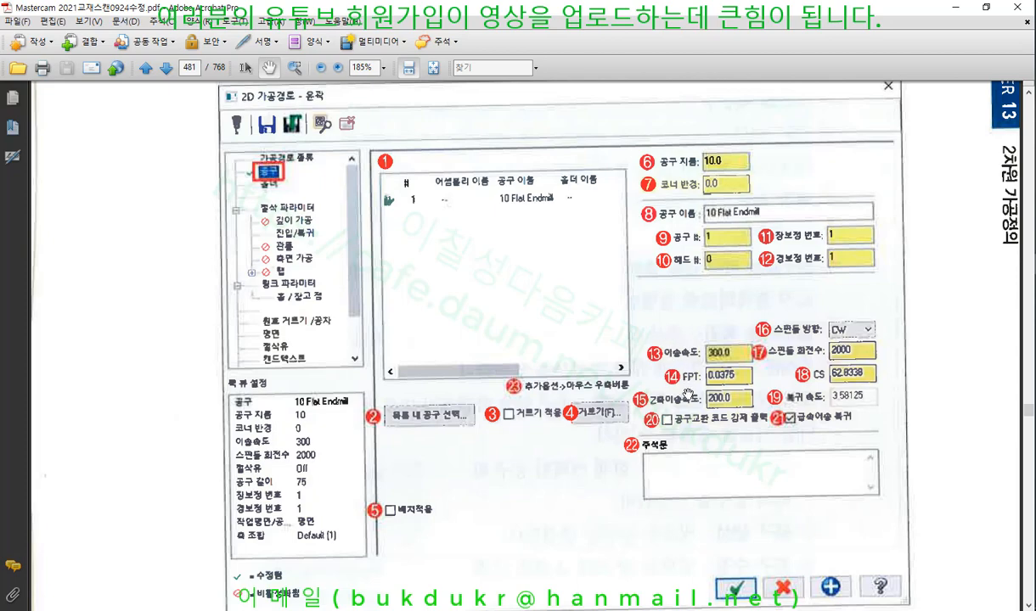
pyautogui.scroll(-15, 685, 397)
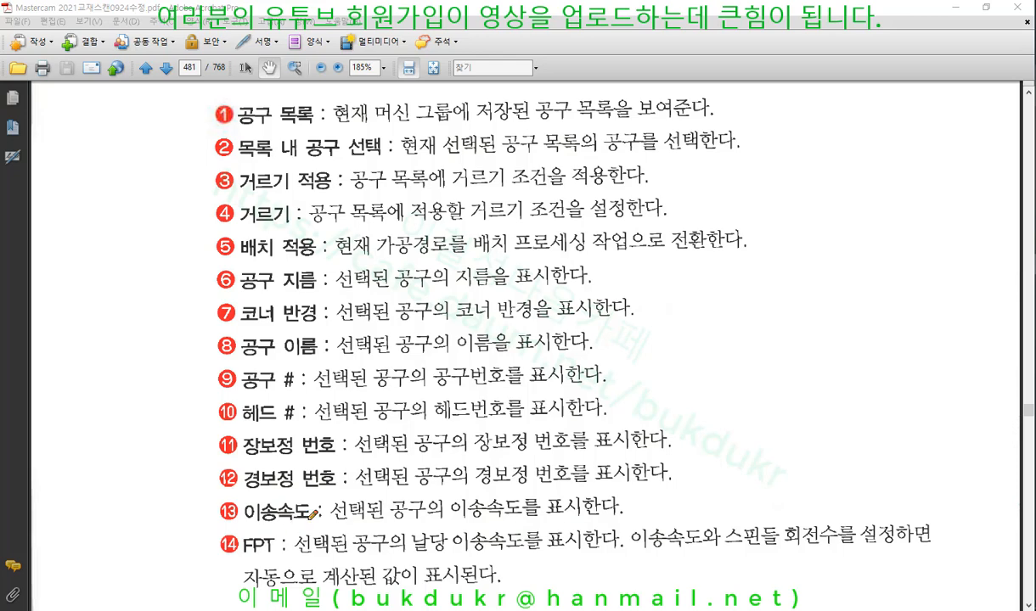
pyautogui.moveTo(243, 455); pyautogui.dragTo(351, 450)
pyautogui.moveTo(233, 495); pyautogui.dragTo(350, 483)
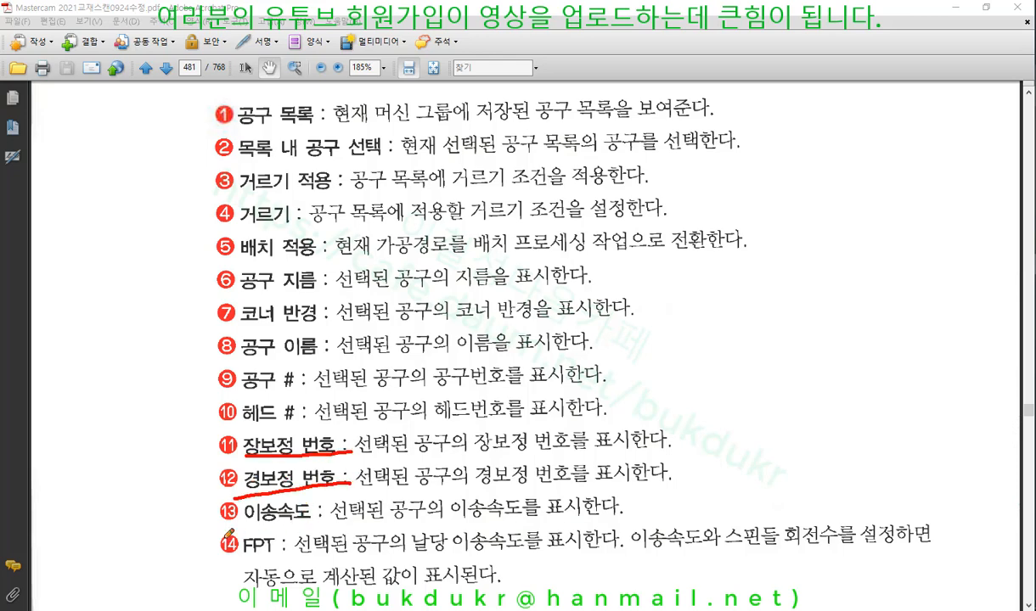
# Underline the feed rate and FPT entries in the textbook and box the words 날당 이송속도
pyautogui.moveTo(220, 526); pyautogui.dragTo(325, 524)
pyautogui.moveTo(225, 557); pyautogui.dragTo(297, 552)
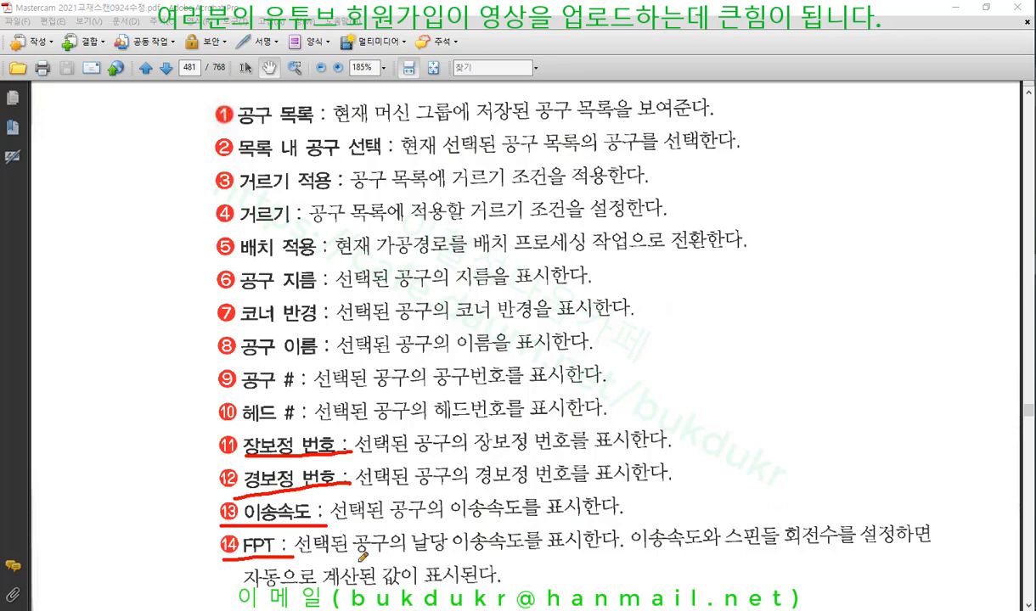
pyautogui.moveTo(413, 558)
pyautogui.mouseDown()
pyautogui.moveTo(476, 558)
pyautogui.moveTo(537, 528)
pyautogui.moveTo(414, 530)
pyautogui.moveTo(415, 553)
pyautogui.mouseUp()
# Write the flute counts 2, 4 and 6 beside the FPT entry, frame them, and circle each number
pyautogui.moveTo(728, 418)
pyautogui.mouseDown()
pyautogui.moveTo(726, 450)
pyautogui.moveTo(754, 452)
pyautogui.mouseUp()
pyautogui.moveTo(742, 418); pyautogui.dragTo(742, 479)
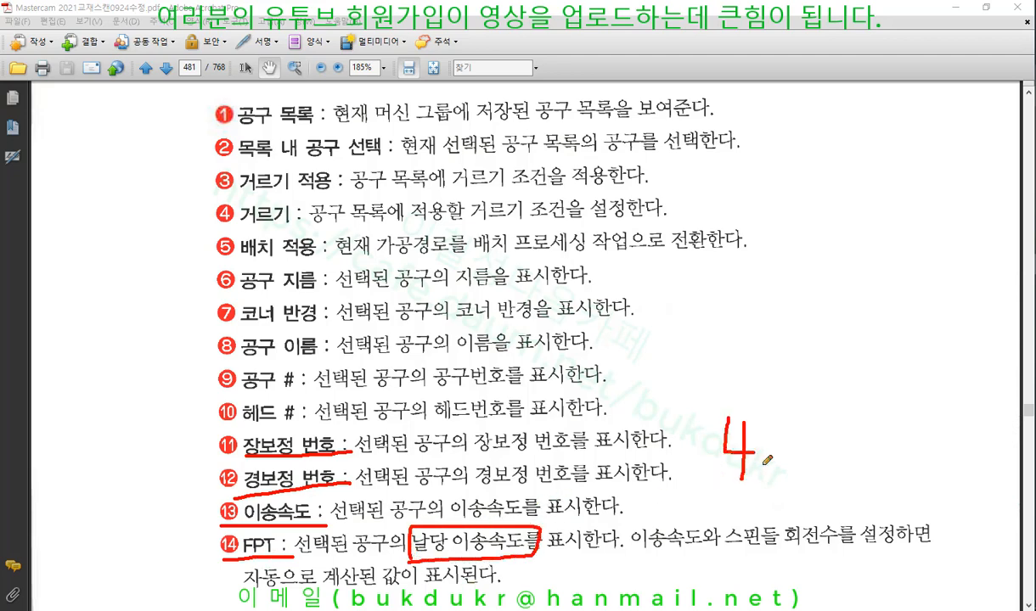
pyautogui.moveTo(663, 440); pyautogui.dragTo(701, 472)
pyautogui.moveTo(820, 417); pyautogui.dragTo(808, 451)
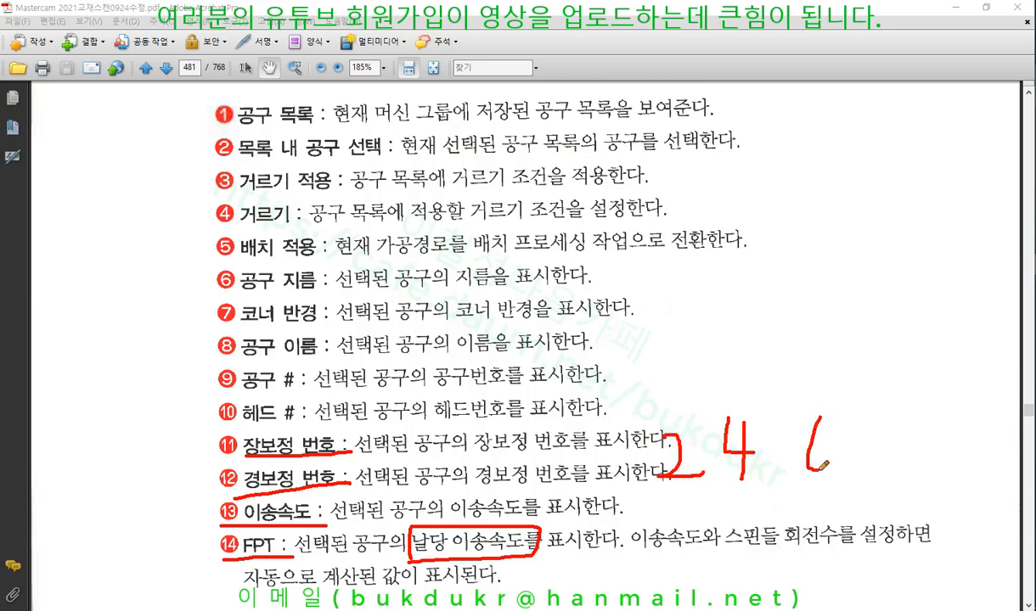
pyautogui.moveTo(635, 509)
pyautogui.mouseDown()
pyautogui.moveTo(932, 500)
pyautogui.moveTo(618, 415)
pyautogui.moveTo(624, 515)
pyautogui.mouseUp()
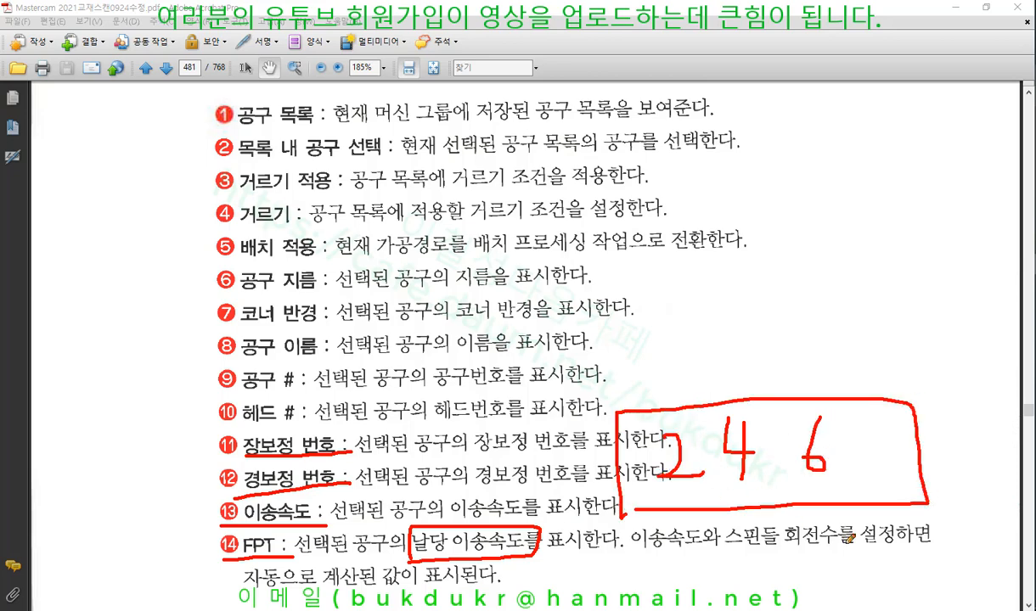
pyautogui.moveTo(645, 474)
pyautogui.mouseDown()
pyautogui.moveTo(653, 480)
pyautogui.moveTo(706, 386)
pyautogui.moveTo(718, 472)
pyautogui.mouseUp()
pyautogui.moveTo(822, 479); pyautogui.dragTo(834, 480)
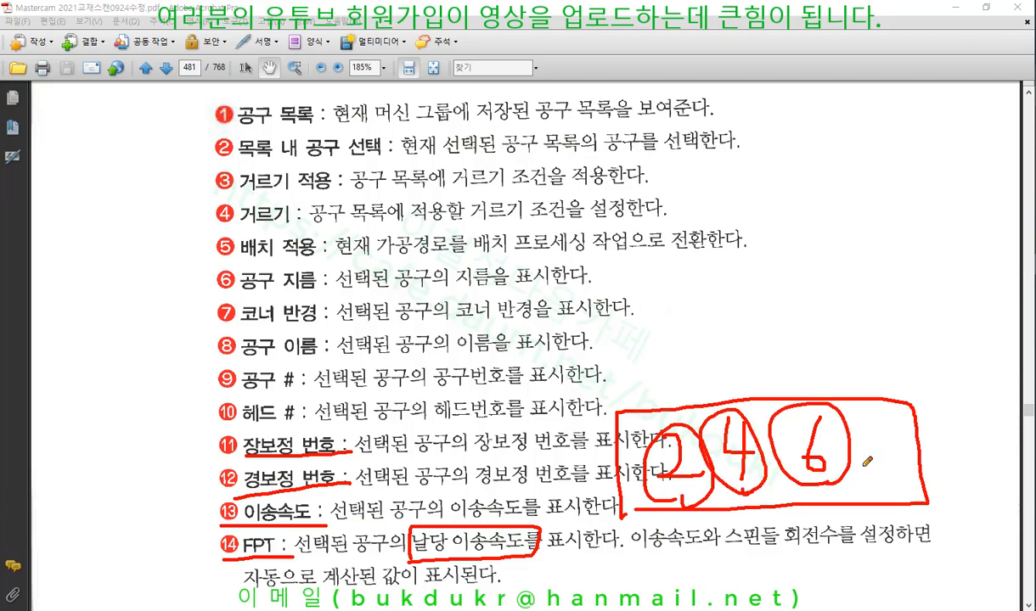
# Write 날당 0.05 above the flute counts, underline the value, and clear all annotations from the page
pyautogui.moveTo(655, 309)
pyautogui.mouseDown()
pyautogui.moveTo(670, 338)
pyautogui.moveTo(684, 339)
pyautogui.moveTo(679, 363)
pyautogui.moveTo(696, 375)
pyautogui.mouseUp()
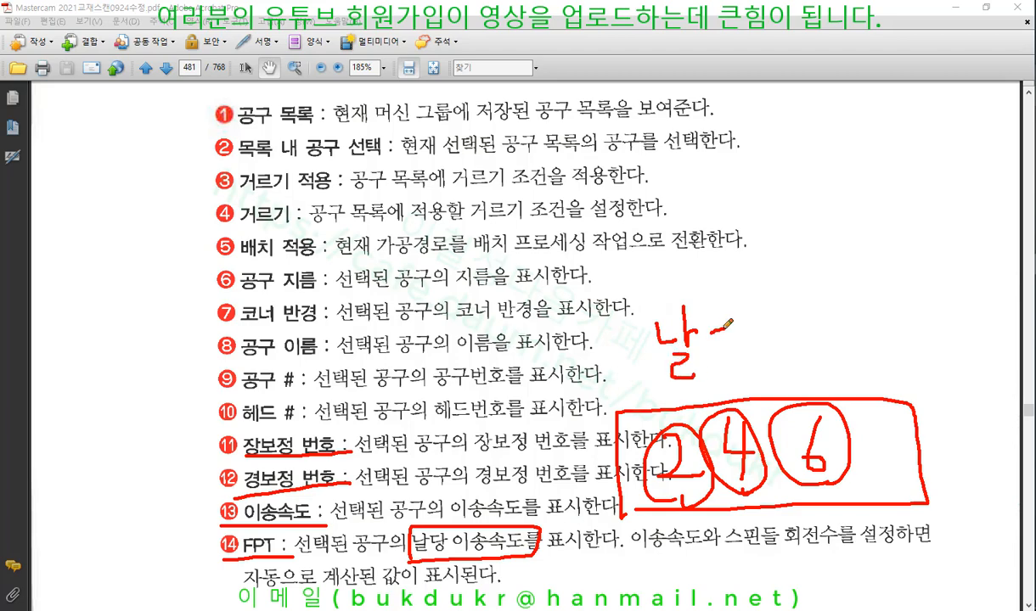
pyautogui.moveTo(718, 313); pyautogui.dragTo(719, 328)
pyautogui.moveTo(726, 307); pyautogui.dragTo(721, 338)
pyautogui.moveTo(796, 333); pyautogui.dragTo(799, 322)
pyautogui.moveTo(818, 332)
pyautogui.mouseDown()
pyautogui.moveTo(820, 341)
pyautogui.moveTo(850, 322)
pyautogui.mouseUp()
pyautogui.moveTo(884, 297)
pyautogui.mouseDown()
pyautogui.moveTo(891, 341)
pyautogui.moveTo(905, 309)
pyautogui.mouseUp()
pyautogui.moveTo(778, 370); pyautogui.dragTo(898, 361)
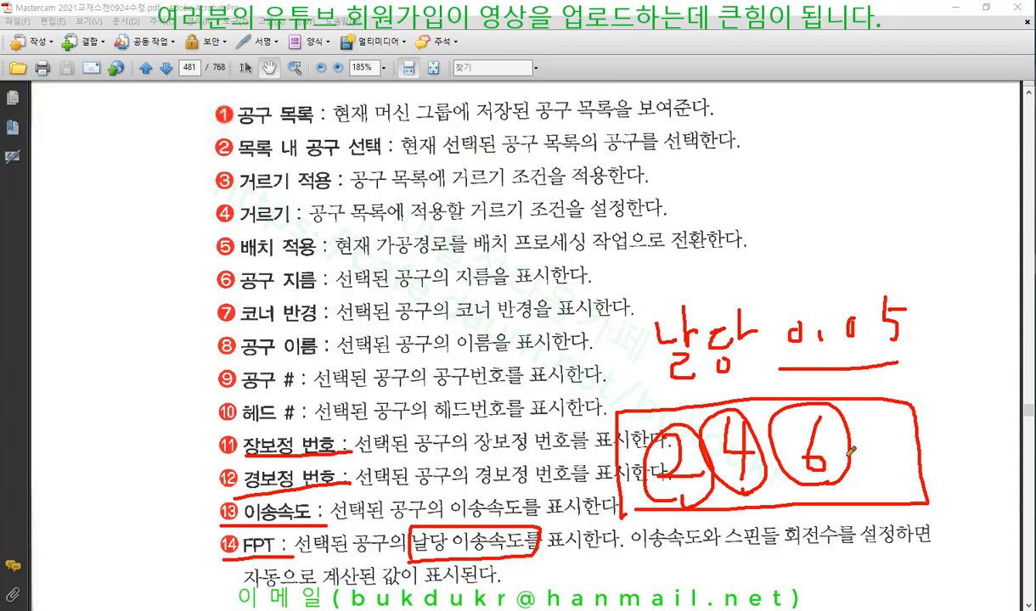
pyautogui.rightClick(873, 220)
pyautogui.click(883, 357)
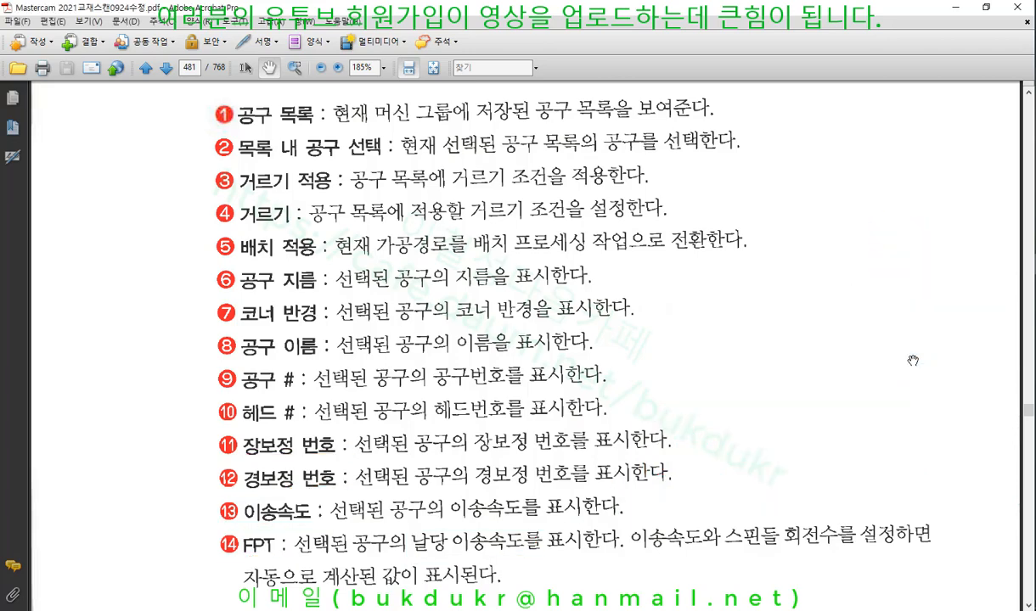
# Go to textbook page 482, mark the CS surface cutting speed entry, and write and circle sample numbers such as 100 and 25 beside it
pyautogui.scroll(-1, 812, 293)
pyautogui.scroll(-15, 811, 293)
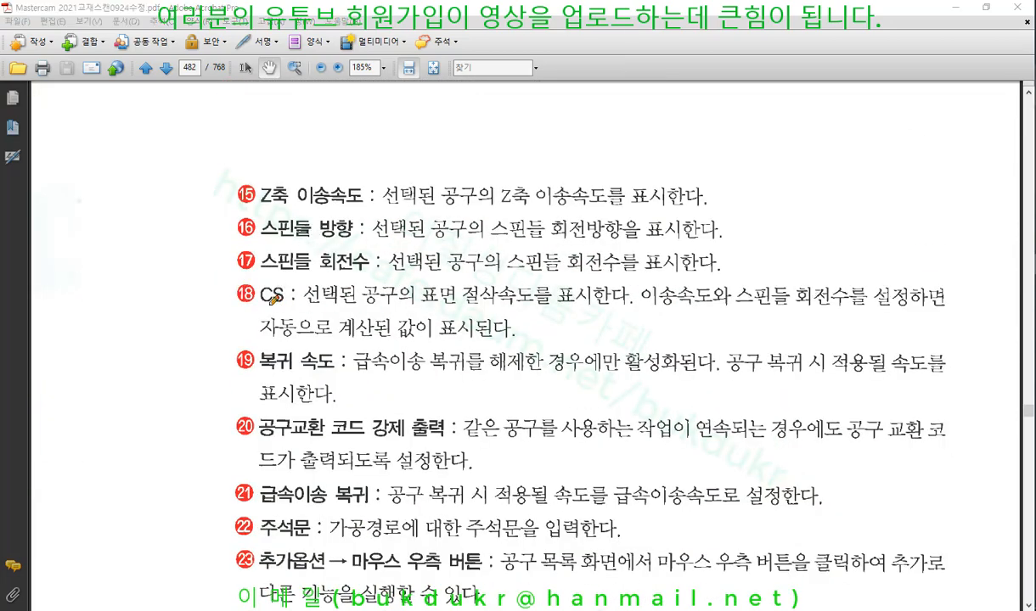
pyautogui.moveTo(246, 304); pyautogui.dragTo(365, 303)
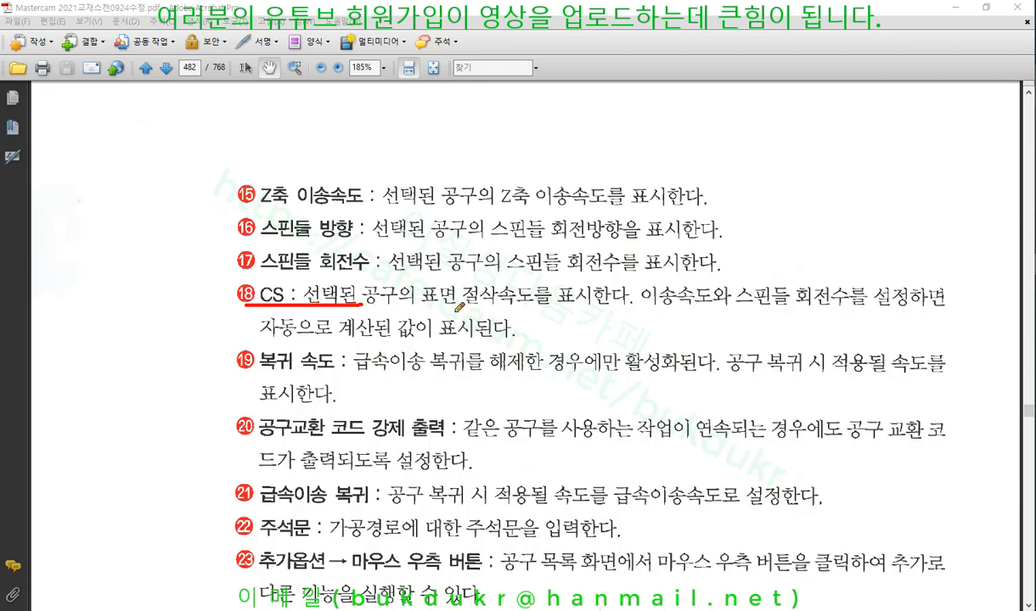
pyautogui.moveTo(128, 270); pyautogui.dragTo(109, 308)
pyautogui.moveTo(162, 272); pyautogui.dragTo(188, 274)
pyautogui.moveTo(134, 319)
pyautogui.mouseDown()
pyautogui.moveTo(143, 340)
pyautogui.moveTo(173, 356)
pyautogui.mouseUp()
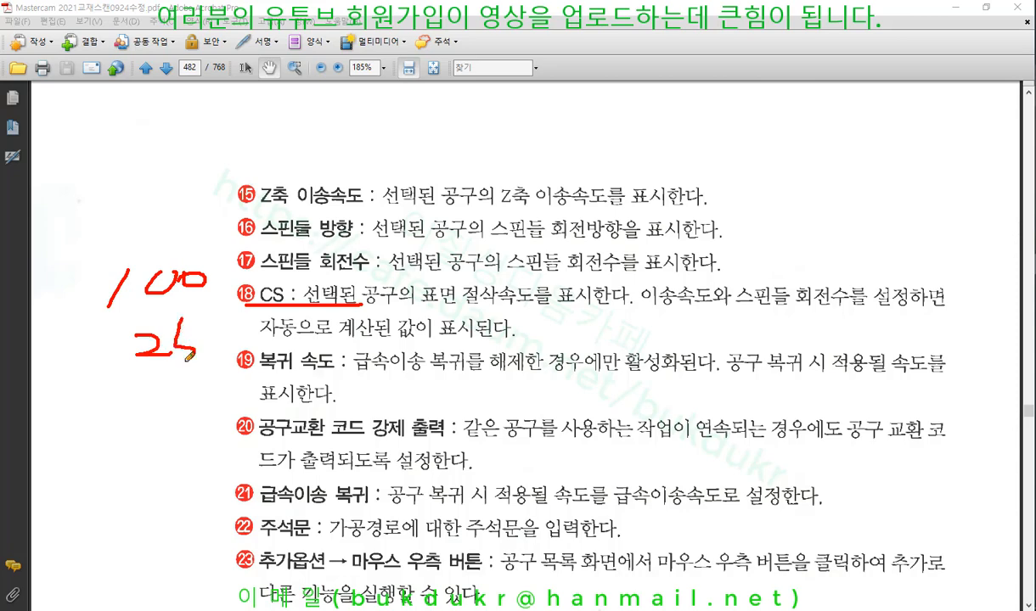
pyautogui.moveTo(174, 316); pyautogui.dragTo(211, 316)
pyautogui.moveTo(138, 368); pyautogui.dragTo(130, 421)
pyautogui.moveTo(182, 384)
pyautogui.mouseDown()
pyautogui.moveTo(168, 429)
pyautogui.moveTo(197, 379)
pyautogui.mouseUp()
pyautogui.moveTo(191, 445)
pyautogui.mouseDown()
pyautogui.moveTo(94, 420)
pyautogui.moveTo(234, 285)
pyautogui.moveTo(194, 449)
pyautogui.mouseUp()
pyautogui.moveTo(424, 313); pyautogui.dragTo(625, 312)
pyautogui.moveTo(251, 293)
pyautogui.mouseDown()
pyautogui.moveTo(289, 278)
pyautogui.moveTo(255, 285)
pyautogui.mouseUp()
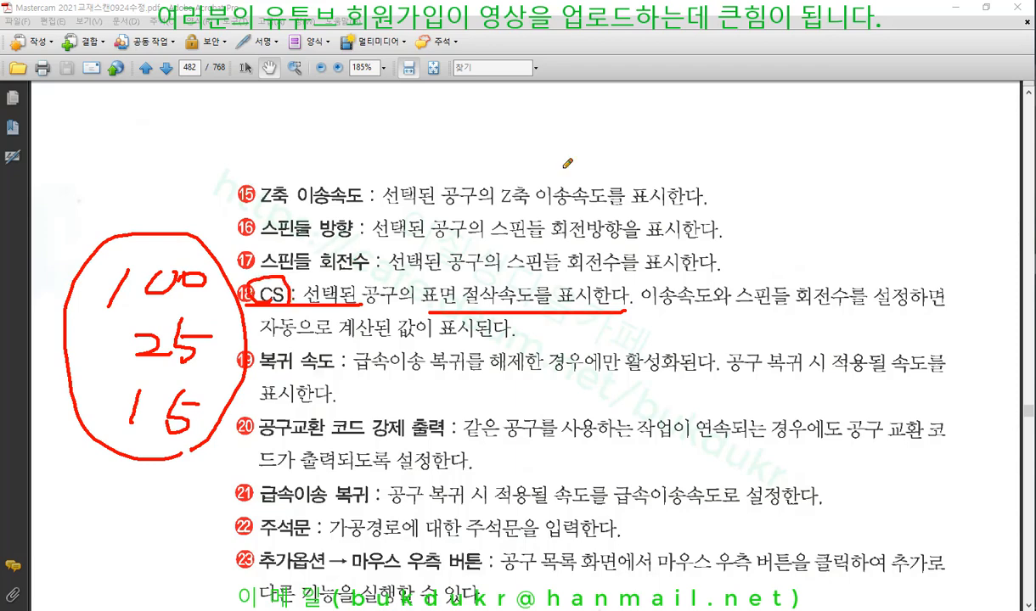
# Sketch a round cutter whose cutting edge meets a workpiece corner to illustrate surface cutting speed, and clear the annotations
pyautogui.moveTo(625, 135)
pyautogui.mouseDown()
pyautogui.moveTo(717, 38)
pyautogui.moveTo(749, 216)
pyautogui.moveTo(625, 129)
pyautogui.mouseUp()
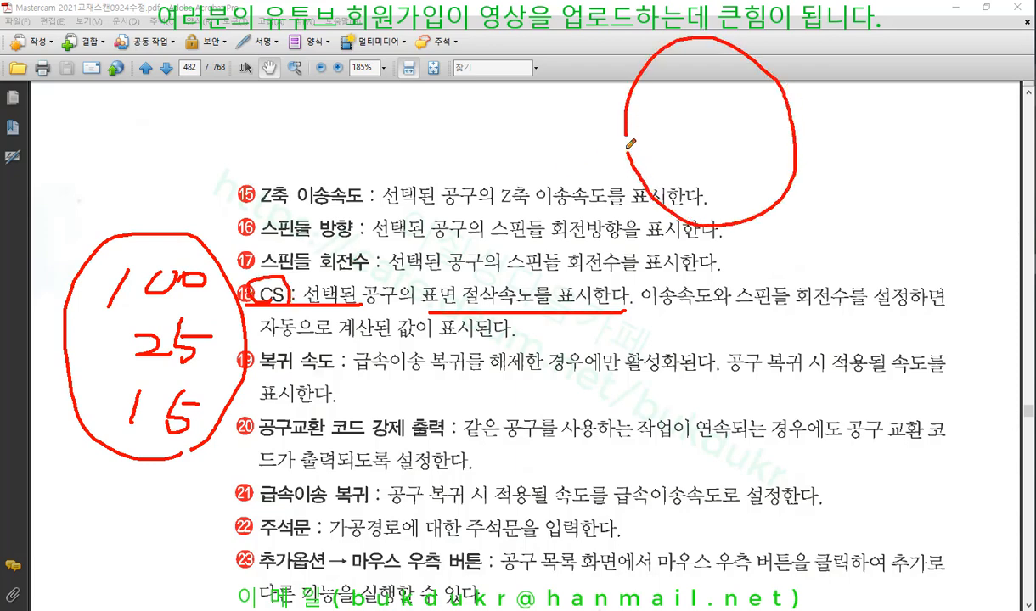
pyautogui.moveTo(689, 136)
pyautogui.mouseDown()
pyautogui.moveTo(773, 90)
pyautogui.moveTo(649, 161)
pyautogui.moveTo(601, 136)
pyautogui.moveTo(696, 127)
pyautogui.mouseUp()
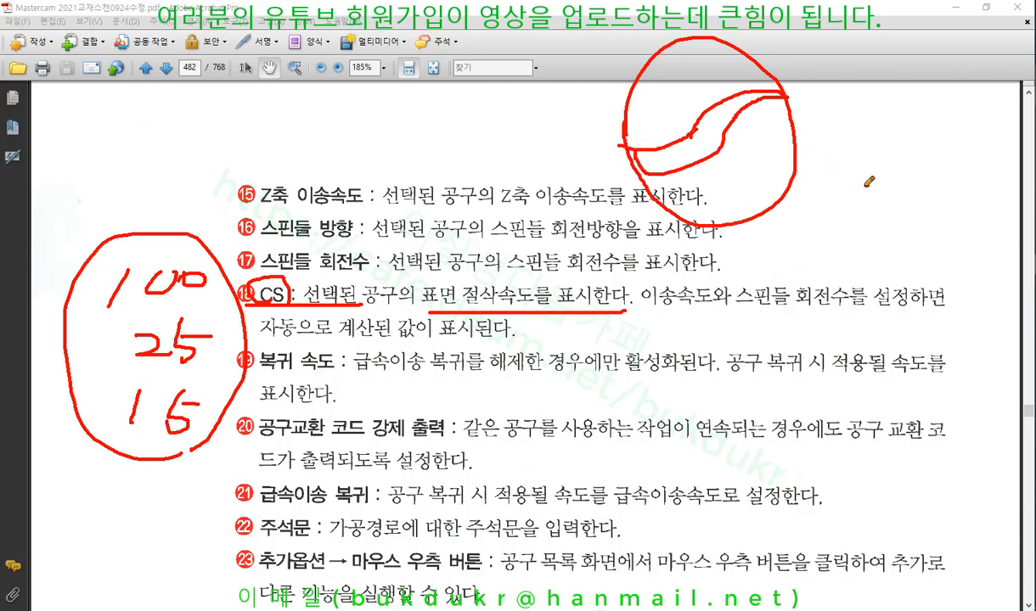
pyautogui.moveTo(866, 185)
pyautogui.mouseDown()
pyautogui.moveTo(912, 132)
pyautogui.moveTo(1004, 153)
pyautogui.mouseUp()
pyautogui.moveTo(849, 136); pyautogui.dragTo(847, 211)
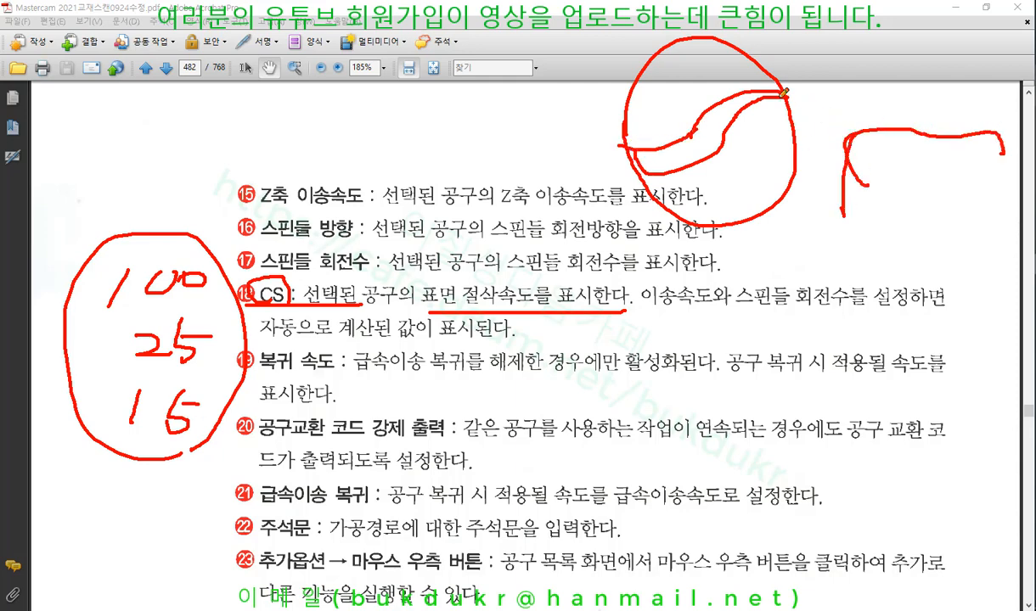
pyautogui.moveTo(740, 89); pyautogui.dragTo(832, 129)
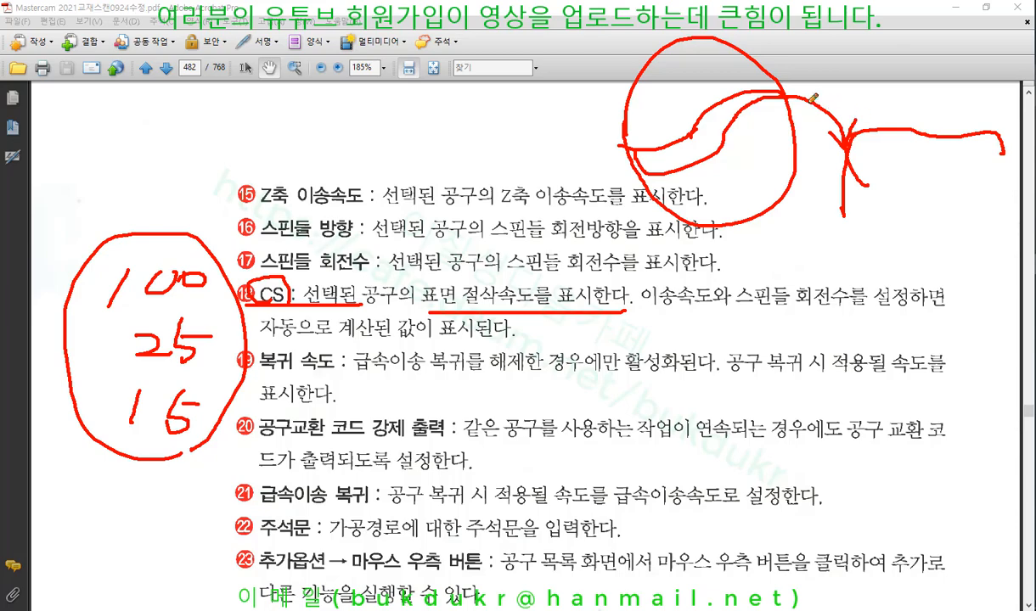
pyautogui.moveTo(768, 94); pyautogui.dragTo(846, 138)
pyautogui.moveTo(713, 146)
pyautogui.mouseDown()
pyautogui.moveTo(700, 129)
pyautogui.moveTo(712, 146)
pyautogui.mouseUp()
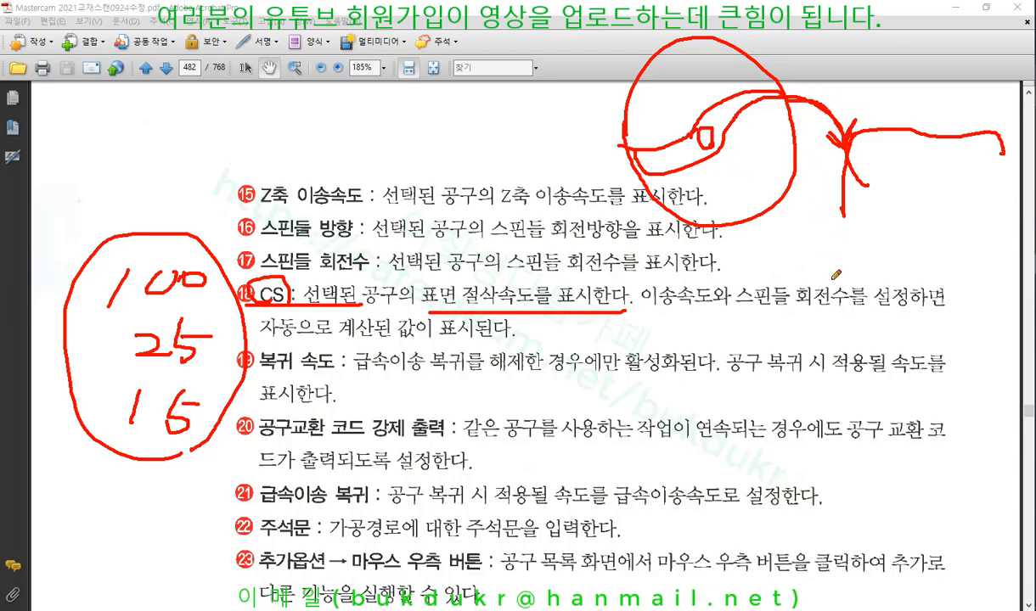
pyautogui.rightClick(795, 259)
pyautogui.click(841, 404)
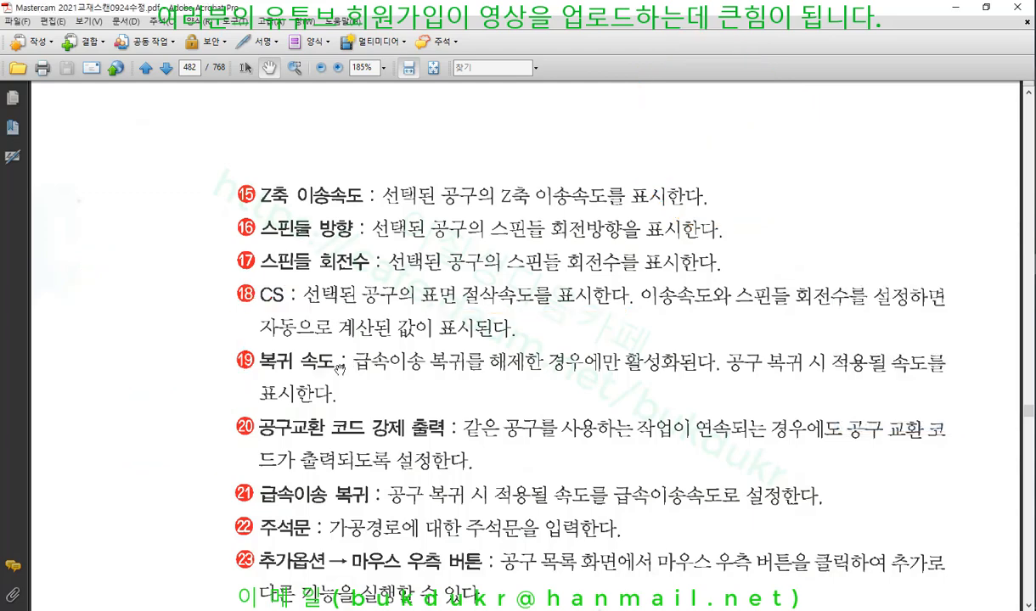
# Read the textbook entries from retract rate through the additional tool list options, including the angle head and tool manager explanations
pyautogui.scroll(-3, 340, 367)
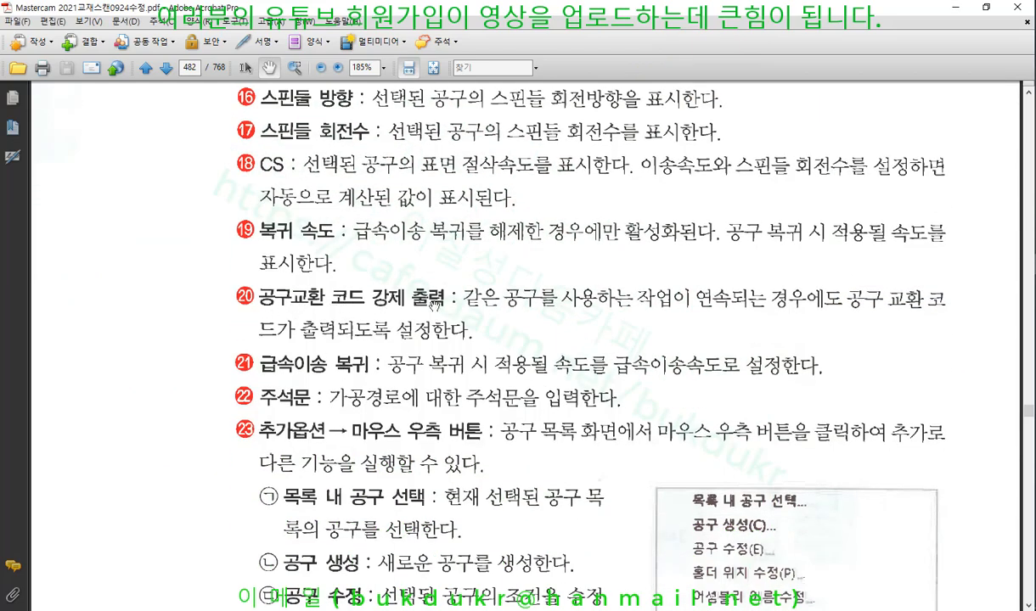
pyautogui.scroll(-1, 353, 289)
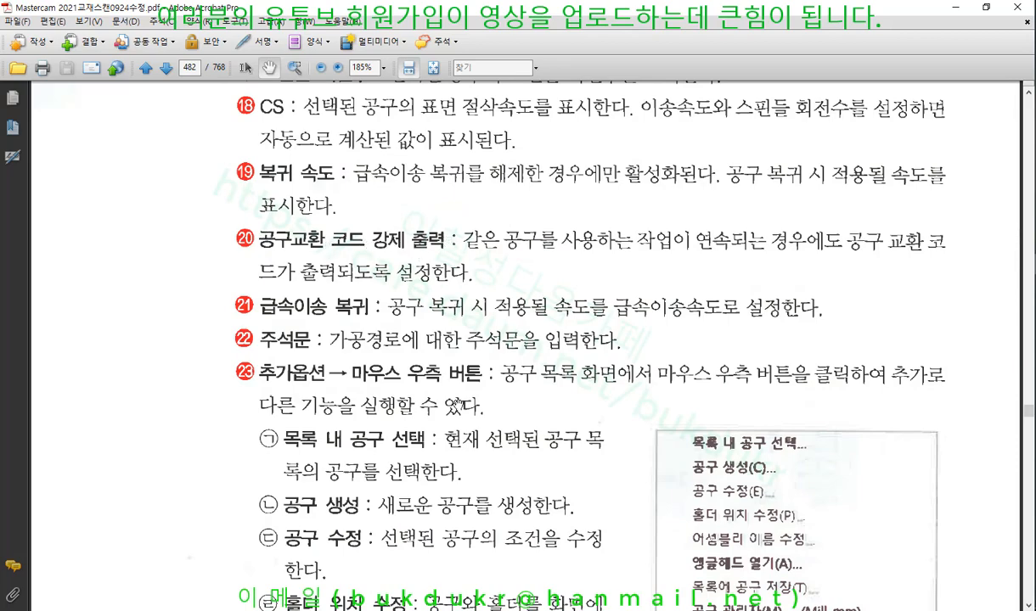
pyautogui.scroll(-5, 456, 404)
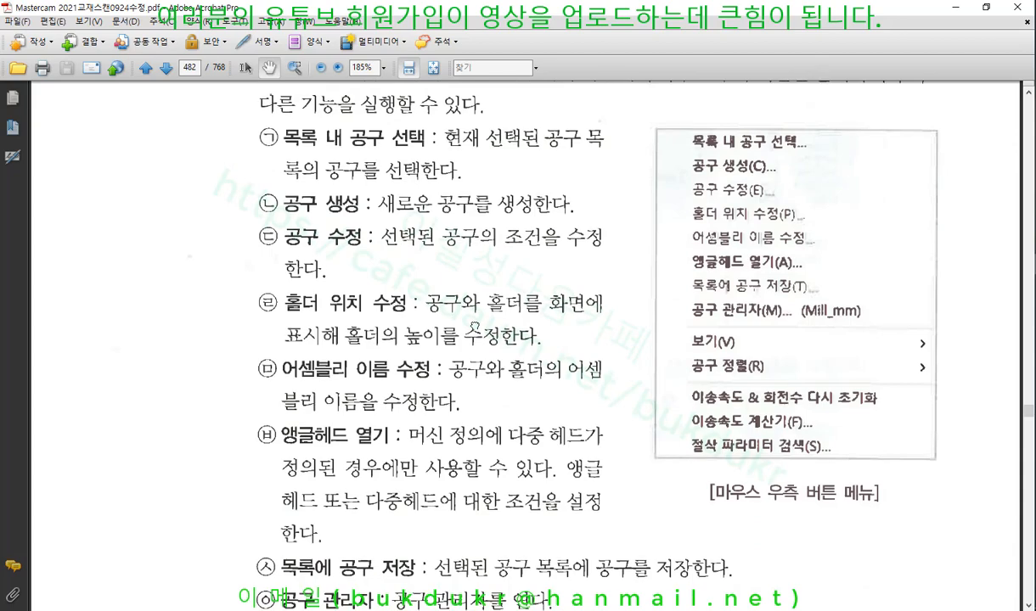
pyautogui.scroll(-4, 473, 327)
pyautogui.scroll(2, 452, 345)
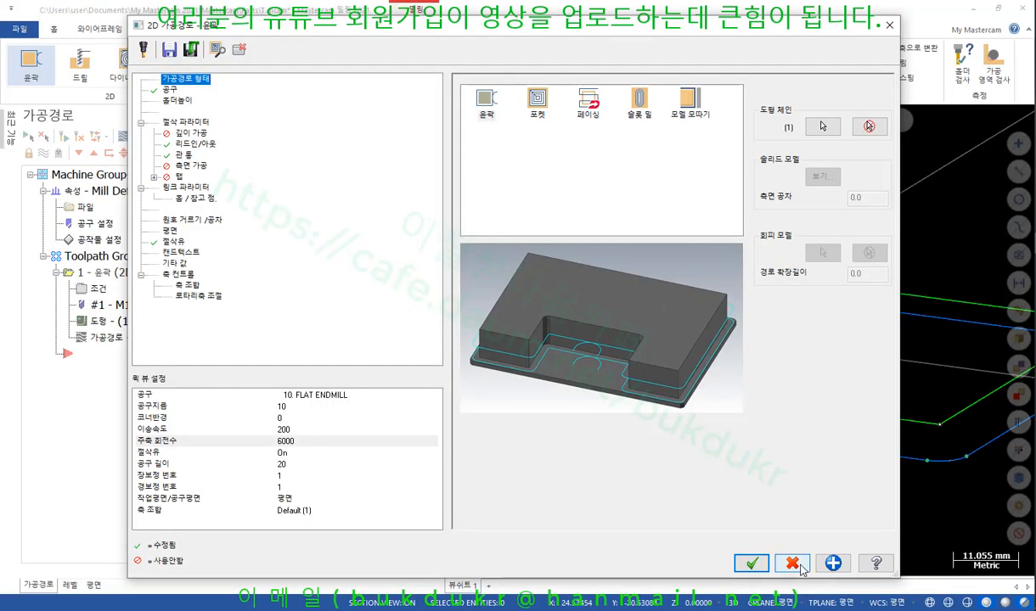
# Switch back to Mastercam, cancel the contour dialog, remove the contour operation, and overwrite the autosaved T.mcam file
pyautogui.click(794, 563)
pyautogui.click(590, 346)
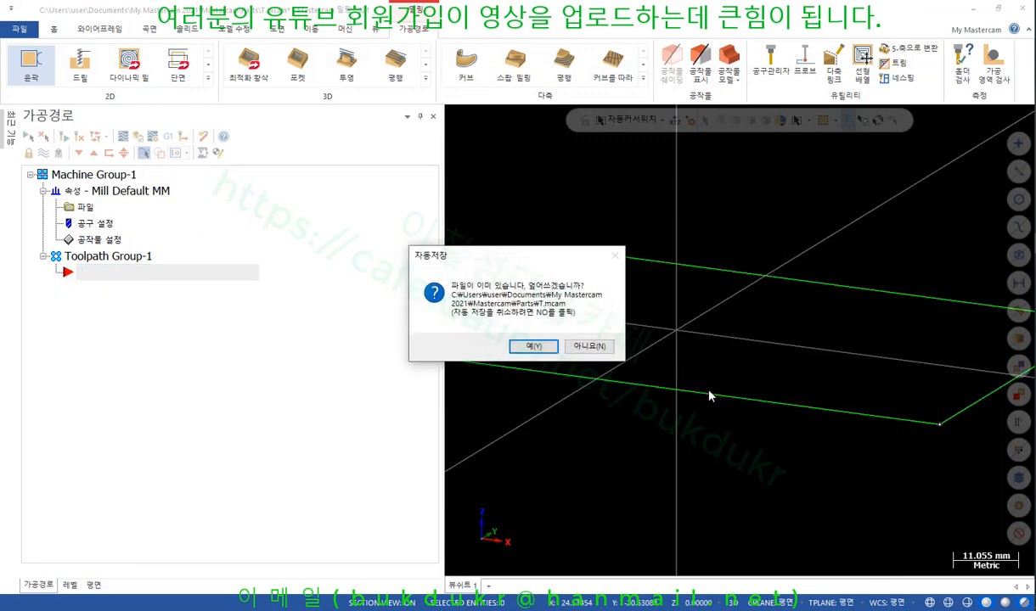
pyautogui.click(537, 346)
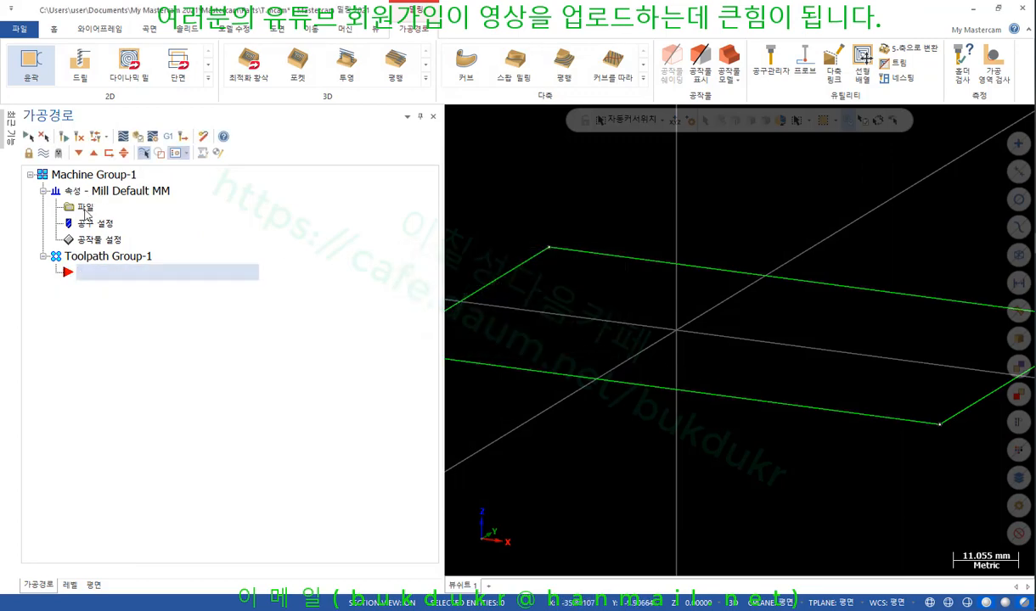
# Open the machine definition from Machine Group-1's file properties and select the Z Axis under Mill Spindle Group
pyautogui.click(85, 208)
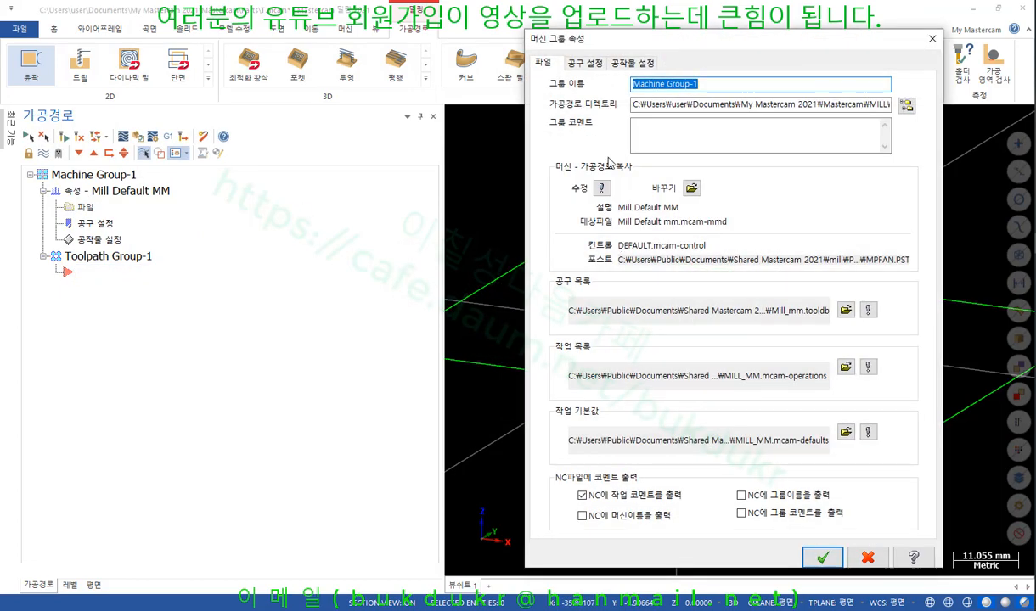
pyautogui.click(602, 188)
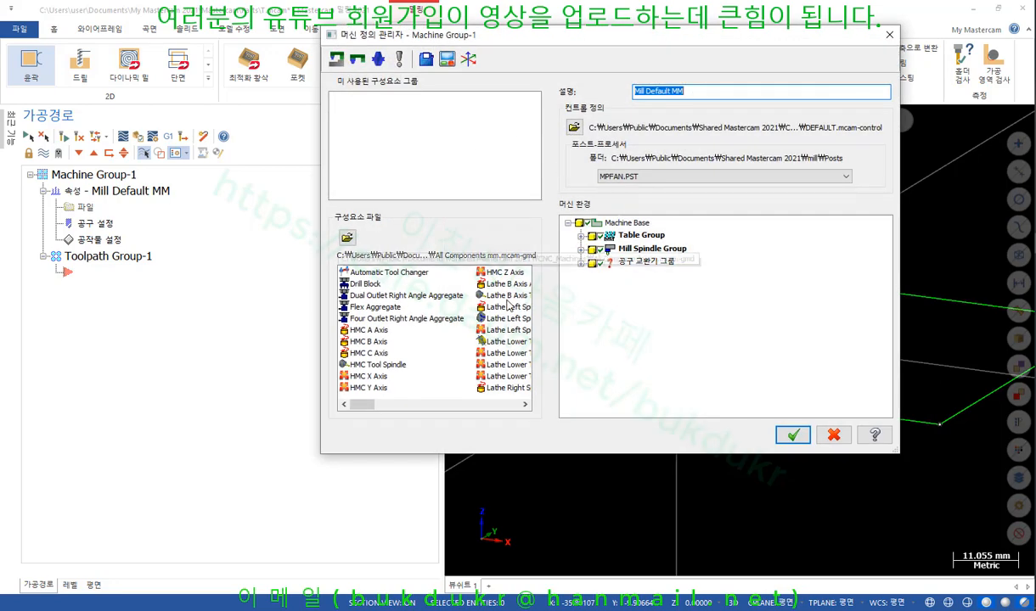
pyautogui.click(580, 249)
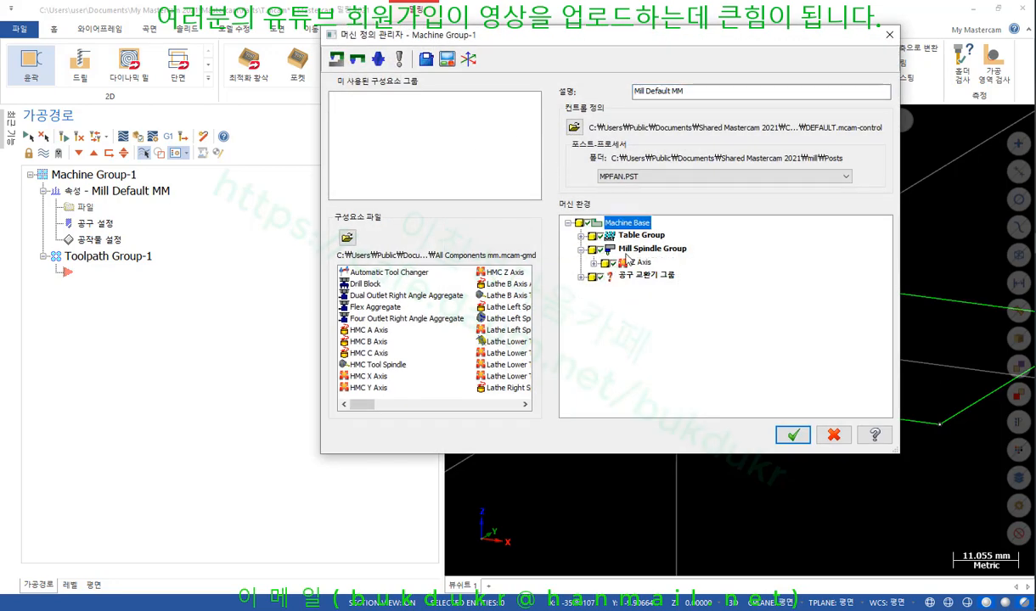
pyautogui.click(641, 250)
pyautogui.click(641, 264)
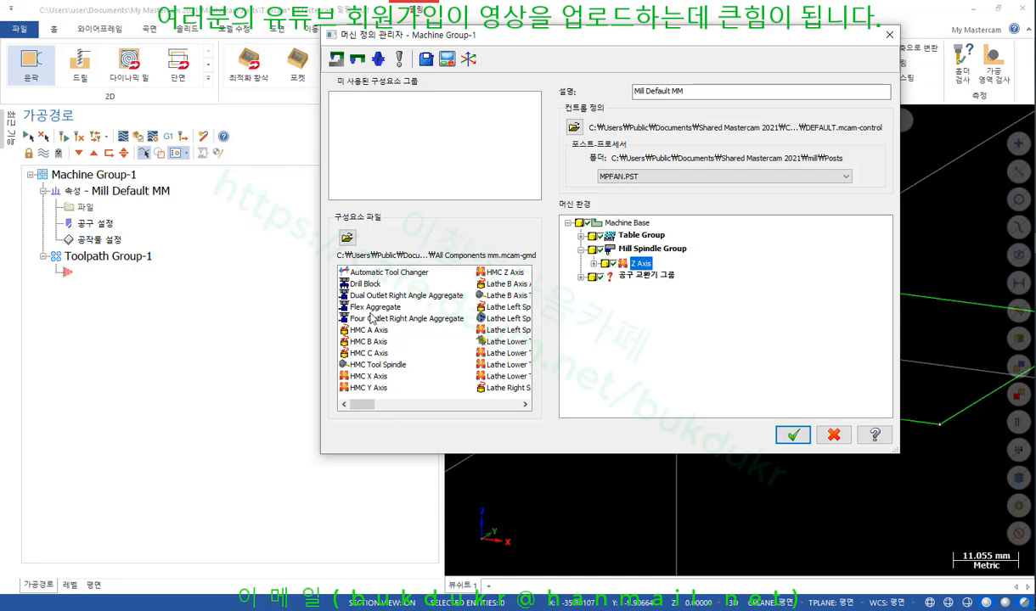
# Add the Four Outlet Right Angle Aggregate as a child component of the Z Axis and accept the machine definition and group properties
pyautogui.moveTo(371, 319); pyautogui.dragTo(624, 274)
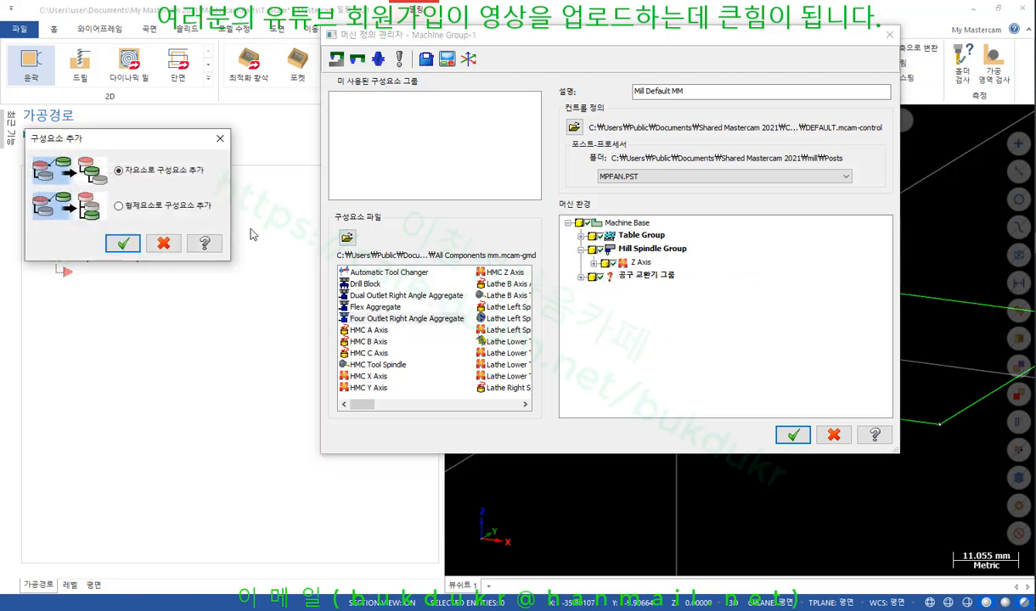
pyautogui.click(123, 244)
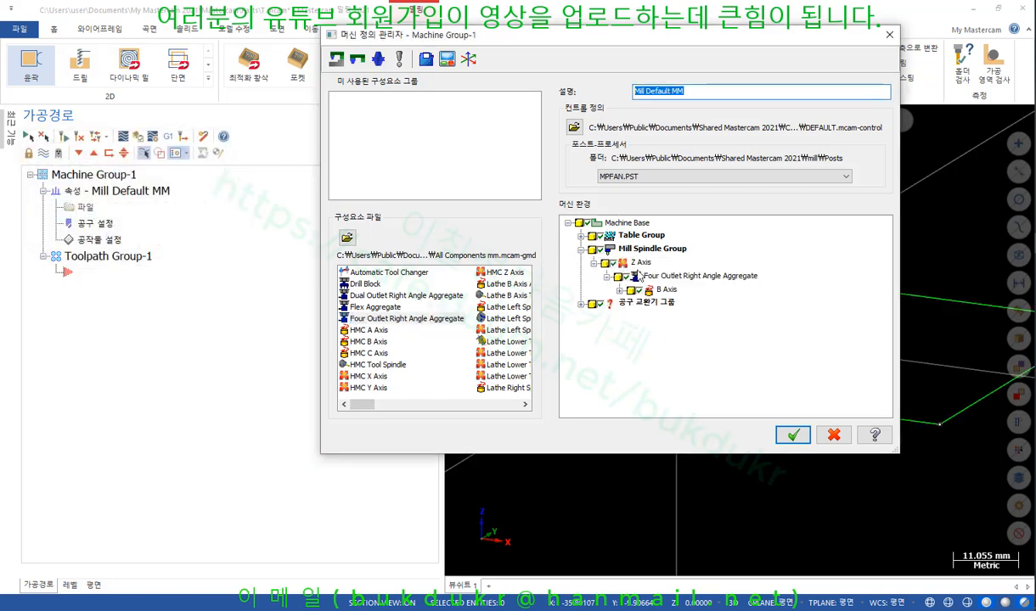
pyautogui.click(642, 277)
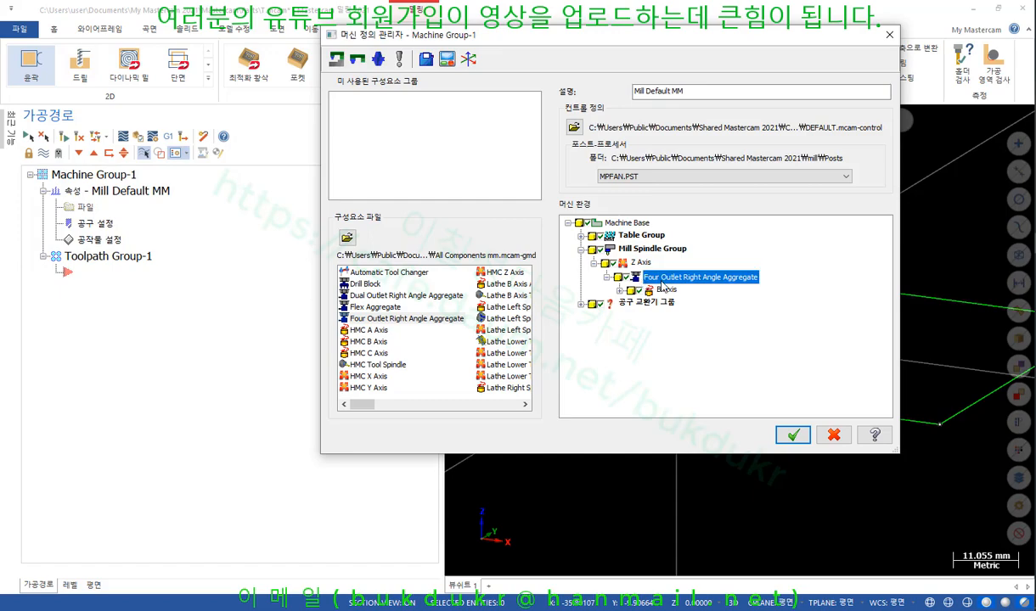
pyautogui.click(790, 433)
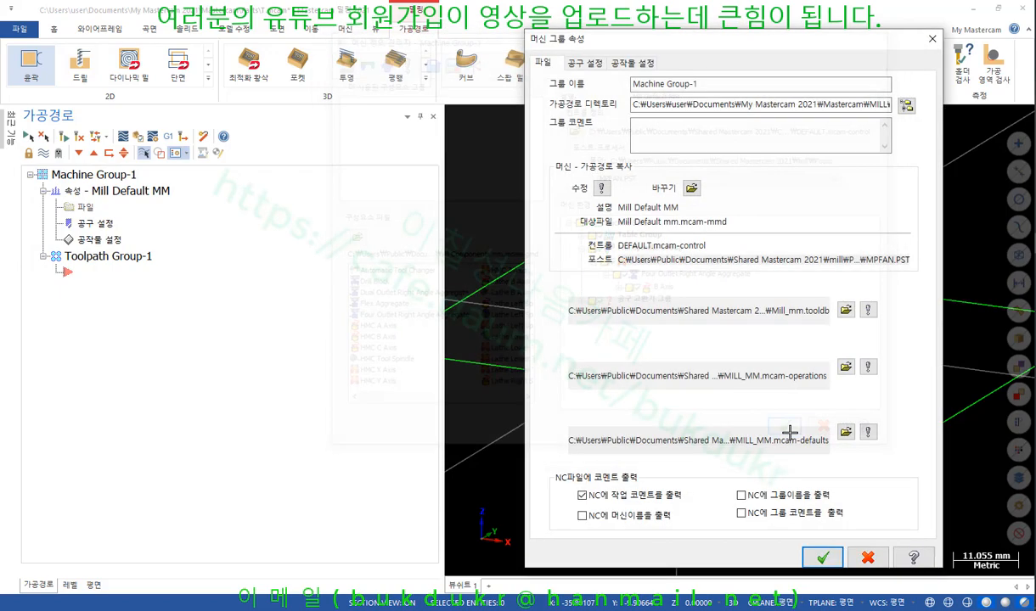
pyautogui.click(822, 557)
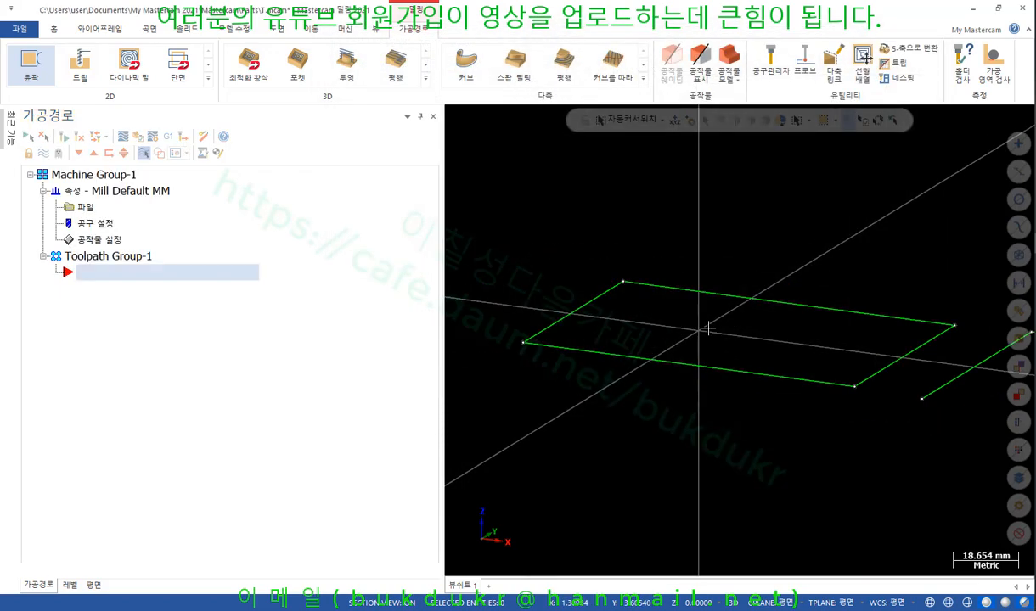
# Start a new 2D contour toolpath using the closed rectangle as its wireframe chain
pyautogui.click(29, 61)
pyautogui.click(599, 331)
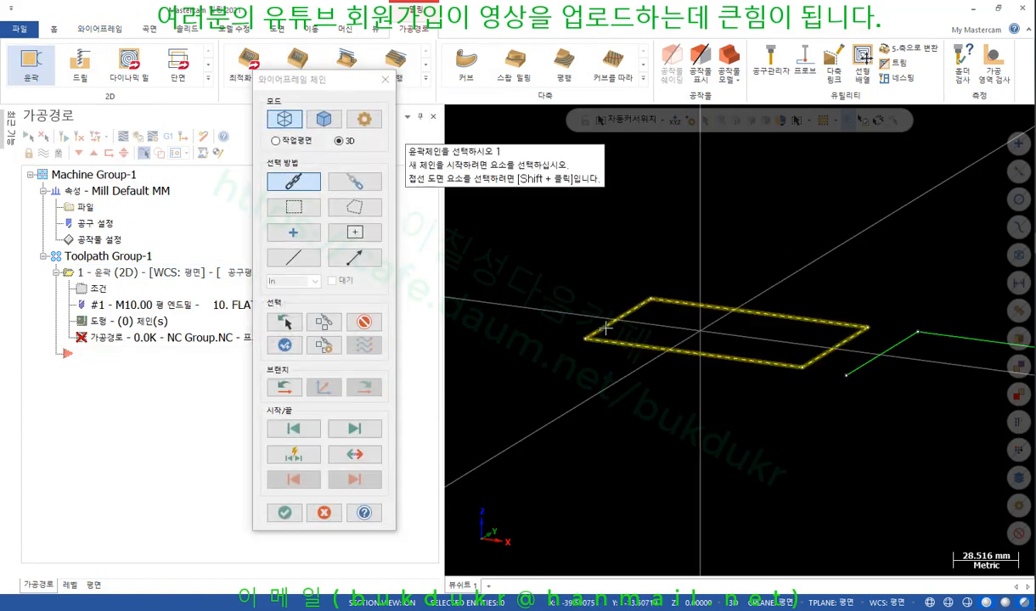
pyautogui.click(284, 513)
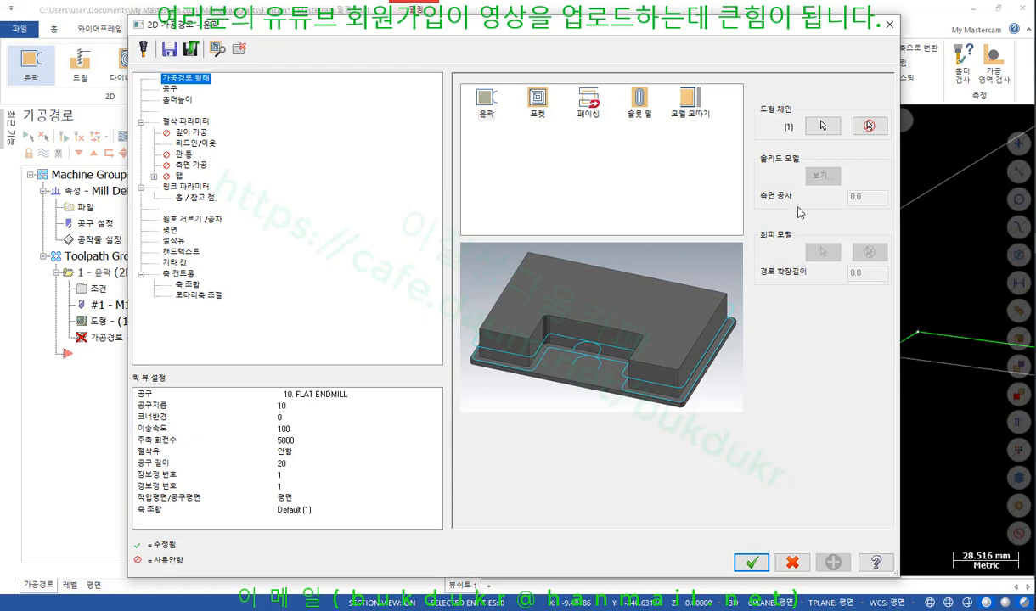
# Open the angle head from the contour's tool parameters and try to assign its 0.00 / 90.00 station to the toolpath
pyautogui.click(169, 88)
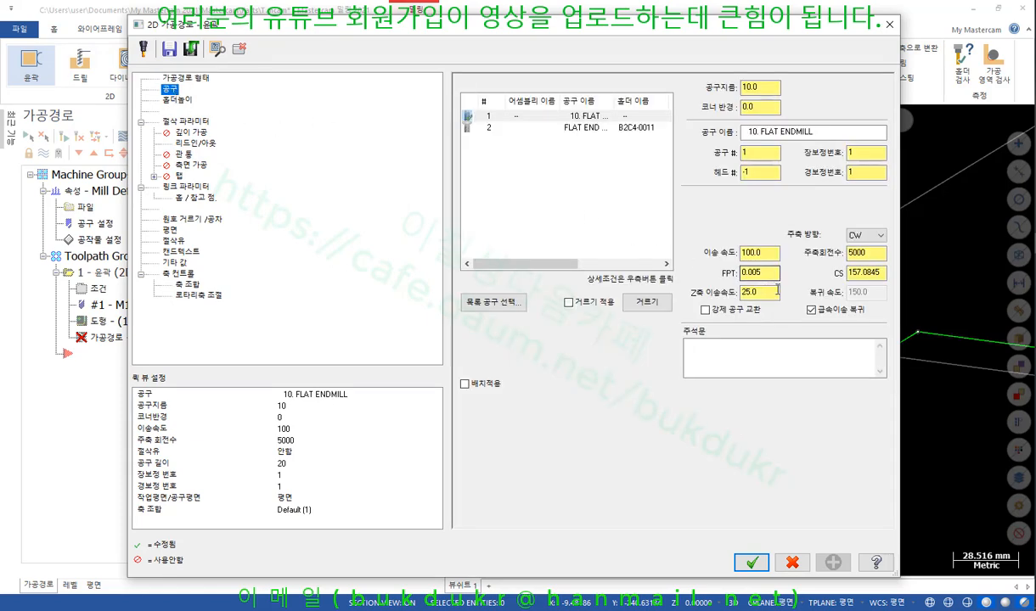
pyautogui.rightClick(542, 176)
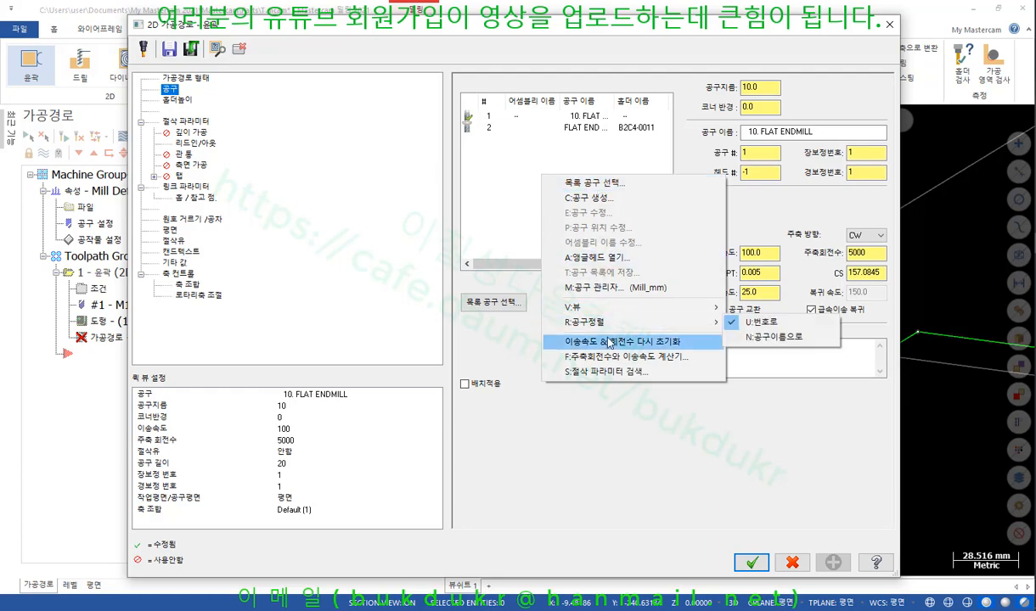
pyautogui.click(598, 258)
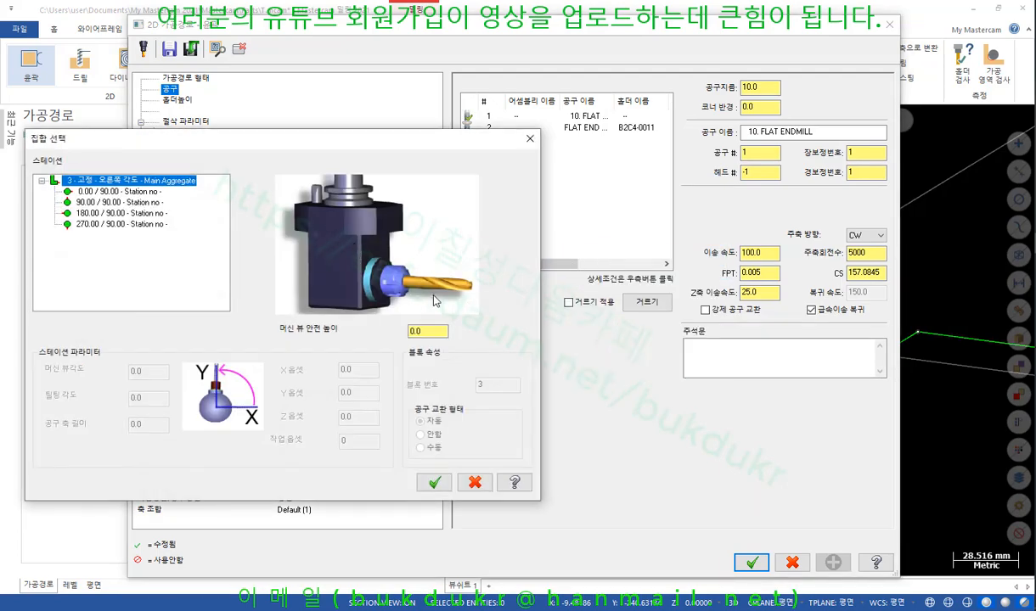
pyautogui.press('Down')
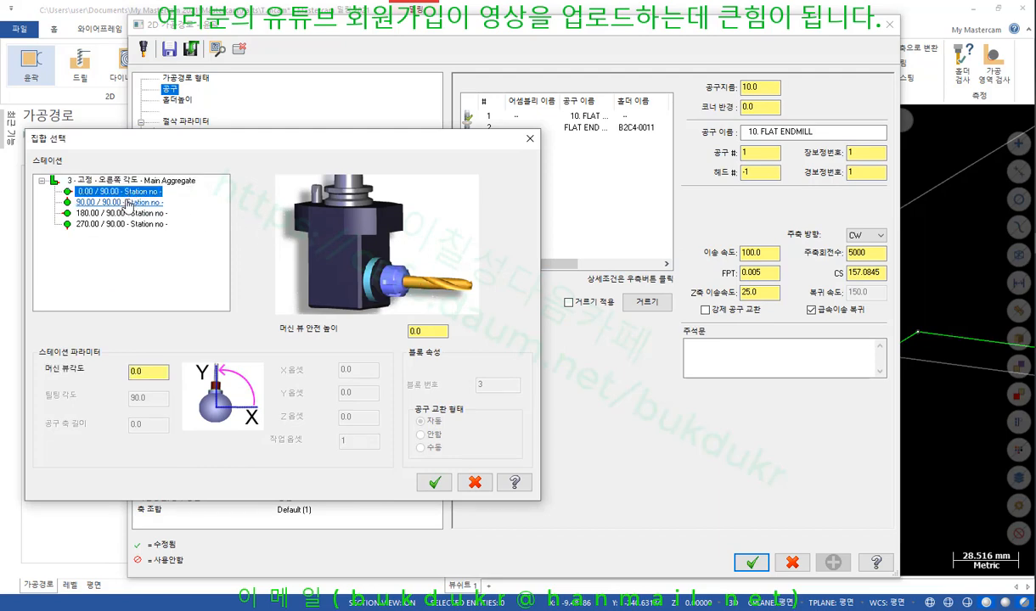
pyautogui.click(127, 203)
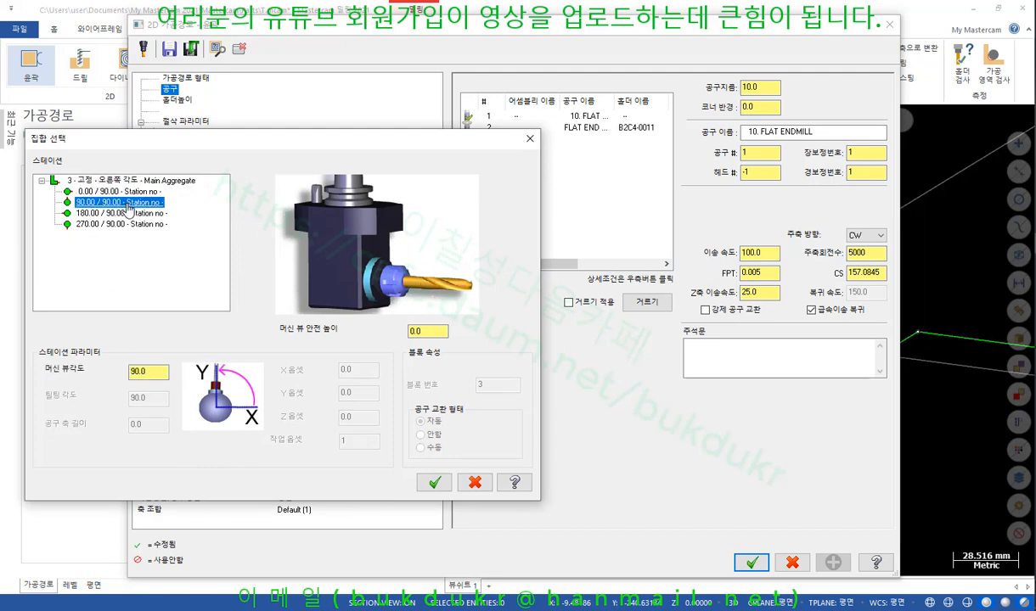
pyautogui.click(111, 192)
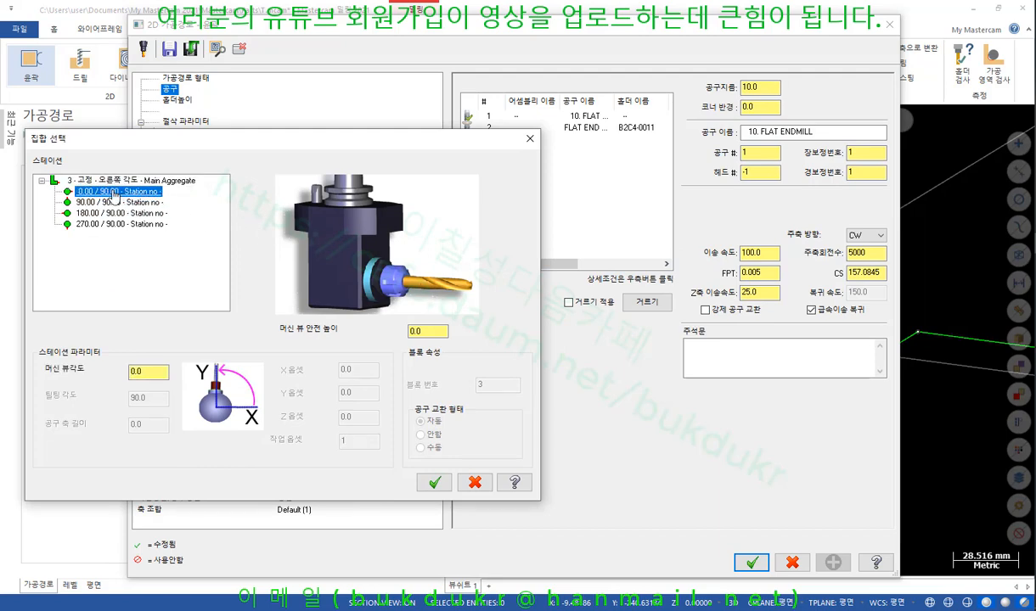
pyautogui.click(434, 483)
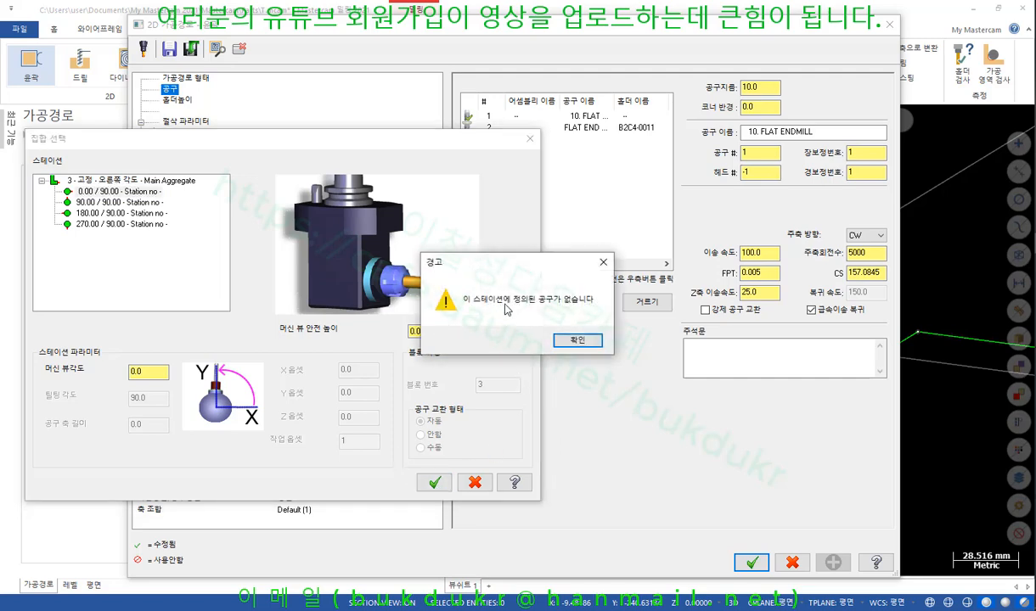
pyautogui.click(568, 340)
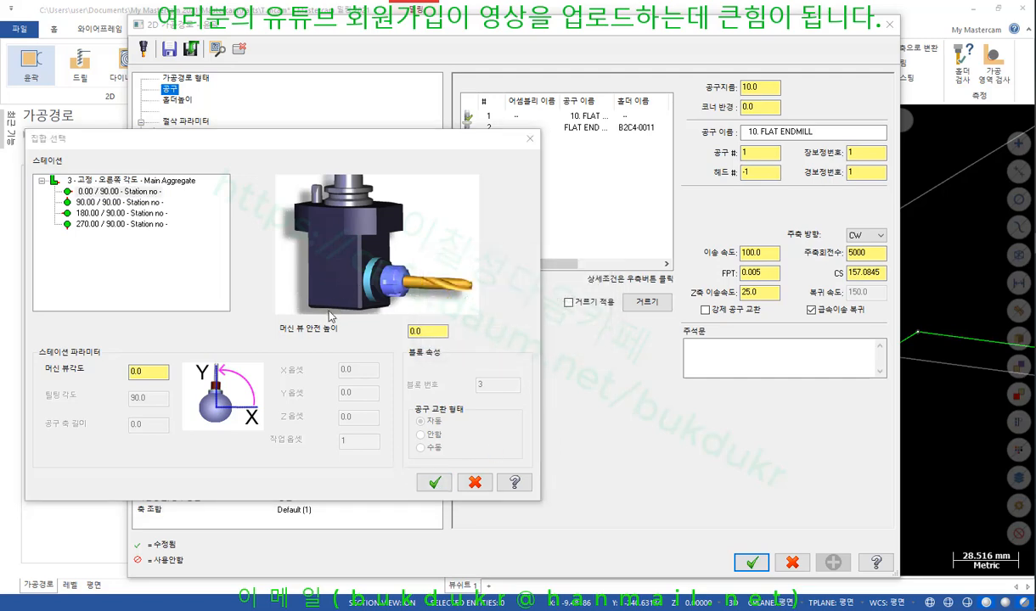
# Create a bull-nose end mill with a 6 mm cutting diameter in the angle head's 0.00 / 90.00 station
pyautogui.rightClick(99, 194)
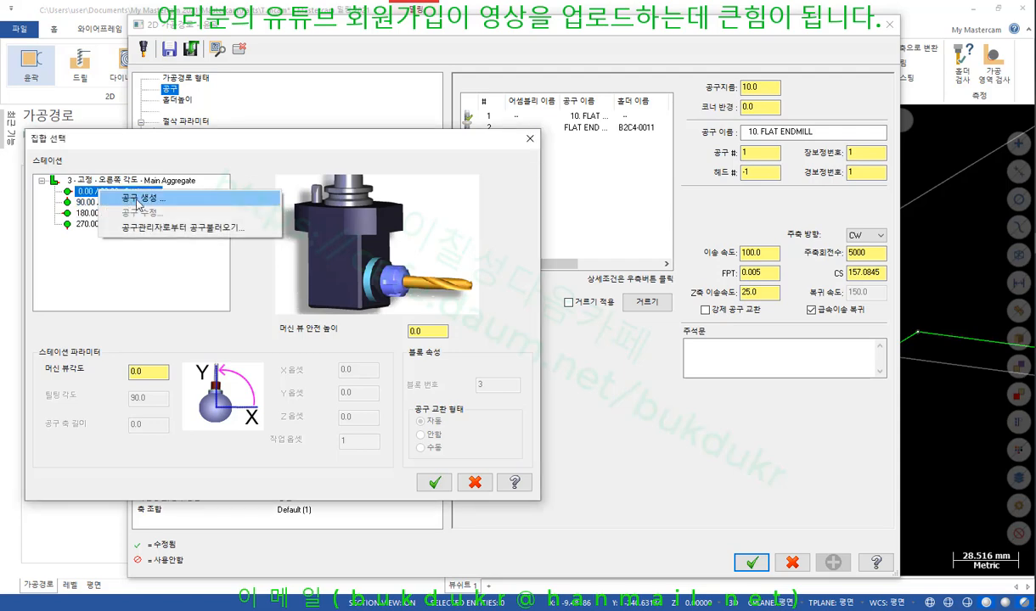
pyautogui.click(136, 197)
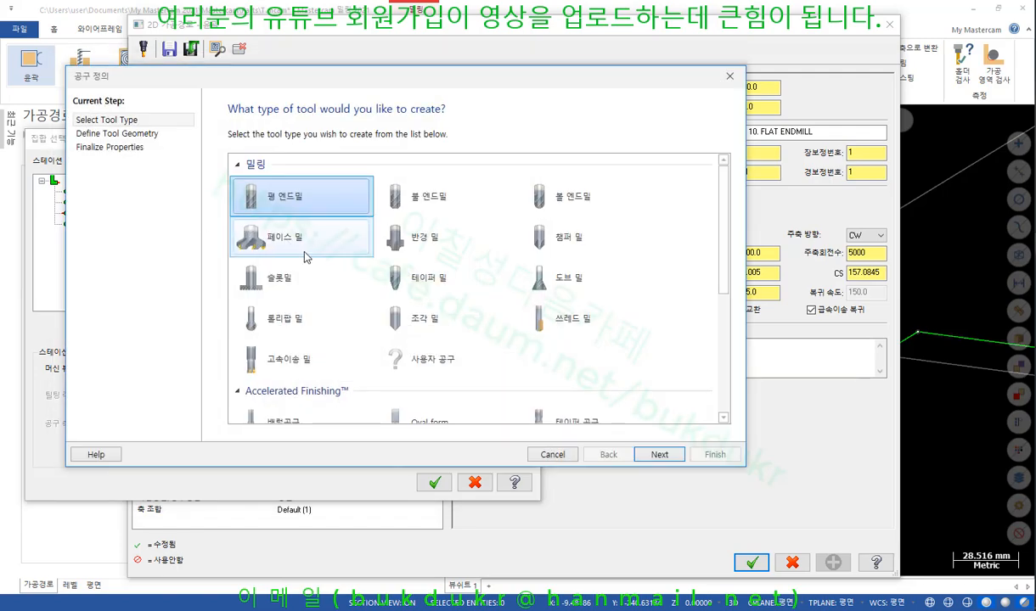
pyautogui.scroll(-5, 290, 240)
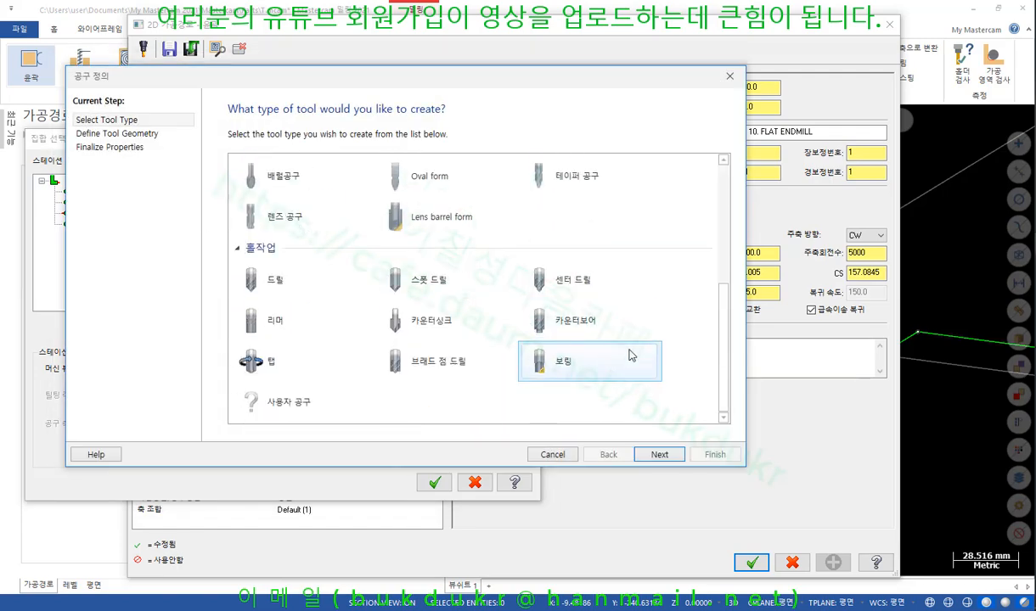
pyautogui.scroll(5, 630, 357)
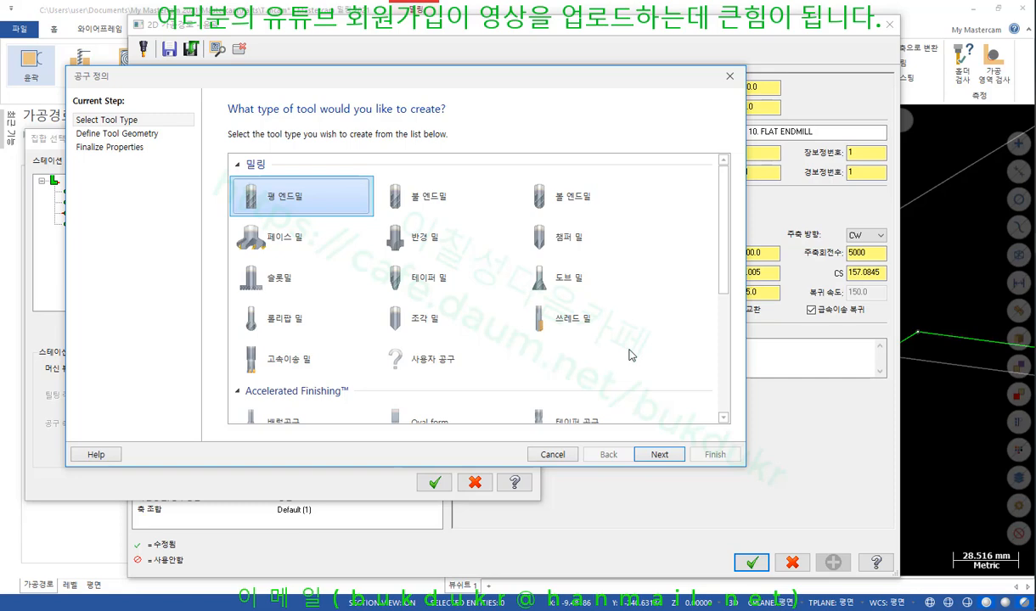
pyautogui.click(430, 208)
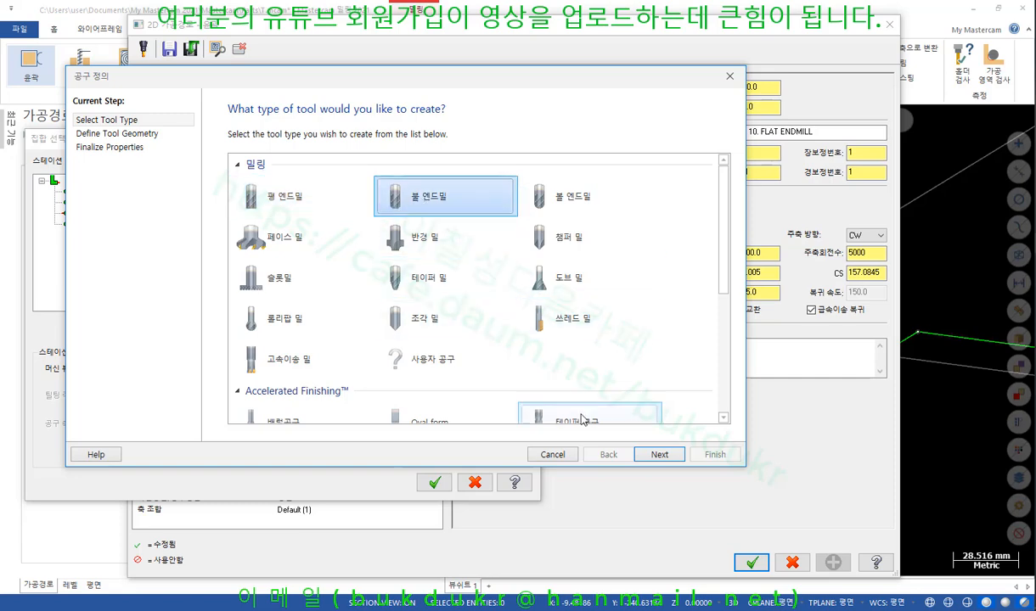
pyautogui.click(655, 457)
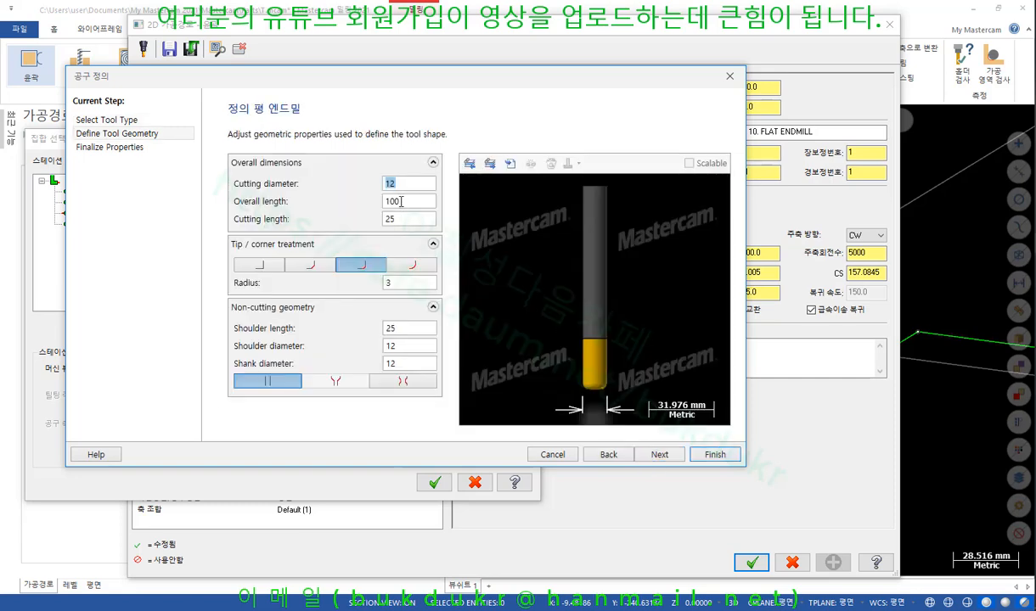
pyautogui.write('6')
pyautogui.click(401, 202)
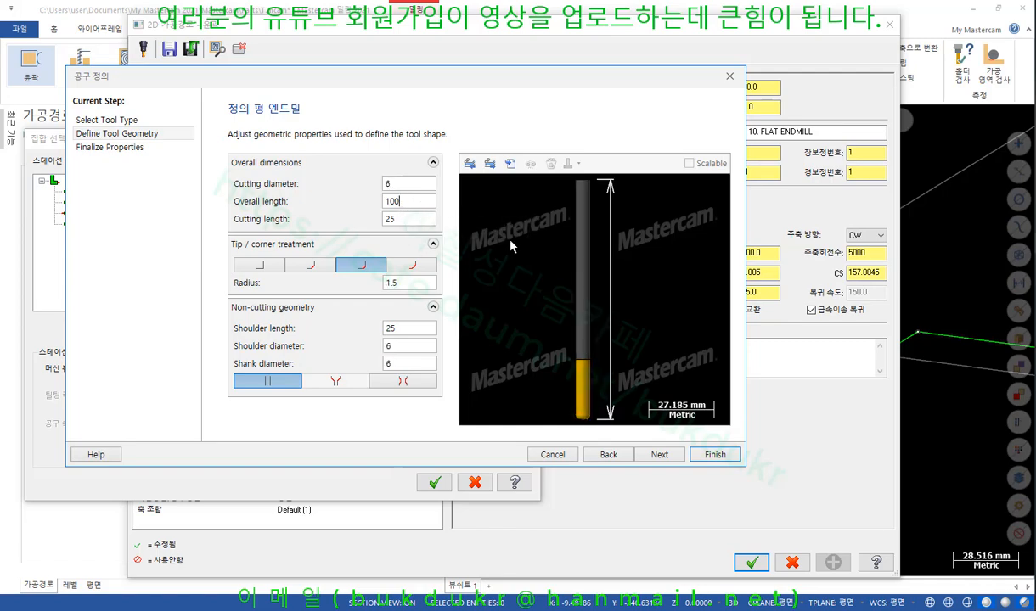
pyautogui.click(711, 454)
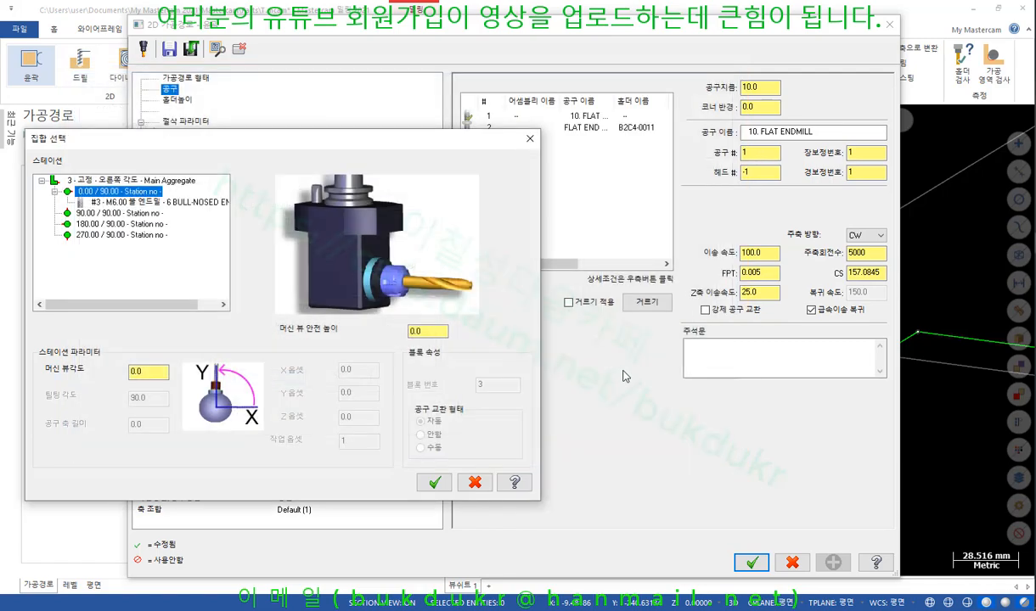
# Assign the station's new bull-nose end mill to the contour operation and generate the toolpath
pyautogui.click(169, 203)
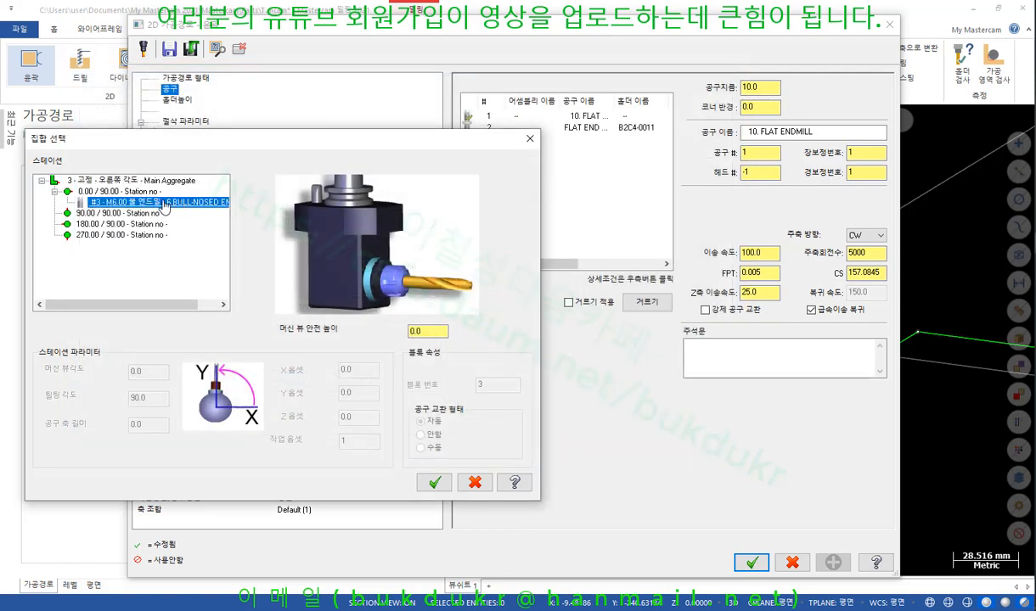
pyautogui.click(434, 484)
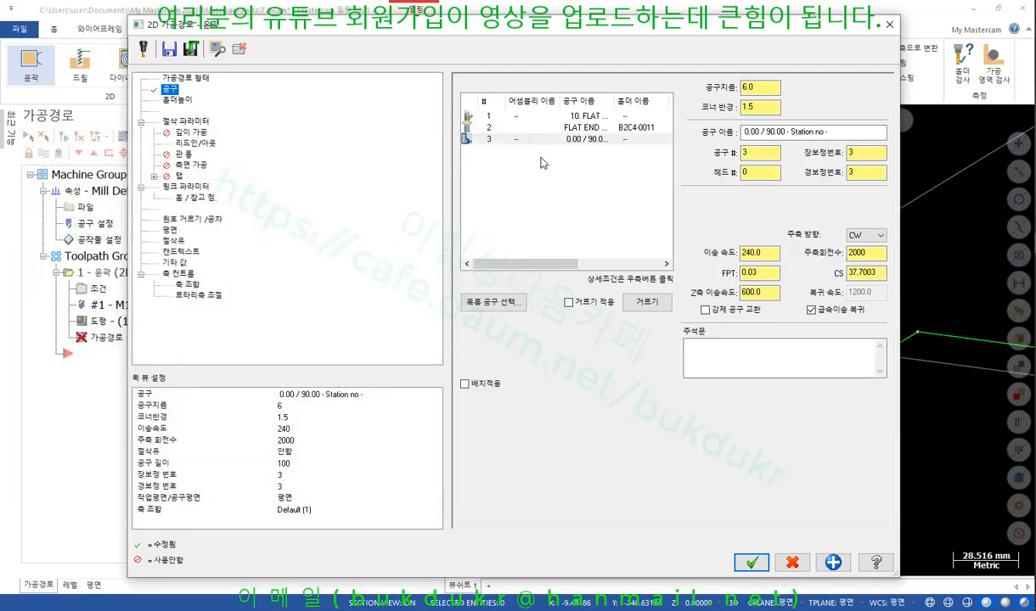
pyautogui.click(500, 140)
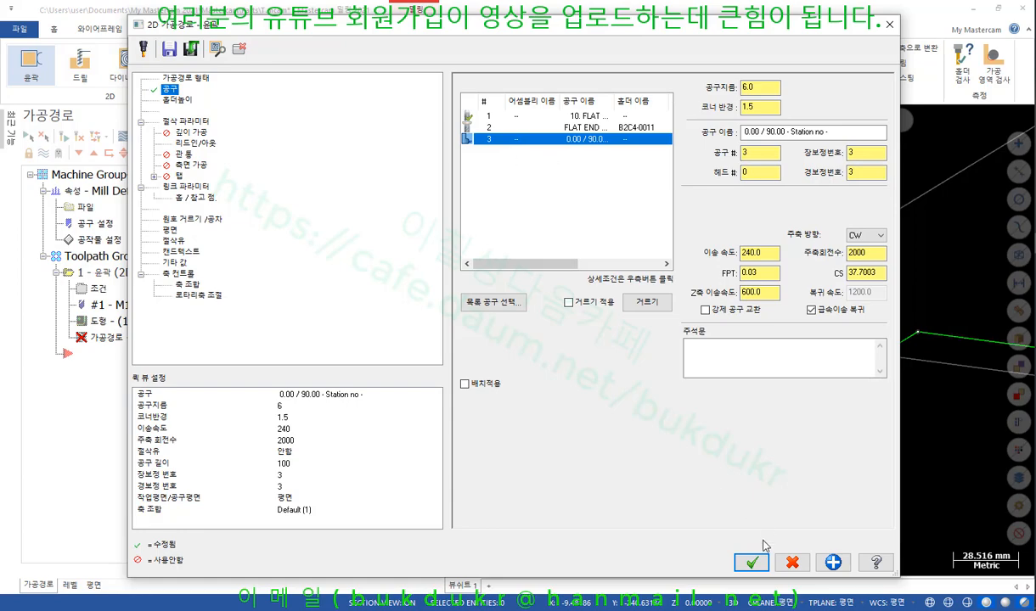
pyautogui.click(751, 563)
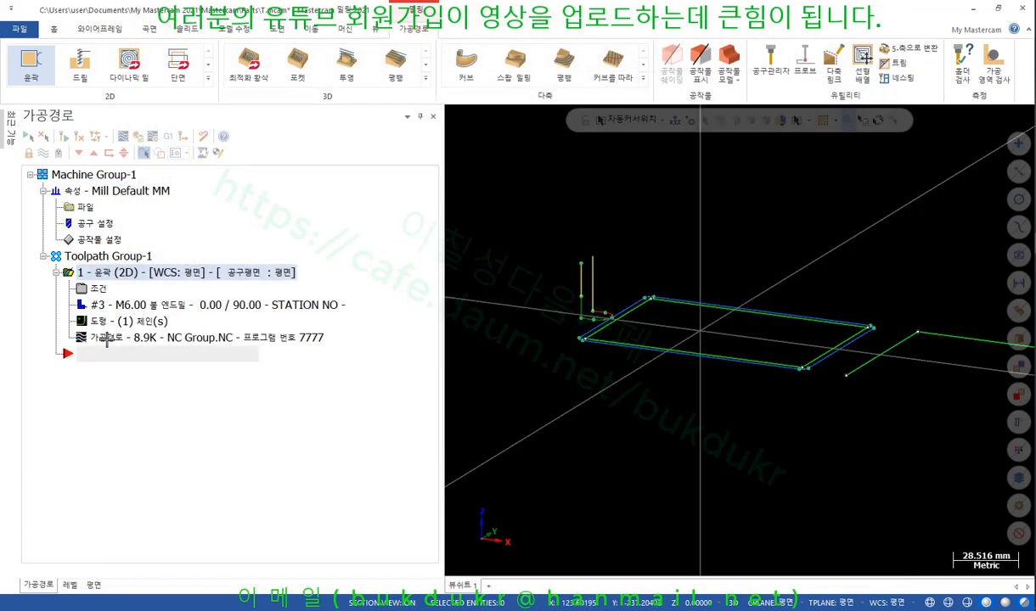
# Backplot the contour toolpath with the holder displayed, stepping through to its end, and close the backplot
pyautogui.click(111, 337)
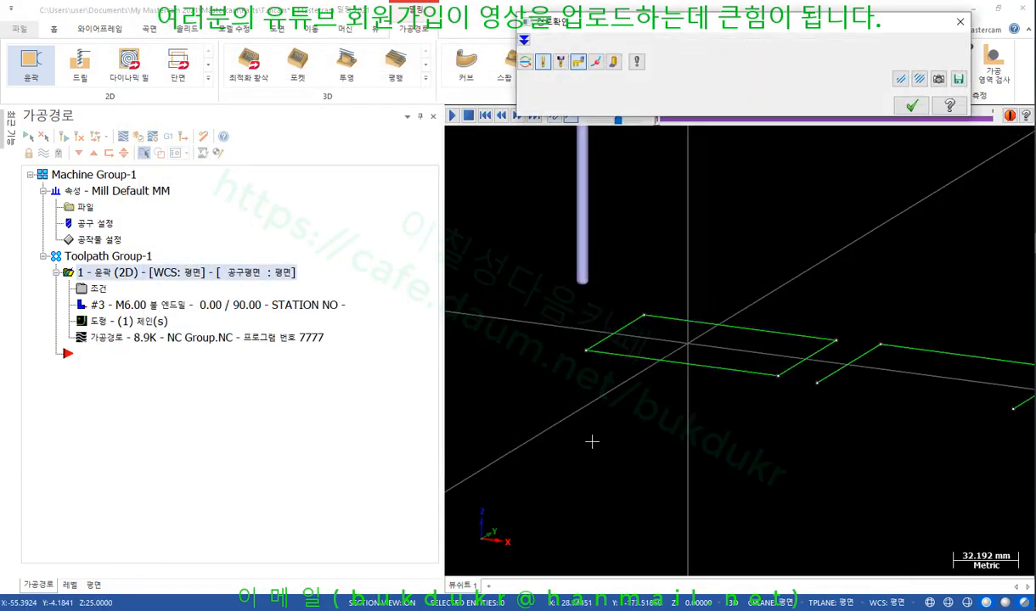
pyautogui.scroll(-2, 593, 445)
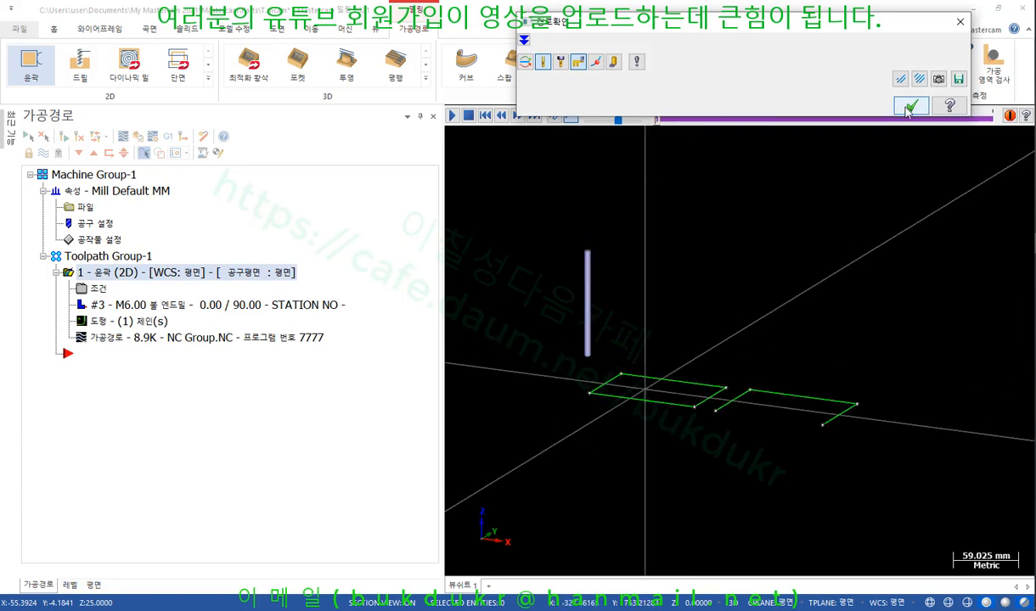
pyautogui.click(560, 63)
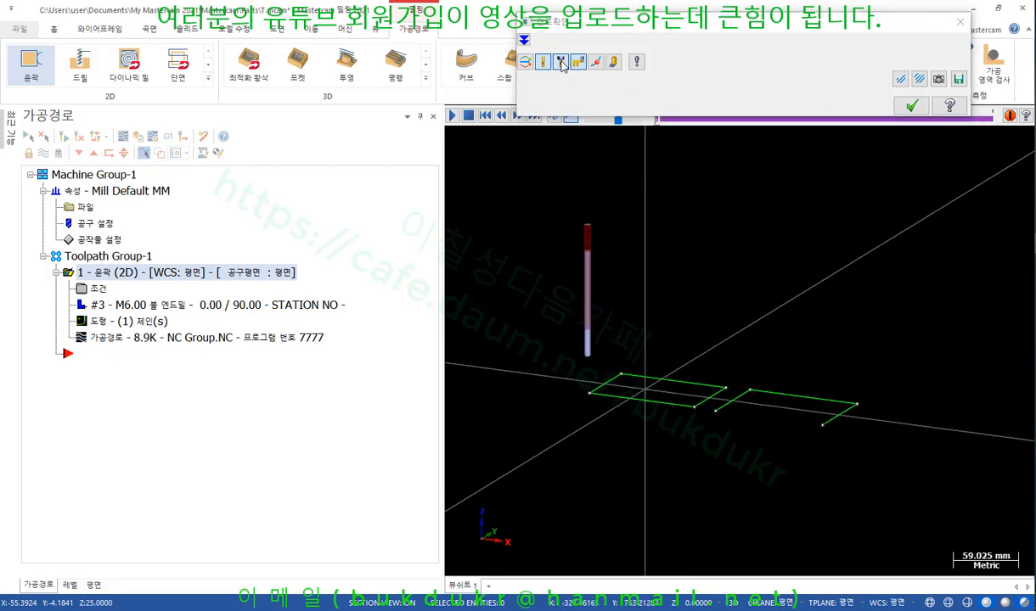
pyautogui.scroll(2, 618, 272)
pyautogui.scroll(2, 562, 254)
pyautogui.scroll(-4, 562, 253)
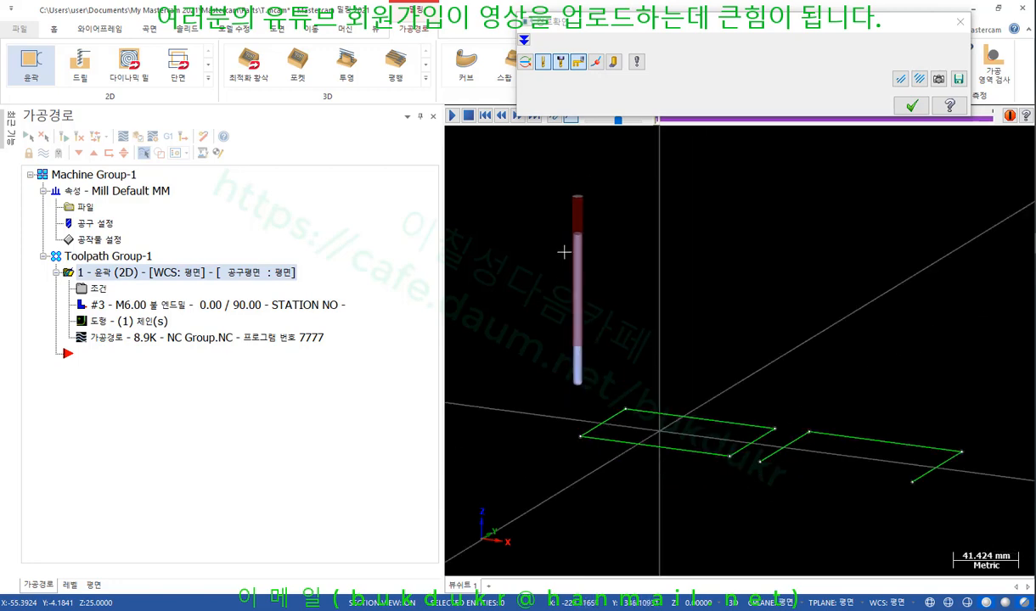
pyautogui.click(524, 40)
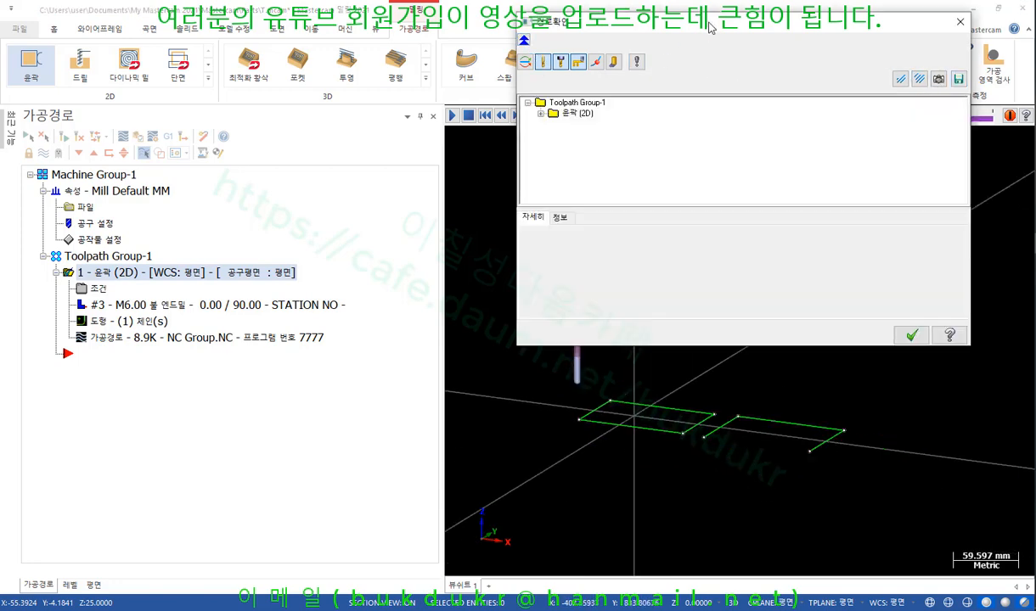
pyautogui.moveTo(722, 31); pyautogui.dragTo(253, 55)
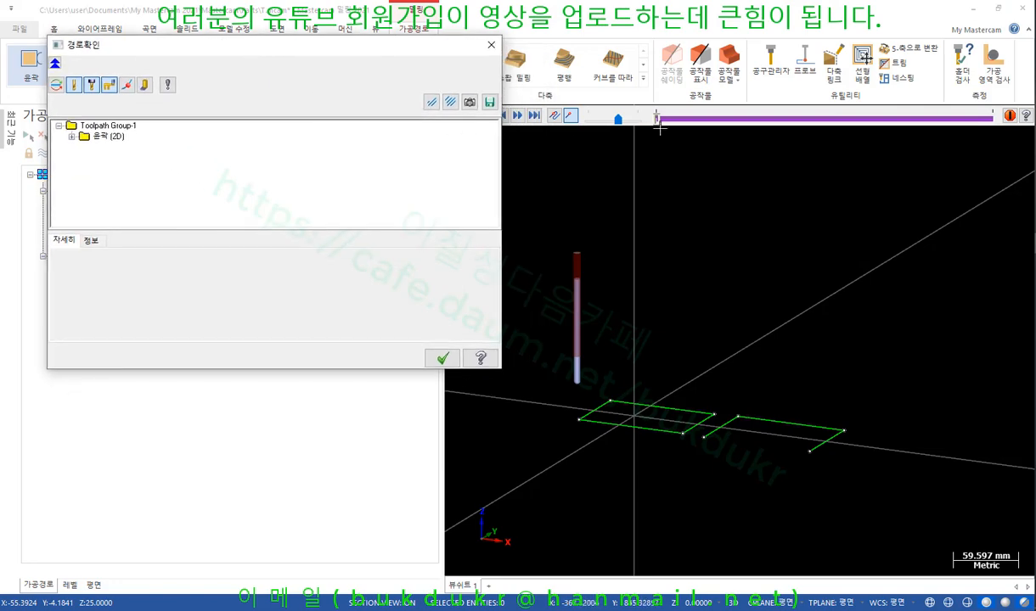
pyautogui.moveTo(656, 119); pyautogui.dragTo(991, 118)
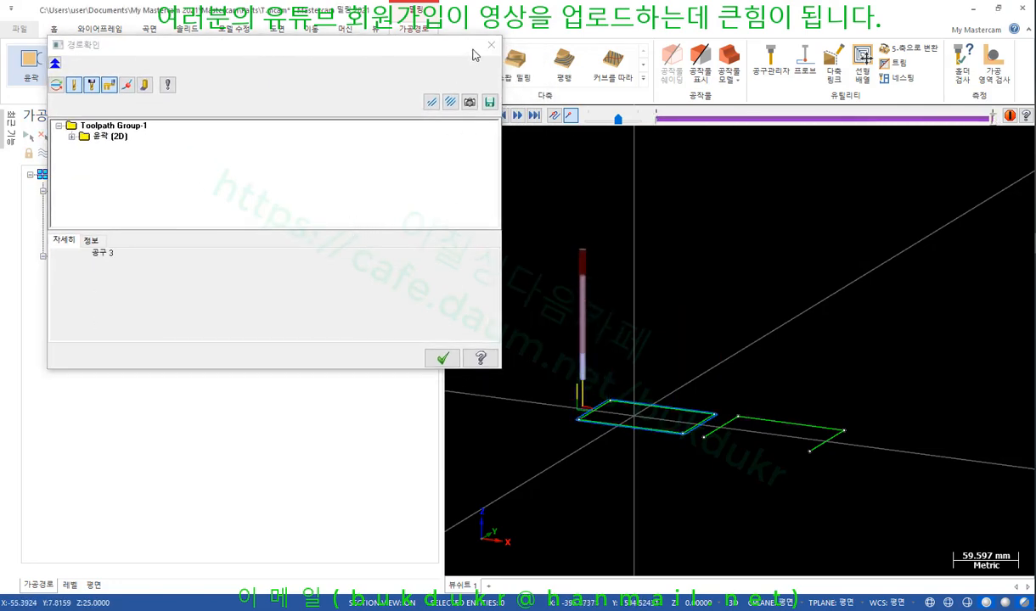
pyautogui.click(491, 45)
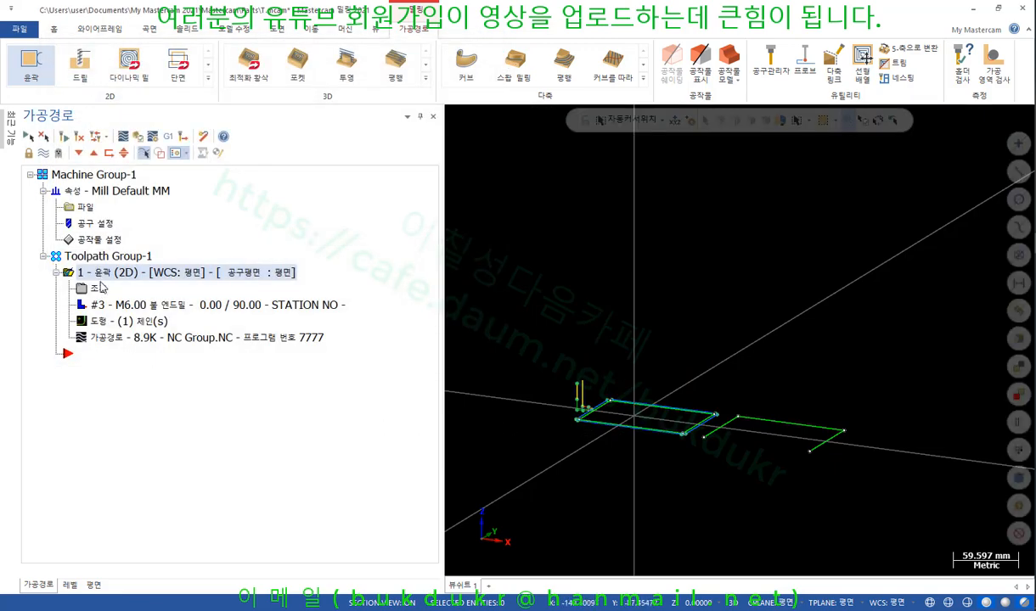
# Review the angle head station settings of the contour operation's tool and inspect the toolpath around the rectangle
pyautogui.click(99, 304)
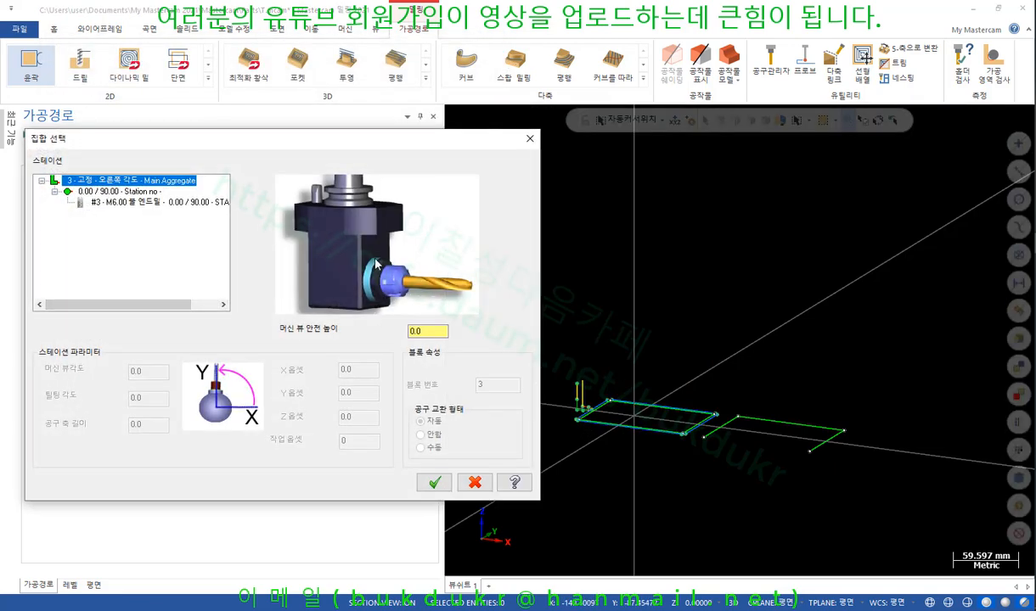
pyautogui.click(433, 482)
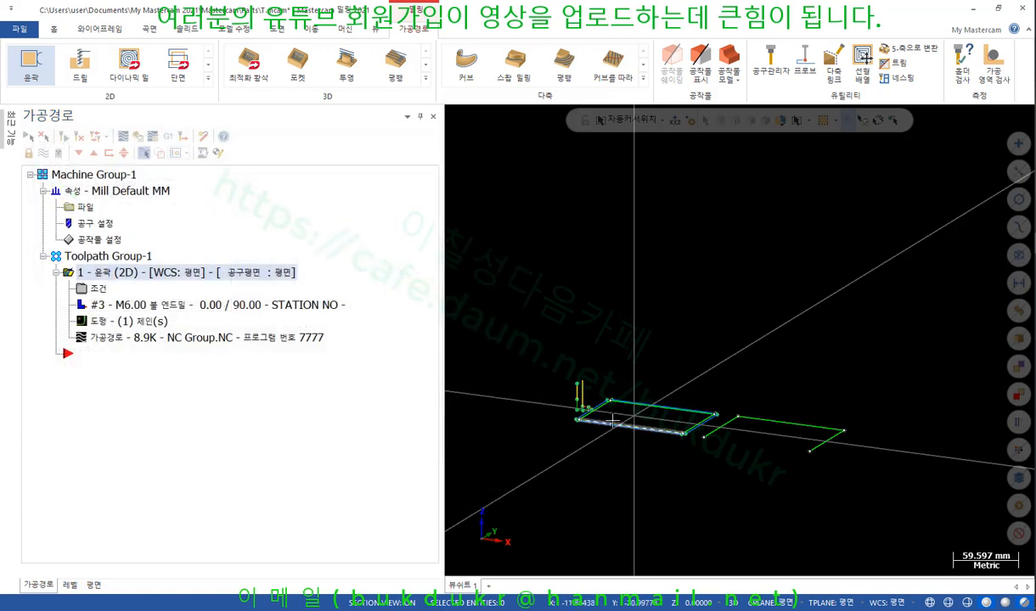
pyautogui.scroll(3, 542, 454)
pyautogui.scroll(4, 543, 451)
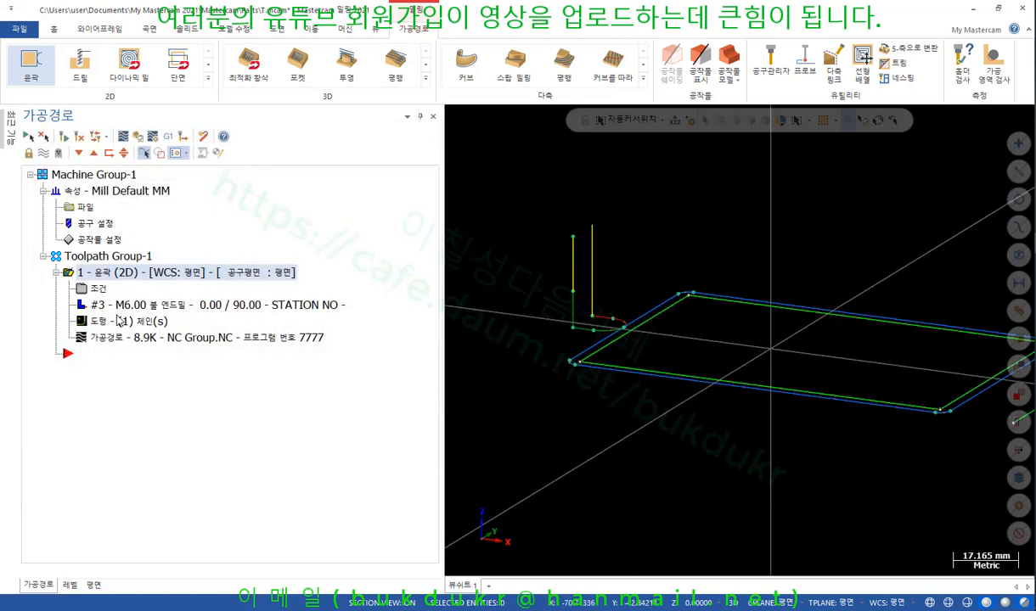
# Run the contour operation in Mastercam Simulator's verify mode and switch to machine simulation
pyautogui.click(139, 137)
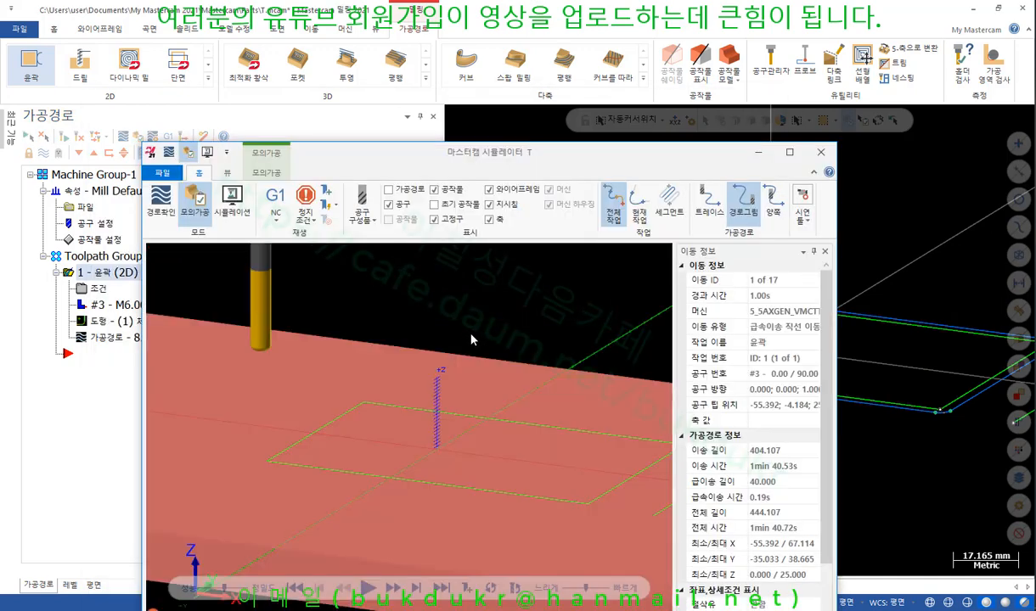
pyautogui.scroll(7, 397, 345)
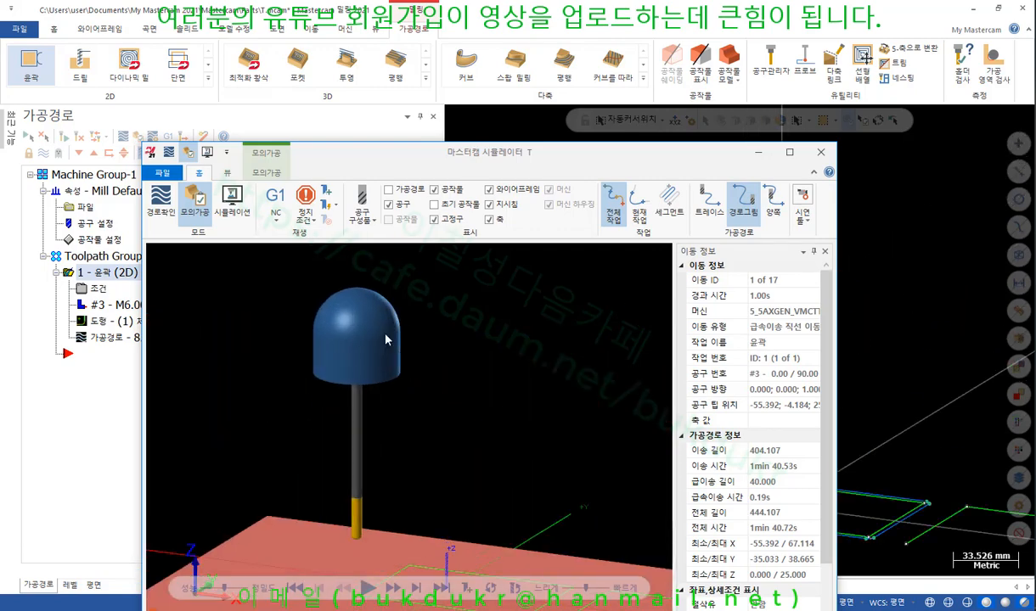
pyautogui.scroll(-5, 376, 343)
pyautogui.click(368, 587)
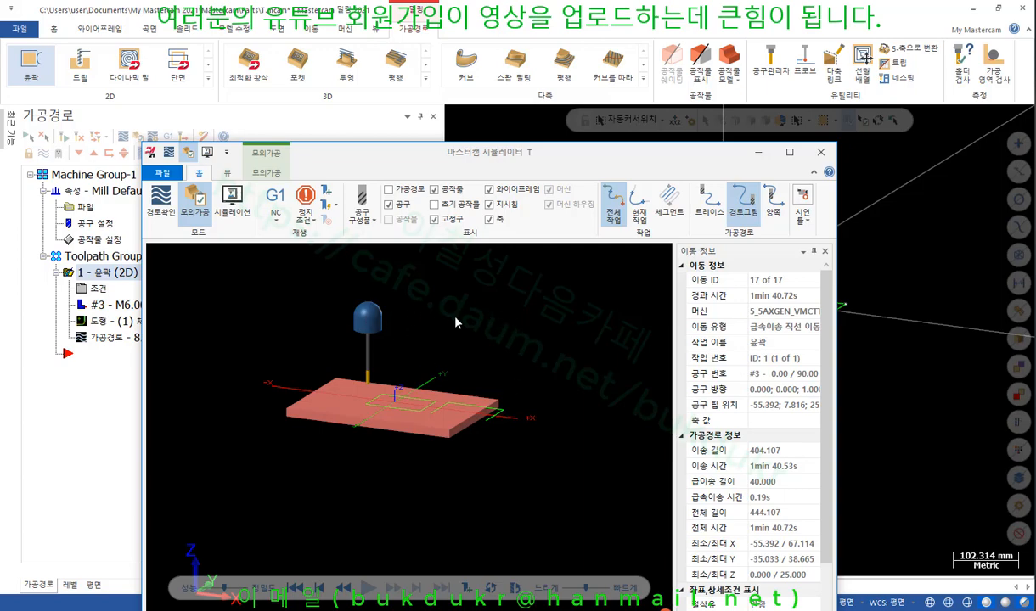
pyautogui.click(231, 202)
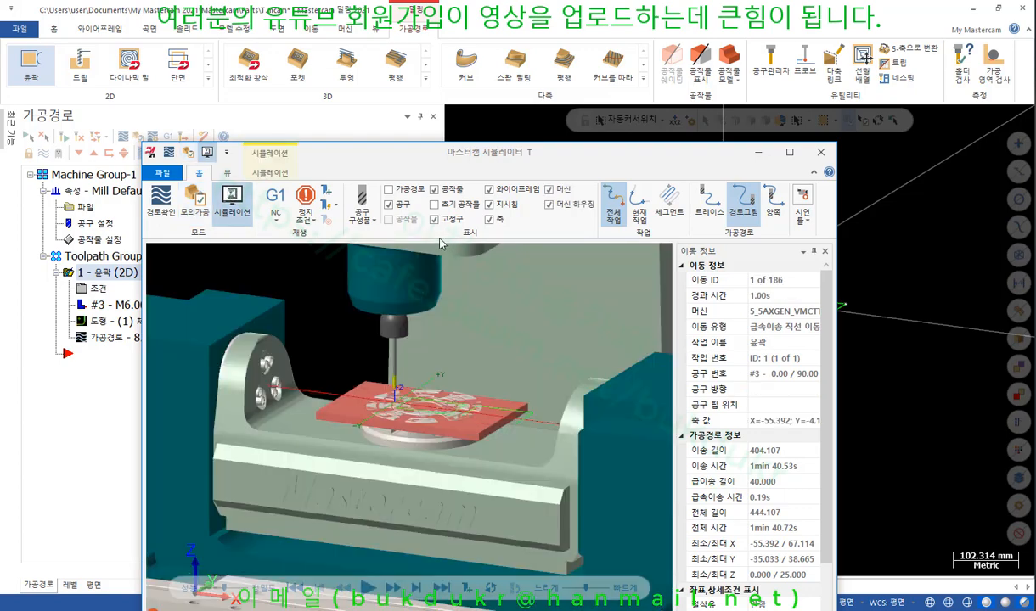
# Examine the spindle, holder and tool above the trunnion table in the machine simulation from several angles, and close the simulator
pyautogui.scroll(-4, 399, 409)
pyautogui.scroll(3, 403, 393)
pyautogui.moveTo(407, 394); pyautogui.dragTo(469, 433, button='middle')
pyautogui.scroll(5, 447, 382)
pyautogui.scroll(1, 484, 401)
pyautogui.scroll(-4, 438, 349)
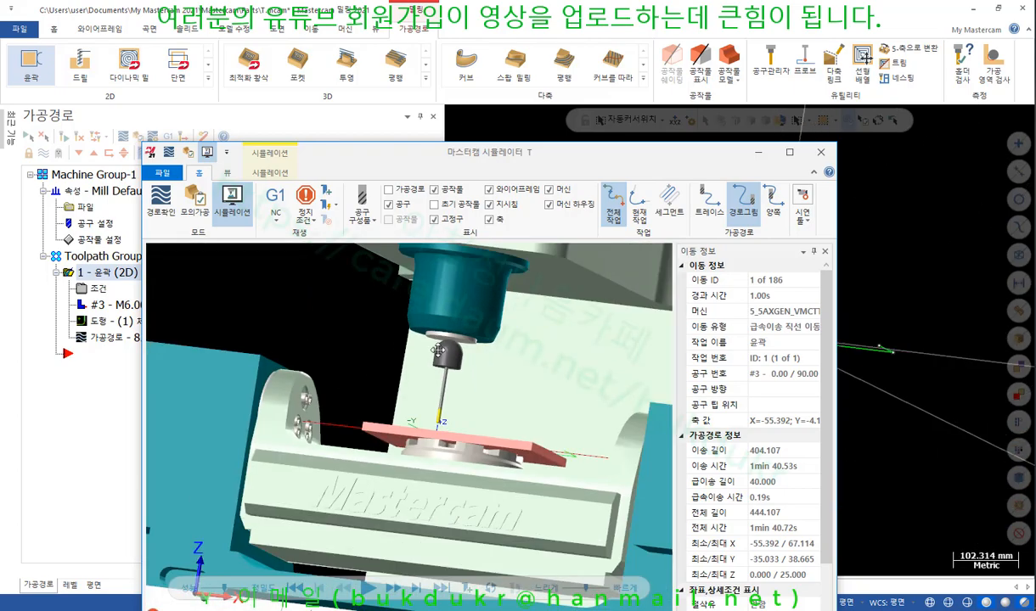
pyautogui.moveTo(438, 349); pyautogui.dragTo(414, 348, button='middle')
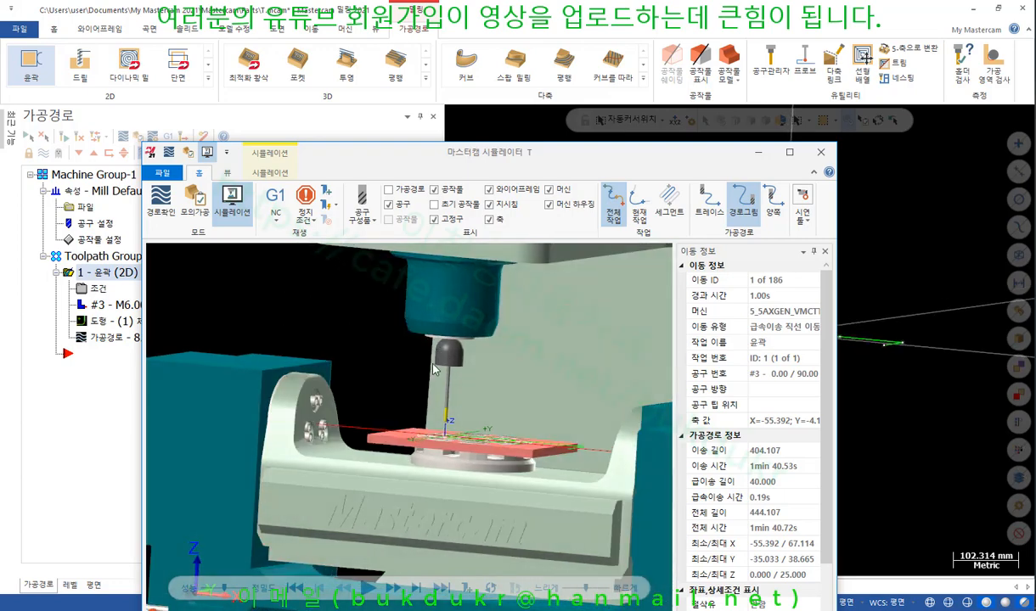
pyautogui.click(820, 159)
# Open the contour operation's parameters and review the tool list's additional options, including the angle head option
pyautogui.scroll(6, 837, 314)
pyautogui.moveTo(797, 320); pyautogui.dragTo(684, 270, button='middle')
pyautogui.click(97, 290)
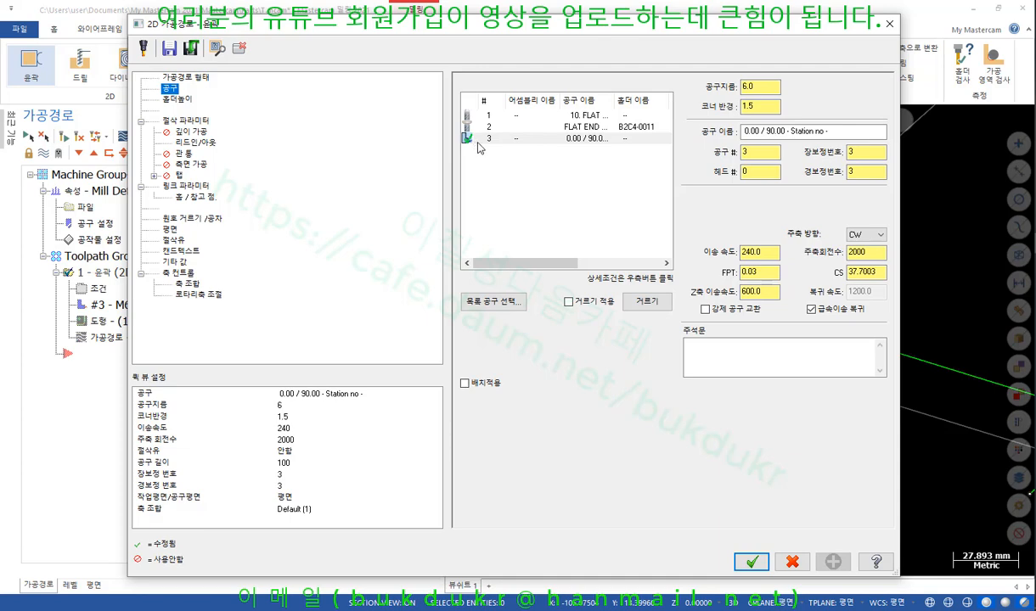
pyautogui.rightClick(554, 194)
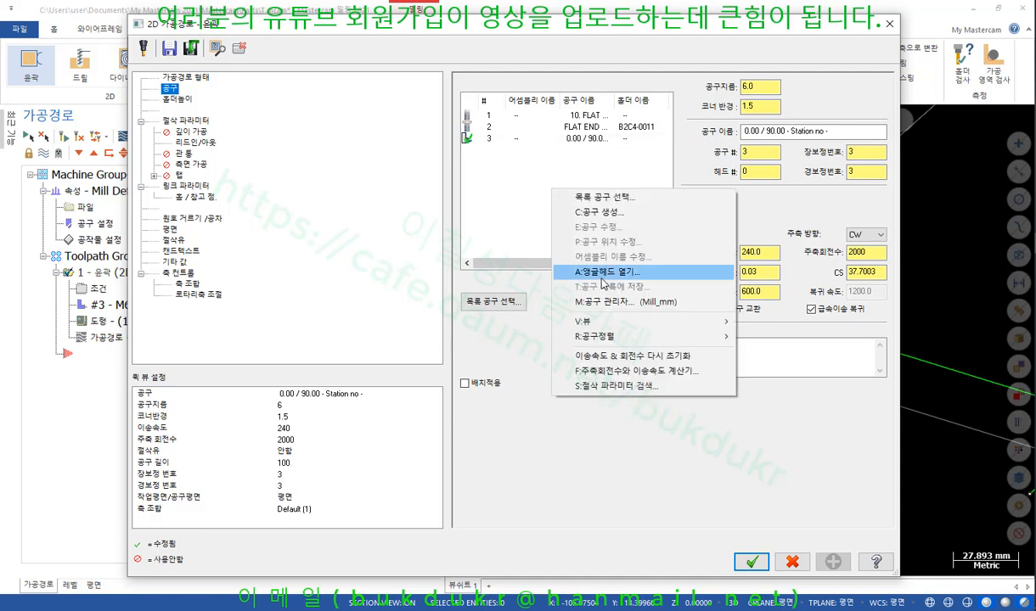
pyautogui.click(525, 221)
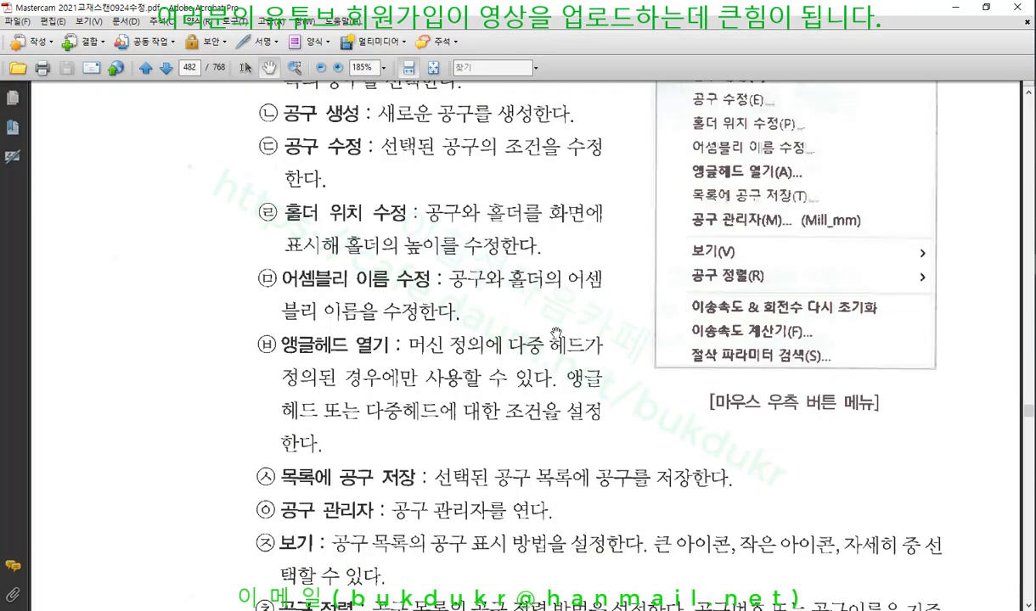
# Read the explanations of the tool list options on pages 482 and 483 of the Mastercam textbook PDF in Adobe Acrobat Pro
pyautogui.scroll(-4, 555, 334)
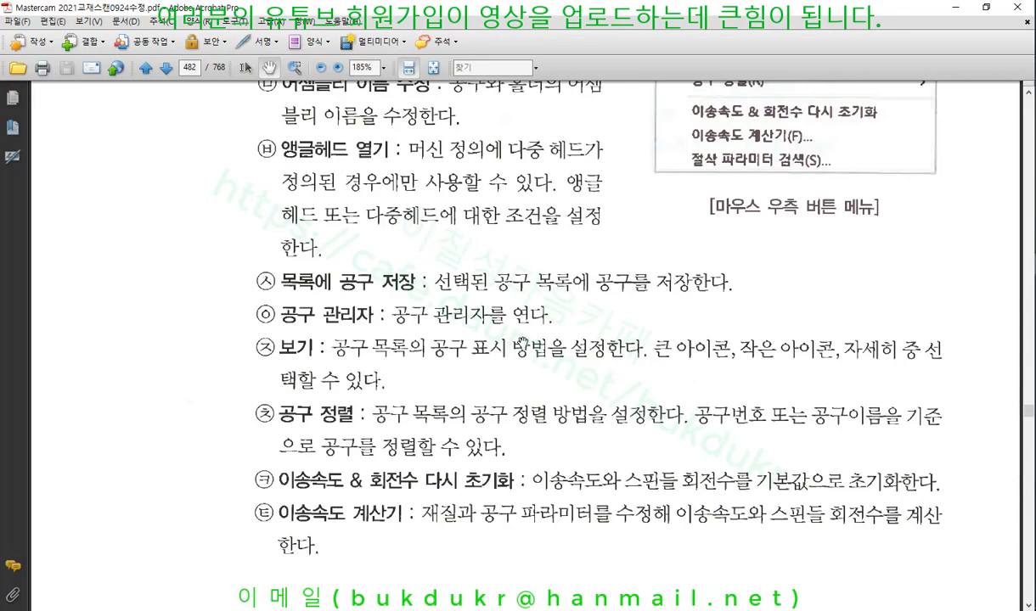
pyautogui.scroll(-2, 522, 342)
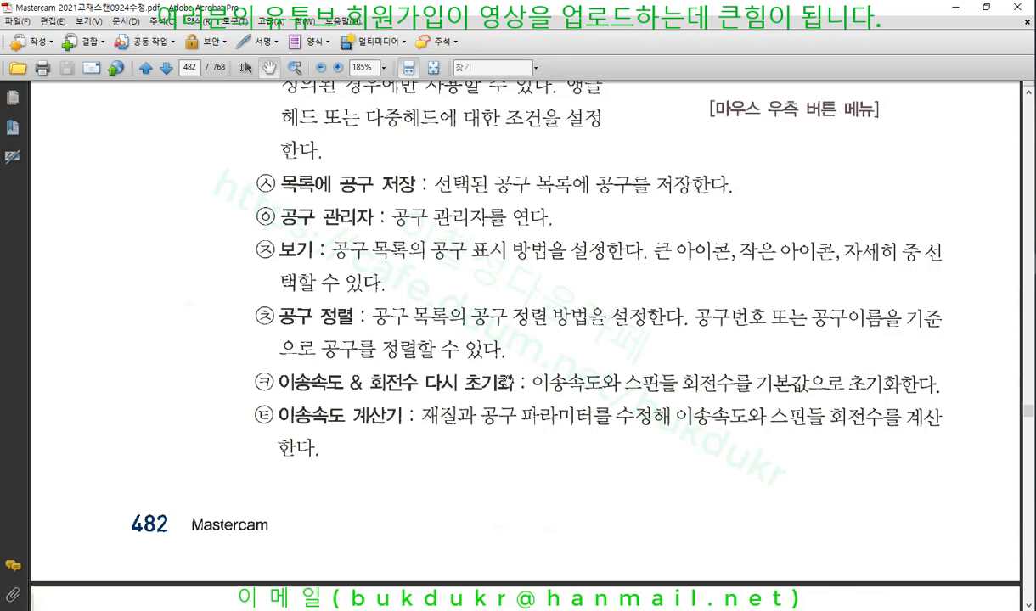
pyautogui.scroll(-10, 499, 416)
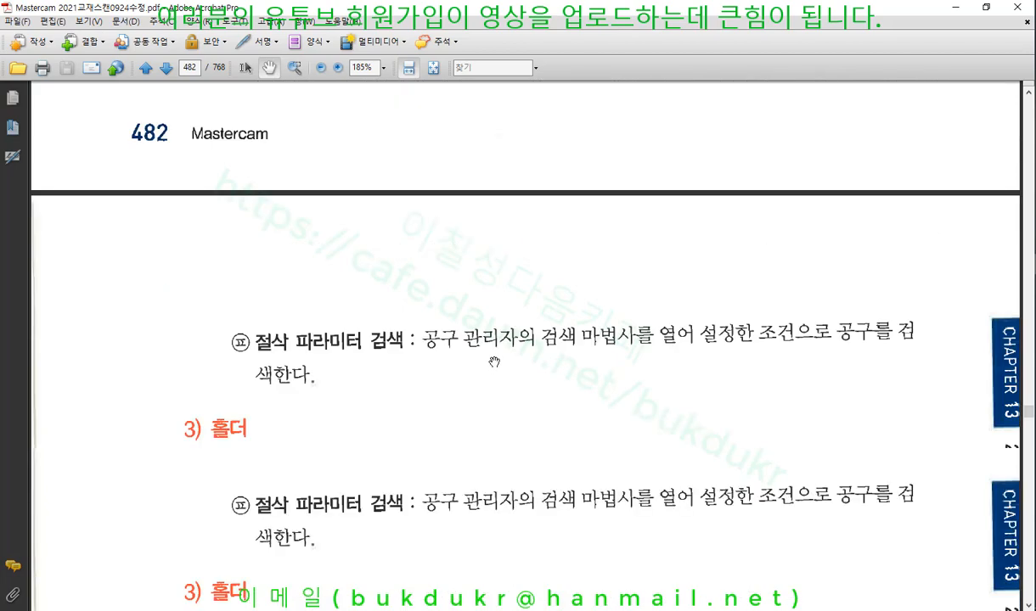
pyautogui.scroll(-8, 486, 358)
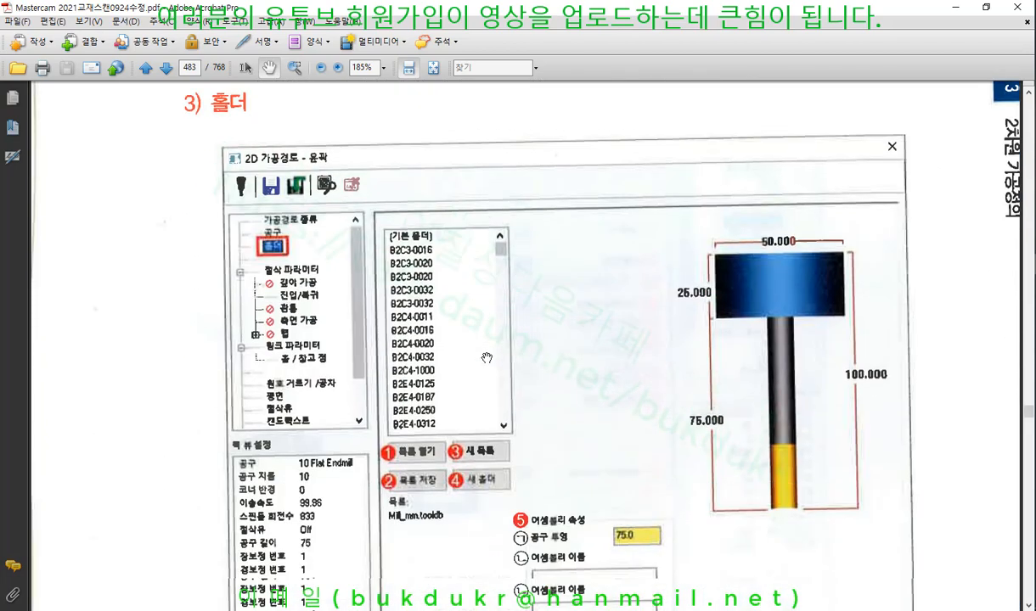
pyautogui.scroll(12, 477, 357)
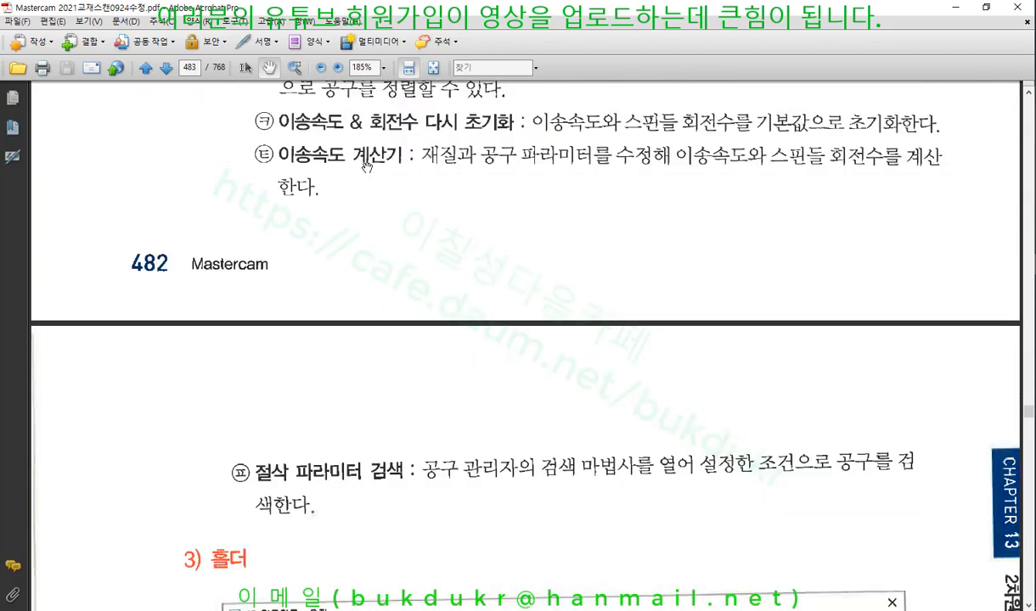
pyautogui.scroll(2, 349, 160)
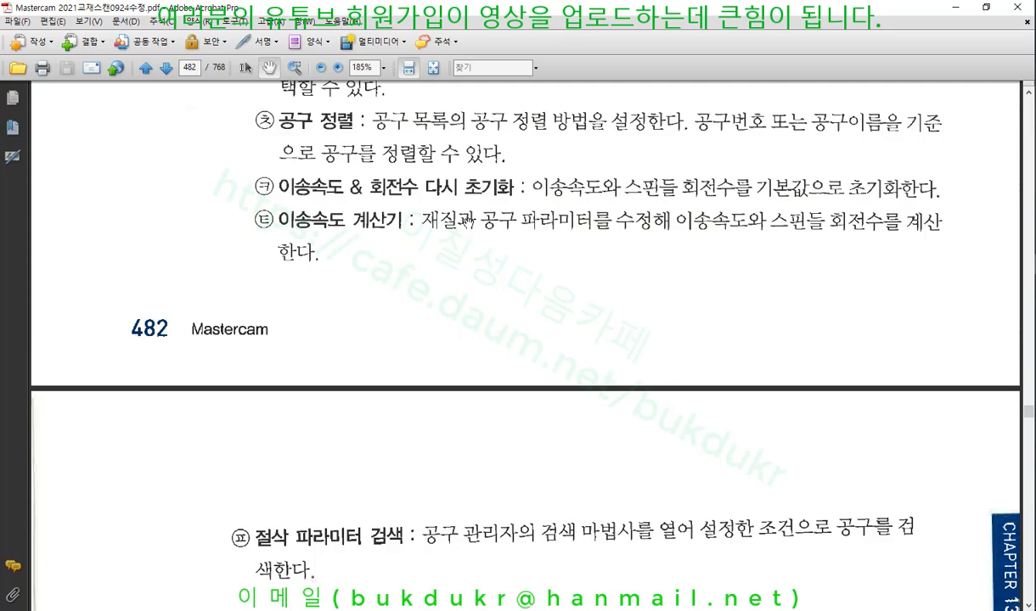
# Skim the textbook's holder section and the cut parameters section on page 484, and switch back to Mastercam
pyautogui.scroll(-10, 466, 222)
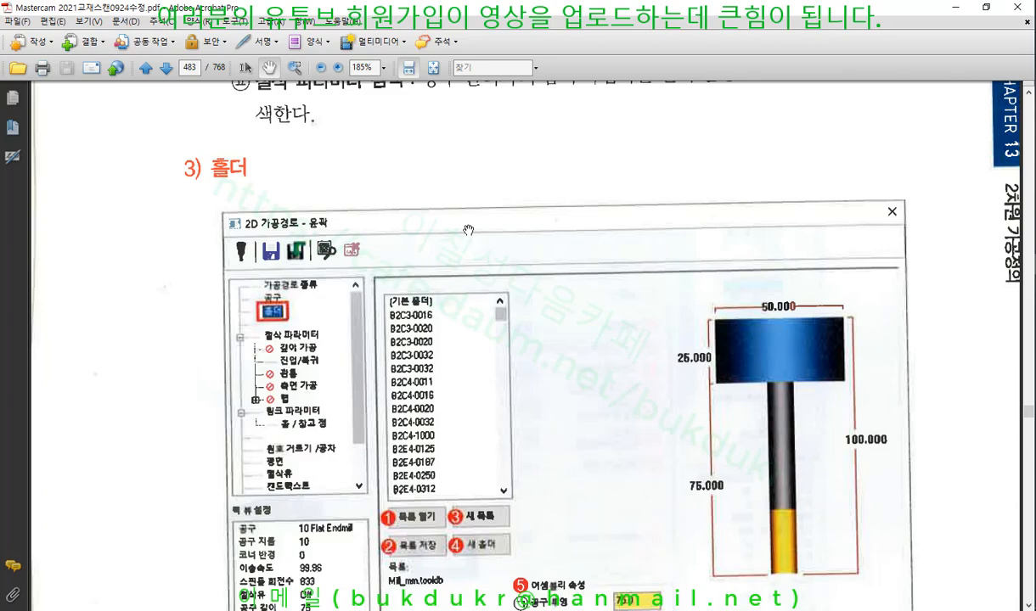
pyautogui.scroll(-3, 468, 229)
pyautogui.scroll(-8, 471, 255)
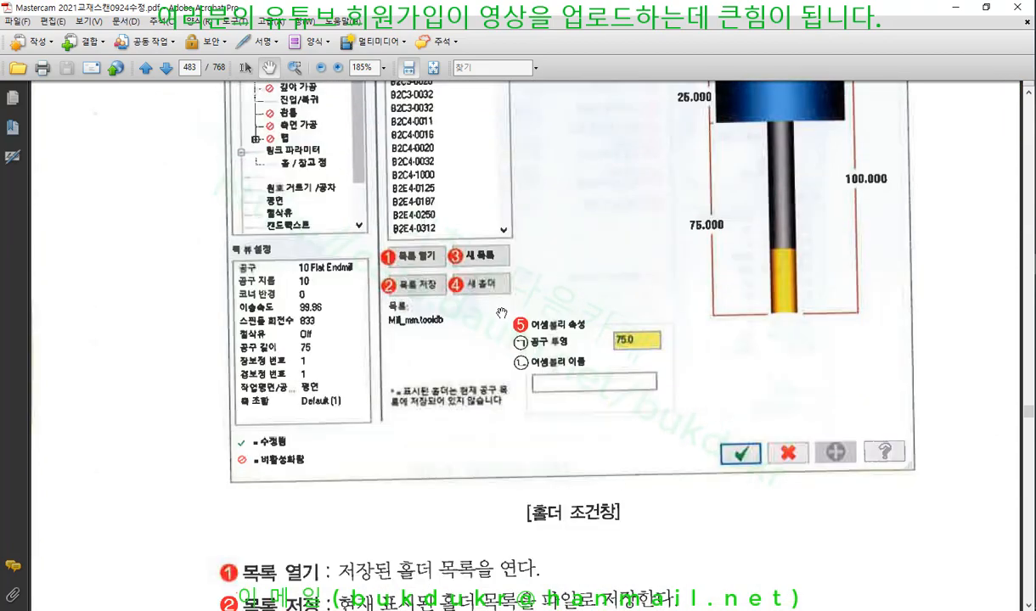
pyautogui.scroll(-18, 472, 287)
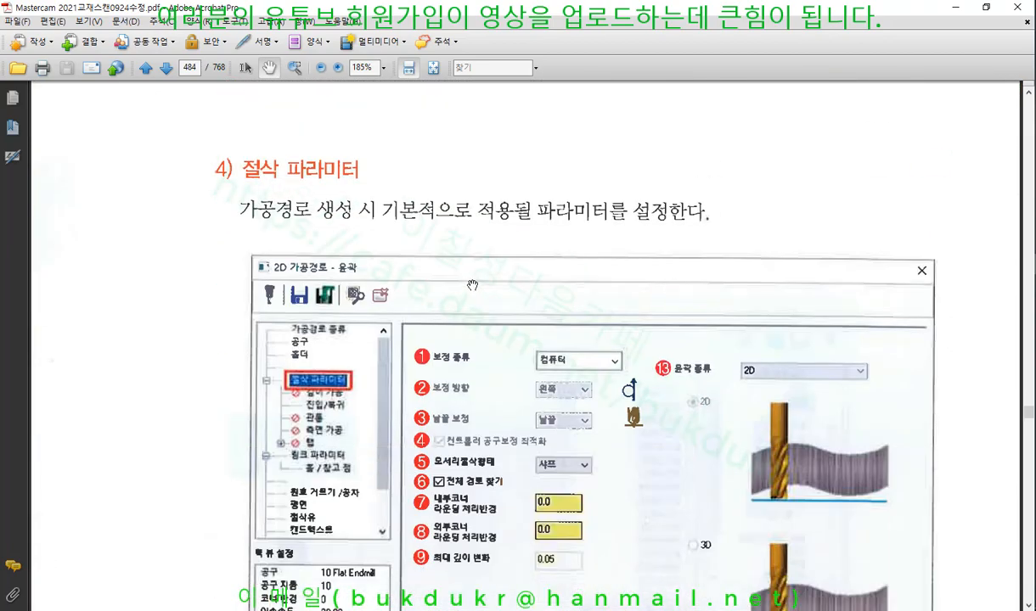
pyautogui.scroll(-3, 472, 286)
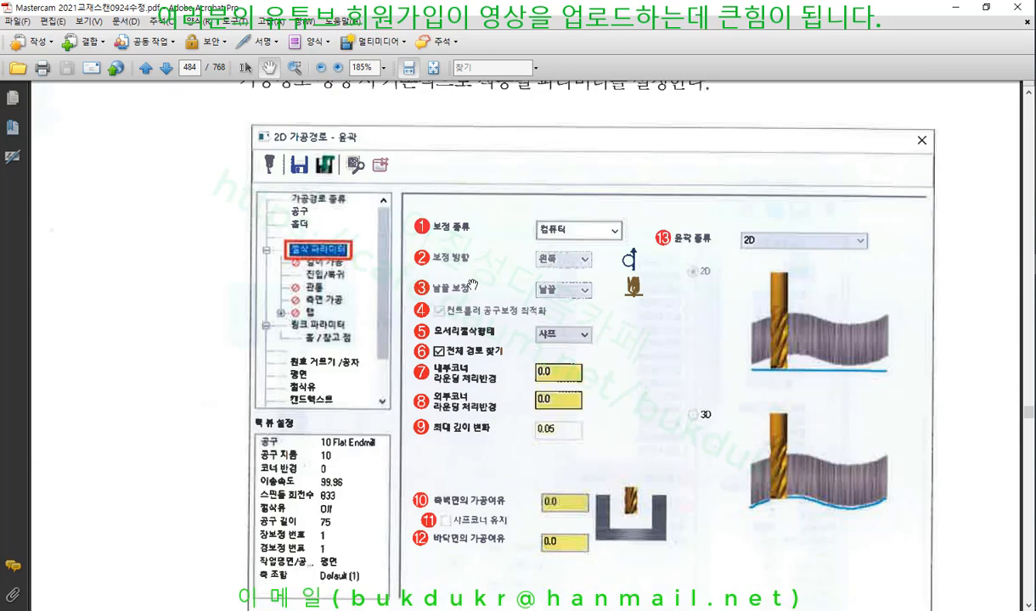
pyautogui.scroll(2, 472, 285)
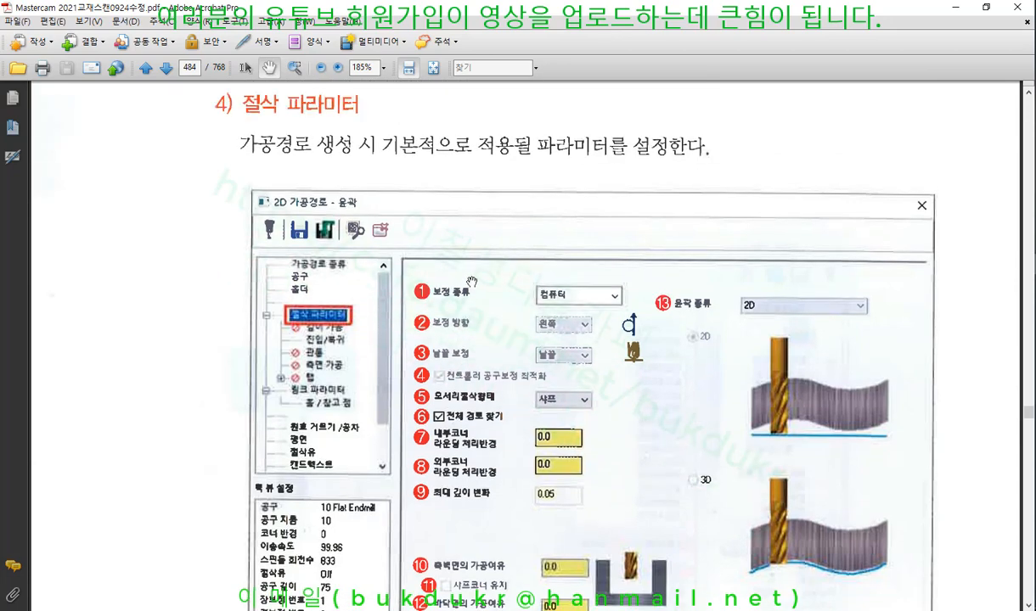
pyautogui.scroll(2, 472, 281)
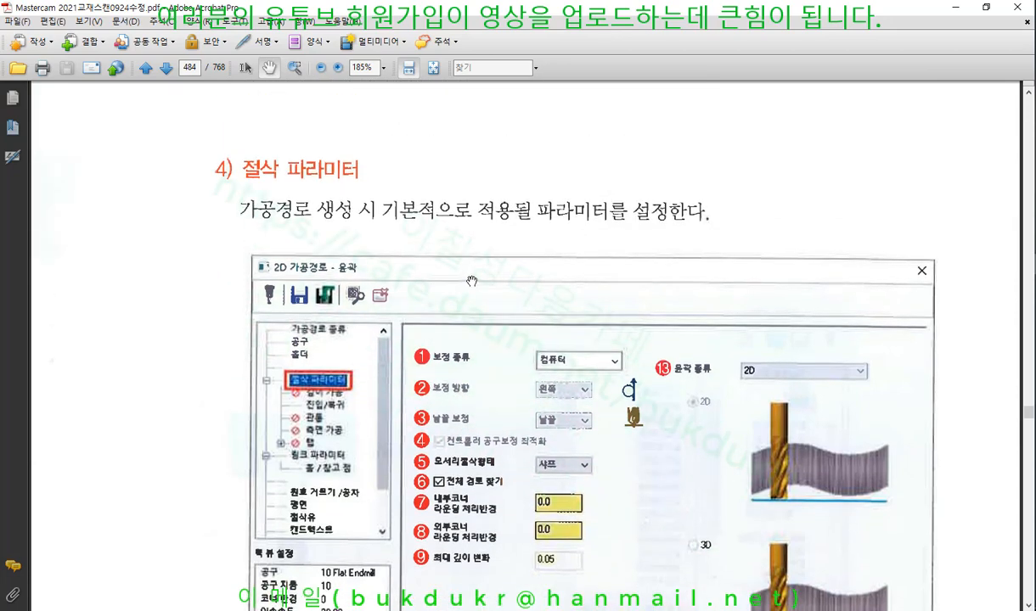
pyautogui.scroll(-3, 472, 281)
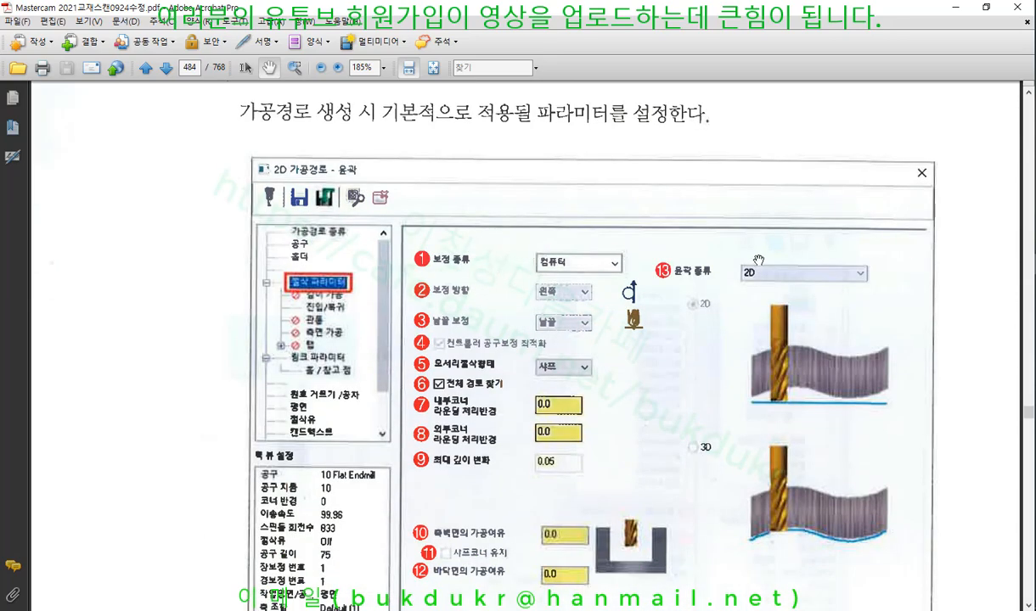
pyautogui.scroll(-2, 817, 247)
pyautogui.hotkey('alt', 'Tab')
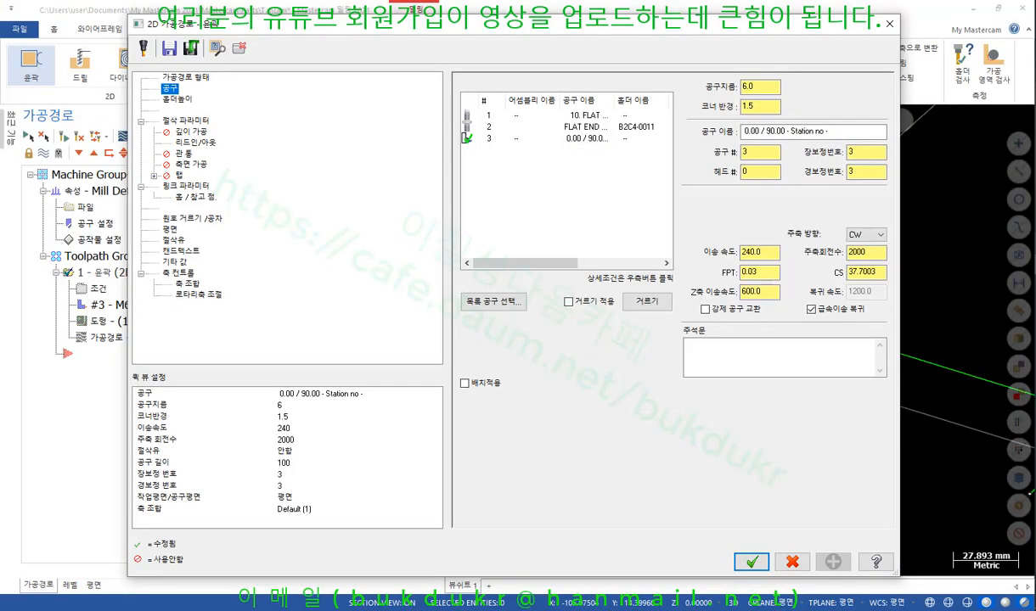
# Review the available compensation types in the contour's cut parameters, keep 컴퓨터 (Computer), and accept the operation settings
pyautogui.click(183, 120)
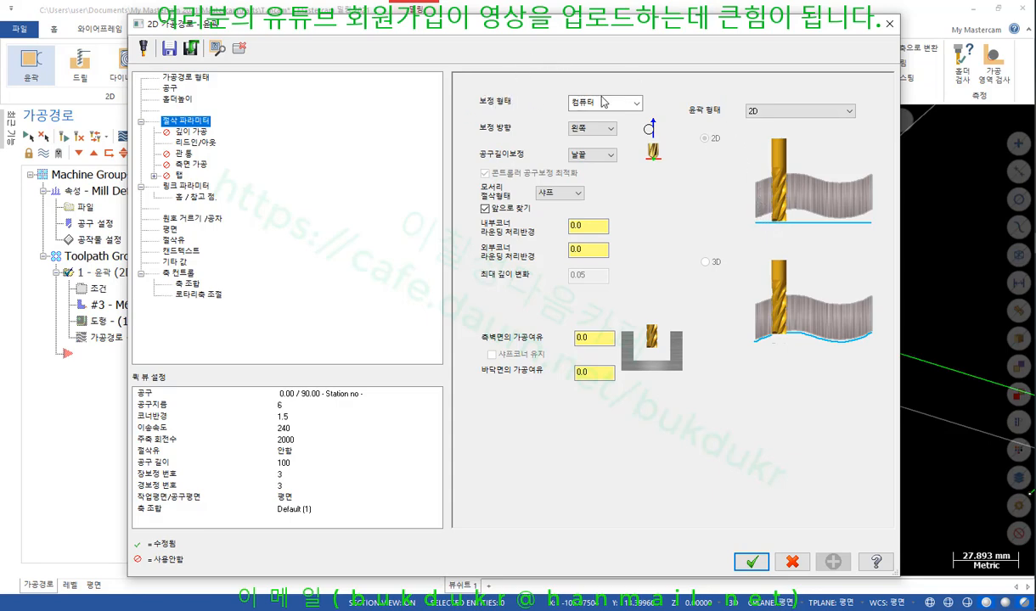
pyautogui.click(635, 102)
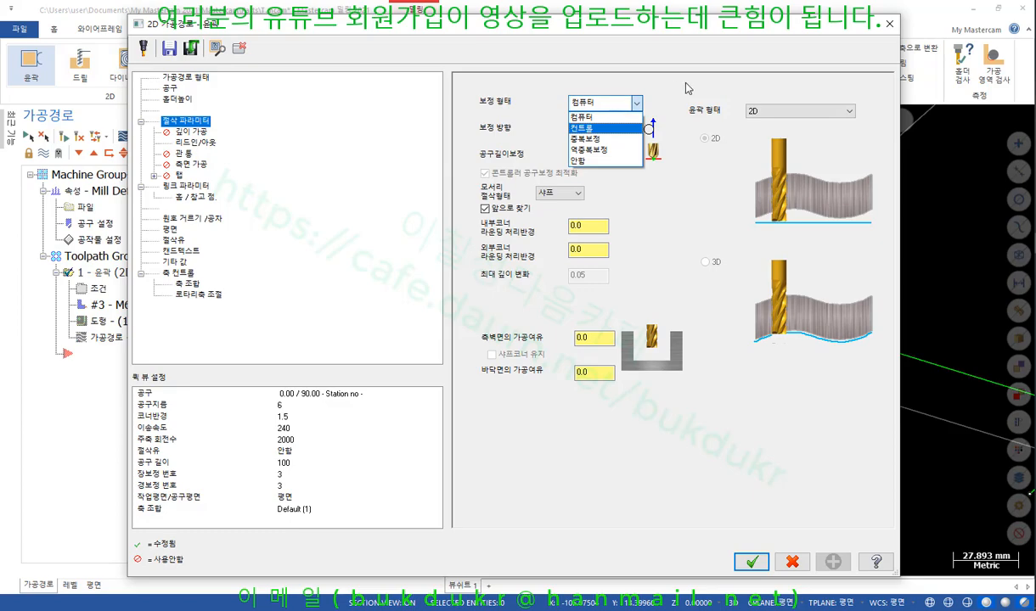
pyautogui.click(654, 85)
pyautogui.click(752, 561)
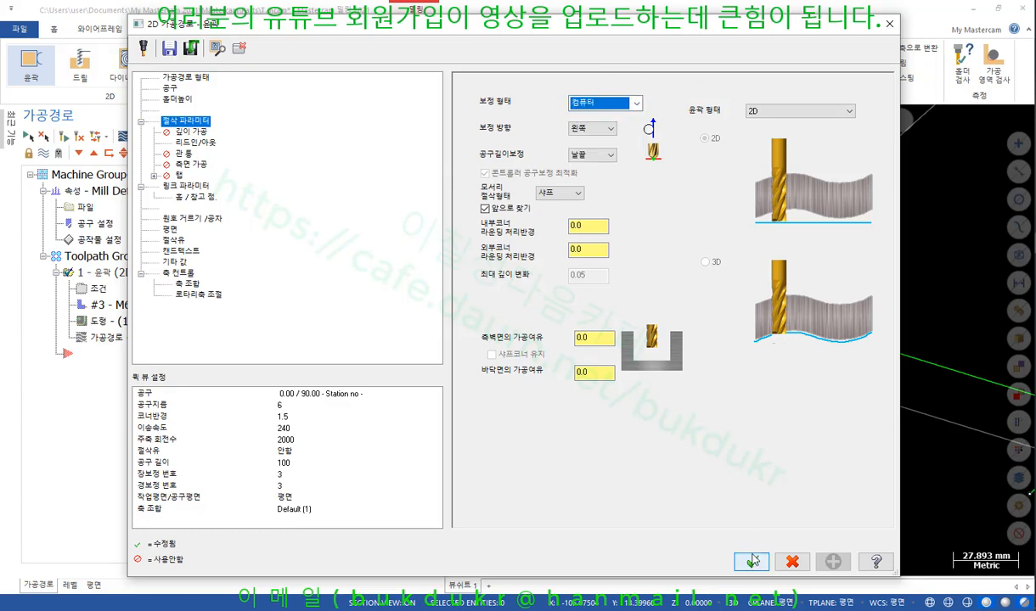
# Assign tool 1, the 10 mm flat end mill, to the contour operation and regenerate its toolpath
pyautogui.click(99, 288)
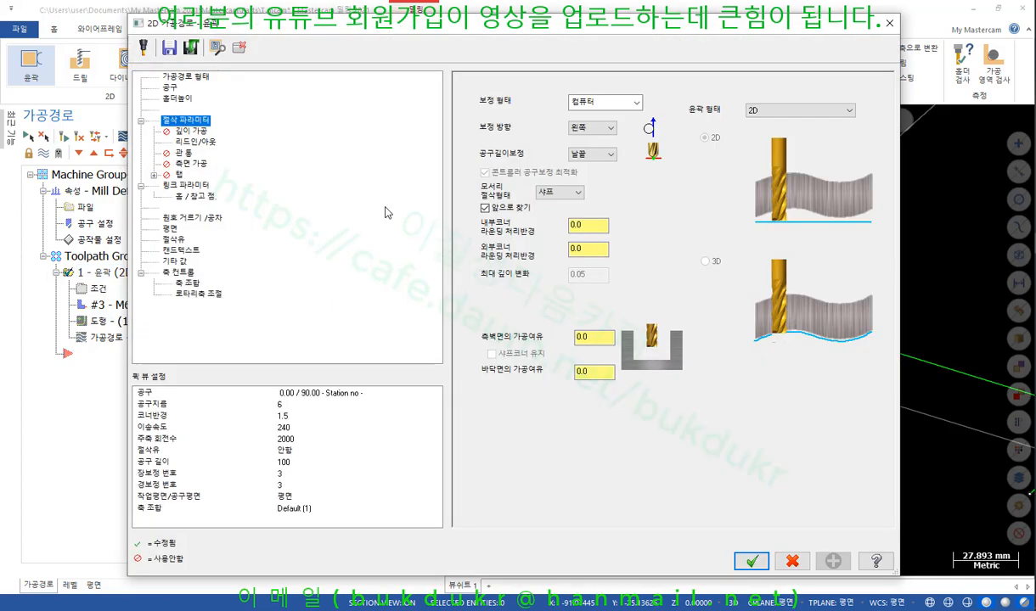
pyautogui.click(170, 88)
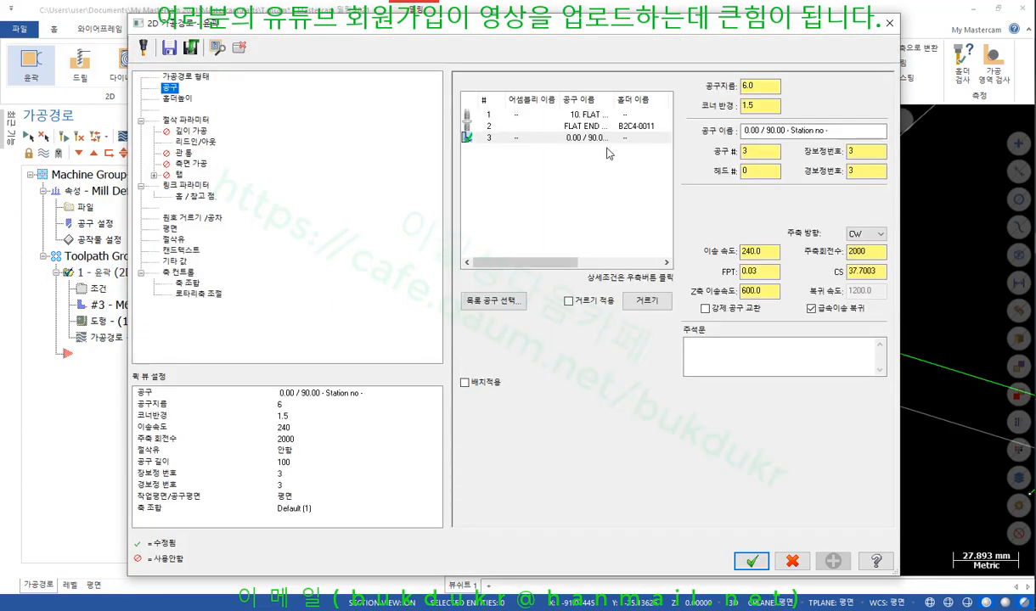
pyautogui.click(540, 114)
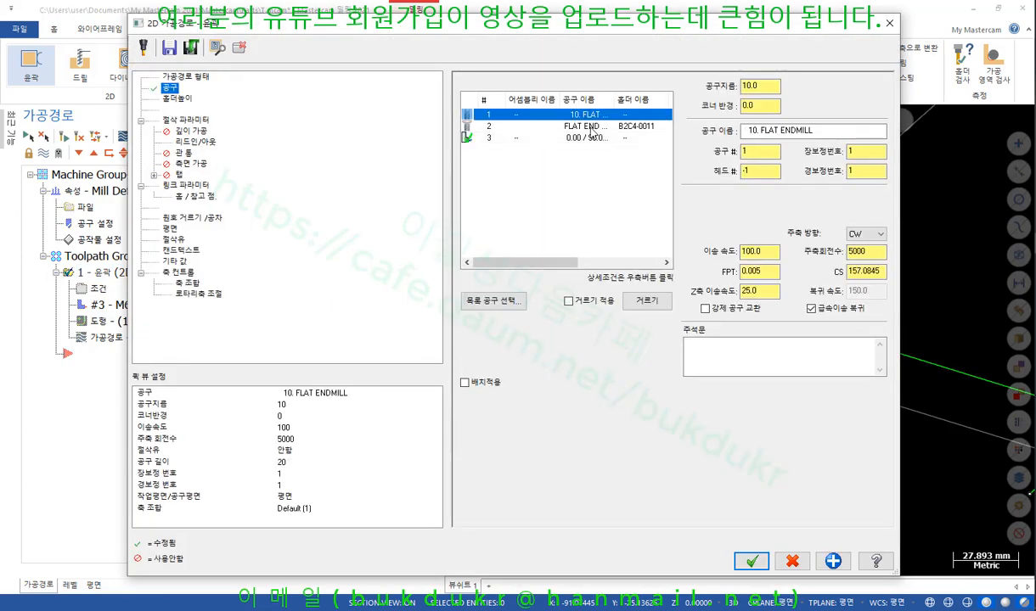
pyautogui.click(751, 561)
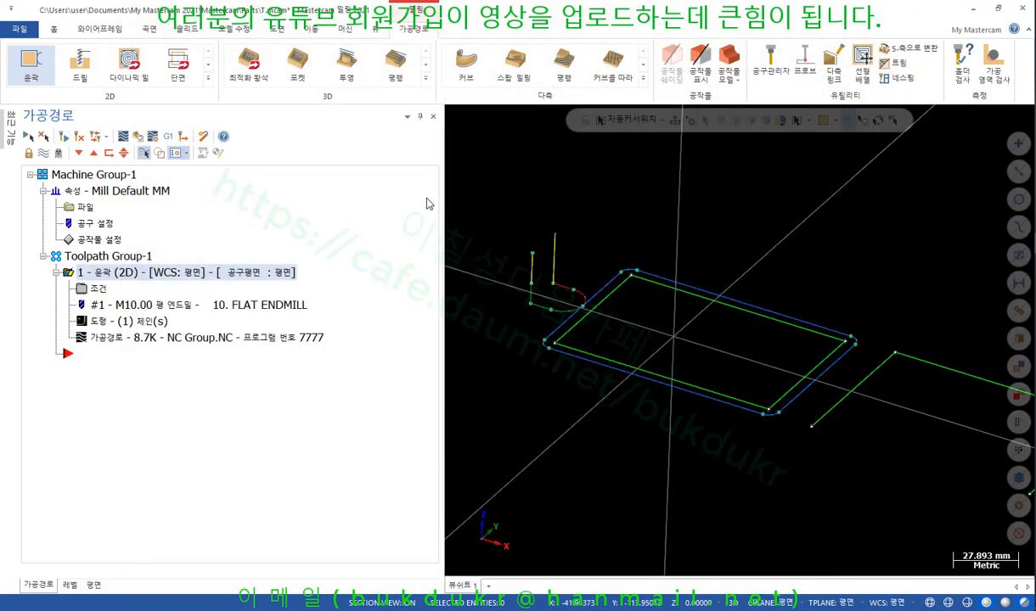
# Backplot the contour in top view with the holder hidden, up to the rectangle's lower-left corner, and inspect the tool's swept path there
pyautogui.rightClick(599, 195)
pyautogui.click(633, 284)
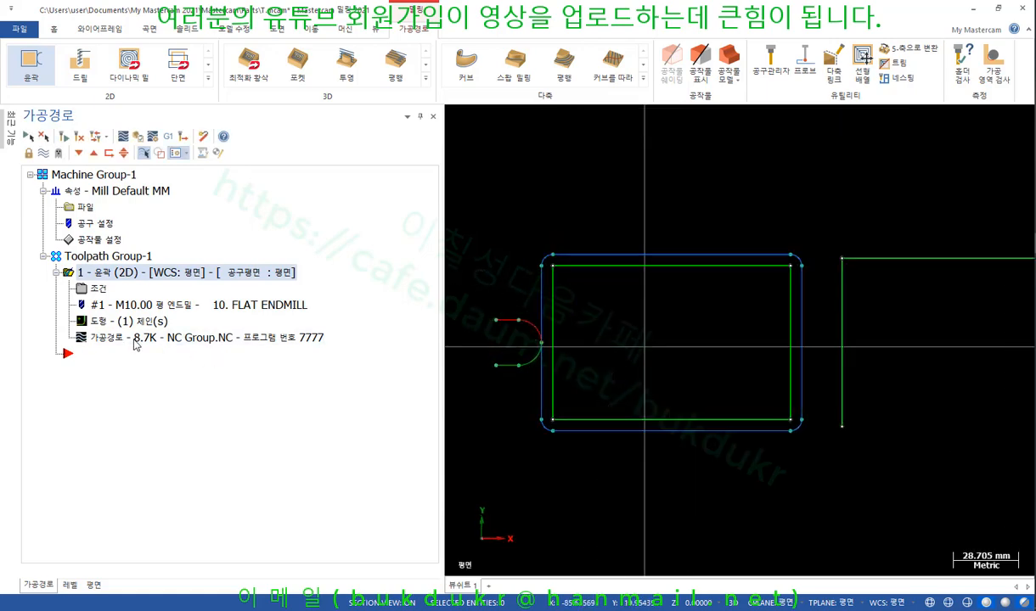
pyautogui.click(123, 135)
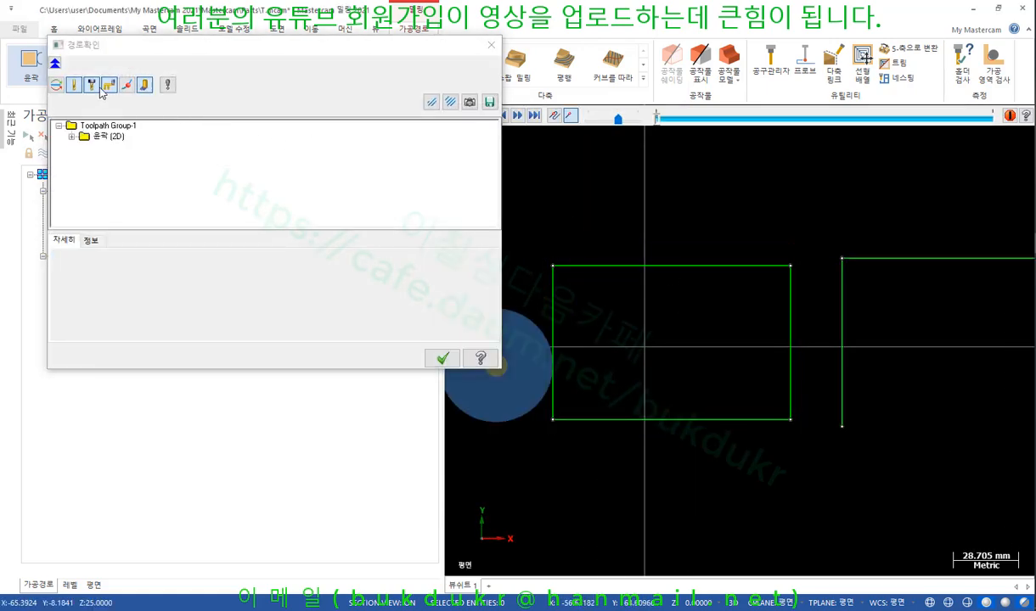
pyautogui.moveTo(352, 46); pyautogui.dragTo(240, 95)
pyautogui.moveTo(659, 120); pyautogui.dragTo(868, 119)
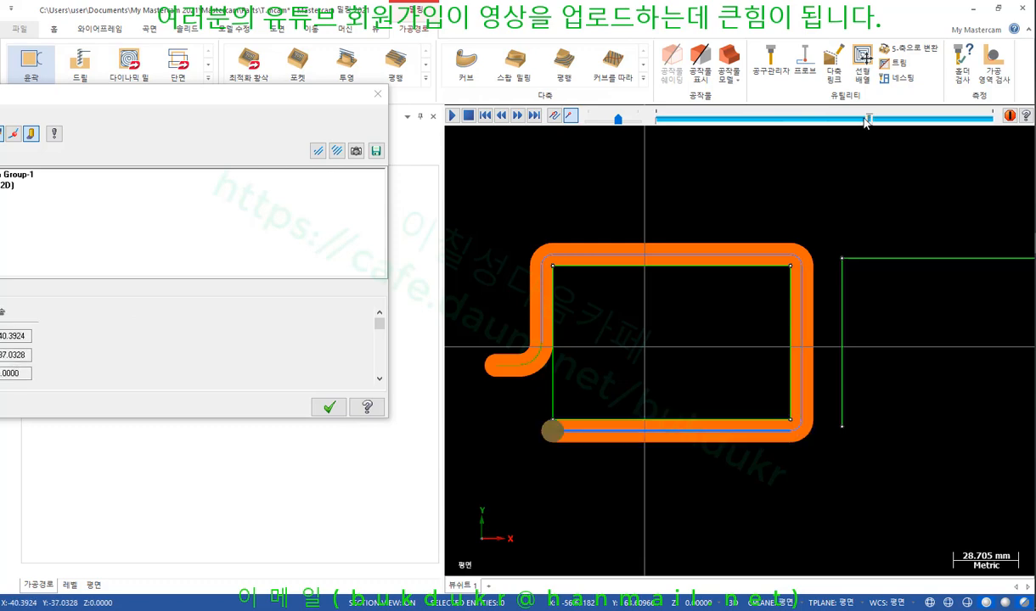
pyautogui.scroll(4, 540, 423)
pyautogui.scroll(3, 501, 438)
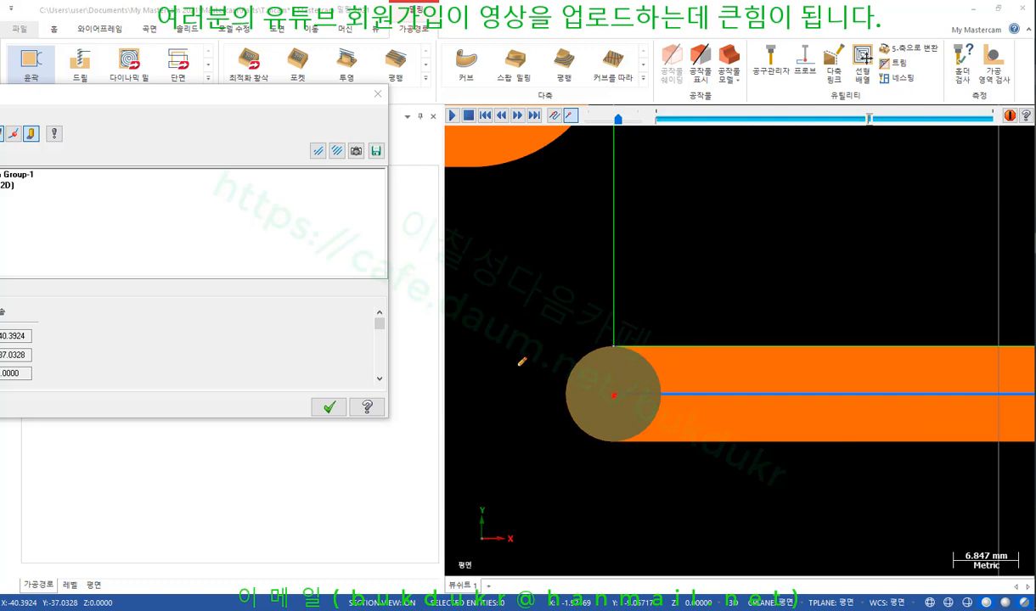
# Annotate the backplot in red with an arrow across the cut width, hatching inside the rectangle, and lines along its two corner edges
pyautogui.moveTo(723, 370)
pyautogui.mouseDown()
pyautogui.moveTo(711, 383)
pyautogui.moveTo(757, 437)
pyautogui.mouseUp()
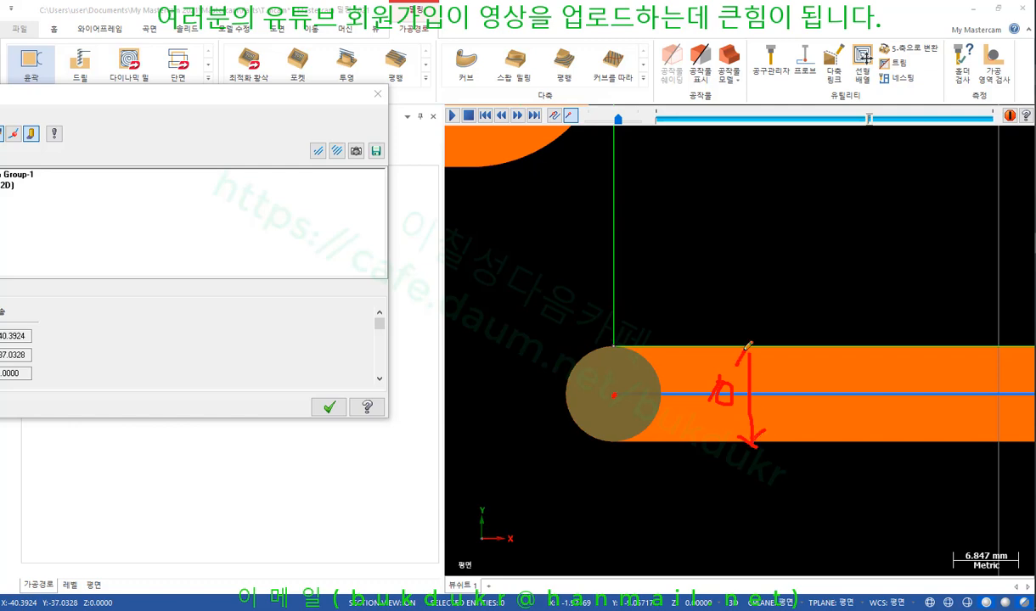
pyautogui.moveTo(748, 347); pyautogui.dragTo(766, 352)
pyautogui.moveTo(705, 136); pyautogui.dragTo(631, 227)
pyautogui.moveTo(766, 160); pyautogui.dragTo(637, 312)
pyautogui.moveTo(825, 205); pyautogui.dragTo(717, 320)
pyautogui.moveTo(924, 215); pyautogui.dragTo(823, 322)
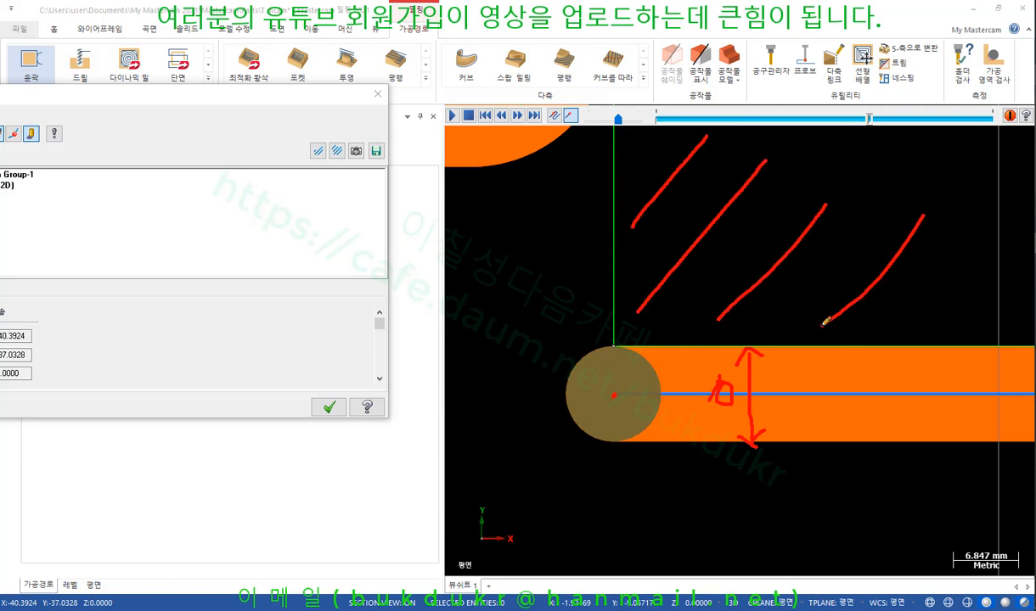
pyautogui.moveTo(958, 259); pyautogui.dragTo(908, 325)
pyautogui.moveTo(652, 135); pyautogui.dragTo(616, 183)
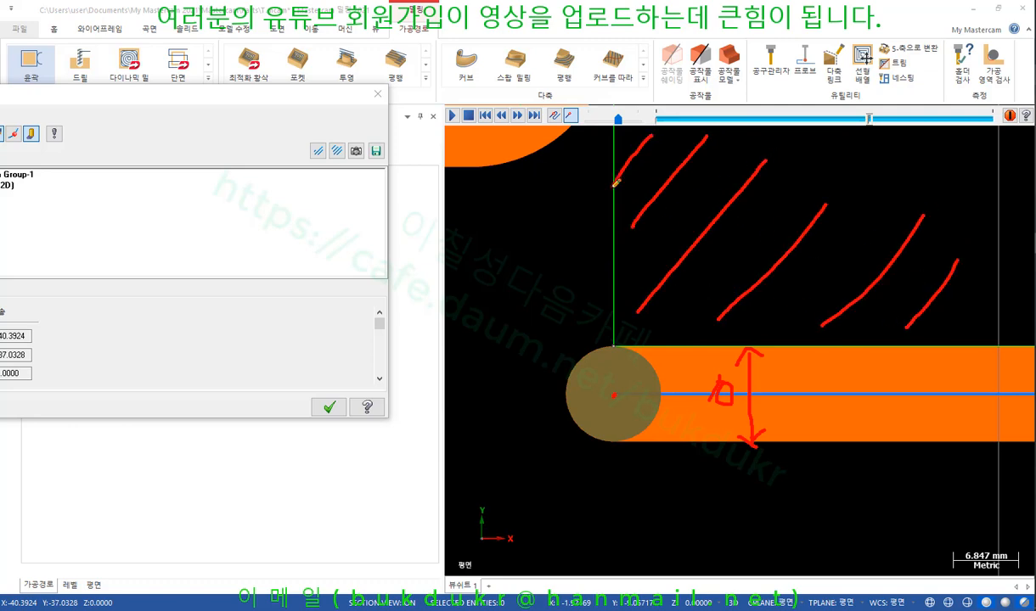
pyautogui.moveTo(614, 124)
pyautogui.mouseDown()
pyautogui.moveTo(612, 336)
pyautogui.moveTo(857, 339)
pyautogui.mouseUp()
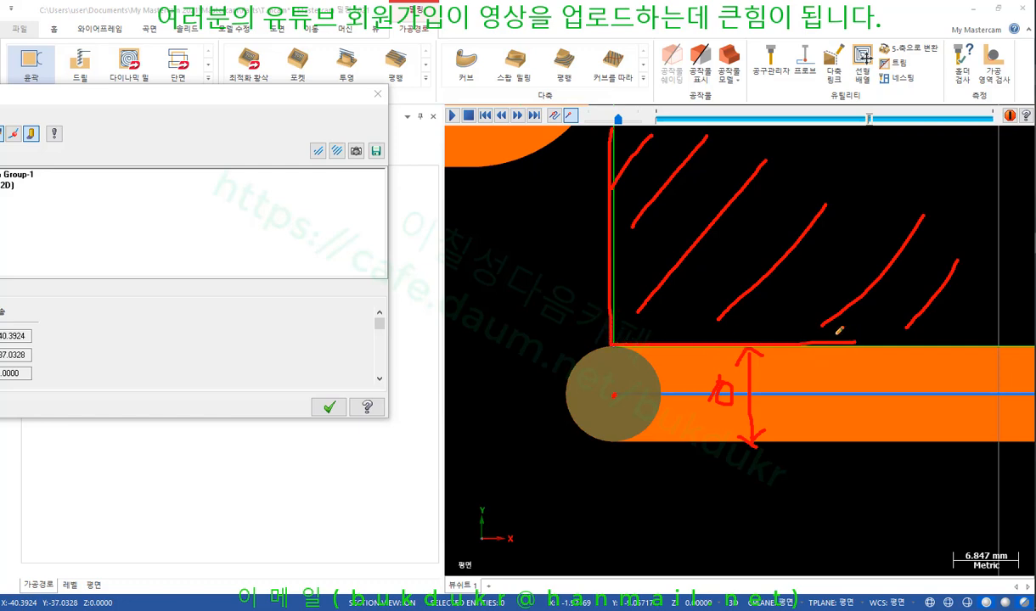
pyautogui.moveTo(616, 125)
pyautogui.mouseDown()
pyautogui.moveTo(611, 342)
pyautogui.moveTo(905, 339)
pyautogui.mouseUp()
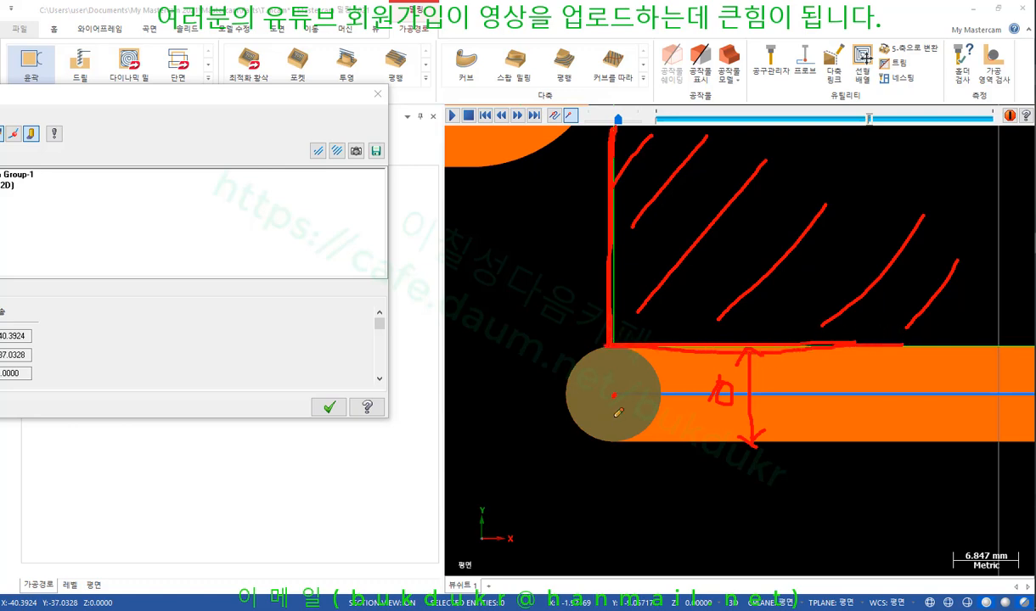
# Draw a red arrow from the rectangle's corner to the tool centre and handwrite 좌/우 below the cut
pyautogui.moveTo(618, 347)
pyautogui.mouseDown()
pyautogui.moveTo(616, 392)
pyautogui.moveTo(637, 385)
pyautogui.mouseUp()
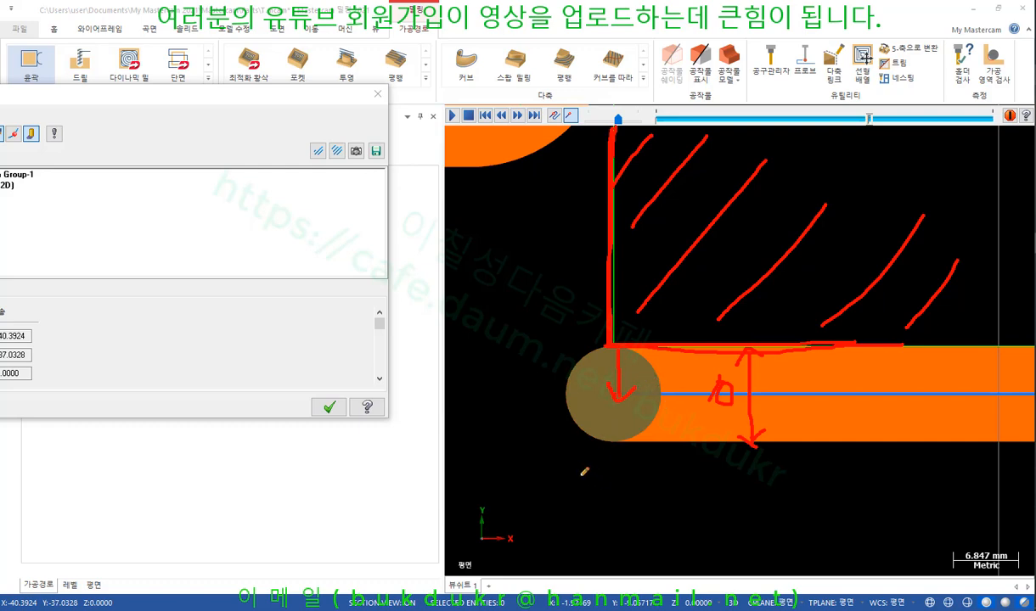
pyautogui.moveTo(580, 473); pyautogui.dragTo(607, 470)
pyautogui.moveTo(604, 472)
pyautogui.mouseDown()
pyautogui.moveTo(582, 501)
pyautogui.moveTo(620, 501)
pyautogui.moveTo(611, 514)
pyautogui.mouseUp()
pyautogui.moveTo(584, 520); pyautogui.dragTo(635, 510)
pyautogui.moveTo(641, 459); pyautogui.dragTo(646, 544)
pyautogui.moveTo(645, 503); pyautogui.dragTo(664, 509)
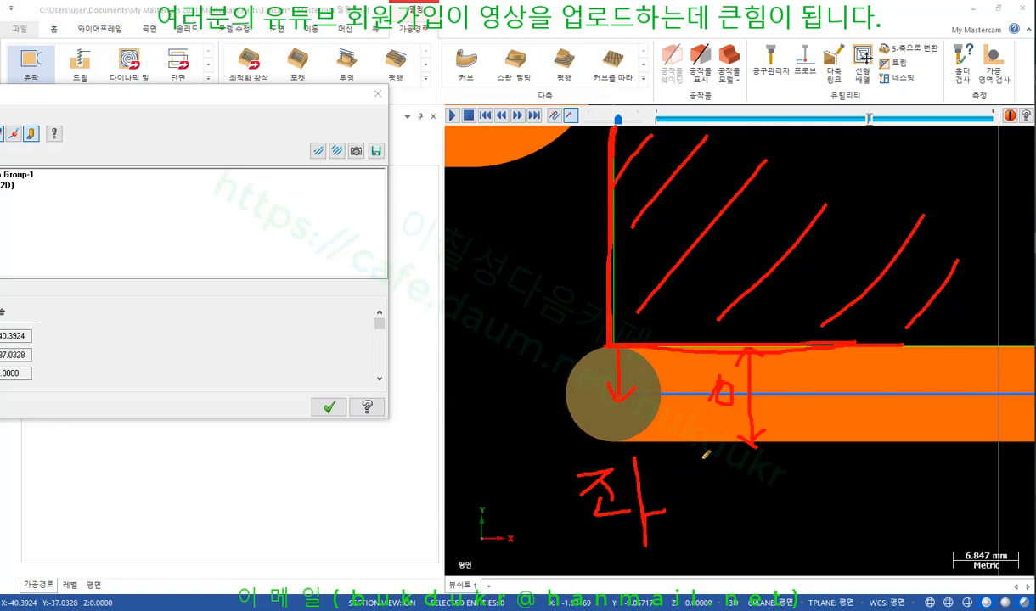
pyautogui.moveTo(701, 457); pyautogui.dragTo(658, 577)
pyautogui.moveTo(728, 468); pyautogui.dragTo(723, 471)
pyautogui.moveTo(701, 508)
pyautogui.mouseDown()
pyautogui.moveTo(768, 501)
pyautogui.moveTo(754, 559)
pyautogui.mouseUp()
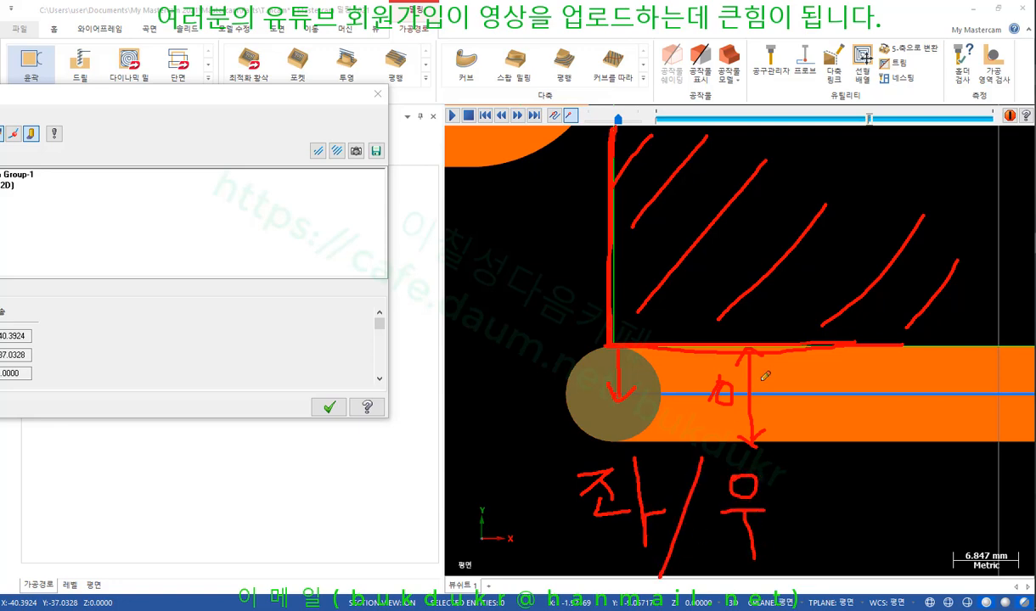
# Mark the tool radius between the rectangle's edge and the toolpath centreline with red arcs and arrows, and underline 좌 and 우
pyautogui.moveTo(750, 349); pyautogui.dragTo(737, 362)
pyautogui.moveTo(750, 349); pyautogui.dragTo(765, 367)
pyautogui.moveTo(619, 350); pyautogui.dragTo(610, 397)
pyautogui.moveTo(606, 360); pyautogui.dragTo(611, 383)
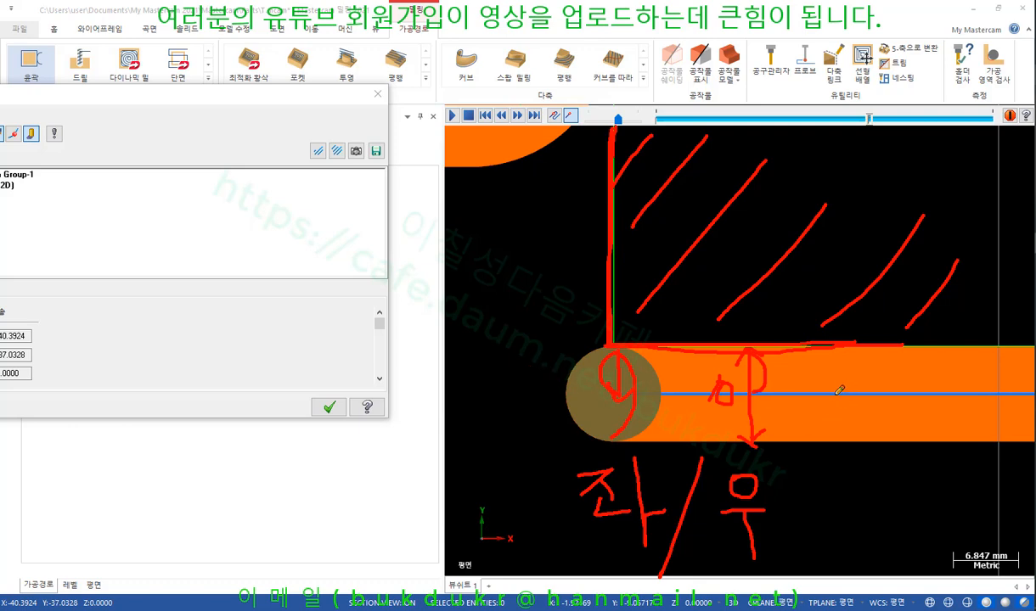
pyautogui.moveTo(849, 395); pyautogui.dragTo(852, 488)
pyautogui.moveTo(848, 397)
pyautogui.mouseDown()
pyautogui.moveTo(837, 419)
pyautogui.moveTo(861, 416)
pyautogui.mouseUp()
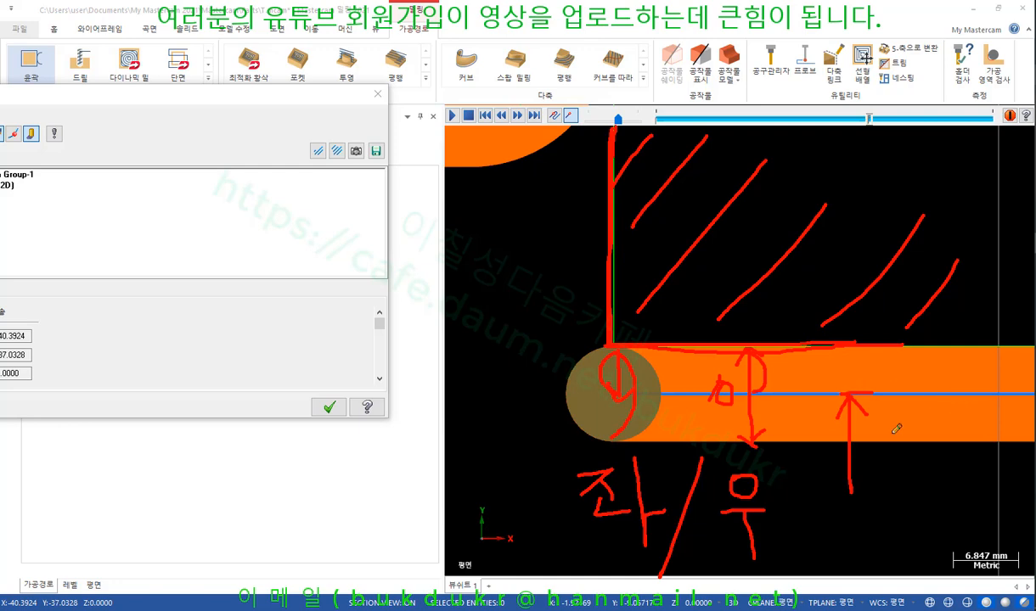
pyautogui.moveTo(558, 535); pyautogui.dragTo(798, 534)
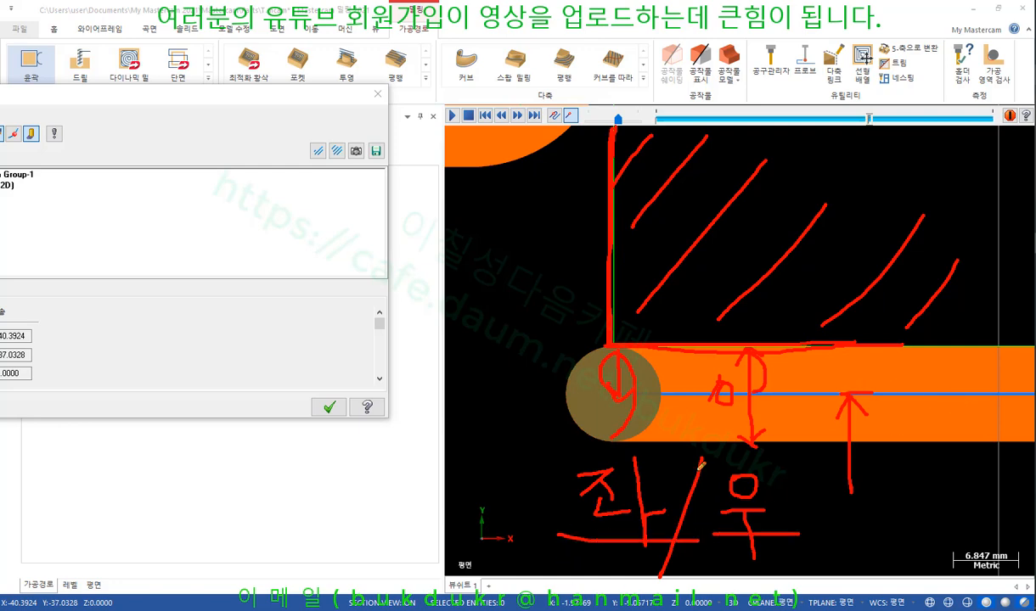
pyautogui.moveTo(702, 346); pyautogui.dragTo(702, 394)
pyautogui.moveTo(689, 382)
pyautogui.mouseDown()
pyautogui.moveTo(699, 393)
pyautogui.moveTo(713, 379)
pyautogui.mouseUp()
# Erase all red annotations and close the backplot
pyautogui.rightClick(770, 243)
pyautogui.click(790, 368)
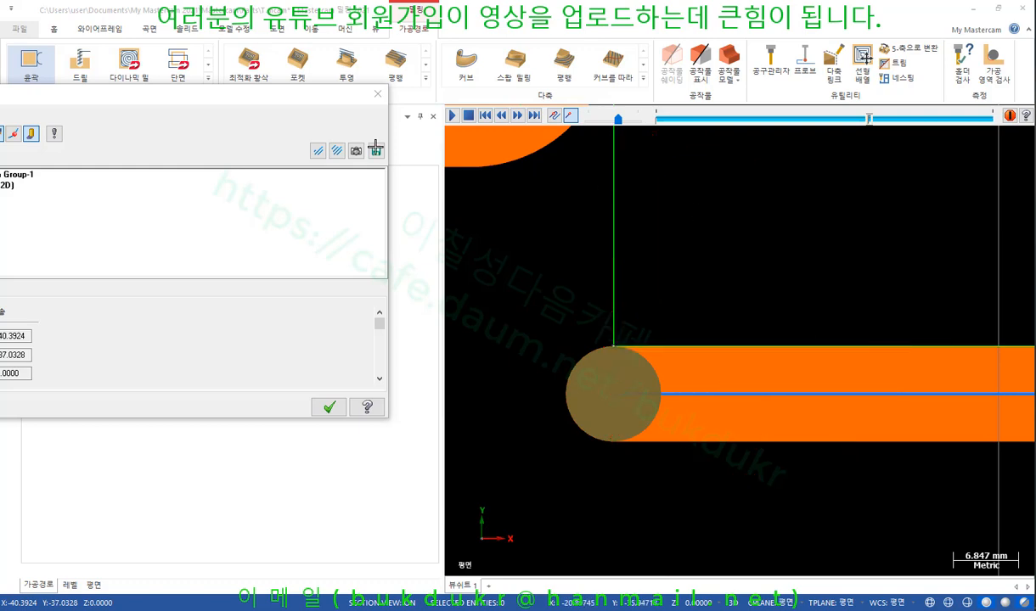
pyautogui.click(377, 93)
# Copy contour operation 1 after itself and set the copy's compensation type to 컨트롤 (Control), accepting the lead in/out gouge check warning
pyautogui.moveTo(136, 271); pyautogui.dragTo(175, 389, button='right')
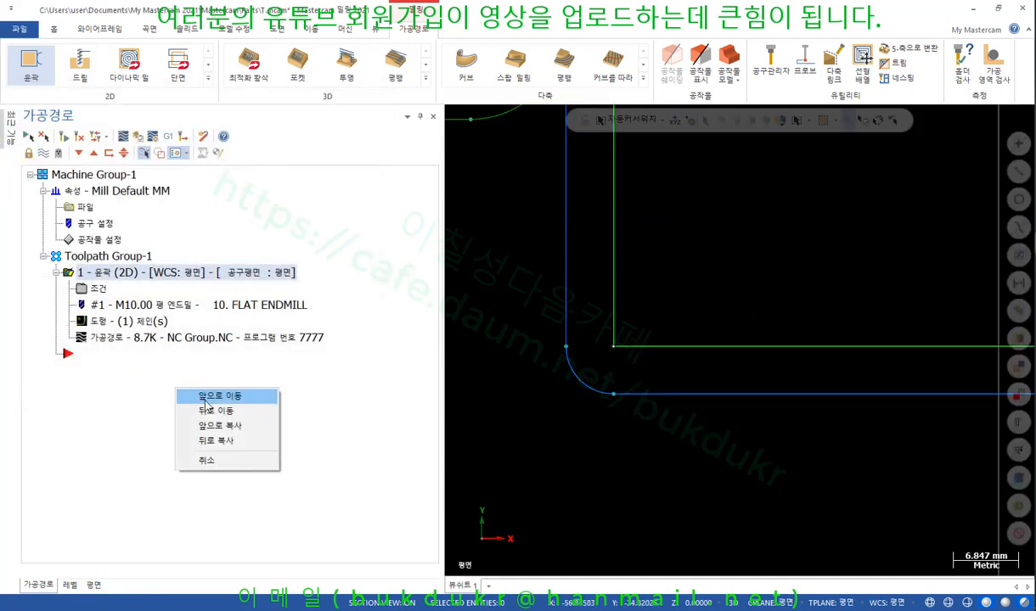
pyautogui.click(220, 440)
pyautogui.click(99, 387)
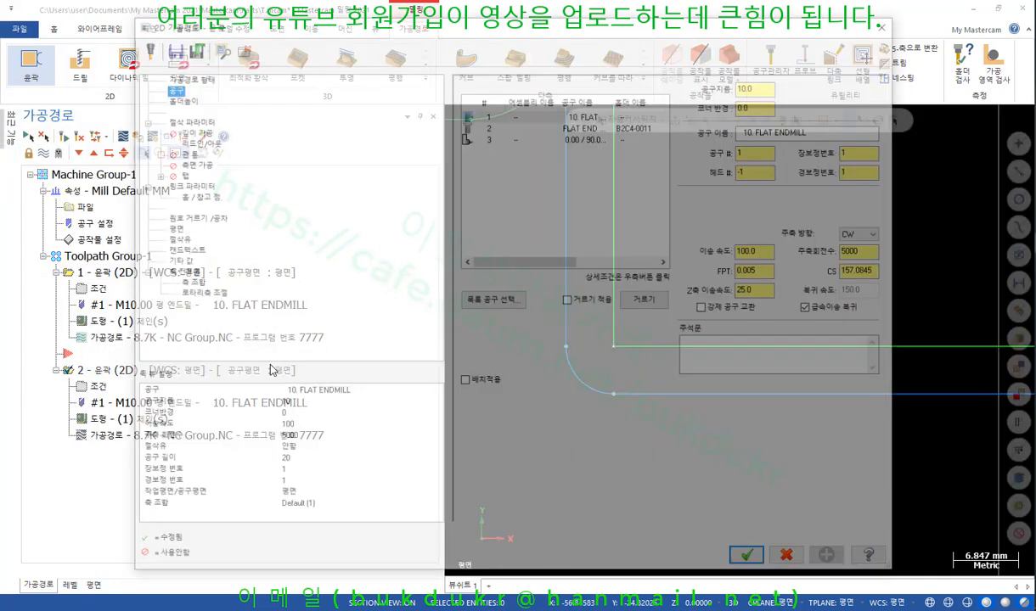
pyautogui.click(185, 119)
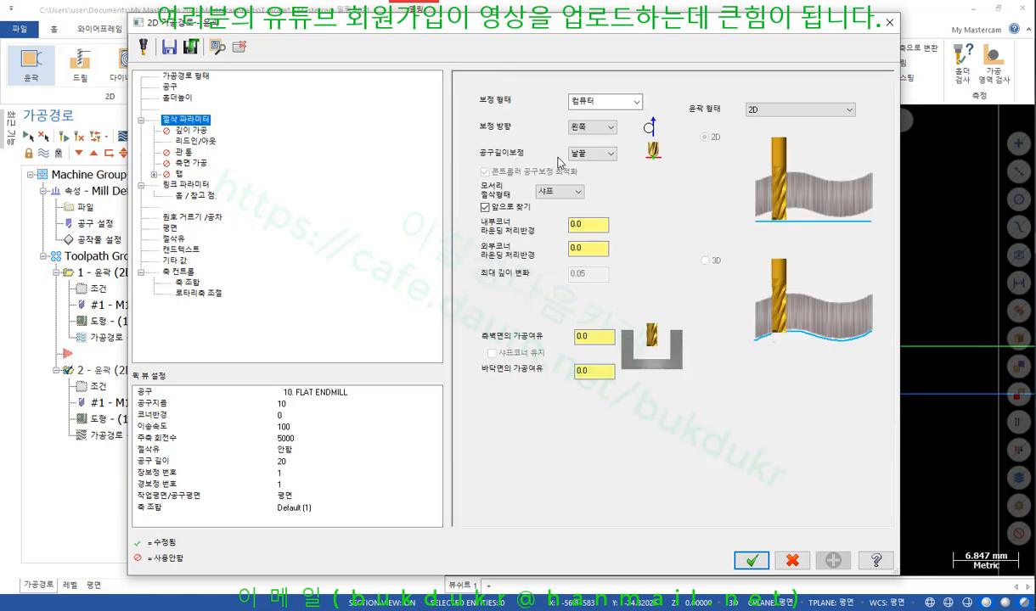
pyautogui.click(604, 104)
pyautogui.click(573, 122)
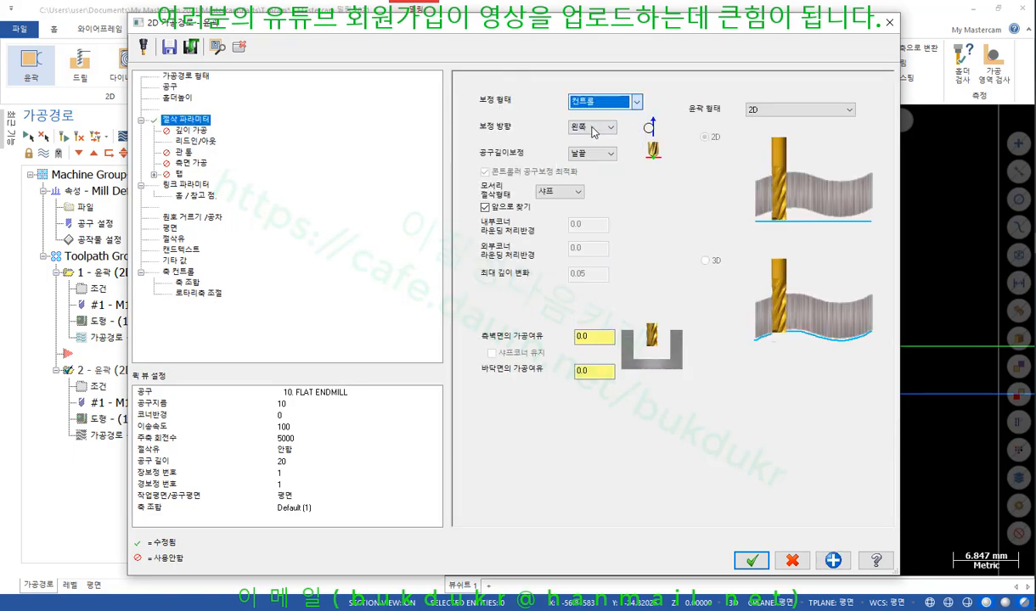
pyautogui.click(752, 560)
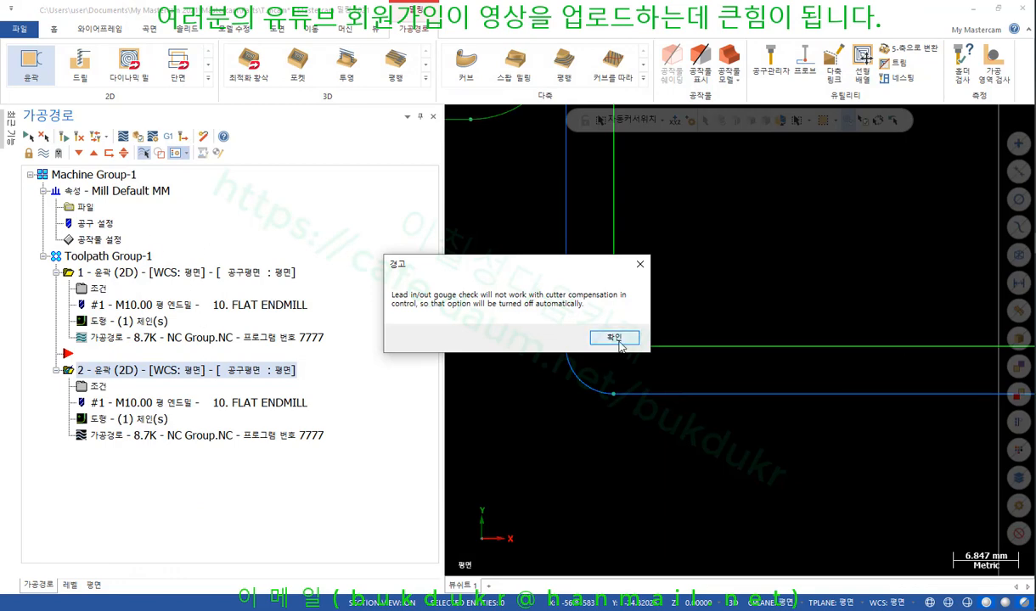
pyautogui.click(616, 337)
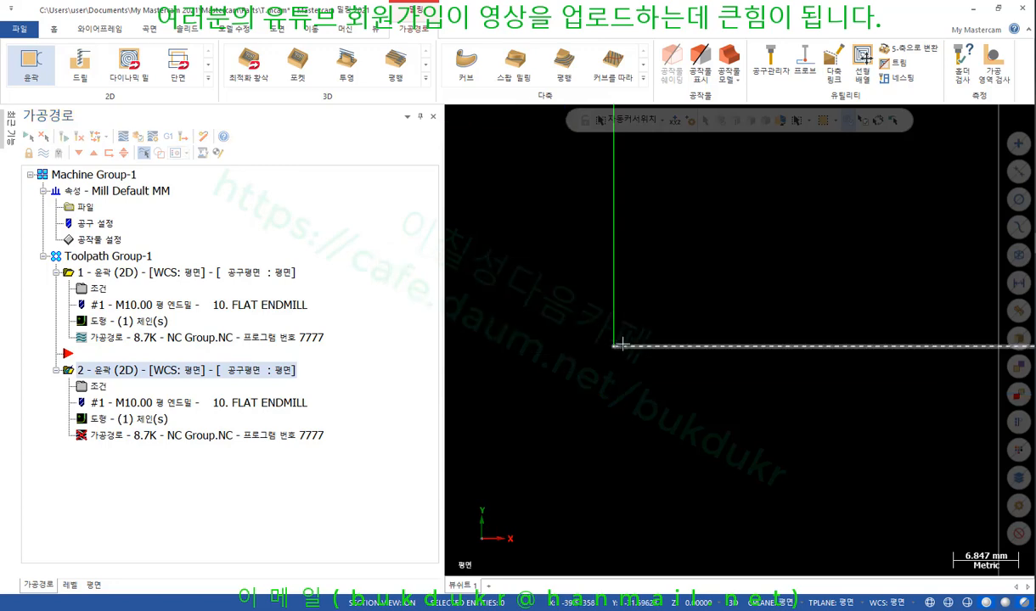
# Regenerate the toolpath of contour operation 2
pyautogui.scroll(-5, 613, 479)
pyautogui.scroll(-1, 486, 404)
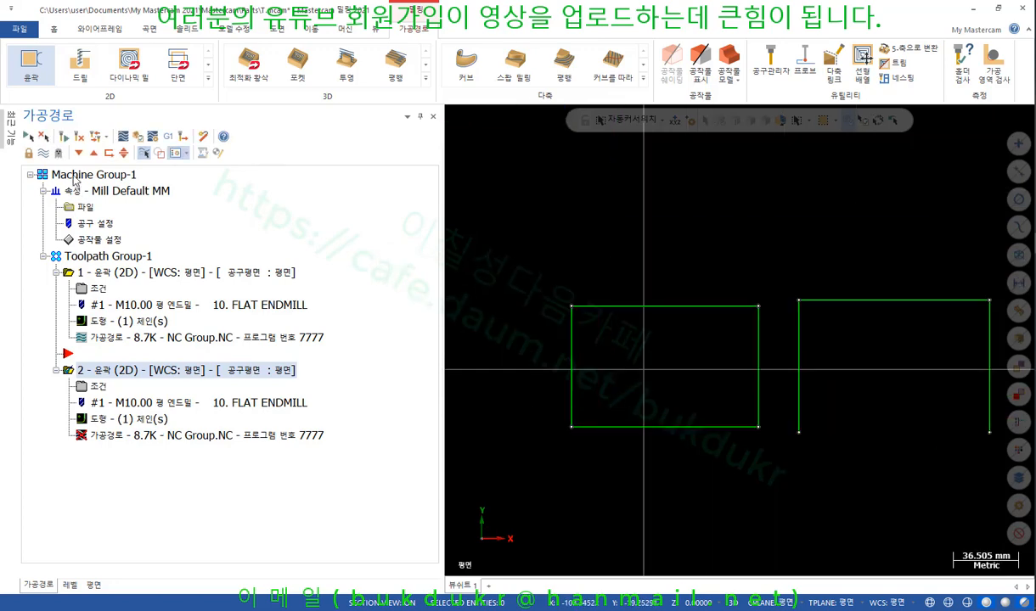
pyautogui.click(65, 138)
pyautogui.scroll(4, 570, 455)
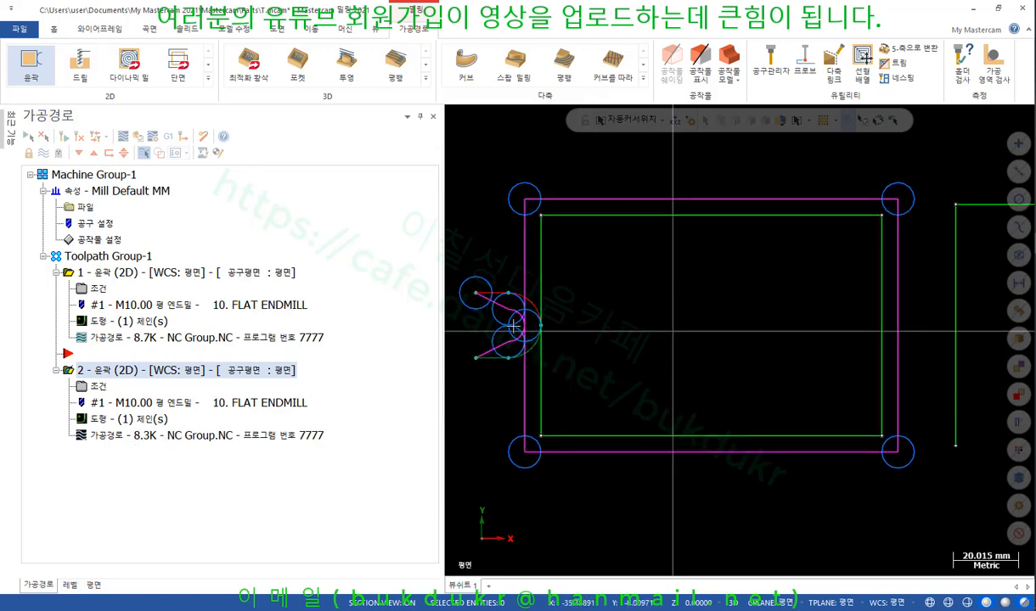
# Backplot contour operation 1 through to its end, inspect the swept path around the rectangle, and close the backplot
pyautogui.click(137, 275)
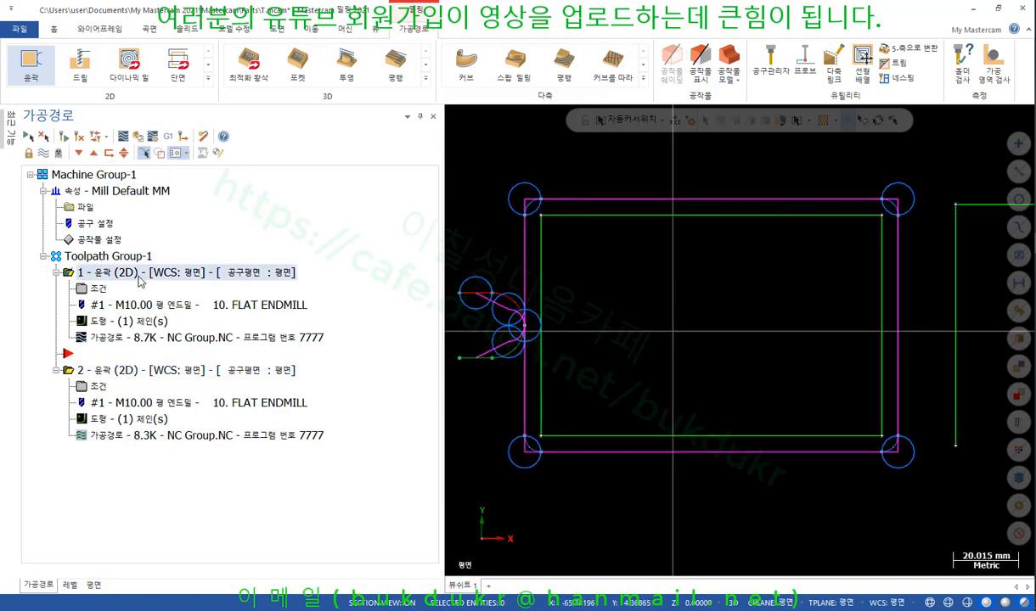
pyautogui.click(127, 340)
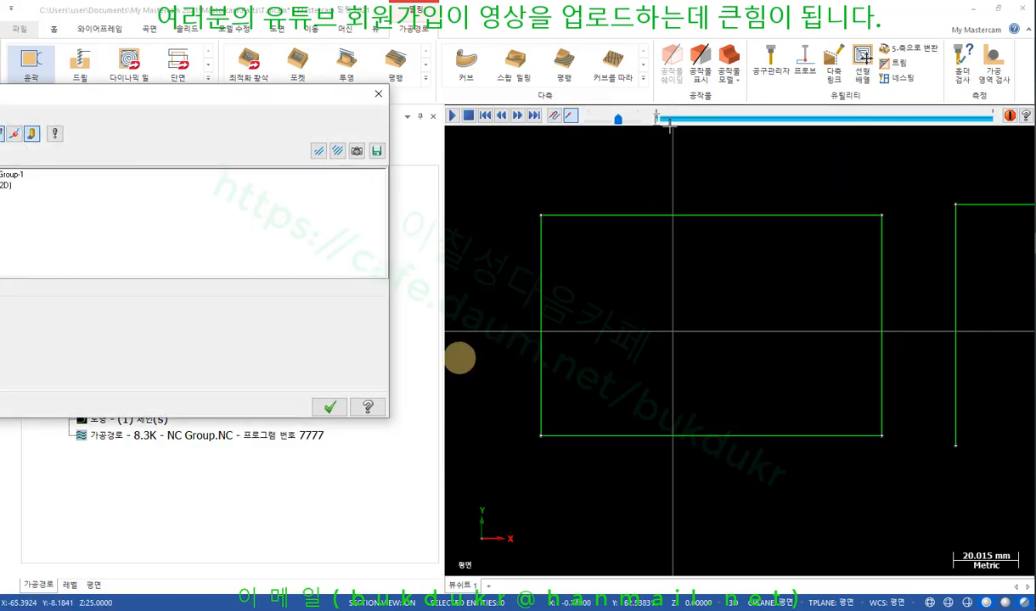
pyautogui.moveTo(659, 119); pyautogui.dragTo(998, 134)
pyautogui.scroll(-4, 846, 291)
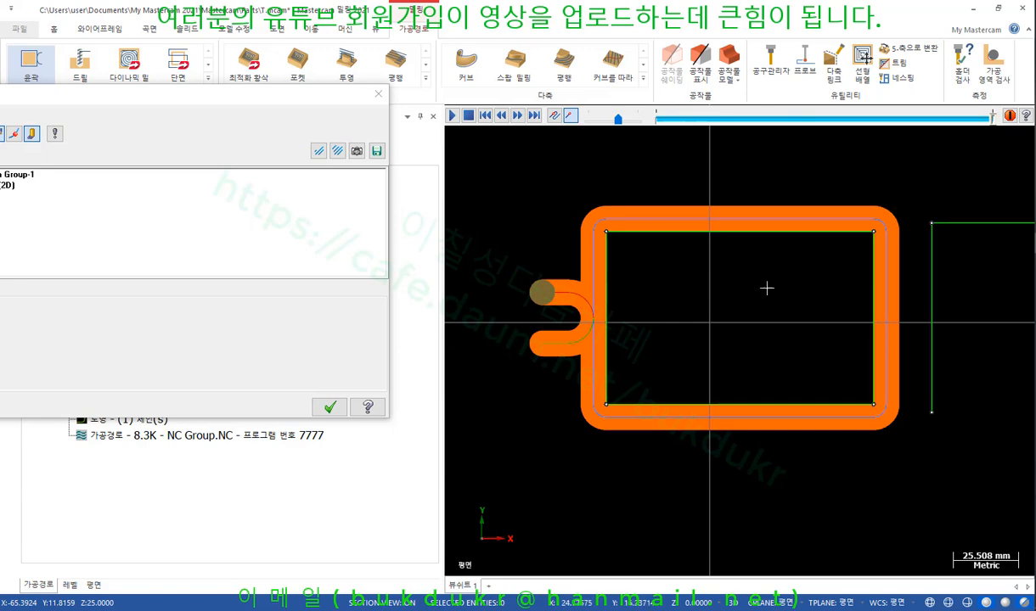
pyautogui.click(330, 408)
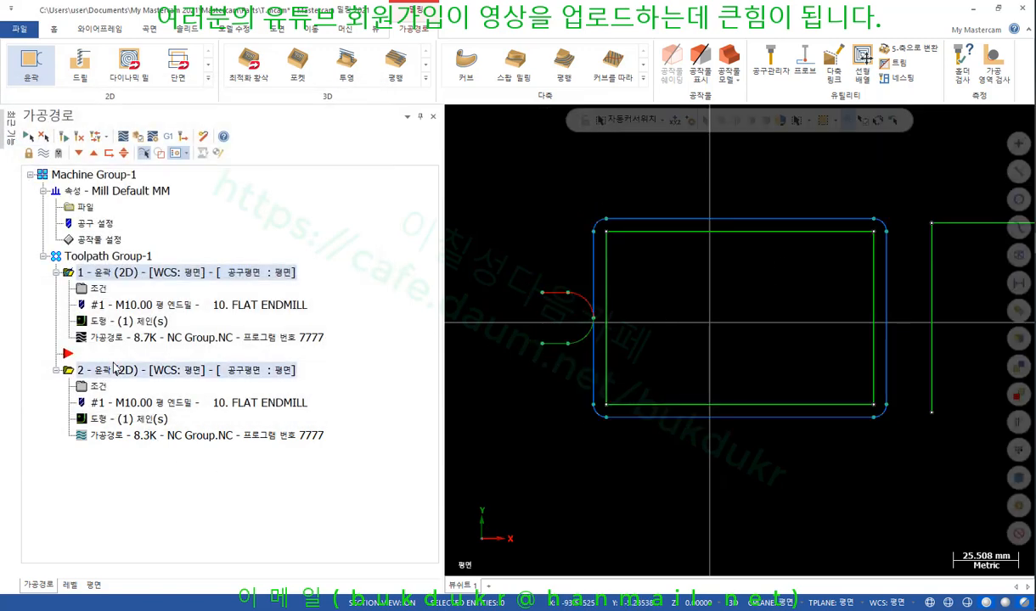
# Select operation 2, trace its lead-in and the rectangle's upper-left edges in red with a tool circle, and erase the marks
pyautogui.click(115, 366)
pyautogui.scroll(1, 829, 231)
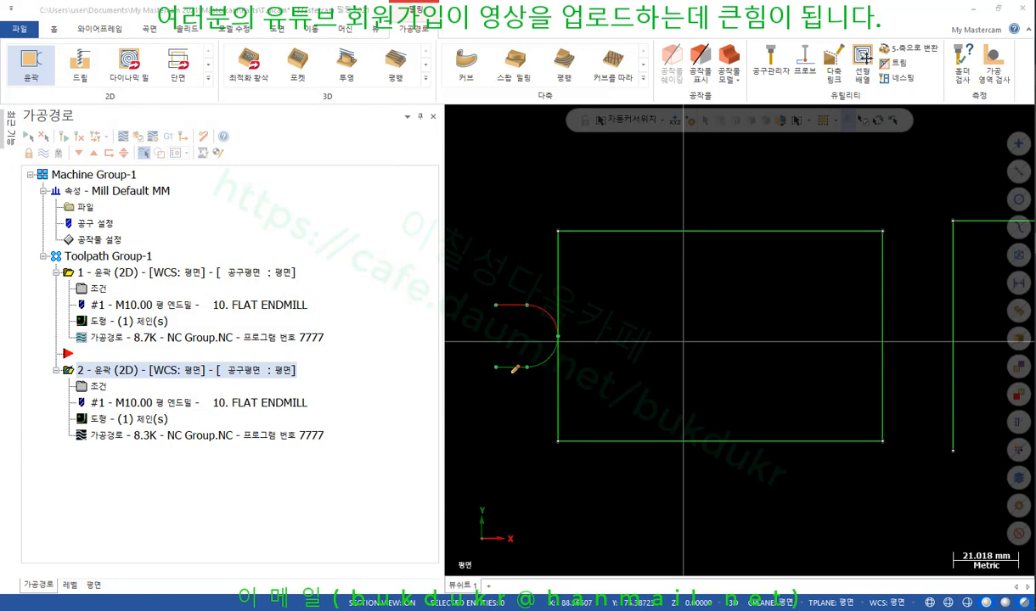
pyautogui.moveTo(494, 367)
pyautogui.mouseDown()
pyautogui.moveTo(543, 357)
pyautogui.moveTo(552, 229)
pyautogui.moveTo(644, 226)
pyautogui.mouseUp()
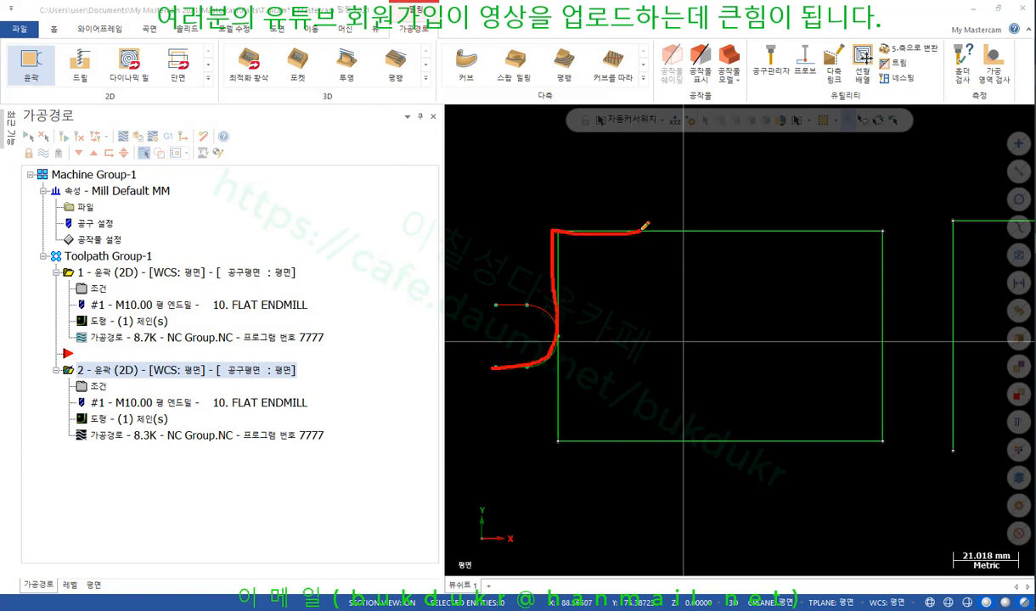
pyautogui.moveTo(560, 225)
pyautogui.mouseDown()
pyautogui.moveTo(703, 228)
pyautogui.moveTo(678, 256)
pyautogui.moveTo(693, 237)
pyautogui.moveTo(746, 245)
pyautogui.mouseUp()
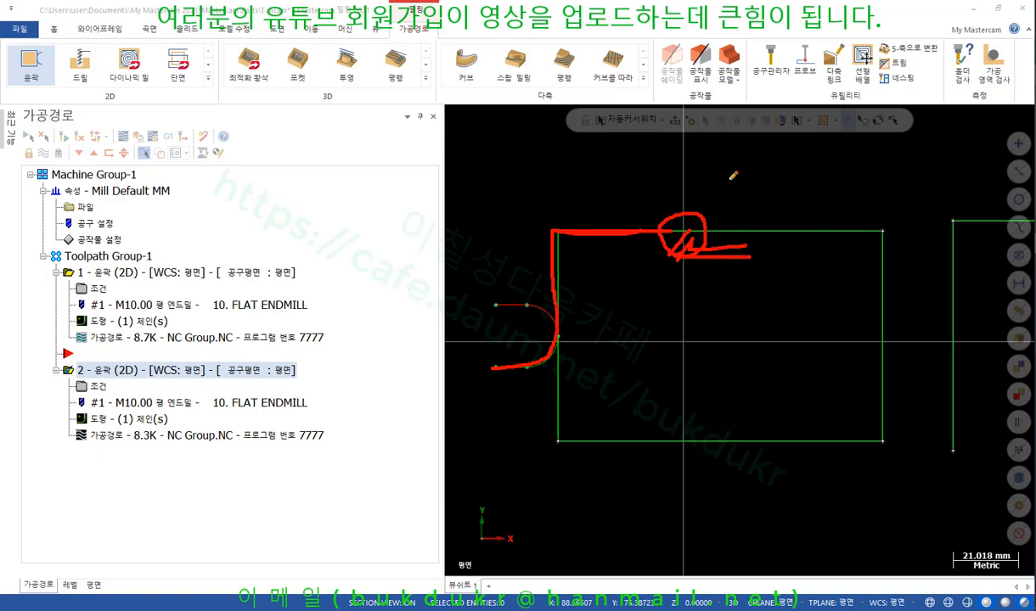
pyautogui.rightClick(697, 161)
pyautogui.click(738, 300)
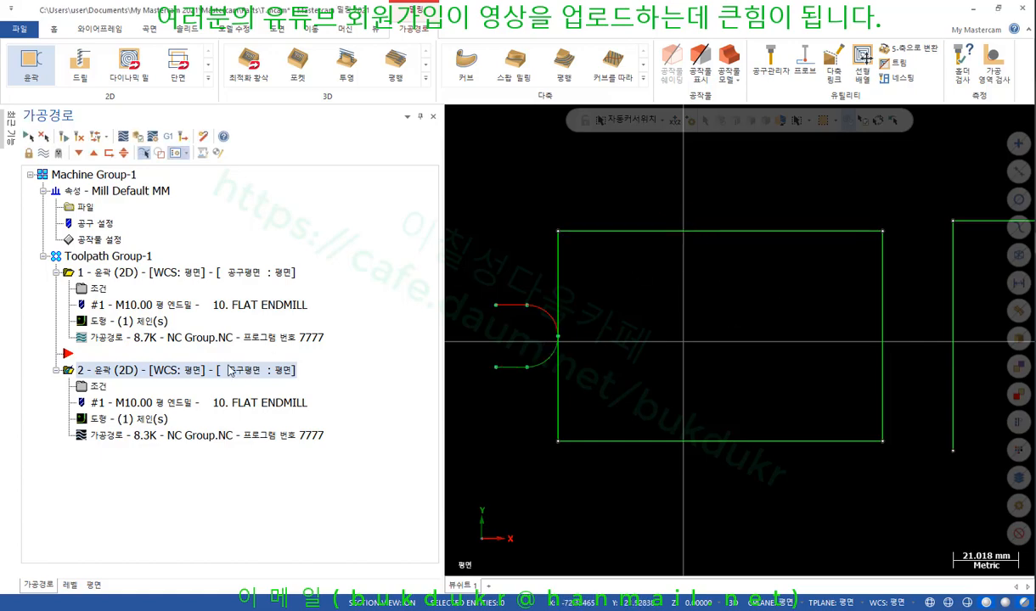
# Backplot contour operation 2 from the lead-in and pause it partway along the rectangle's top edge
pyautogui.click(104, 435)
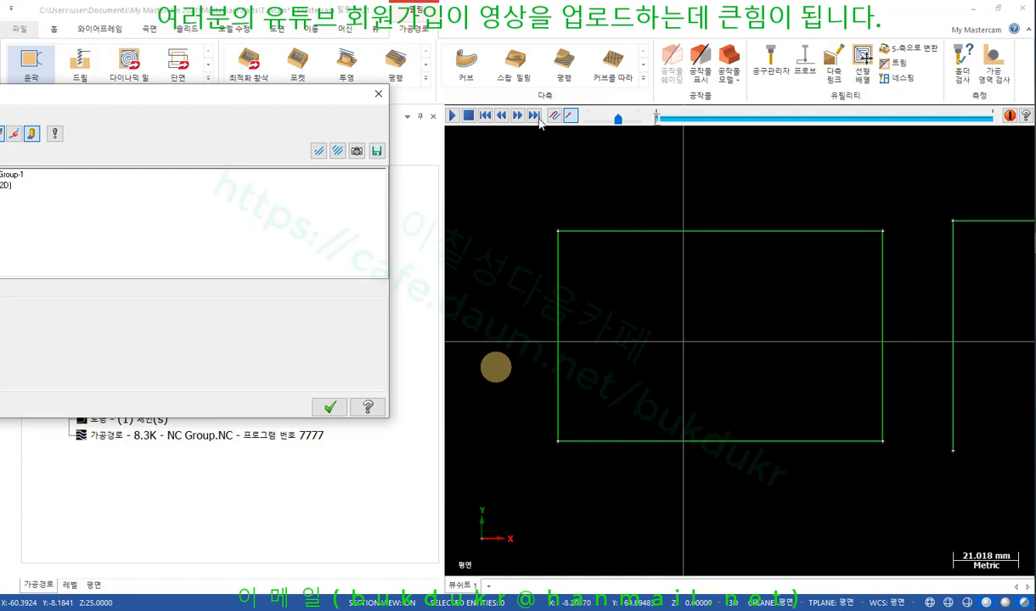
pyautogui.click(453, 116)
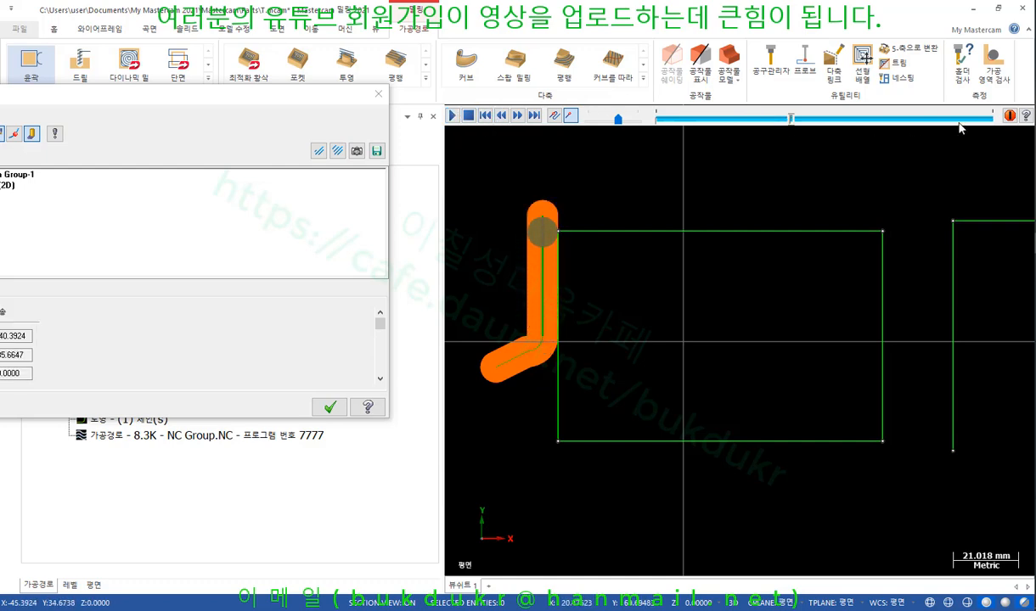
pyautogui.click(452, 115)
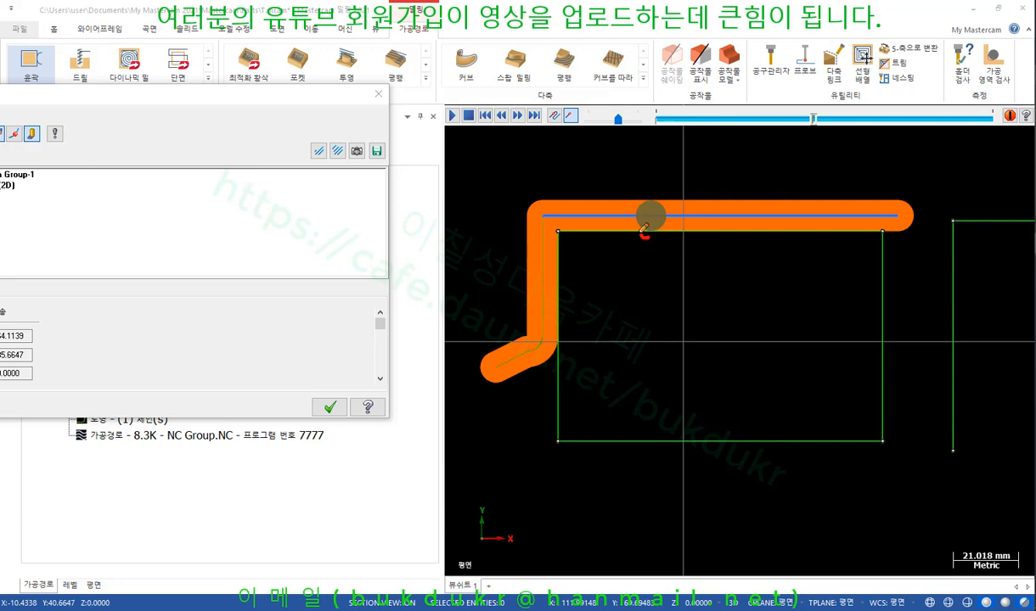
# Circle the tool in red and add arrows for its outward offset, the travel along the top edge, and the lead-in direction
pyautogui.moveTo(655, 191)
pyautogui.mouseDown()
pyautogui.moveTo(639, 222)
pyautogui.moveTo(667, 204)
pyautogui.moveTo(698, 218)
pyautogui.mouseUp()
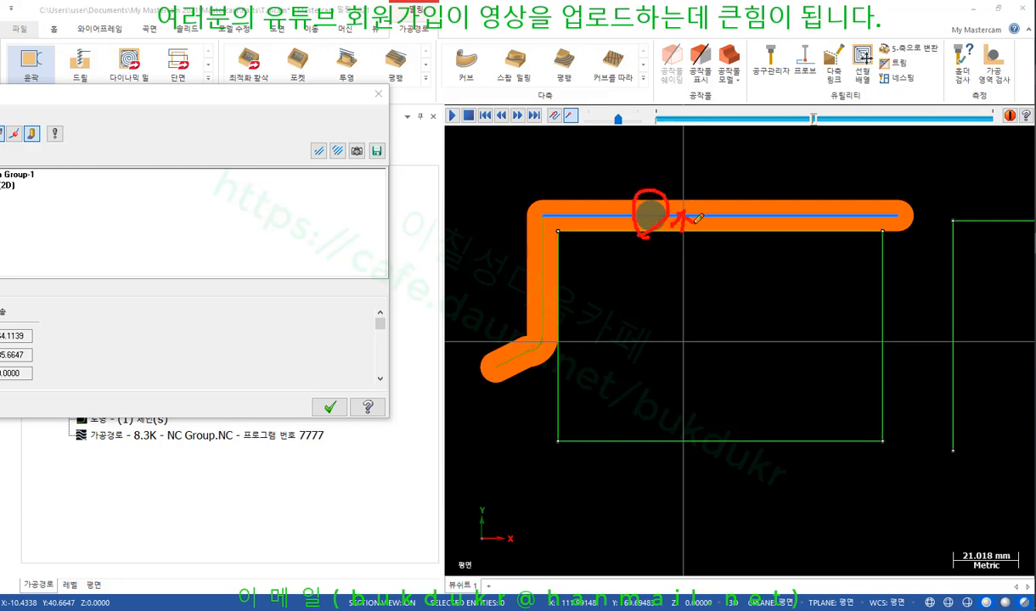
pyautogui.moveTo(582, 230); pyautogui.dragTo(758, 229)
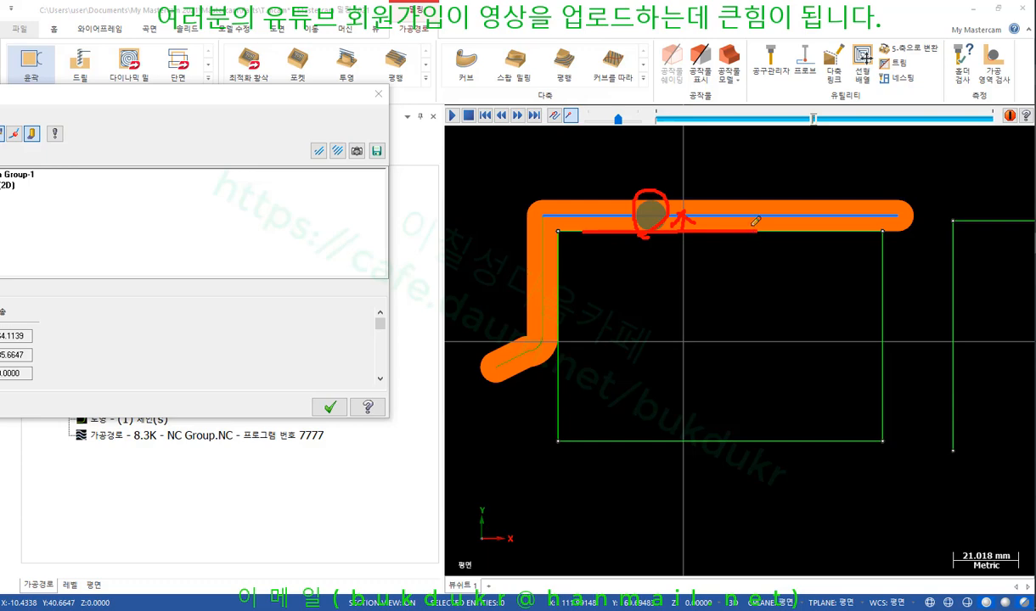
pyautogui.moveTo(750, 224)
pyautogui.mouseDown()
pyautogui.moveTo(765, 229)
pyautogui.moveTo(752, 236)
pyautogui.mouseUp()
pyautogui.moveTo(490, 374); pyautogui.dragTo(523, 371)
# Handwrite G41 D01 in red inside the rectangle, frame the whole code, and frame the D01 part separately
pyautogui.moveTo(586, 376)
pyautogui.mouseDown()
pyautogui.moveTo(576, 405)
pyautogui.moveTo(575, 395)
pyautogui.moveTo(603, 399)
pyautogui.moveTo(598, 414)
pyautogui.moveTo(613, 414)
pyautogui.mouseUp()
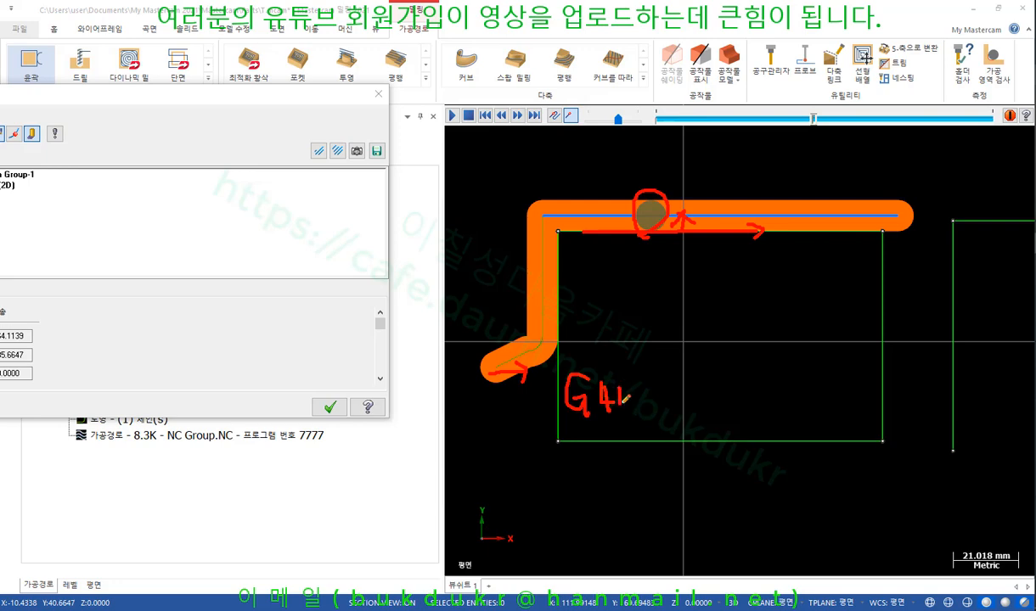
pyautogui.moveTo(630, 377); pyautogui.dragTo(631, 410)
pyautogui.moveTo(671, 381)
pyautogui.mouseDown()
pyautogui.moveTo(660, 399)
pyautogui.moveTo(670, 382)
pyautogui.mouseUp()
pyautogui.moveTo(690, 385); pyautogui.dragTo(694, 418)
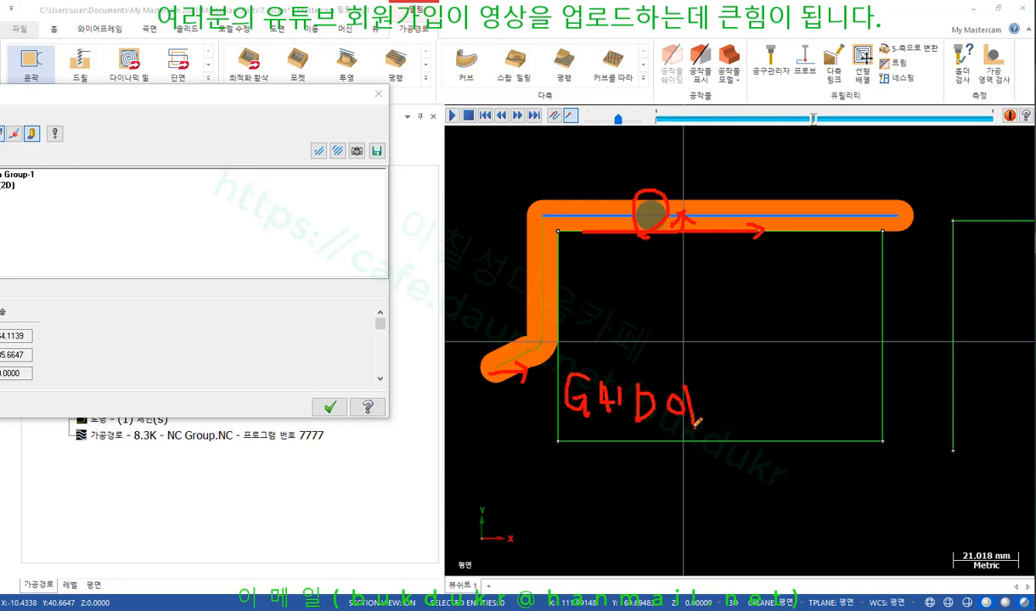
pyautogui.moveTo(557, 427)
pyautogui.mouseDown()
pyautogui.moveTo(671, 428)
pyautogui.moveTo(706, 370)
pyautogui.moveTo(556, 416)
pyautogui.moveTo(565, 424)
pyautogui.mouseUp()
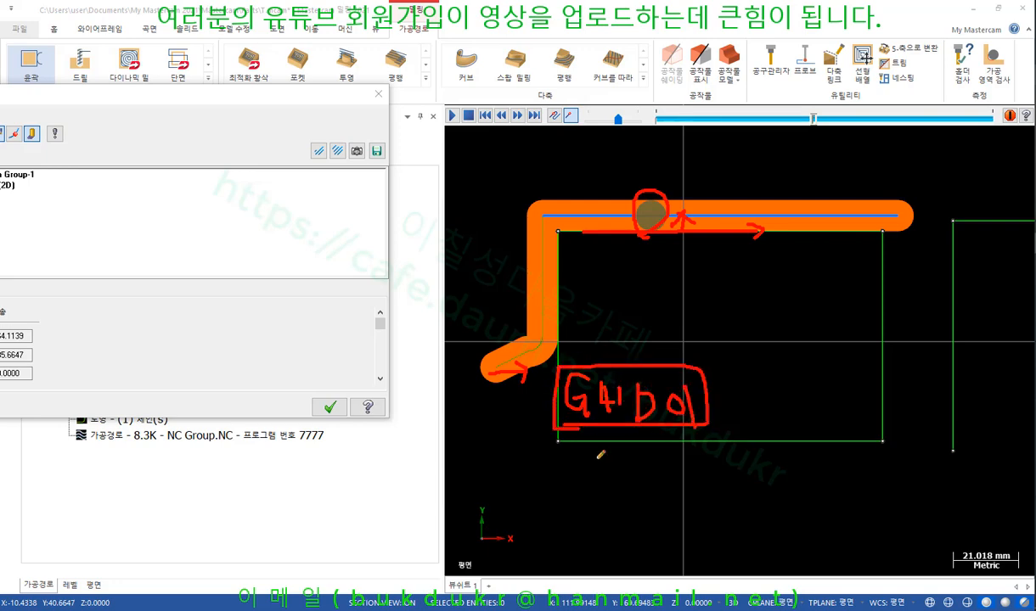
pyautogui.moveTo(641, 425)
pyautogui.mouseDown()
pyautogui.moveTo(629, 373)
pyautogui.moveTo(711, 386)
pyautogui.moveTo(640, 426)
pyautogui.mouseUp()
# Add an outward arrow at the left edge, a framed 5.0 with an arrow to D01, and a circle around G41
pyautogui.moveTo(560, 322)
pyautogui.mouseDown()
pyautogui.moveTo(538, 323)
pyautogui.moveTo(549, 331)
pyautogui.mouseUp()
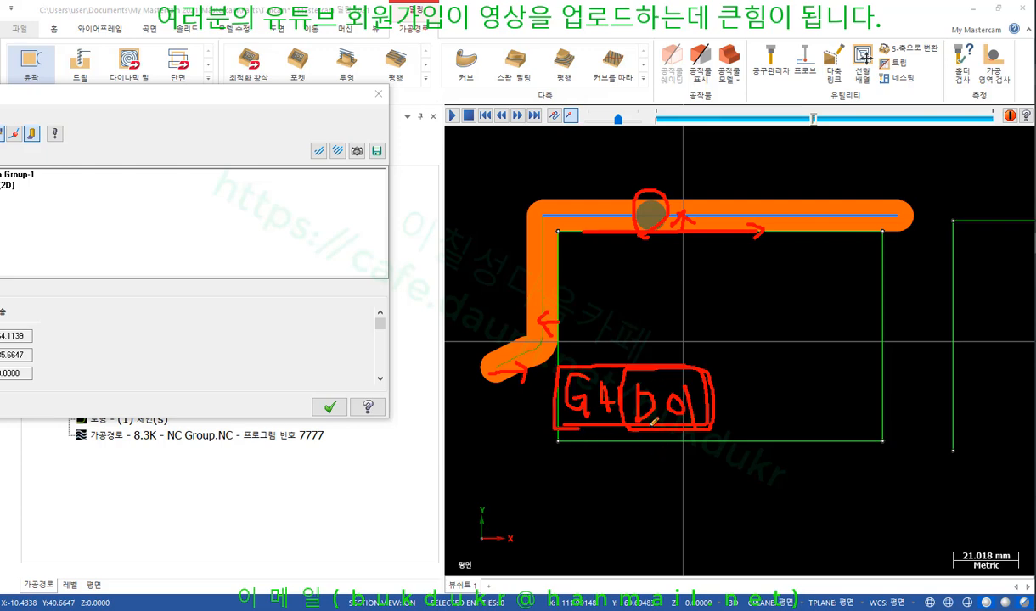
pyautogui.moveTo(716, 319)
pyautogui.mouseDown()
pyautogui.moveTo(694, 365)
pyautogui.moveTo(734, 339)
pyautogui.mouseUp()
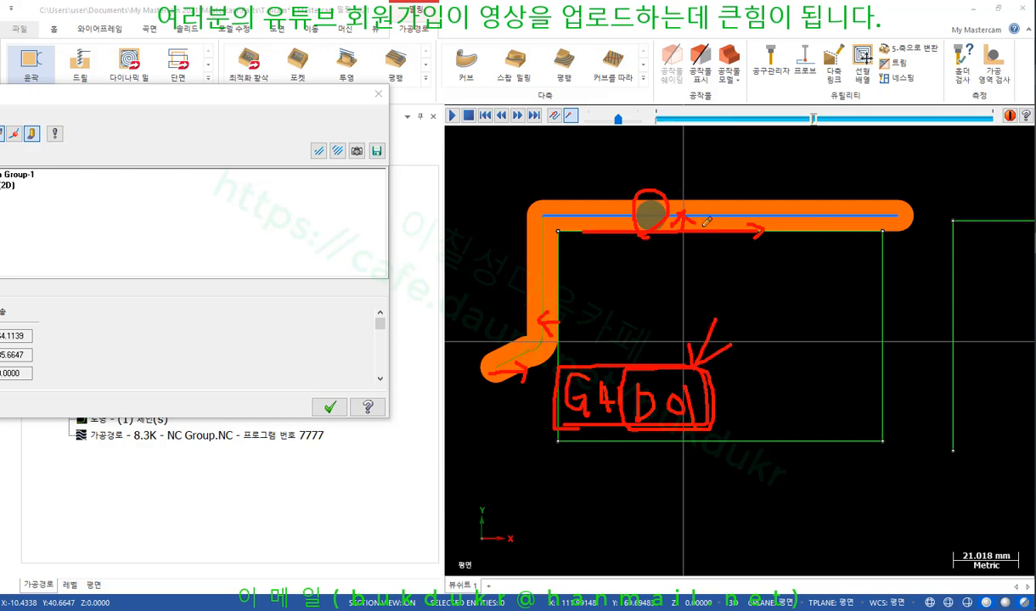
pyautogui.moveTo(765, 274)
pyautogui.mouseDown()
pyautogui.moveTo(762, 327)
pyautogui.moveTo(783, 301)
pyautogui.moveTo(826, 295)
pyautogui.moveTo(815, 299)
pyautogui.mouseUp()
pyautogui.click(794, 322)
pyautogui.moveTo(801, 346)
pyautogui.mouseDown()
pyautogui.moveTo(724, 268)
pyautogui.moveTo(829, 316)
pyautogui.moveTo(812, 337)
pyautogui.mouseUp()
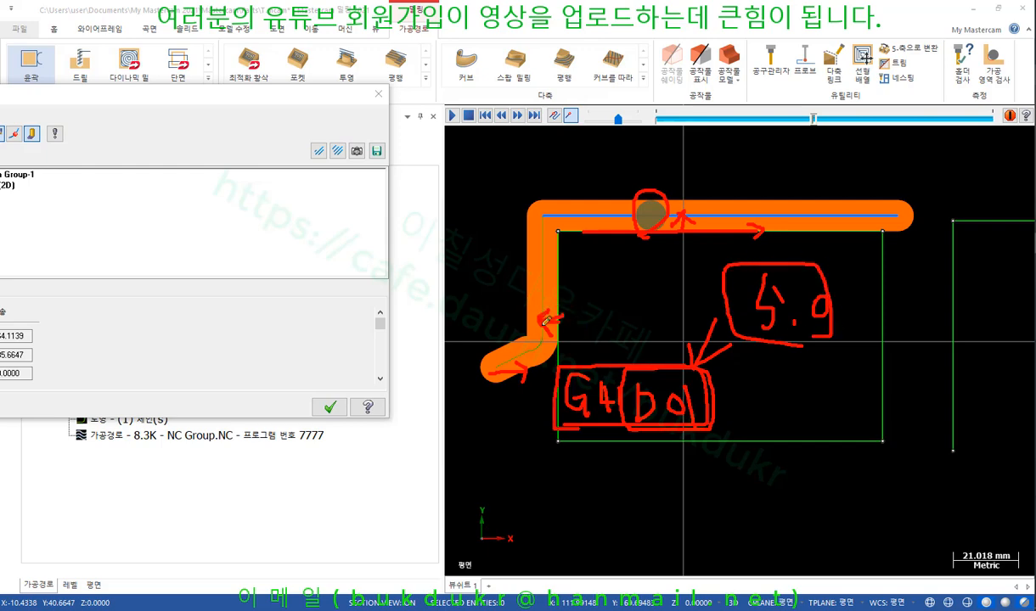
pyautogui.moveTo(626, 417)
pyautogui.mouseDown()
pyautogui.moveTo(545, 378)
pyautogui.moveTo(610, 367)
pyautogui.moveTo(620, 422)
pyautogui.mouseUp()
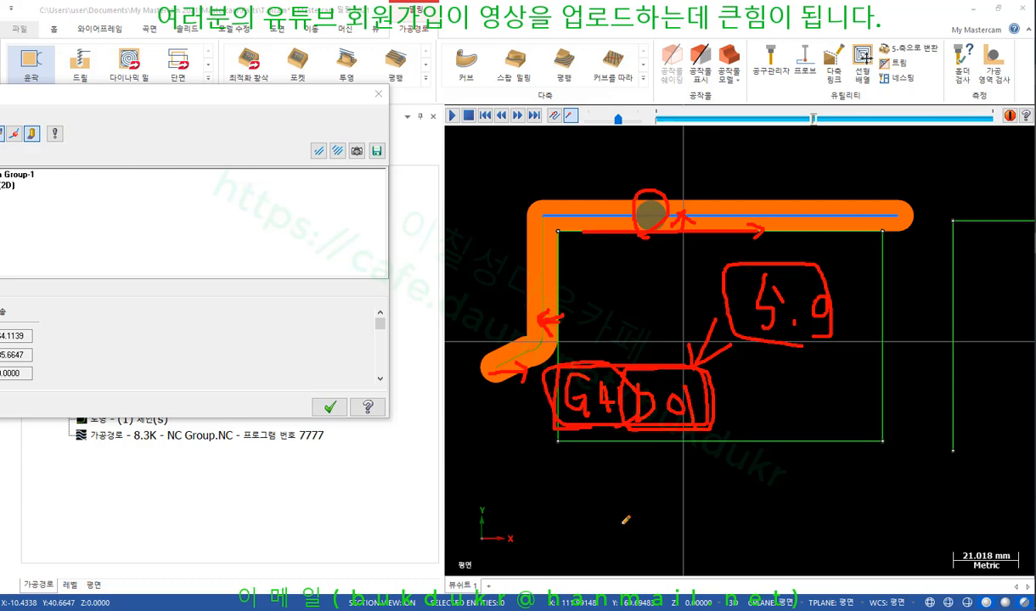
# Draw a red upward travel arrow along the rectangle's left edge, circle G41 again, and add another outward offset arrow
pyautogui.moveTo(561, 355)
pyautogui.mouseDown()
pyautogui.moveTo(557, 249)
pyautogui.moveTo(578, 268)
pyautogui.mouseUp()
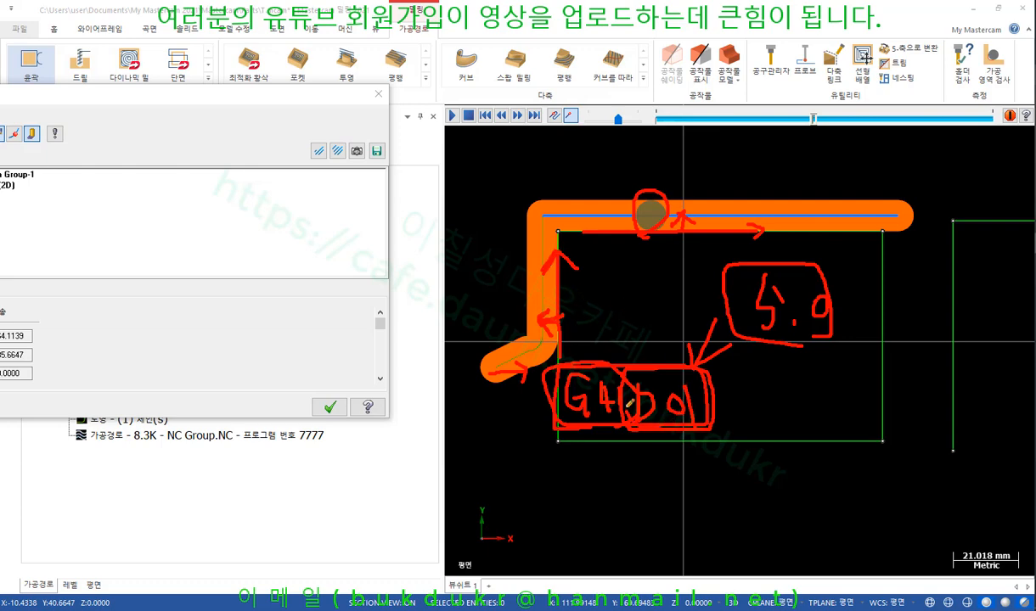
pyautogui.moveTo(630, 416); pyautogui.dragTo(635, 372)
pyautogui.moveTo(625, 420)
pyautogui.mouseDown()
pyautogui.moveTo(545, 359)
pyautogui.moveTo(627, 393)
pyautogui.mouseUp()
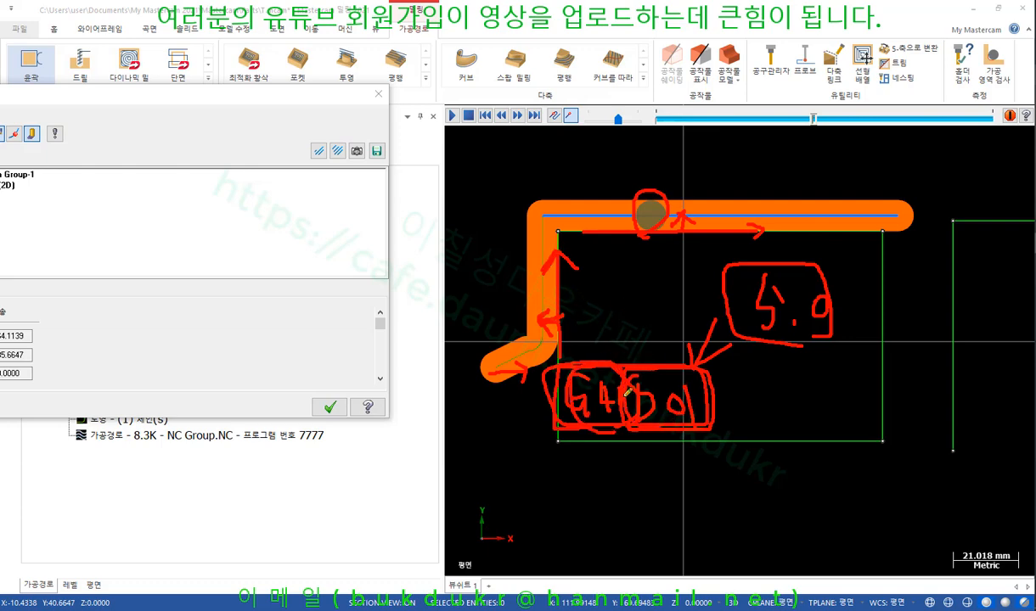
pyautogui.moveTo(747, 335); pyautogui.dragTo(803, 345)
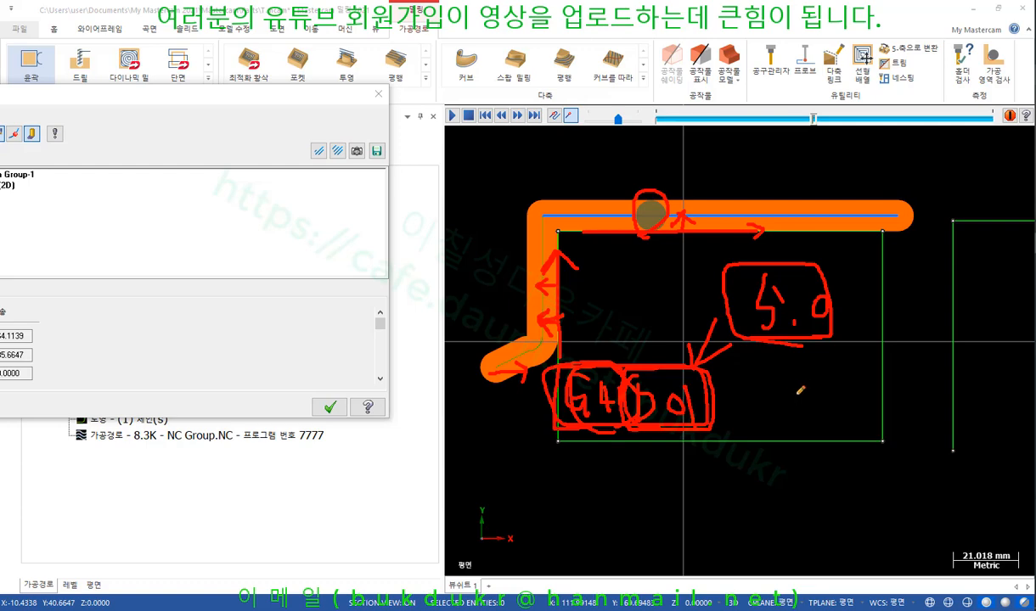
# Clear the red annotations and close the backplot of contour operation 2
pyautogui.rightClick(822, 358)
pyautogui.click(841, 484)
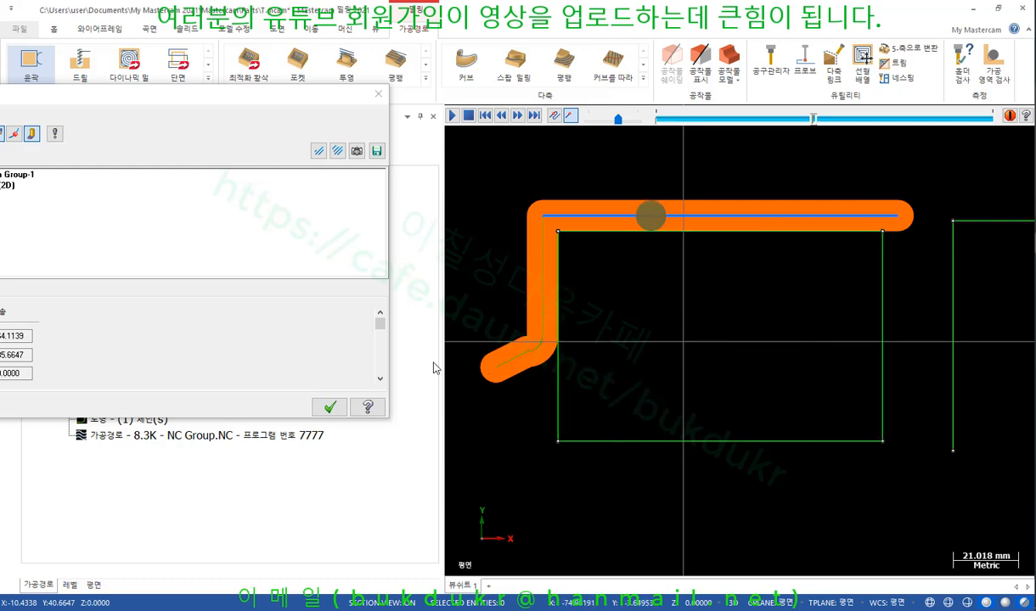
pyautogui.click(330, 408)
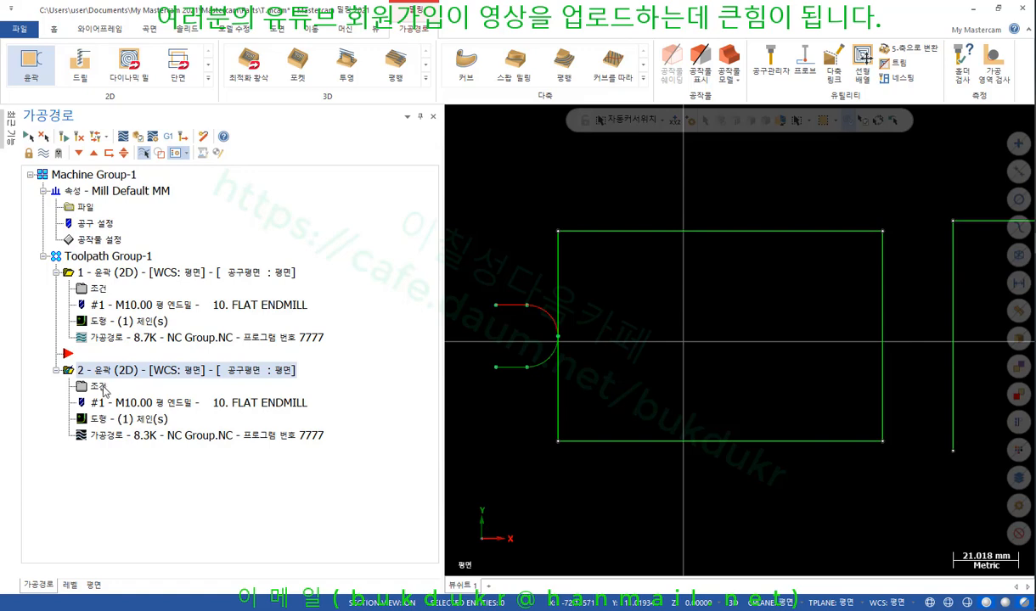
# Regenerate operation 2, trace the lead-in, left edge and top edge in red with an arrowhead, and clear the marks
pyautogui.click(64, 136)
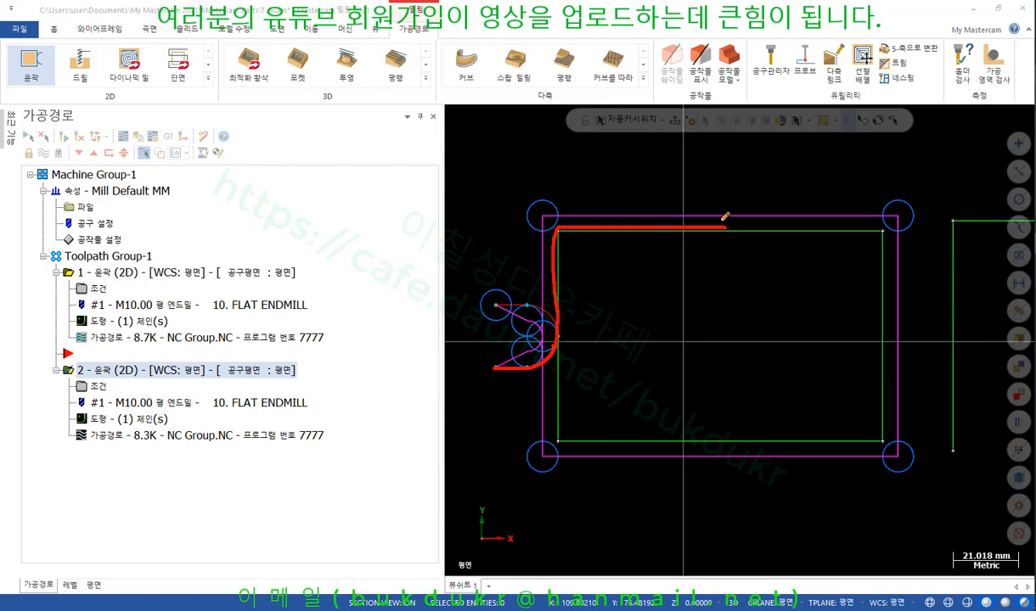
pyautogui.moveTo(723, 222)
pyautogui.mouseDown()
pyautogui.moveTo(730, 228)
pyautogui.moveTo(722, 240)
pyautogui.mouseUp()
pyautogui.moveTo(553, 275)
pyautogui.mouseDown()
pyautogui.moveTo(540, 284)
pyautogui.moveTo(557, 289)
pyautogui.mouseUp()
pyautogui.rightClick(650, 296)
pyautogui.click(698, 439)
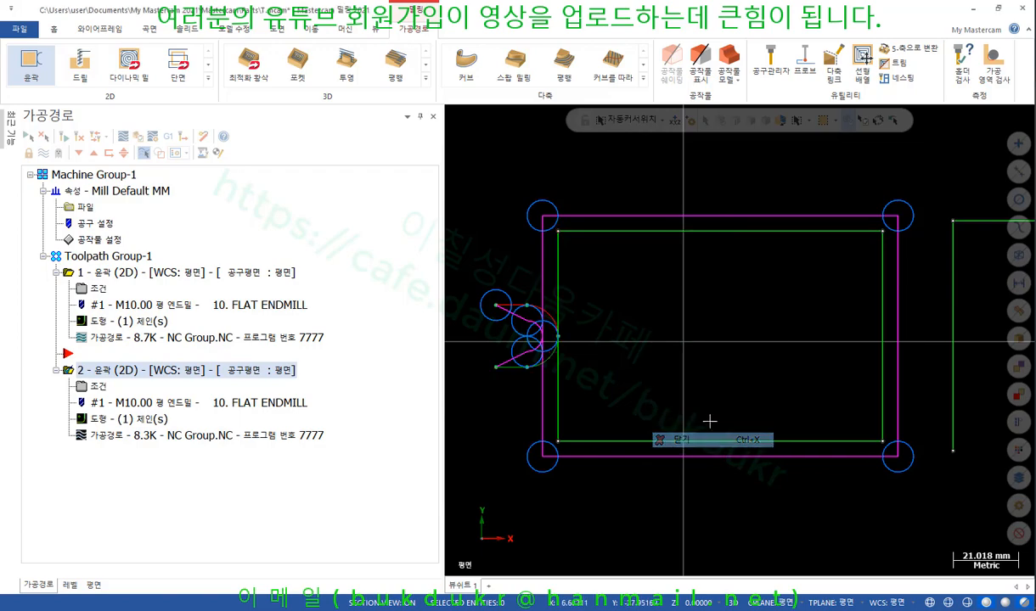
# Set operation 2's compensation type to Wear (중복보정) and regenerate its toolpath
pyautogui.click(98, 387)
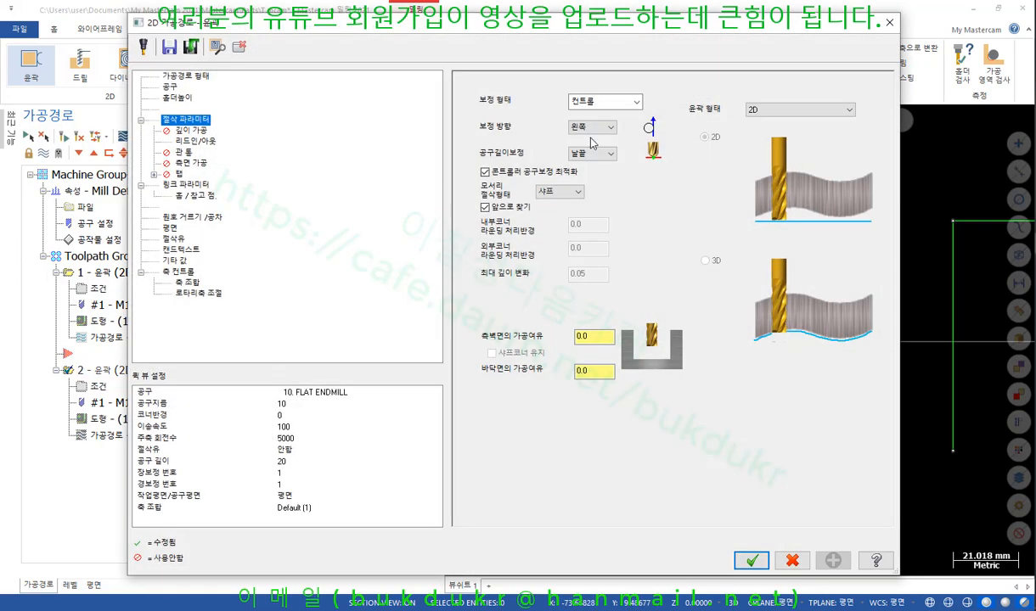
pyautogui.click(604, 102)
pyautogui.click(588, 136)
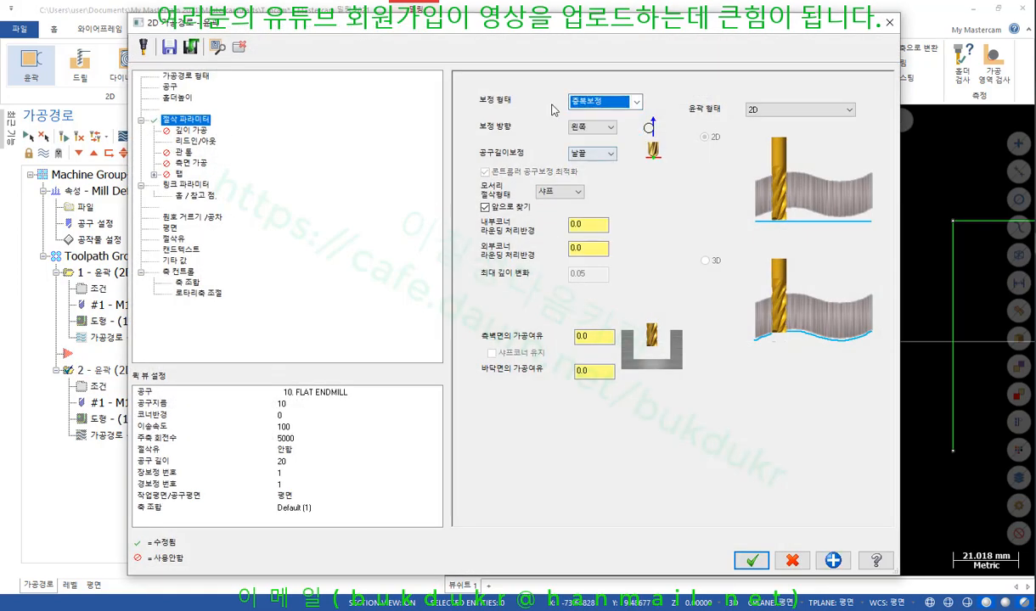
pyautogui.click(754, 560)
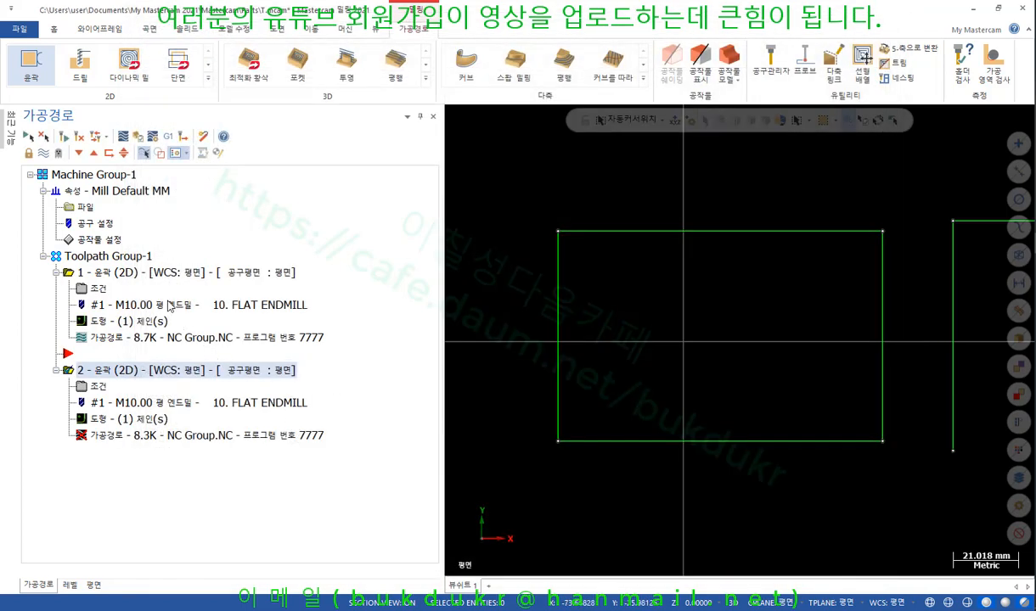
pyautogui.click(65, 139)
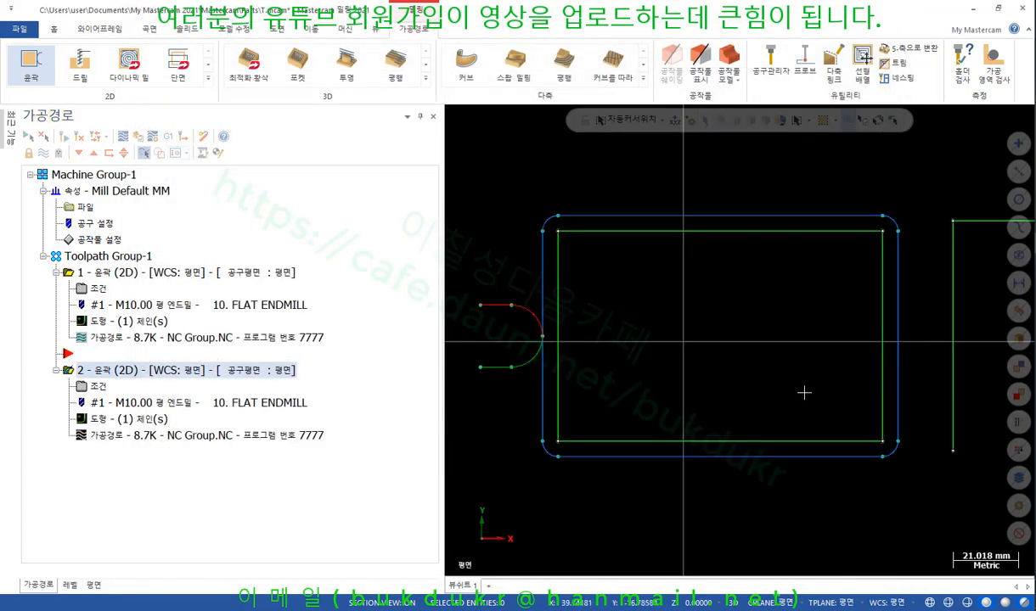
# Compare operations 1 and 2, and backplot operation 2 from the lead-in up to the rectangle's upper-left corner
pyautogui.click(110, 273)
pyautogui.click(96, 370)
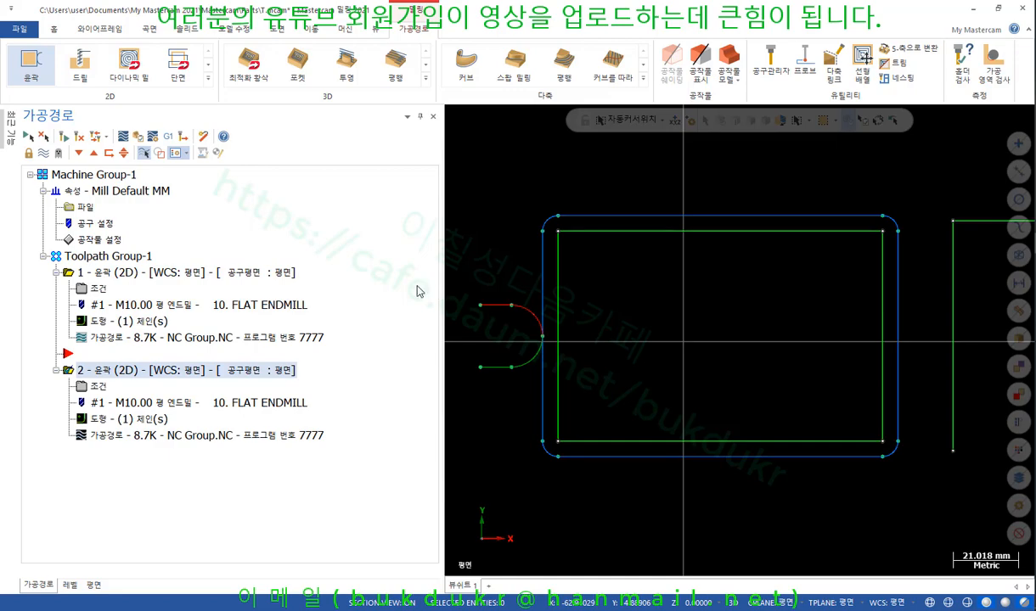
pyautogui.click(95, 433)
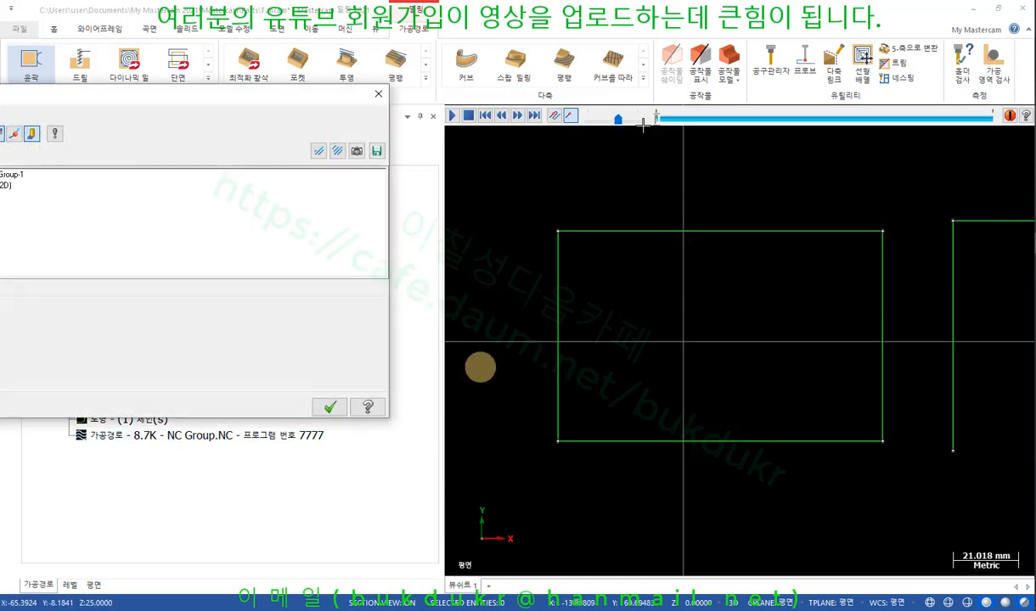
pyautogui.moveTo(659, 117); pyautogui.dragTo(760, 120)
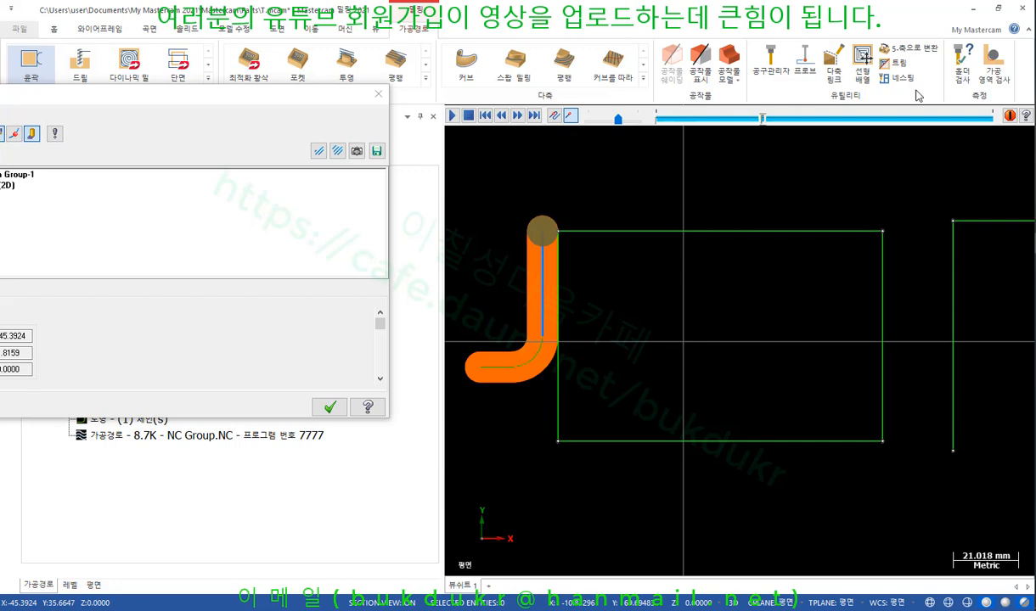
# Circle the lead-in arc in red, handwrite G41 D01 beside it, underline the code, and frame D01
pyautogui.moveTo(511, 366)
pyautogui.mouseDown()
pyautogui.moveTo(482, 357)
pyautogui.moveTo(536, 332)
pyautogui.moveTo(512, 388)
pyautogui.mouseUp()
pyautogui.moveTo(627, 363)
pyautogui.mouseDown()
pyautogui.moveTo(586, 399)
pyautogui.moveTo(609, 360)
pyautogui.moveTo(638, 357)
pyautogui.moveTo(673, 424)
pyautogui.mouseUp()
pyautogui.moveTo(699, 371); pyautogui.dragTo(699, 416)
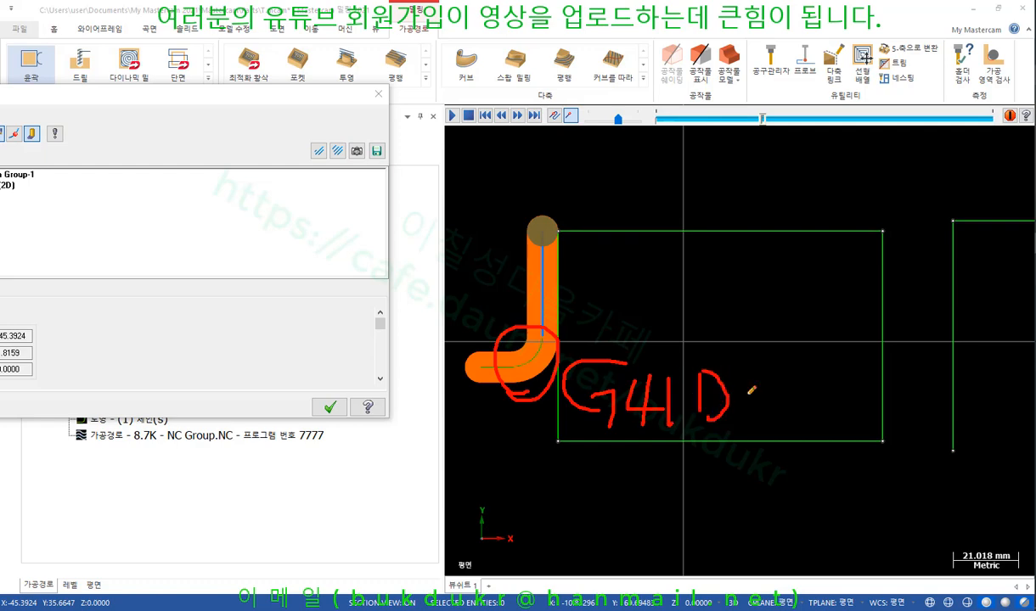
pyautogui.moveTo(747, 377)
pyautogui.mouseDown()
pyautogui.moveTo(735, 392)
pyautogui.moveTo(747, 380)
pyautogui.mouseUp()
pyautogui.moveTo(773, 378); pyautogui.dragTo(773, 420)
pyautogui.moveTo(563, 437); pyautogui.dragTo(774, 440)
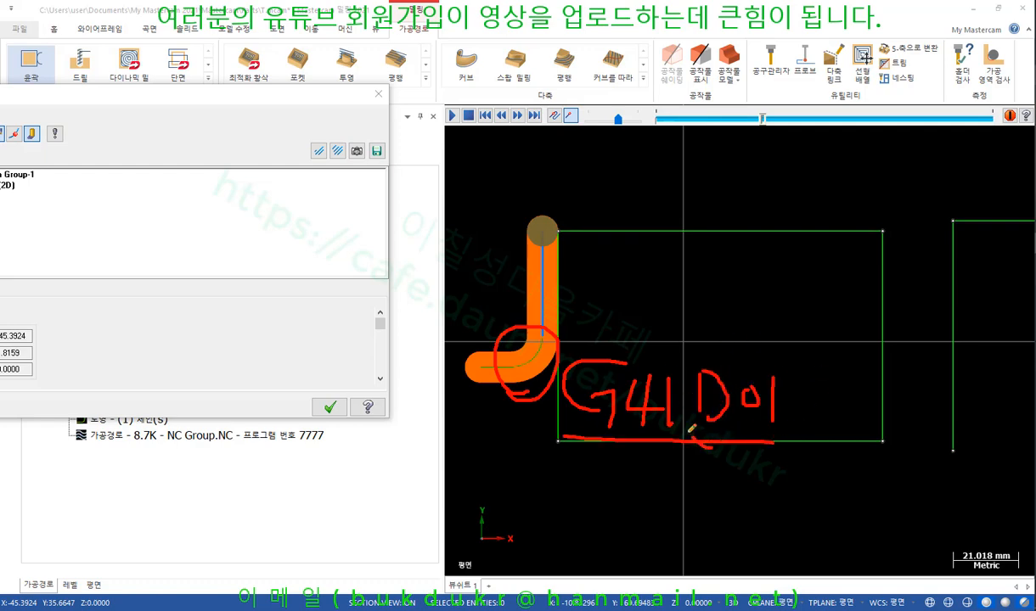
pyautogui.moveTo(672, 426)
pyautogui.mouseDown()
pyautogui.moveTo(747, 342)
pyautogui.moveTo(676, 422)
pyautogui.mouseUp()
# Write a red 0 above D01 with an arrow to 0.1, and underline G41 and D01 separately
pyautogui.moveTo(743, 269)
pyautogui.mouseDown()
pyautogui.moveTo(756, 276)
pyautogui.moveTo(731, 255)
pyautogui.moveTo(777, 247)
pyautogui.mouseUp()
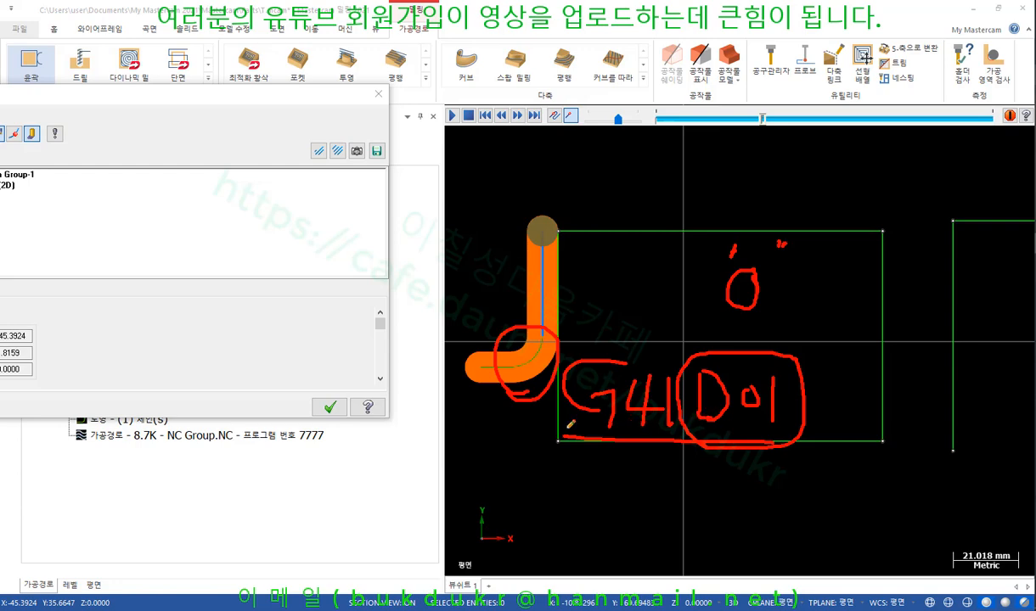
pyautogui.moveTo(567, 427); pyautogui.dragTo(693, 434)
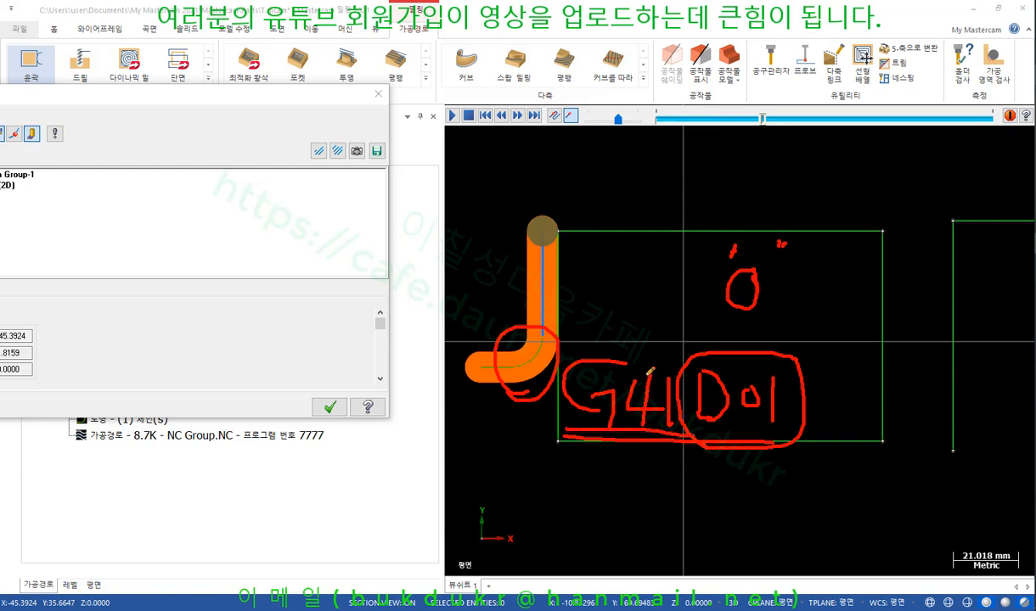
pyautogui.moveTo(703, 429); pyautogui.dragTo(789, 428)
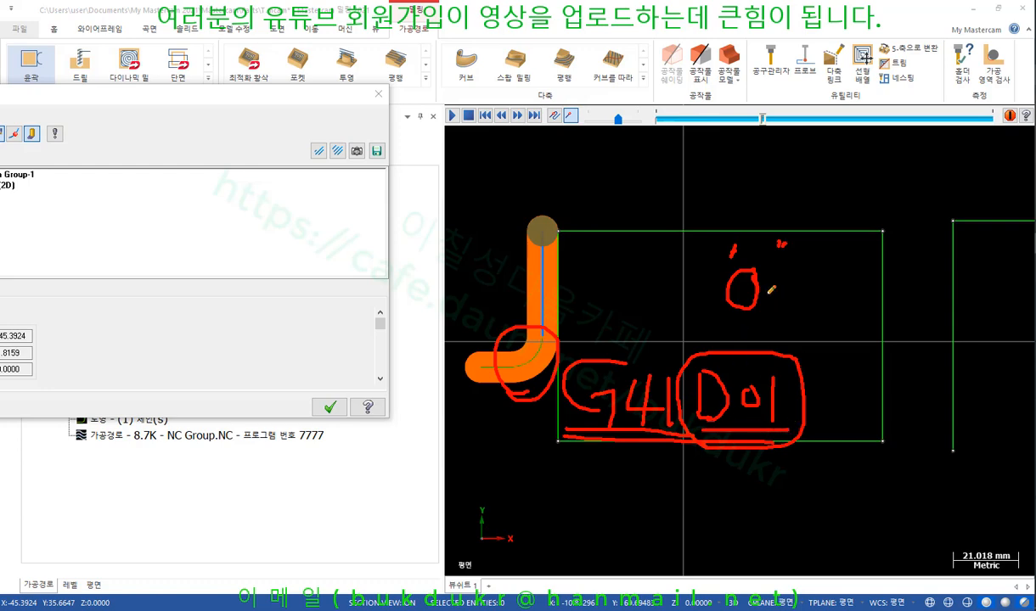
pyautogui.moveTo(764, 294)
pyautogui.mouseDown()
pyautogui.moveTo(809, 292)
pyautogui.moveTo(833, 276)
pyautogui.moveTo(862, 293)
pyautogui.mouseUp()
pyautogui.moveTo(877, 265); pyautogui.dragTo(879, 292)
# Write -0.1 below 0.1, add outward and inward arrows at the left edge, and trace the left and top edges in red
pyautogui.moveTo(558, 309)
pyautogui.mouseDown()
pyautogui.moveTo(542, 308)
pyautogui.moveTo(548, 314)
pyautogui.mouseUp()
pyautogui.moveTo(821, 334); pyautogui.dragTo(835, 333)
pyautogui.moveTo(852, 325); pyautogui.dragTo(902, 344)
pyautogui.moveTo(537, 295); pyautogui.dragTo(568, 295)
pyautogui.moveTo(565, 369)
pyautogui.mouseDown()
pyautogui.moveTo(552, 326)
pyautogui.moveTo(553, 233)
pyautogui.moveTo(858, 229)
pyautogui.mouseUp()
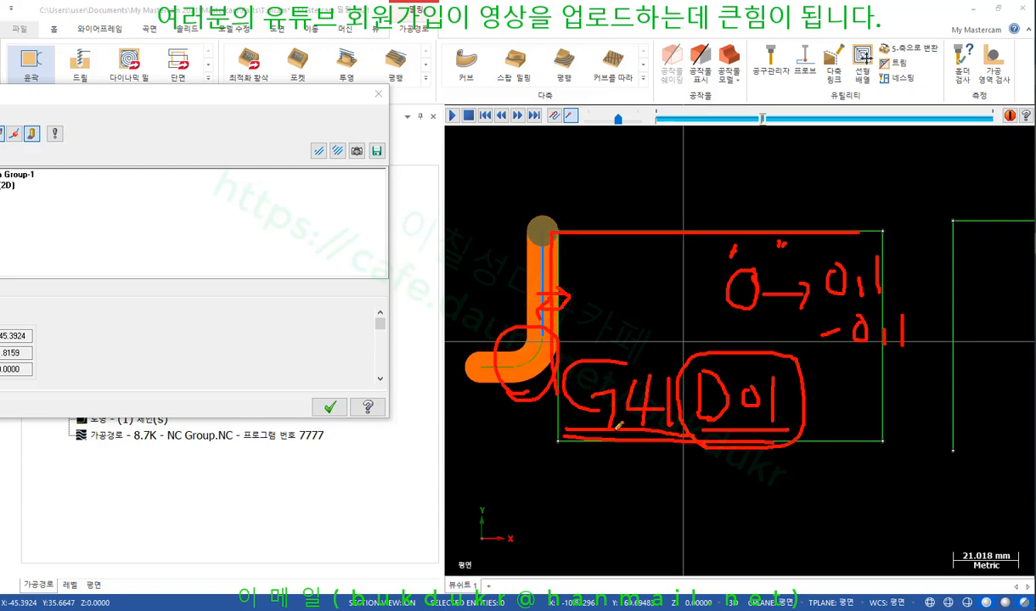
# Cross out G41 in red, clear all annotations, and close the backplot
pyautogui.moveTo(685, 348); pyautogui.dragTo(557, 439)
pyautogui.moveTo(560, 337); pyautogui.dragTo(702, 462)
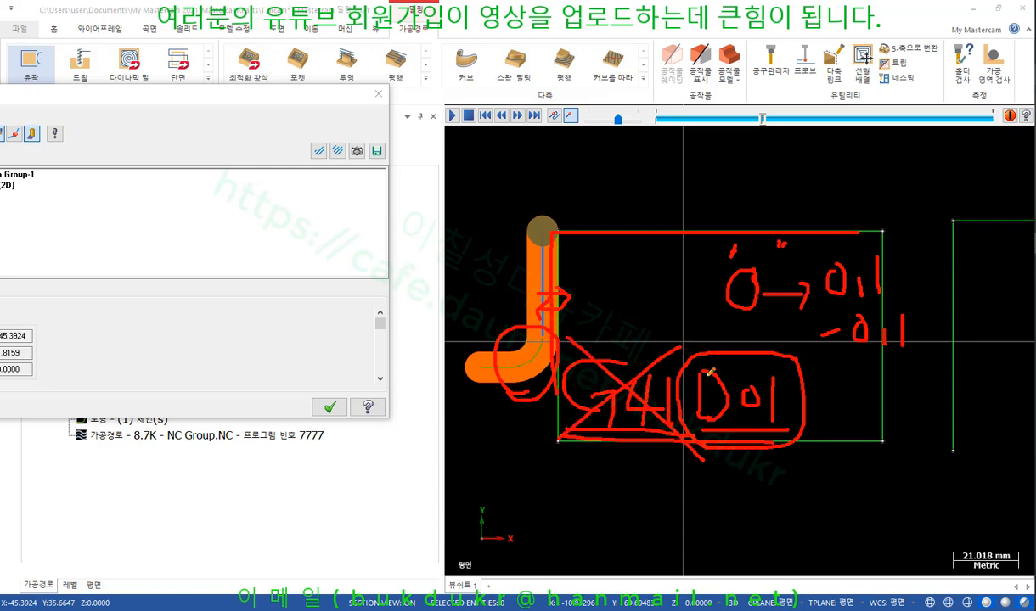
pyautogui.rightClick(618, 176)
pyautogui.click(671, 315)
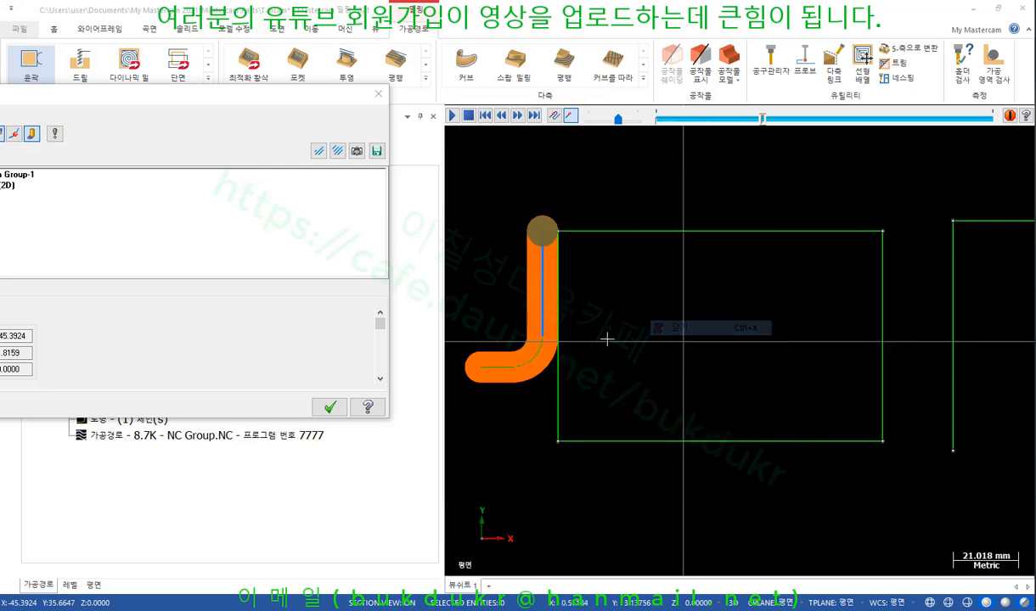
pyautogui.click(378, 93)
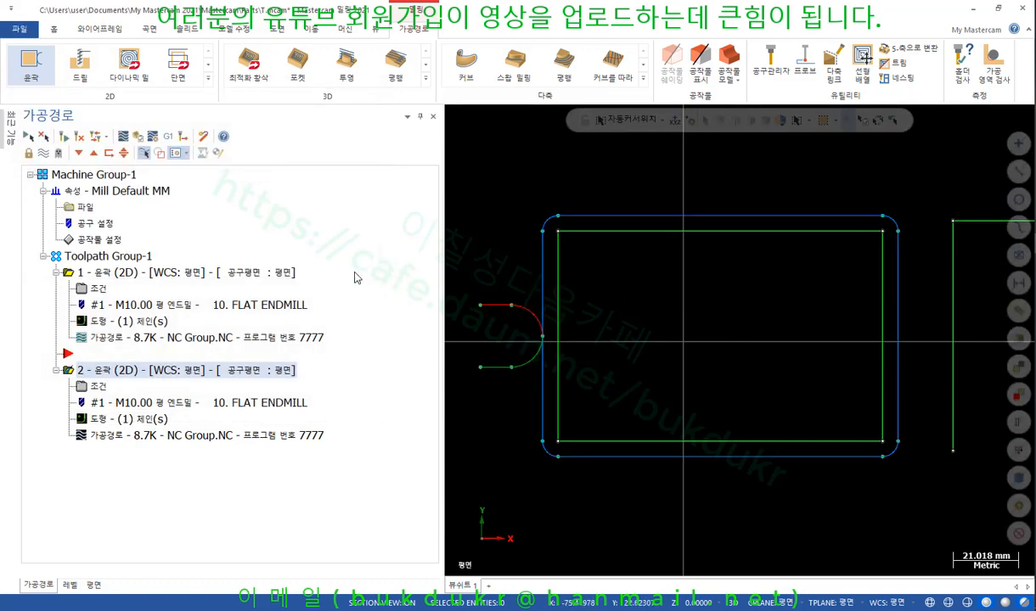
# Set operation 2's compensation type to Reverse Wear (역중복보정) and regenerate its toolpath
pyautogui.click(163, 272)
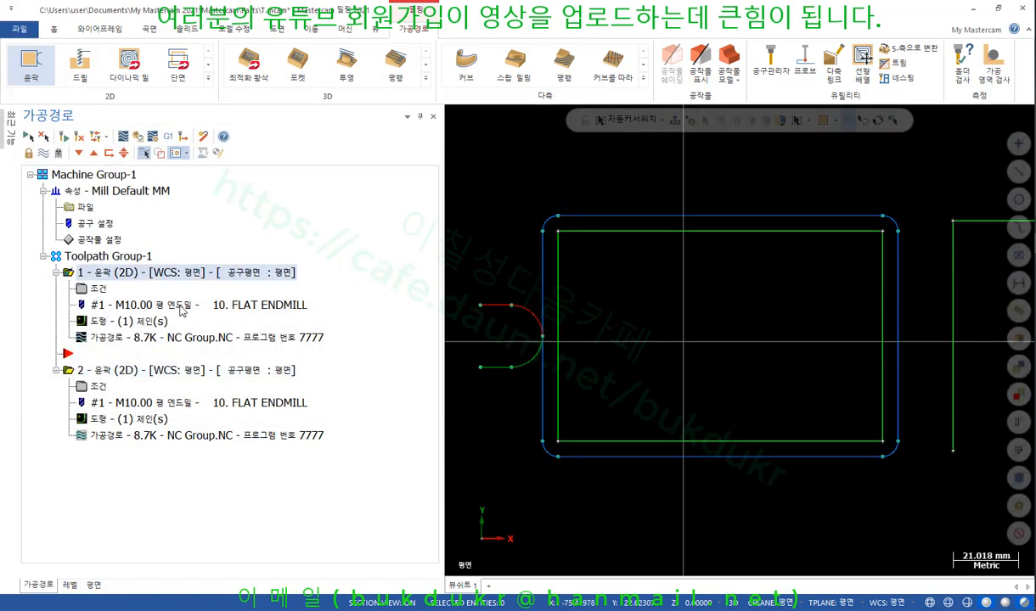
pyautogui.click(132, 372)
pyautogui.click(580, 101)
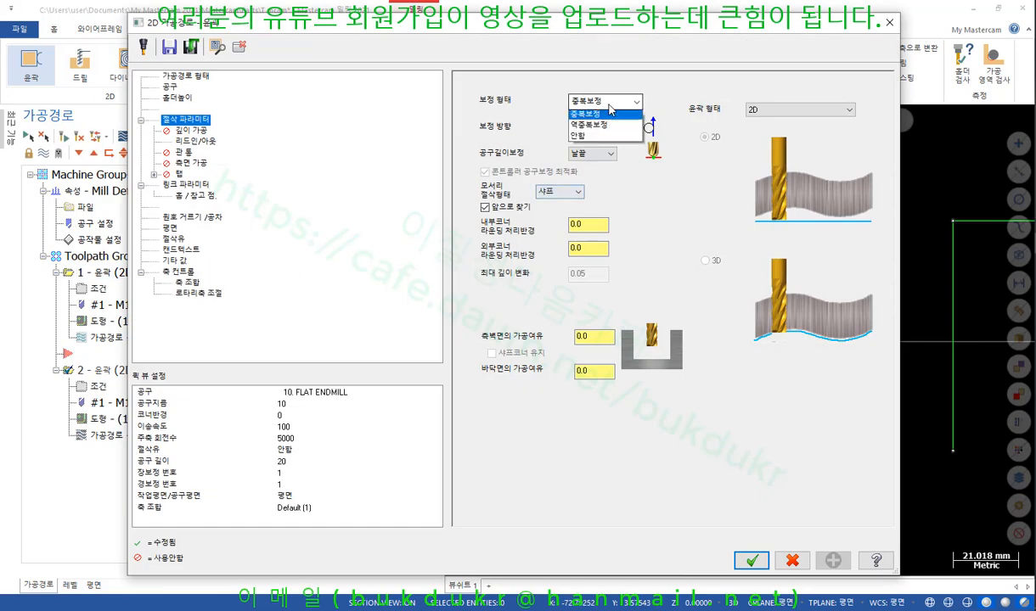
pyautogui.click(599, 149)
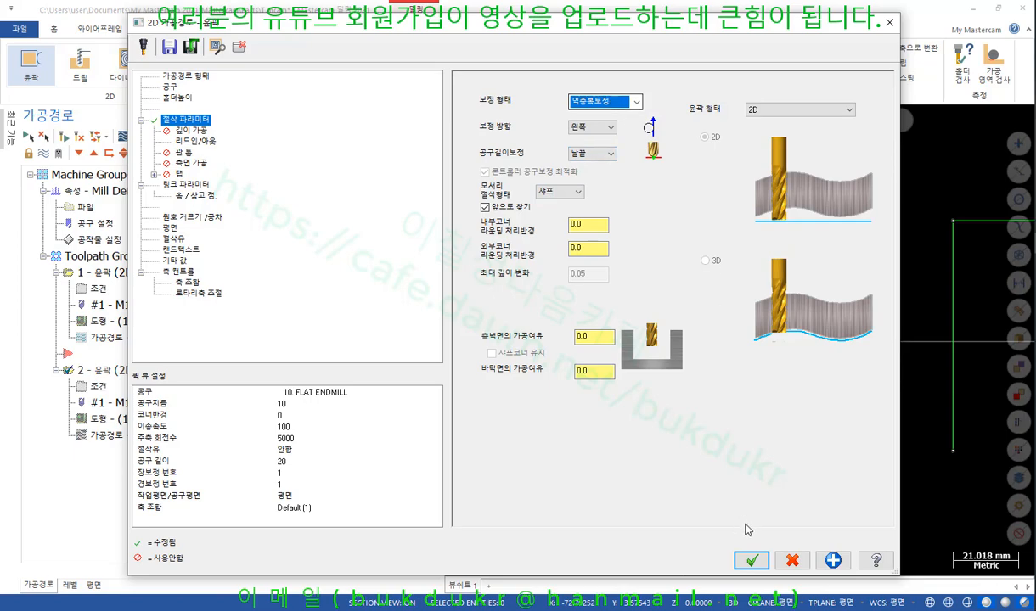
pyautogui.click(751, 560)
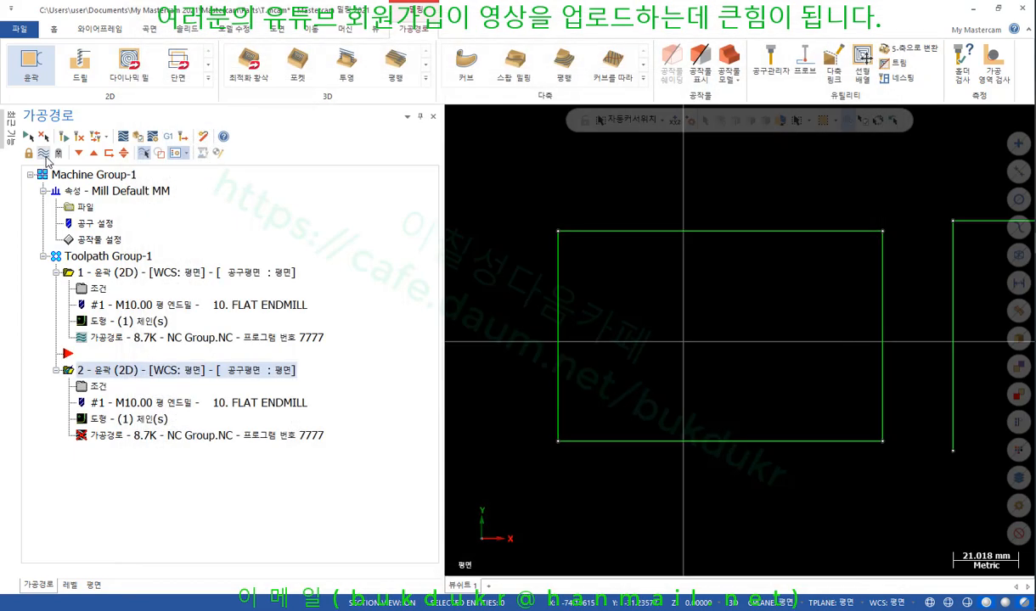
pyautogui.click(67, 137)
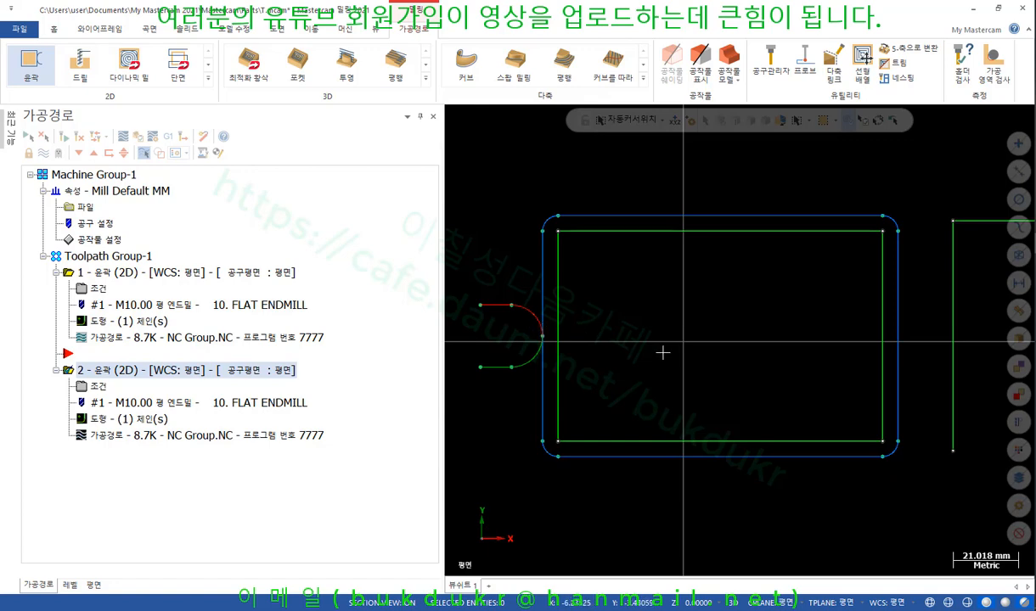
# Set operation 2's compensation type to Off (안함) and regenerate its toolpath
pyautogui.click(96, 387)
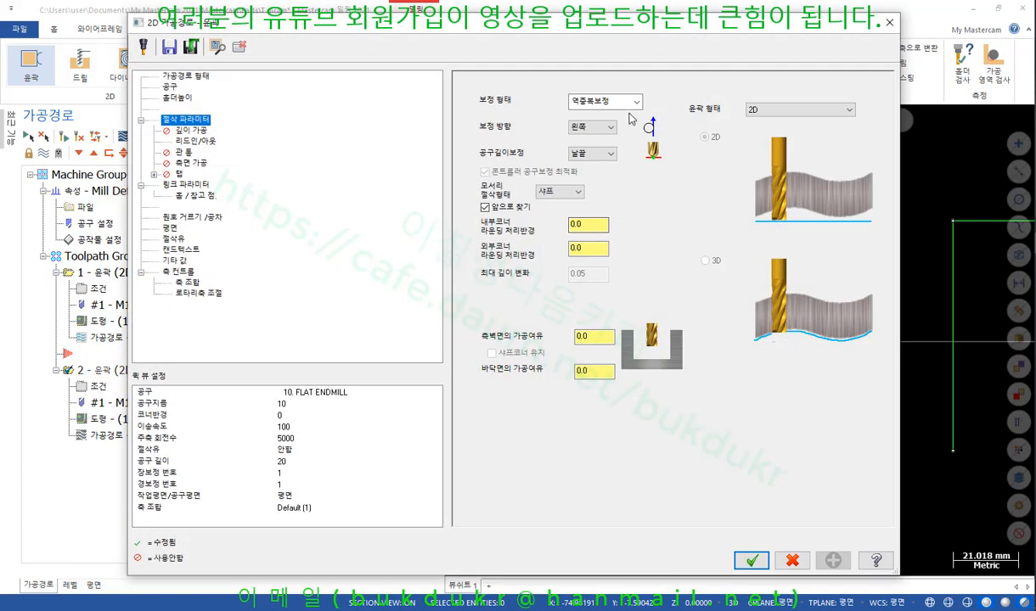
pyautogui.click(601, 103)
pyautogui.click(590, 162)
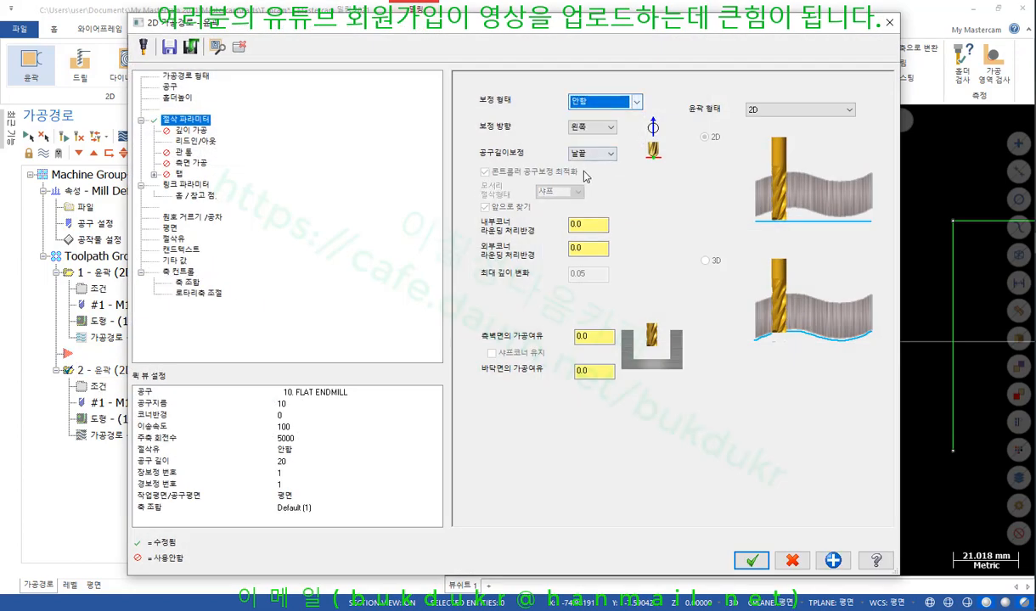
pyautogui.click(751, 559)
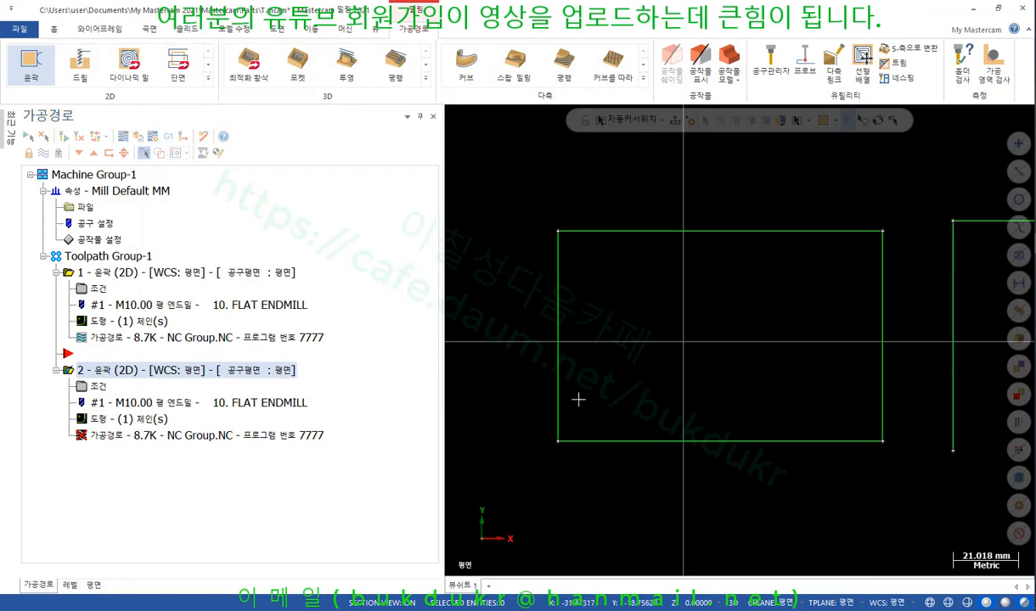
pyautogui.click(67, 137)
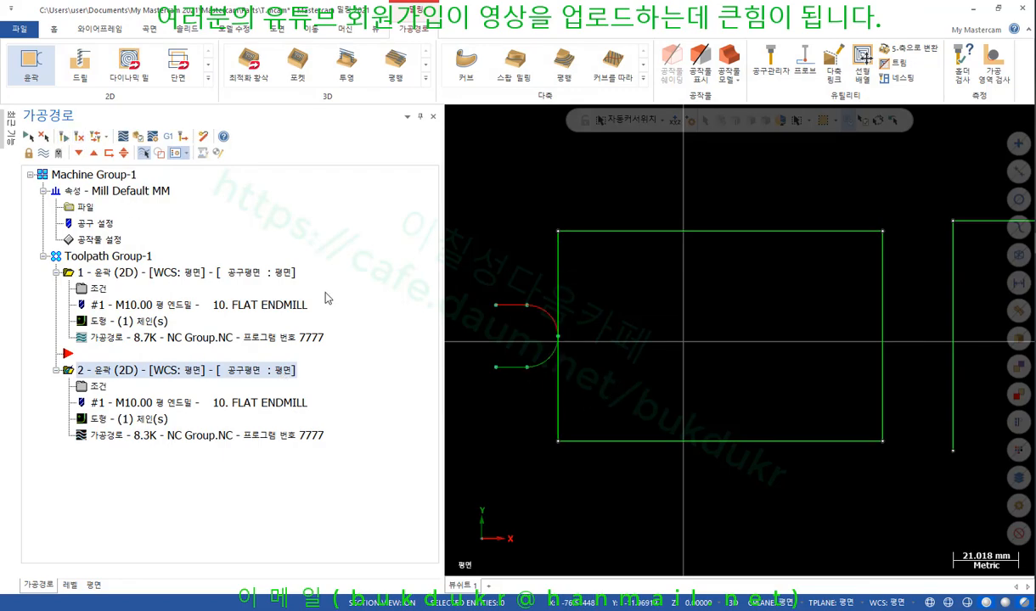
# Backplot operation 2 around the whole contour, circle its lead-in in red, and mark the cut's outer left side
pyautogui.click(117, 437)
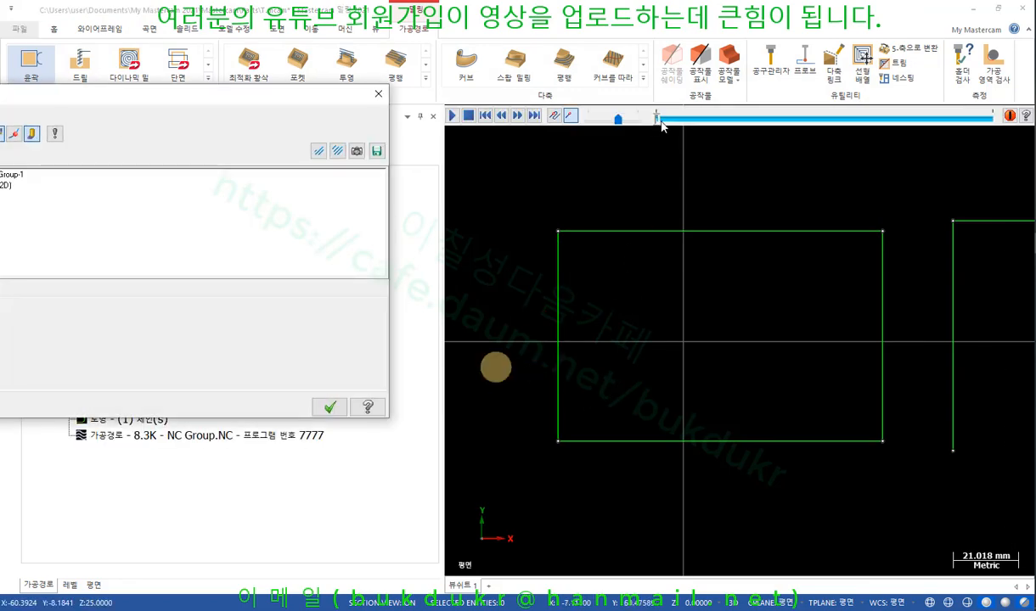
pyautogui.moveTo(657, 119); pyautogui.dragTo(927, 124)
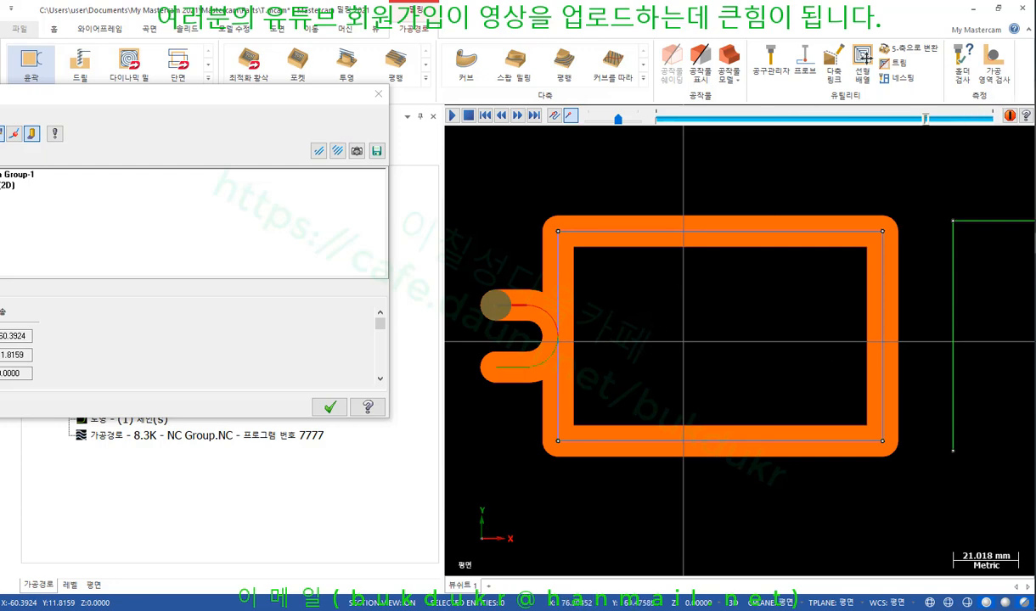
pyautogui.moveTo(505, 399)
pyautogui.mouseDown()
pyautogui.moveTo(497, 344)
pyautogui.moveTo(518, 390)
pyautogui.mouseUp()
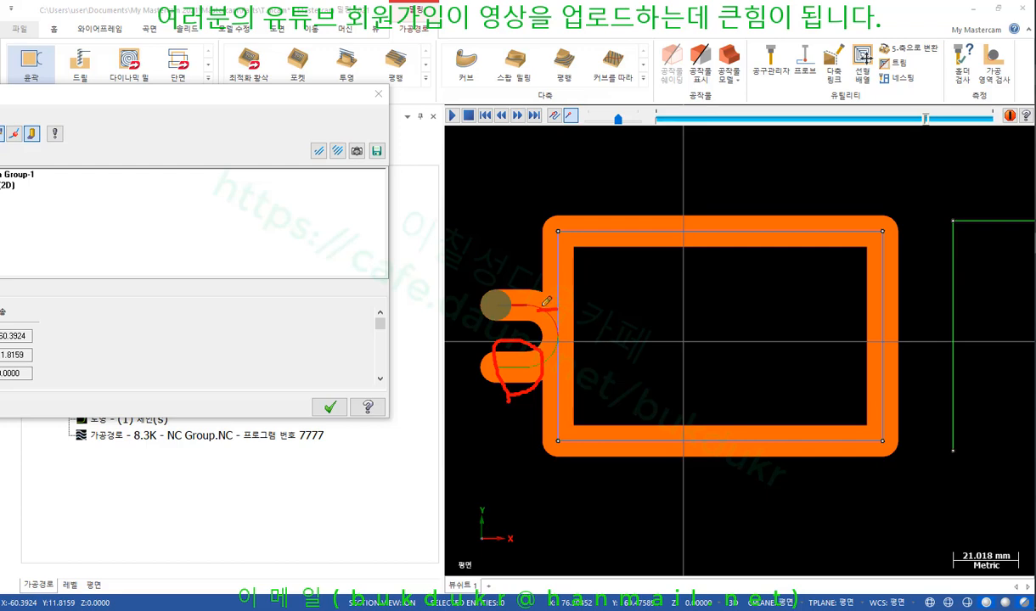
pyautogui.moveTo(543, 384)
pyautogui.mouseDown()
pyautogui.moveTo(543, 221)
pyautogui.moveTo(580, 223)
pyautogui.mouseUp()
# Clear the red annotations, close the backplot, and decline the autosave overwrite of T.mcam
pyautogui.rightClick(693, 298)
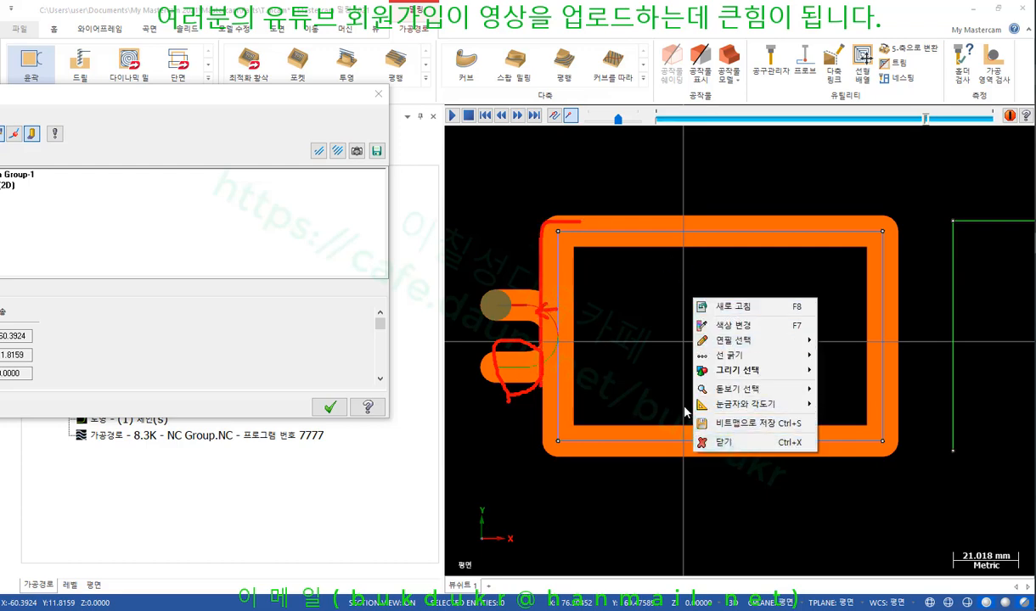
pyautogui.click(720, 442)
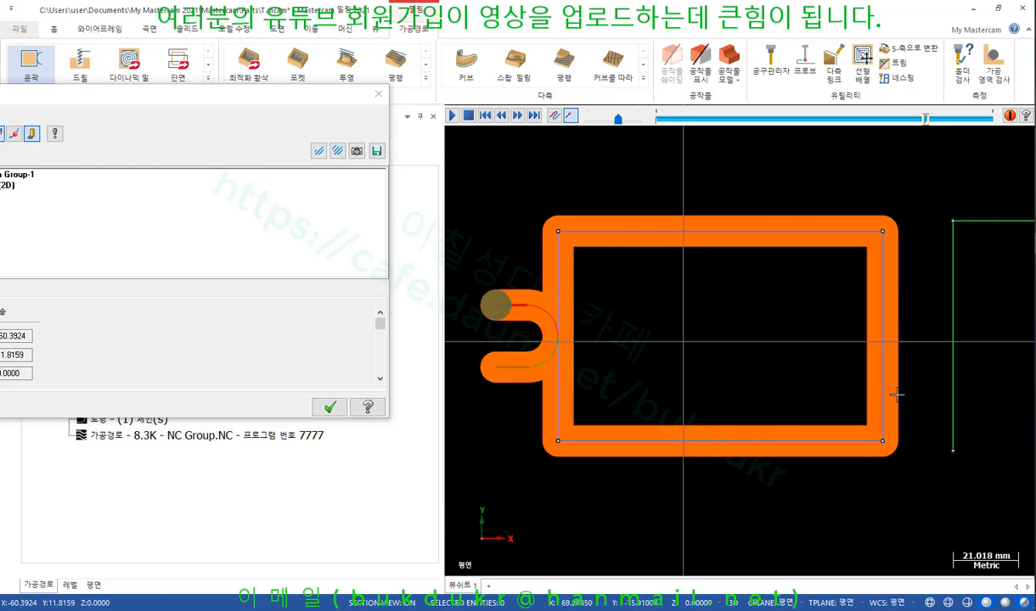
pyautogui.click(329, 407)
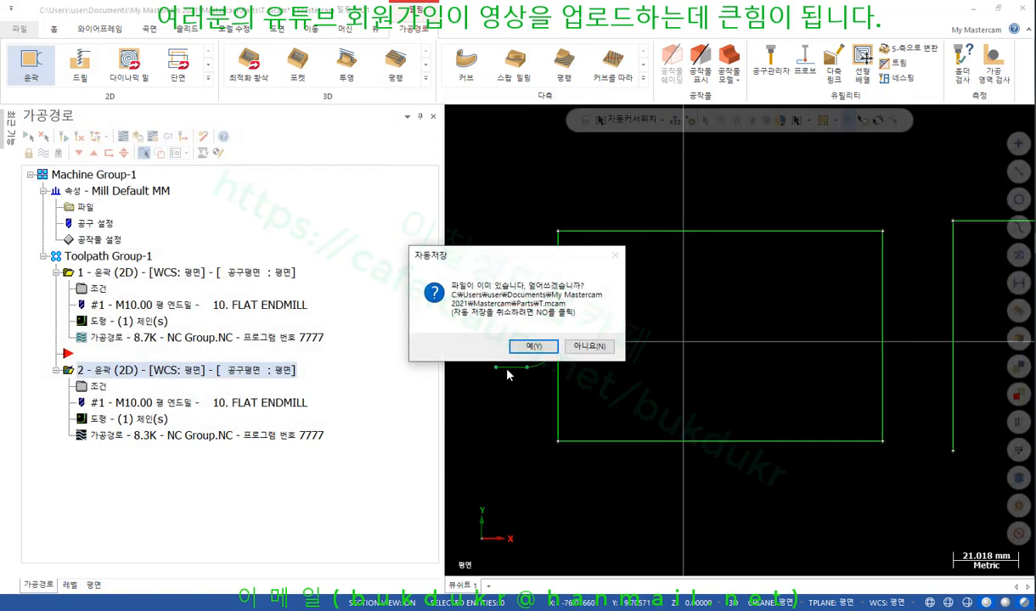
pyautogui.click(586, 346)
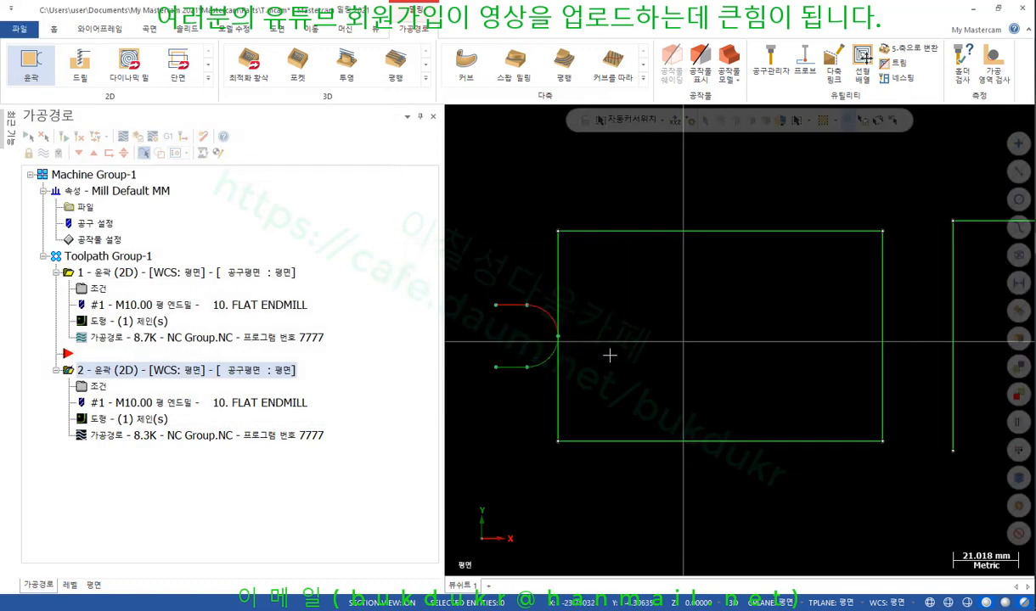
# Open the cut parameters of contour operation 2
pyautogui.click(97, 386)
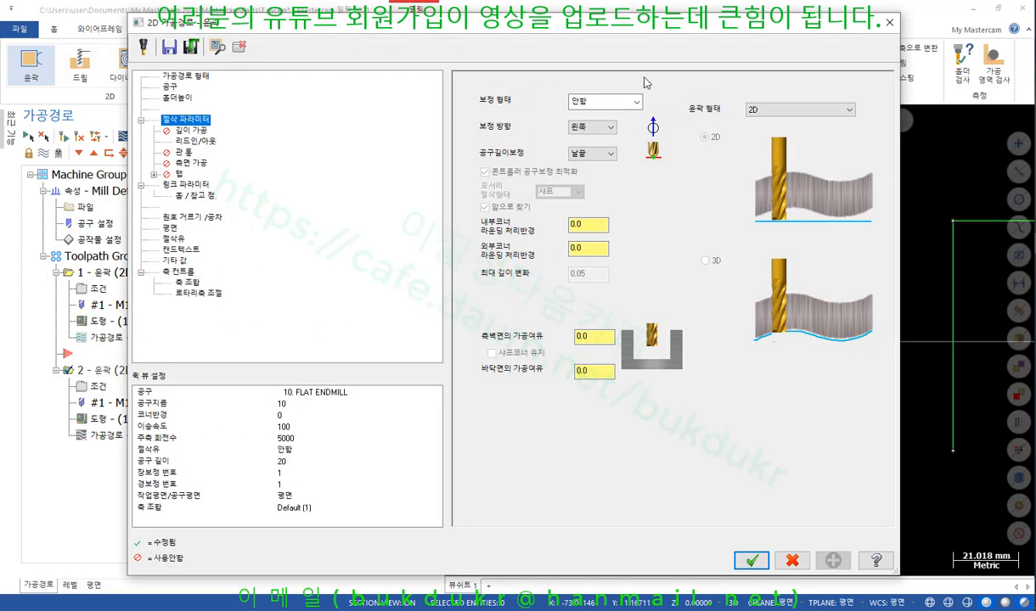